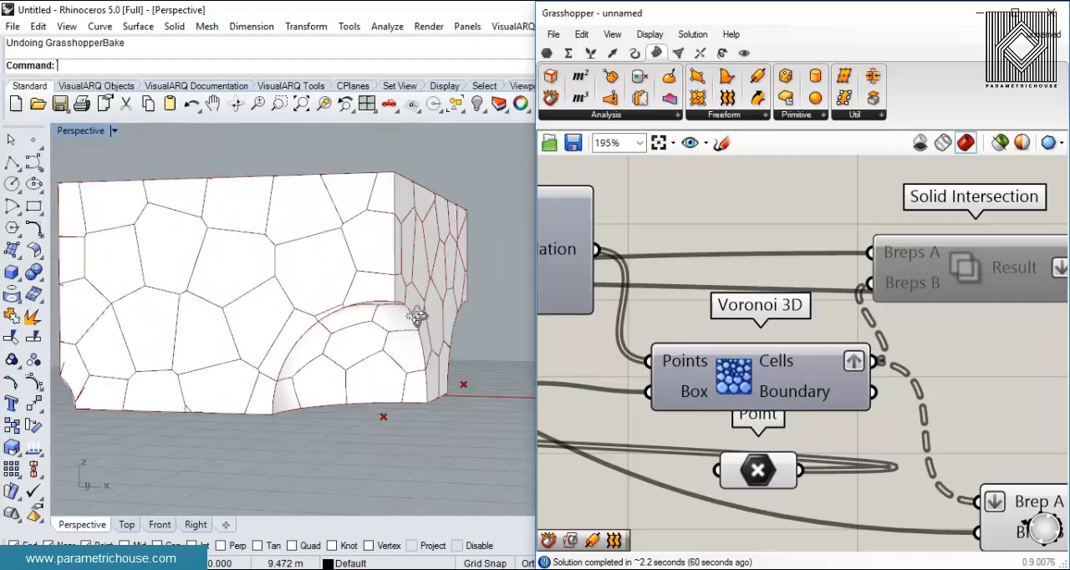
- Examine the carved Voronoi block and the Voronoi 3D part of its definition from several angles
{"action": "scroll", "coordinate": [365, 411], "scroll_direction": "down", "scroll_amount": 5}
{"action": "right_click_drag", "start_coordinate": [704, 309], "coordinate": [737, 297]}
{"action": "scroll", "coordinate": [737, 298], "scroll_direction": "up", "scroll_amount": 2}
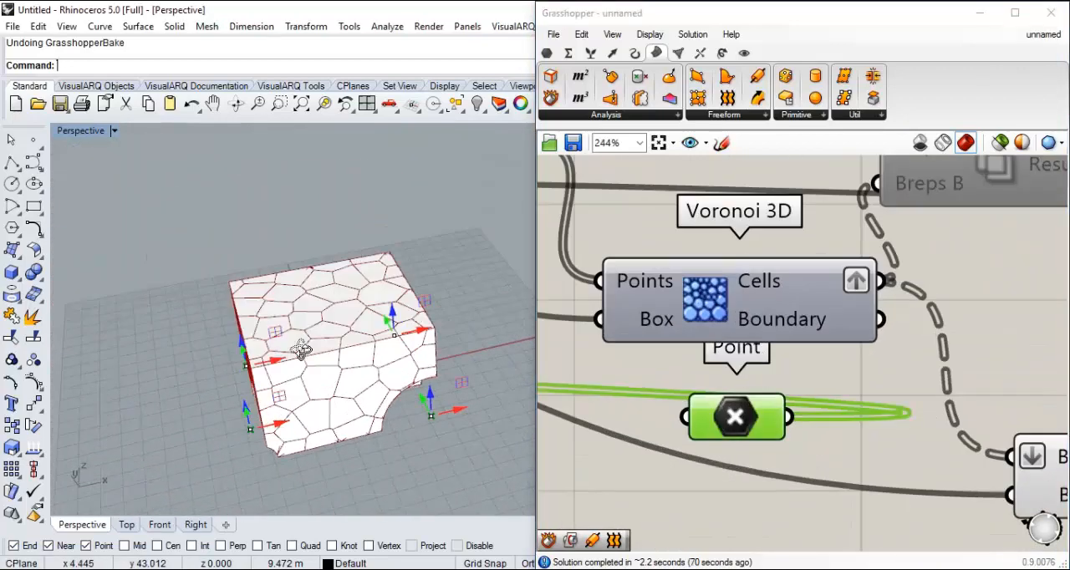
{"action": "right_click_drag", "start_coordinate": [301, 349], "coordinate": [377, 332]}
{"action": "scroll", "coordinate": [408, 343], "scroll_direction": "up", "scroll_amount": 4}
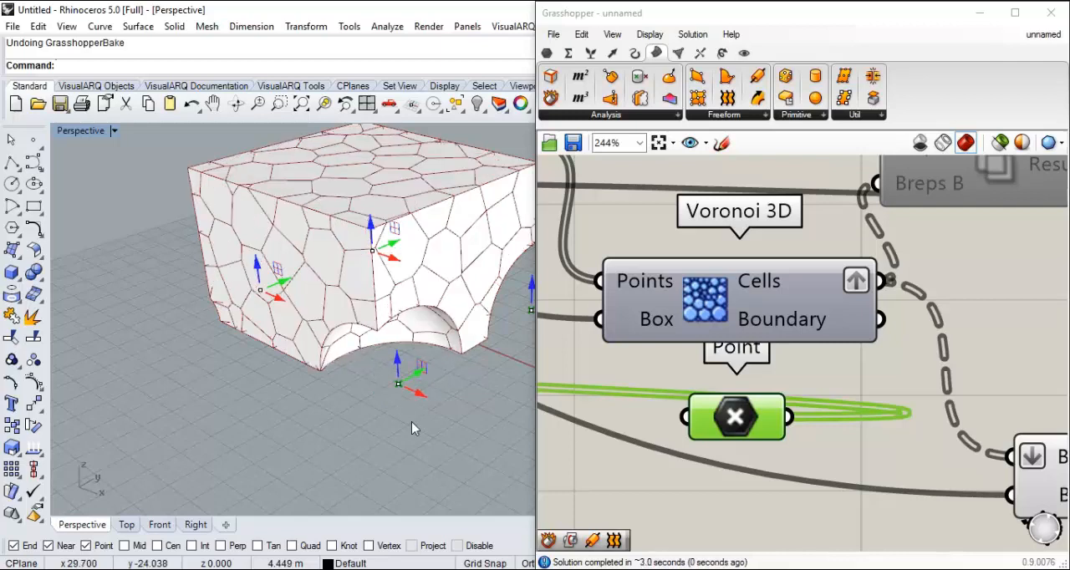
- Preview the Voronoi 3D component and examine its cells around the control points from different angles
{"action": "right_click", "coordinate": [692, 308]}
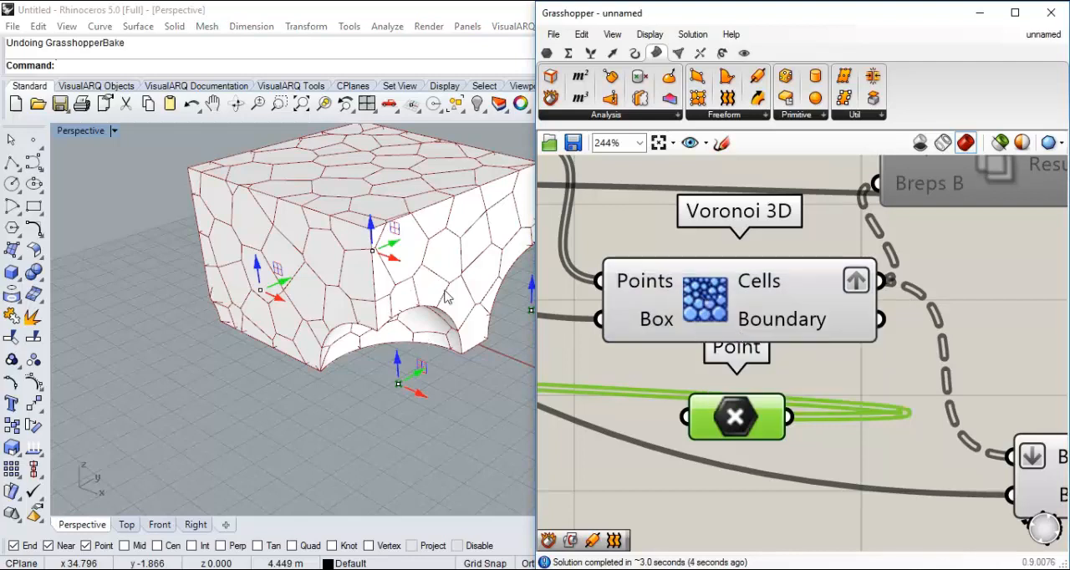
{"action": "scroll", "coordinate": [342, 390], "scroll_direction": "down", "scroll_amount": 4}
{"action": "right_click_drag", "start_coordinate": [270, 356], "coordinate": [311, 312]}
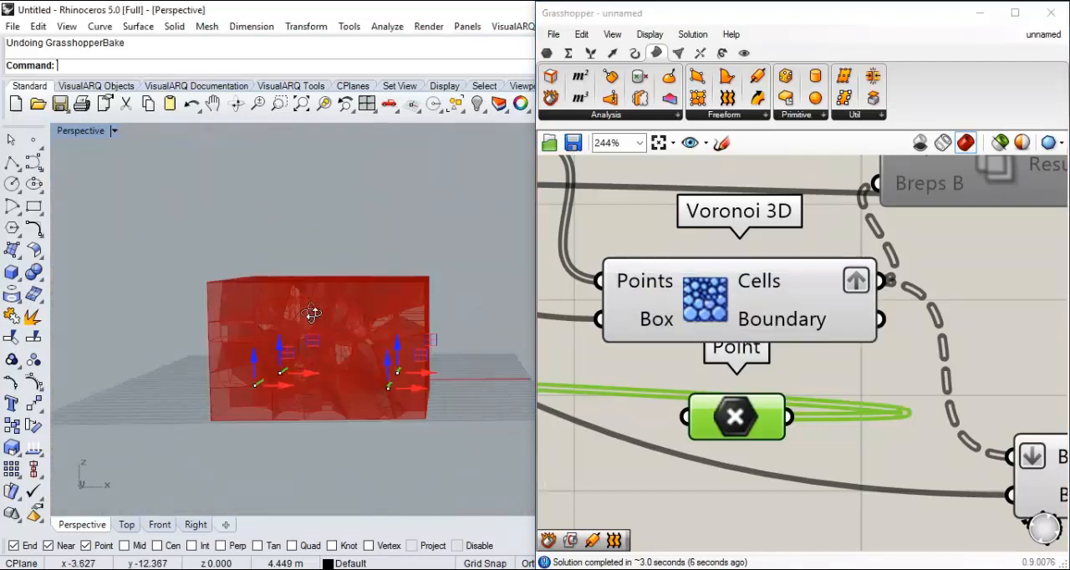
{"action": "scroll", "coordinate": [310, 341], "scroll_direction": "up", "scroll_amount": 3}
{"action": "right_click_drag", "start_coordinate": [354, 393], "coordinate": [270, 395]}
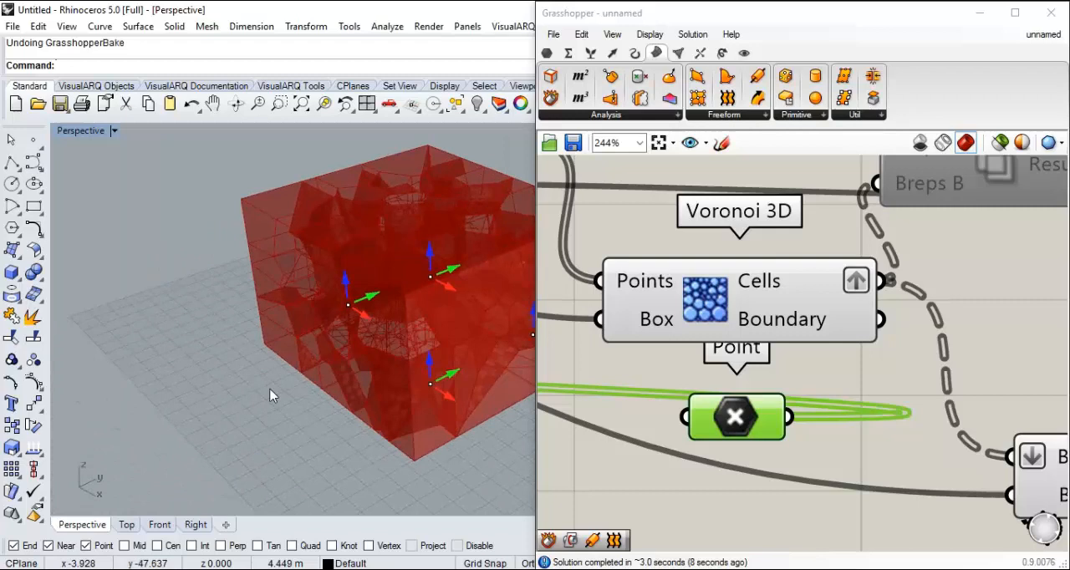
{"action": "scroll", "coordinate": [270, 396], "scroll_direction": "down", "scroll_amount": 4}
{"action": "scroll", "coordinate": [394, 343], "scroll_direction": "up", "scroll_amount": 6}
{"action": "right_click_drag", "start_coordinate": [359, 385], "coordinate": [359, 357], "text": "shift"}
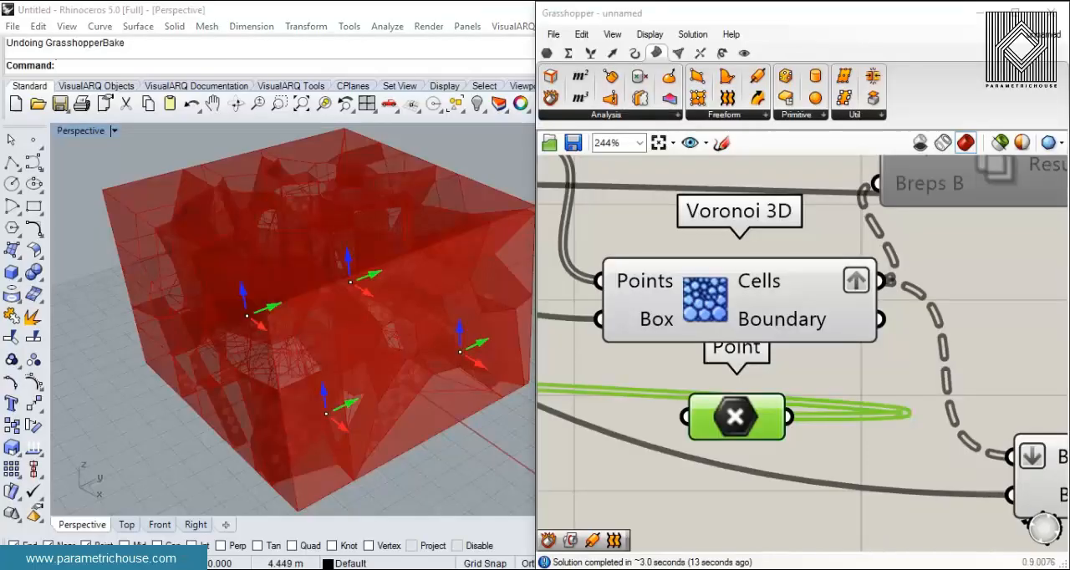
- Delete the whole existing component definition from the canvas
{"action": "scroll", "coordinate": [777, 382], "scroll_direction": "down", "scroll_amount": 5}
{"action": "scroll", "coordinate": [777, 382], "scroll_direction": "down", "scroll_amount": 5}
{"action": "left_click_drag", "start_coordinate": [937, 459], "coordinate": [679, 314]}
{"action": "key", "text": "Delete"}
{"action": "right_click_drag", "start_coordinate": [358, 413], "coordinate": [368, 391]}
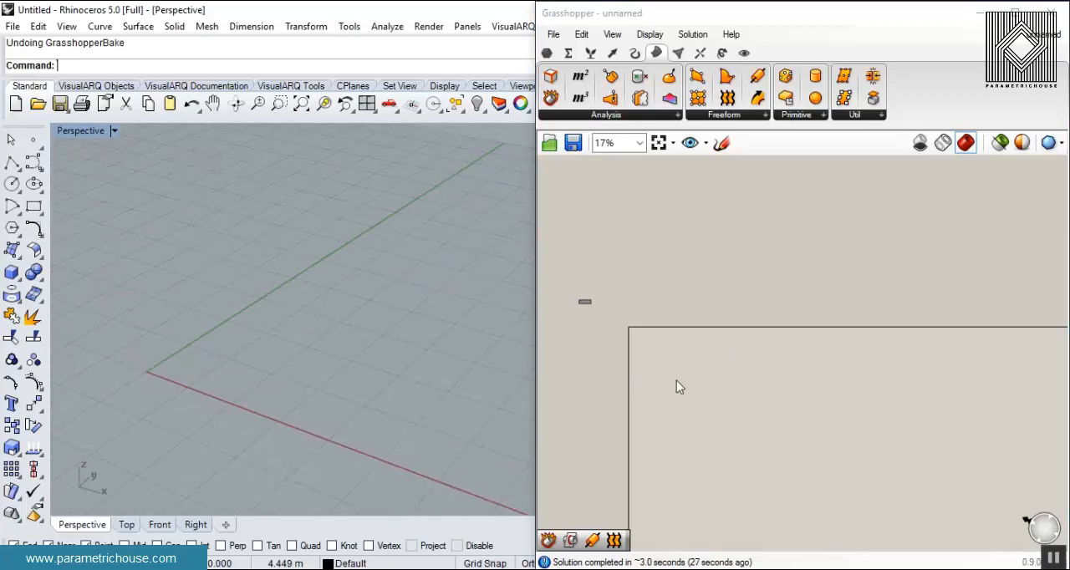
{"action": "left_click", "coordinate": [633, 383]}
- Search the component list for "vor" to see the available Voronoi components
{"action": "scroll", "coordinate": [727, 344], "scroll_direction": "up", "scroll_amount": 10}
{"action": "double_click", "coordinate": [696, 312]}
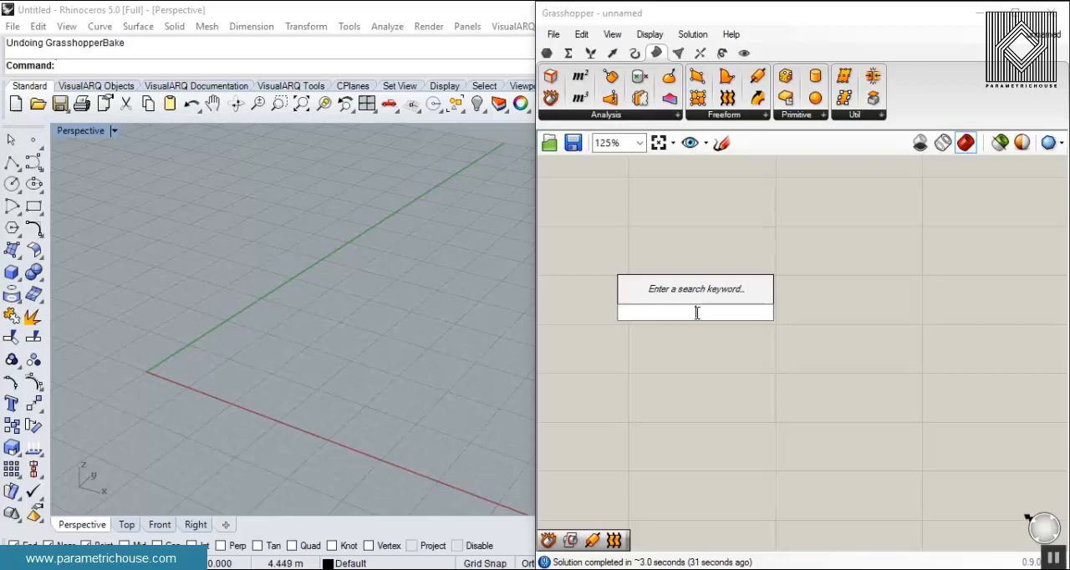
{"action": "type", "text": "رخا"}
{"action": "key", "text": "ctrl+a"}
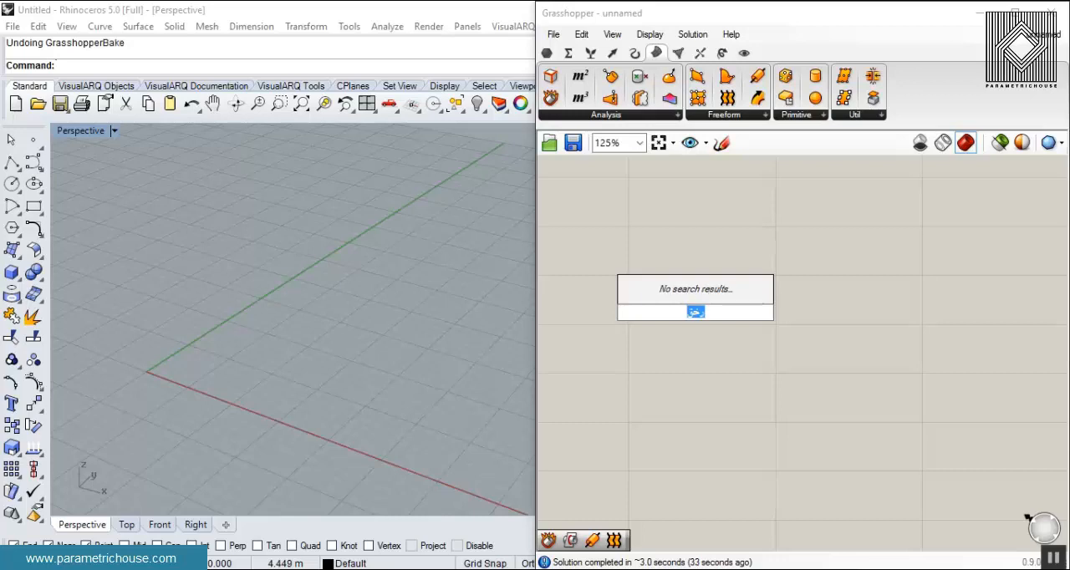
{"action": "type", "text": "vor"}
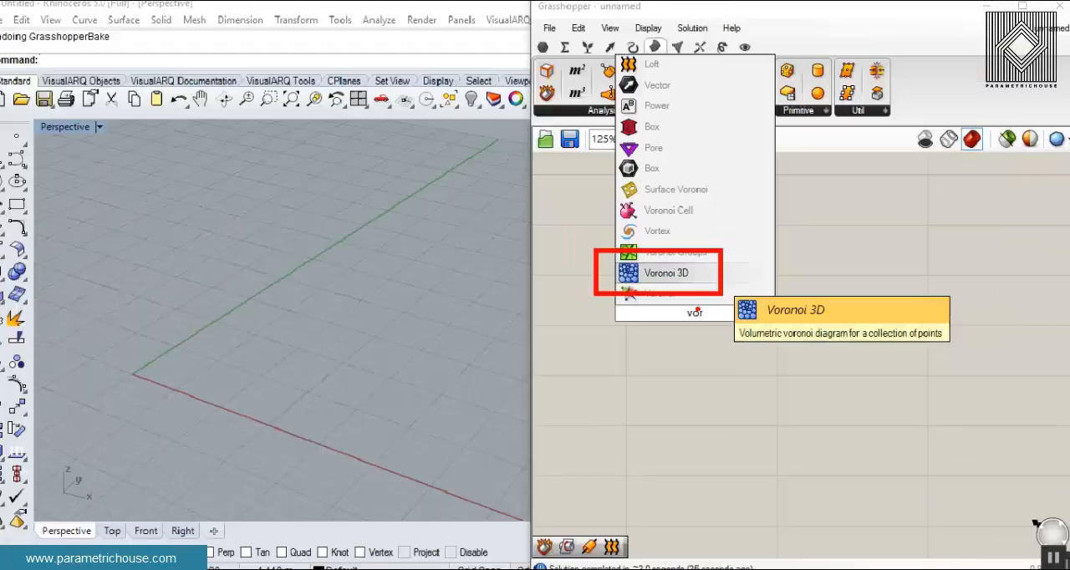
{"action": "double_click", "coordinate": [704, 374]}
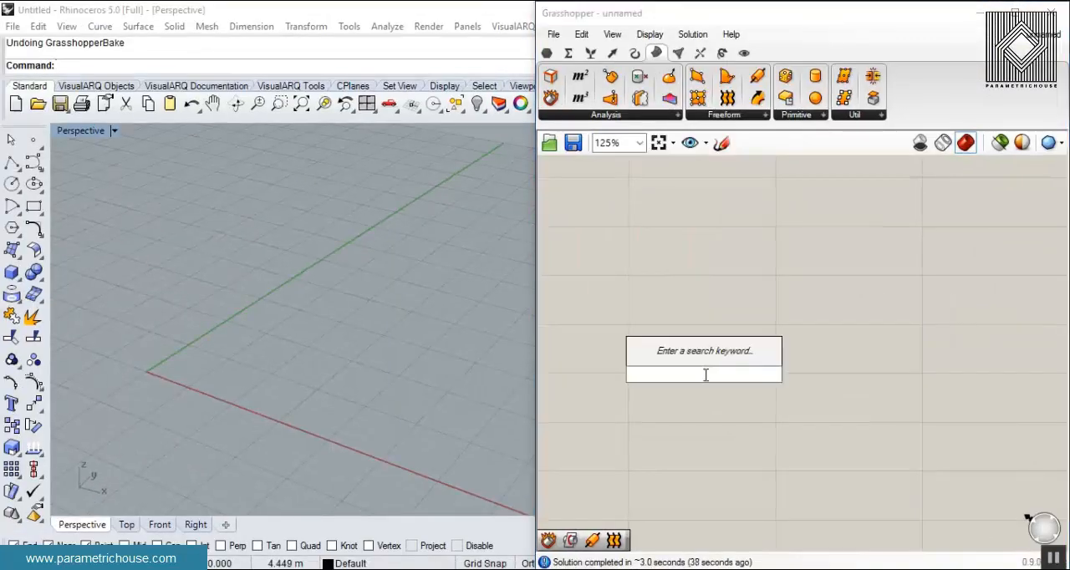
{"action": "type", "text": "vor"}
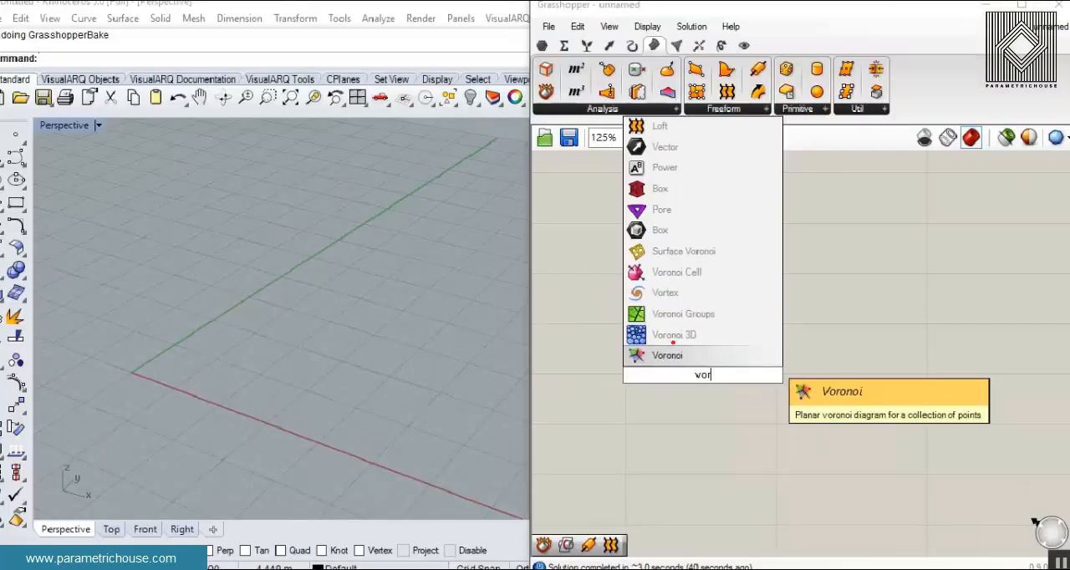
{"action": "left_click", "coordinate": [740, 428]}
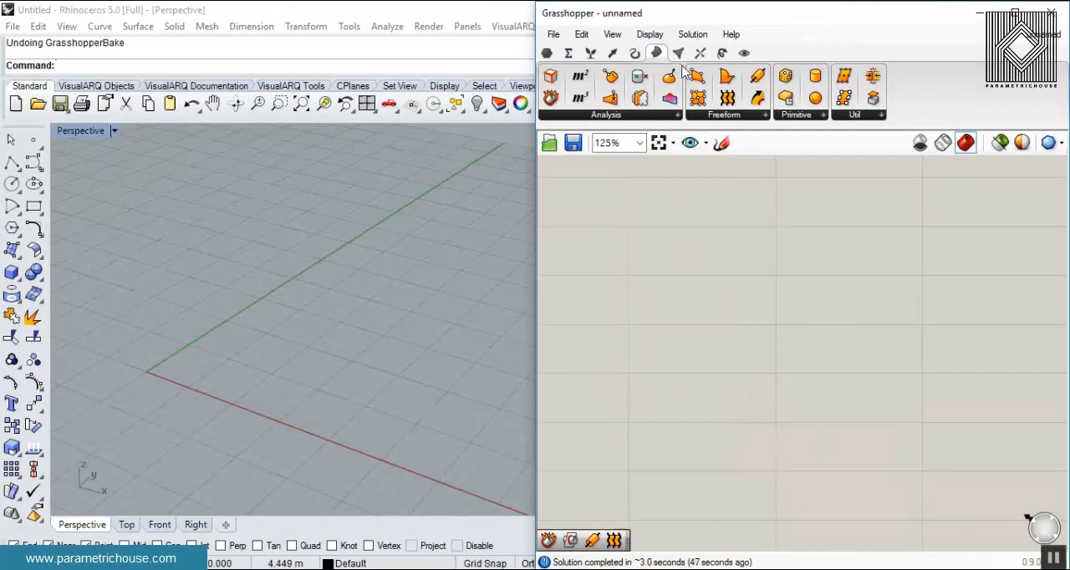
- Place a Voronoi 3D component from the Triangulation group on the empty canvas
{"action": "left_click", "coordinate": [678, 53]}
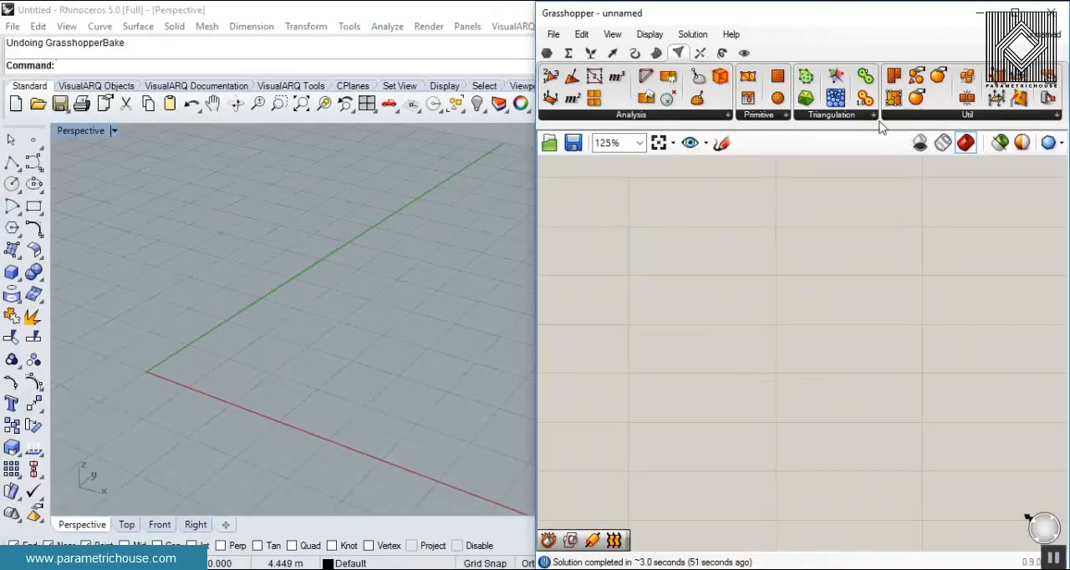
{"action": "left_click", "coordinate": [858, 116]}
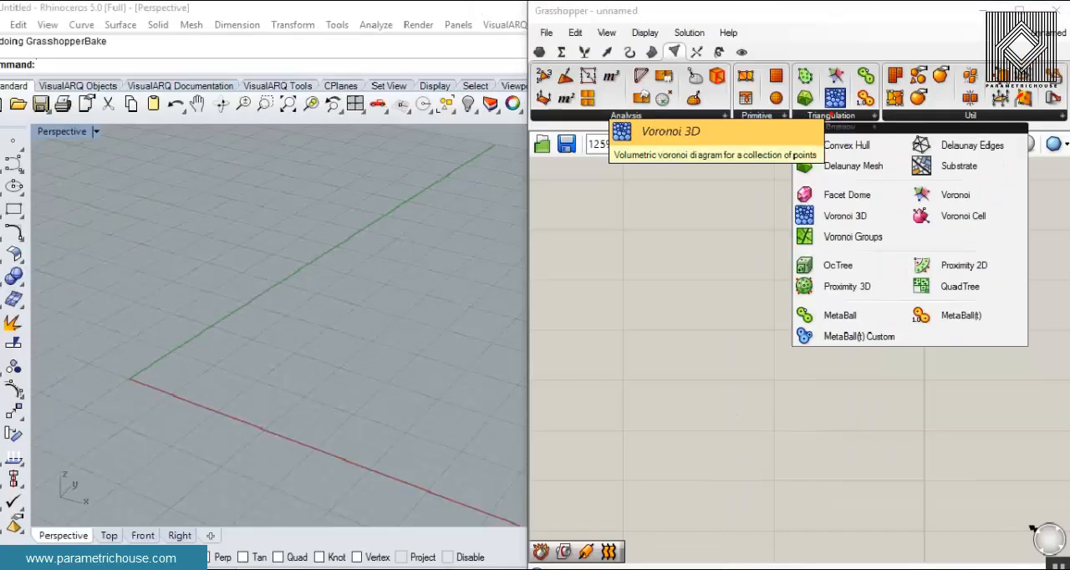
{"action": "left_click", "coordinate": [829, 105]}
{"action": "left_click", "coordinate": [887, 396]}
{"action": "right_click_drag", "start_coordinate": [867, 393], "coordinate": [751, 284]}
{"action": "scroll", "coordinate": [755, 286], "scroll_direction": "up", "scroll_amount": 3}
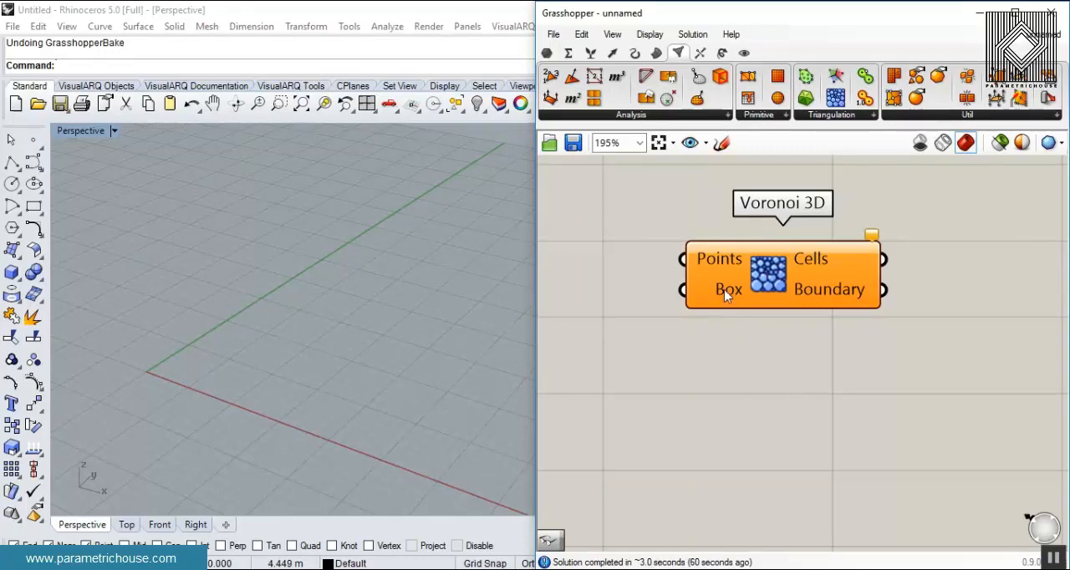
- Place a planar Voronoi component below Voronoi 3D to compare their inputs, and delete it again
{"action": "mouse_move", "coordinate": [713, 264]}
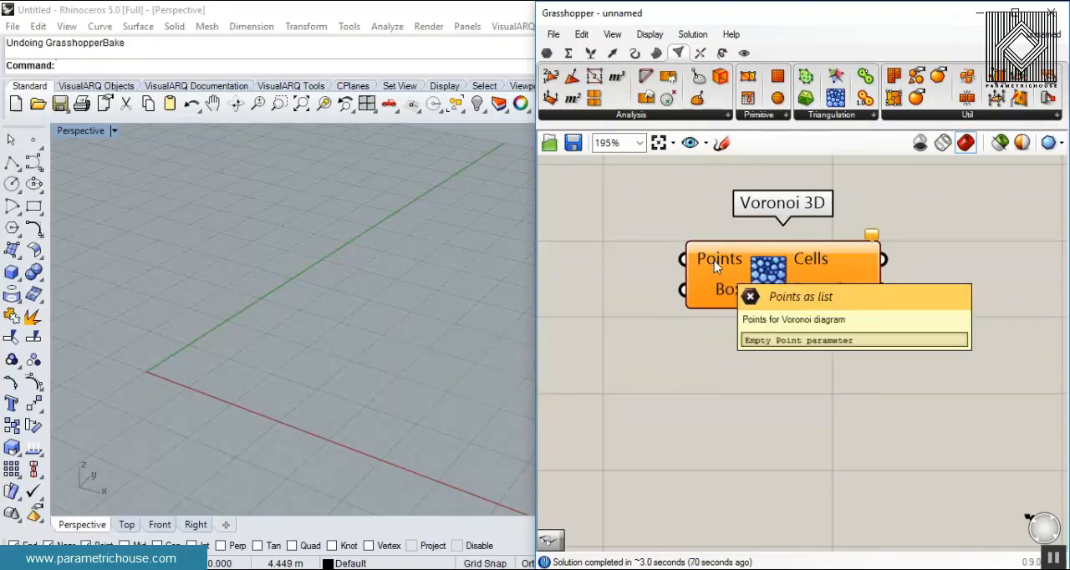
{"action": "left_click_drag", "start_coordinate": [835, 75], "coordinate": [786, 433]}
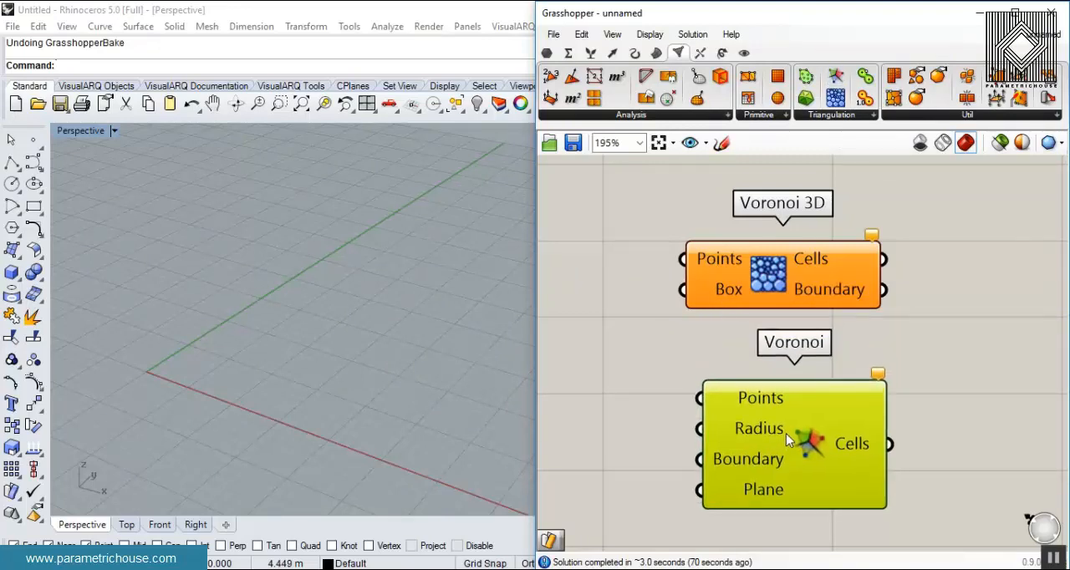
{"action": "right_click_drag", "start_coordinate": [790, 416], "coordinate": [765, 340]}
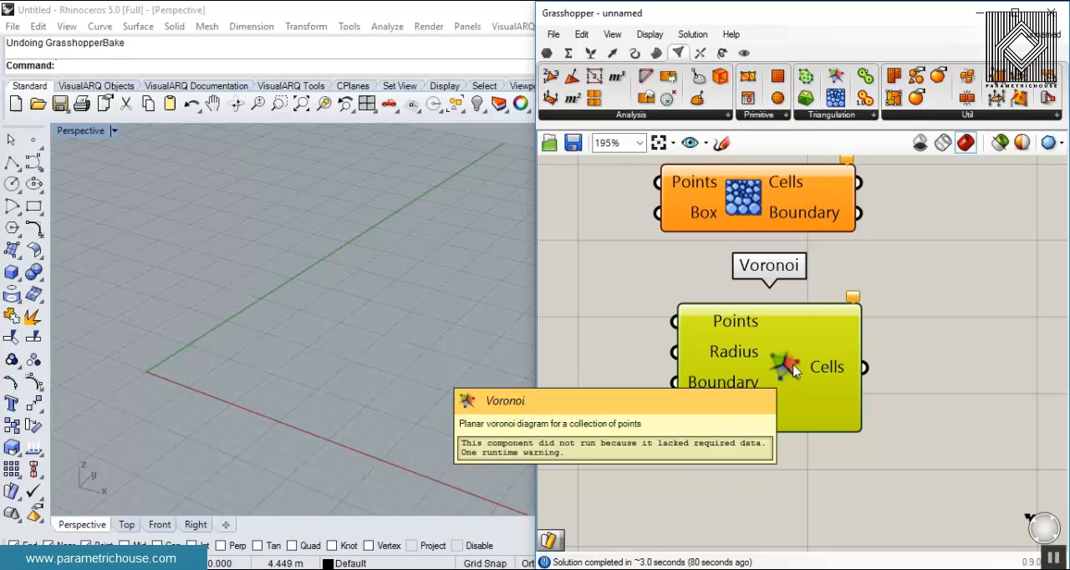
{"action": "key", "text": "Delete"}
- Extract the Points input of Voronoi 3D into its own connected point parameter
{"action": "left_click_drag", "start_coordinate": [753, 221], "coordinate": [828, 319]}
{"action": "left_click", "coordinate": [777, 413]}
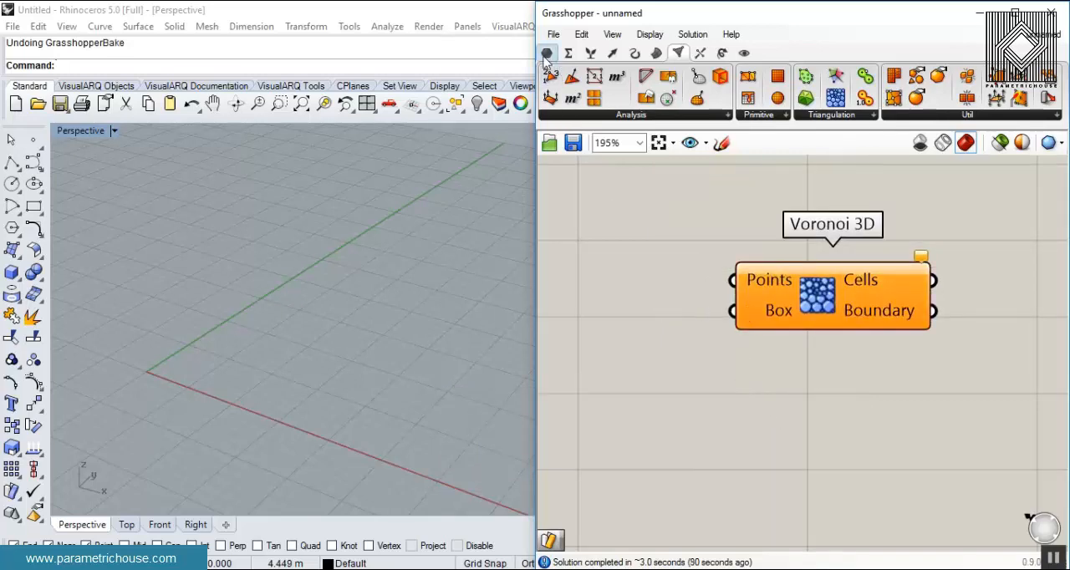
{"action": "right_click", "coordinate": [751, 280]}
{"action": "left_click", "coordinate": [866, 535]}
{"action": "right_click_drag", "start_coordinate": [649, 302], "coordinate": [727, 302]}
- Set multiple points in the Points parameter by placing eight scattered points on the ground plane
{"action": "right_click", "coordinate": [851, 281]}
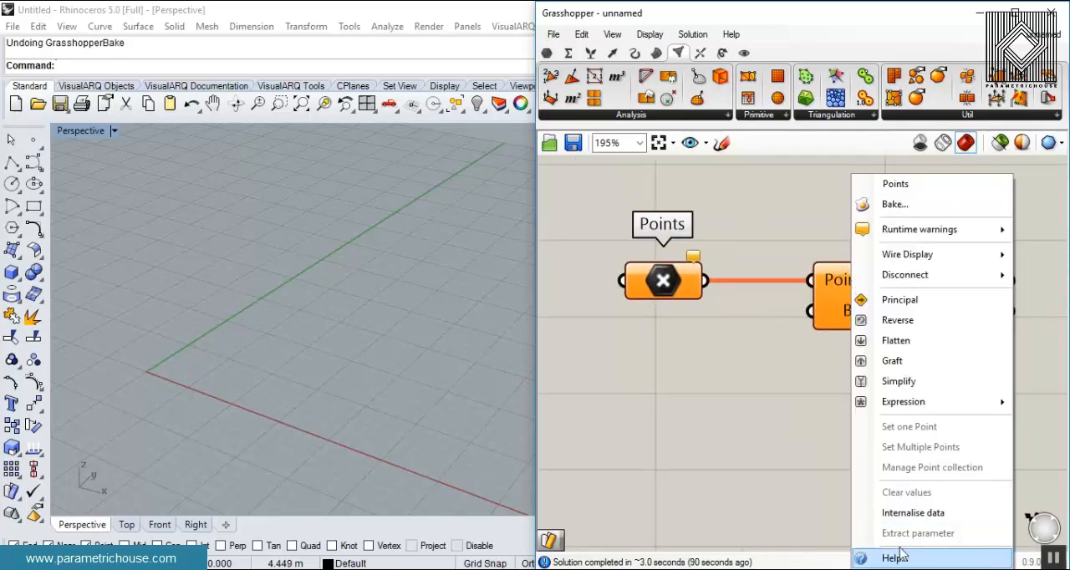
{"action": "left_click", "coordinate": [656, 284]}
{"action": "right_click", "coordinate": [656, 284]}
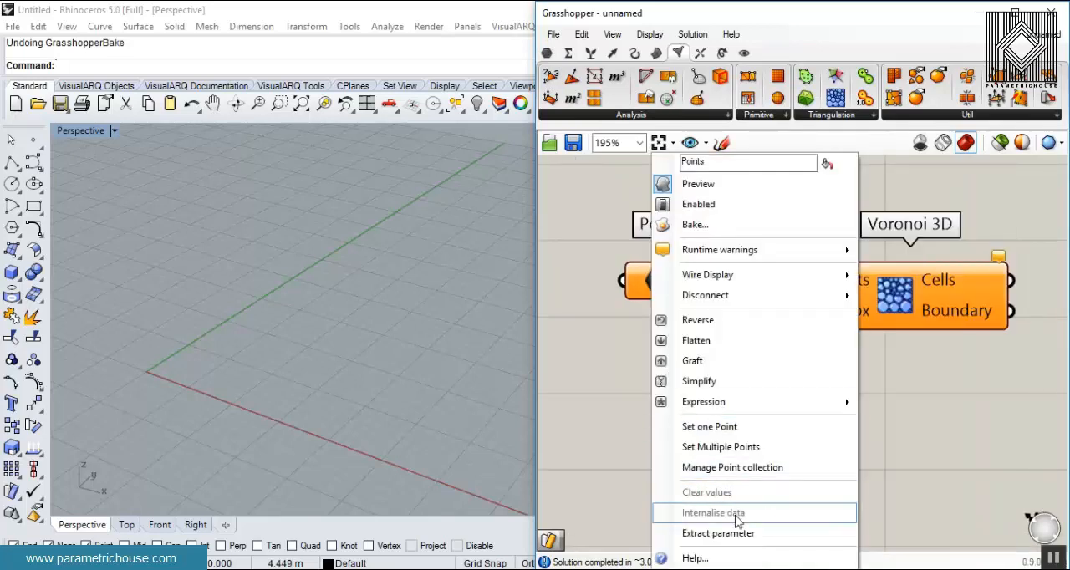
{"action": "left_click", "coordinate": [742, 449]}
{"action": "scroll", "coordinate": [349, 310], "scroll_direction": "down", "scroll_amount": 10}
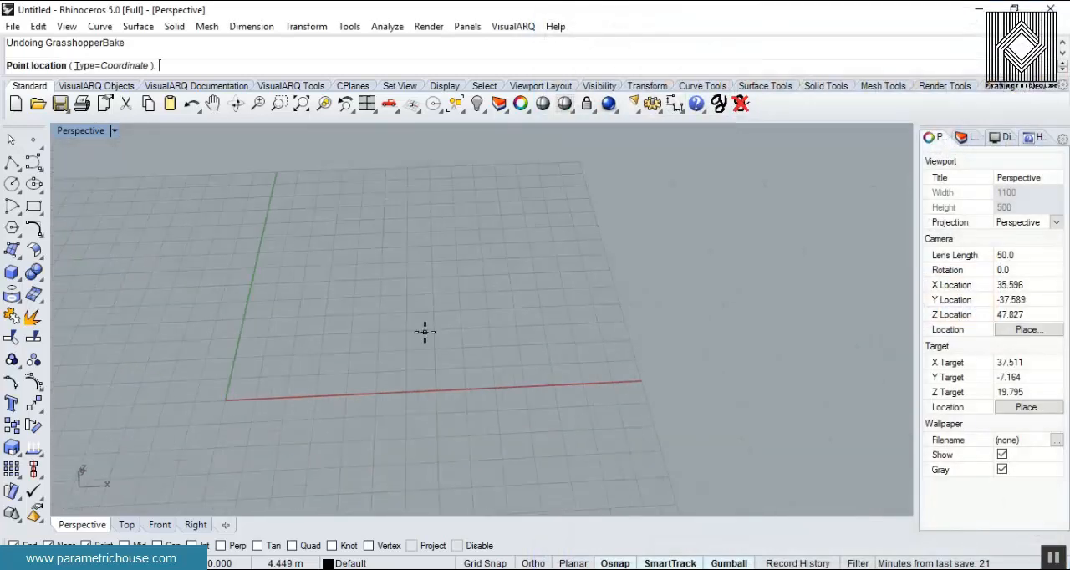
{"action": "left_click", "coordinate": [417, 337]}
{"action": "left_click", "coordinate": [371, 313]}
{"action": "left_click", "coordinate": [287, 335]}
{"action": "left_click", "coordinate": [288, 405]}
{"action": "left_click", "coordinate": [336, 338]}
{"action": "left_click", "coordinate": [417, 361]}
{"action": "left_click", "coordinate": [369, 389]}
{"action": "left_click", "coordinate": [340, 376]}
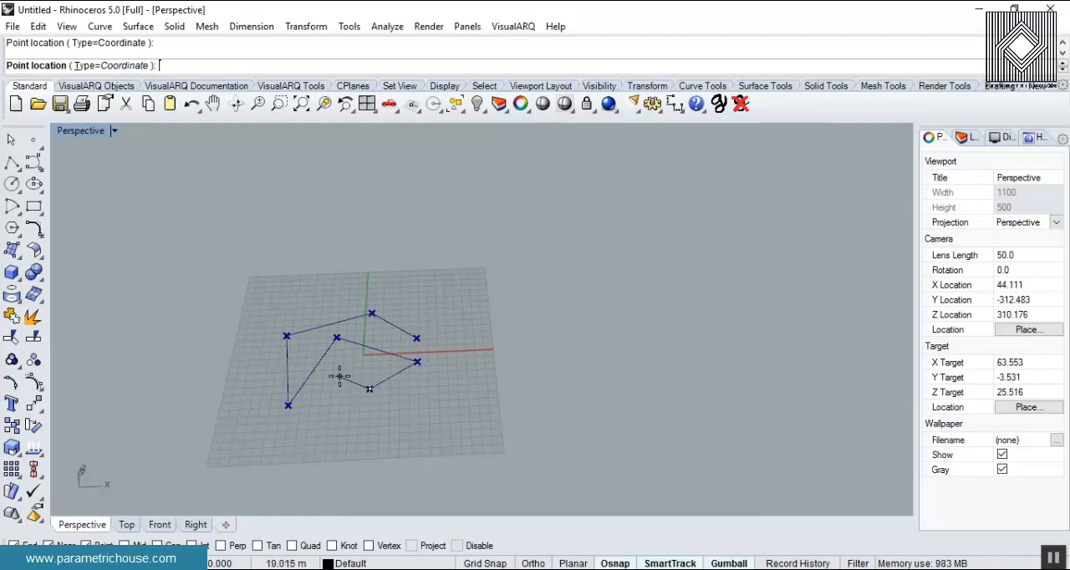
{"action": "right_click", "coordinate": [340, 377]}
{"action": "right_click_drag", "start_coordinate": [341, 379], "coordinate": [307, 346]}
{"action": "scroll", "coordinate": [380, 318], "scroll_direction": "up", "scroll_amount": 5}
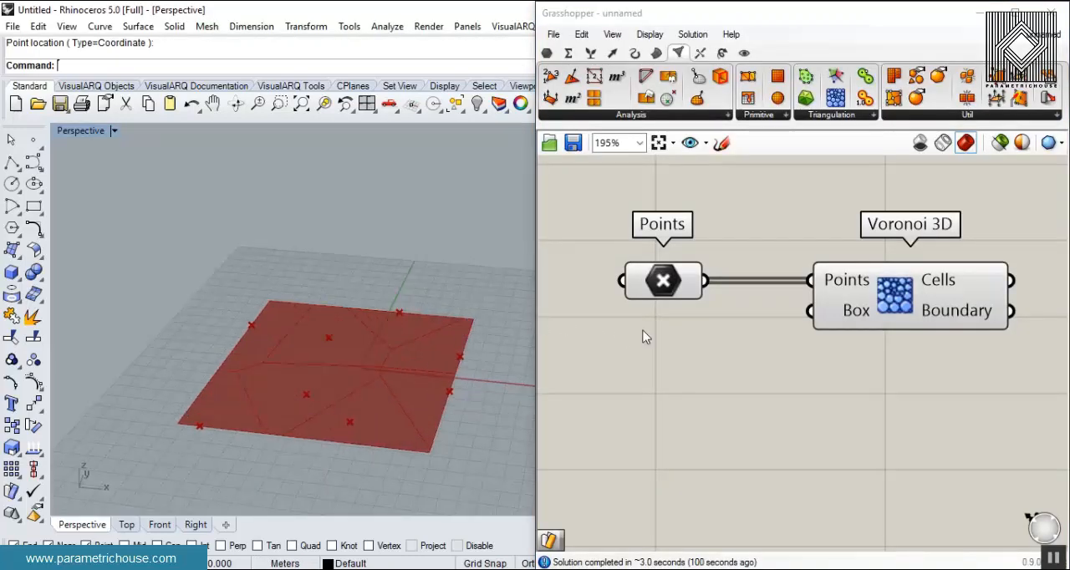
- Select the Points parameter and raise two of the inner points vertically above the ground plane
{"action": "left_click", "coordinate": [671, 284]}
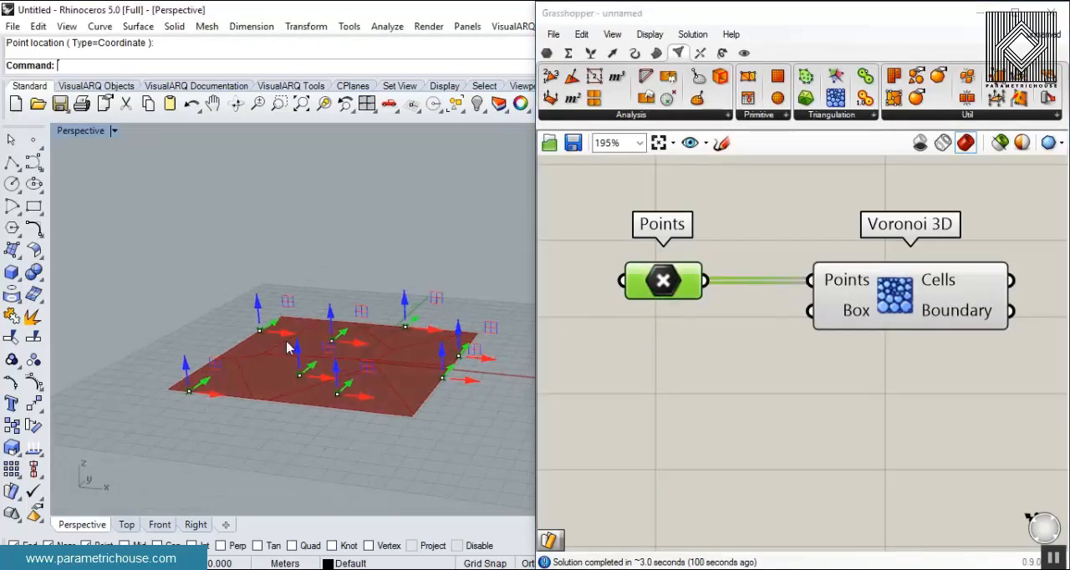
{"action": "left_click_drag", "start_coordinate": [304, 351], "coordinate": [291, 194]}
{"action": "left_click_drag", "start_coordinate": [331, 320], "coordinate": [336, 240]}
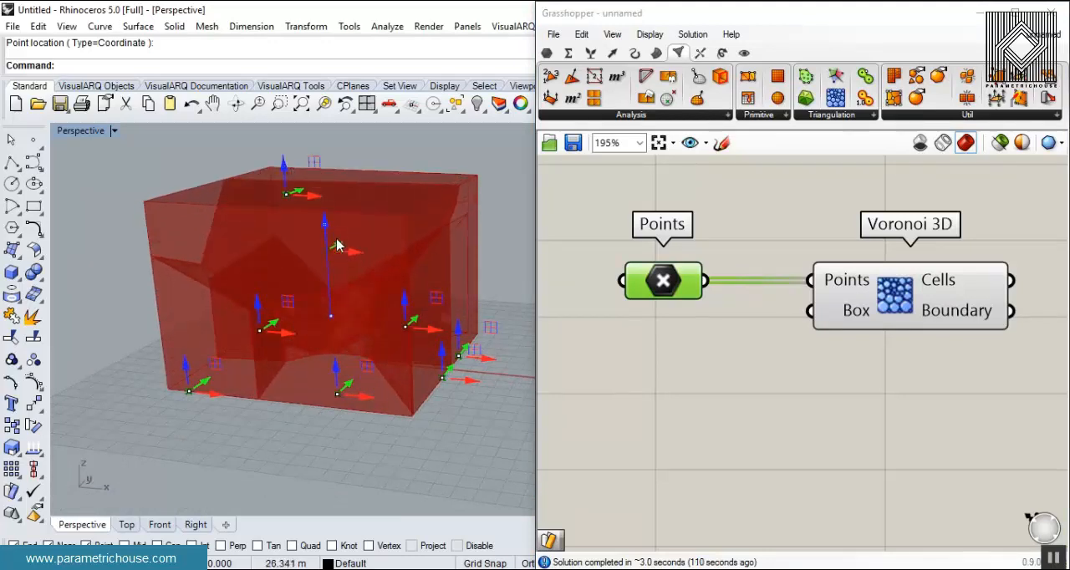
{"action": "right_click_drag", "start_coordinate": [372, 267], "coordinate": [326, 301]}
{"action": "right_click_drag", "start_coordinate": [436, 184], "coordinate": [427, 384]}
- Extract the Box input of Voronoi 3D into its own parameter and place it below Points
{"action": "right_click_drag", "start_coordinate": [801, 383], "coordinate": [811, 280]}
{"action": "mouse_move", "coordinate": [811, 280]}
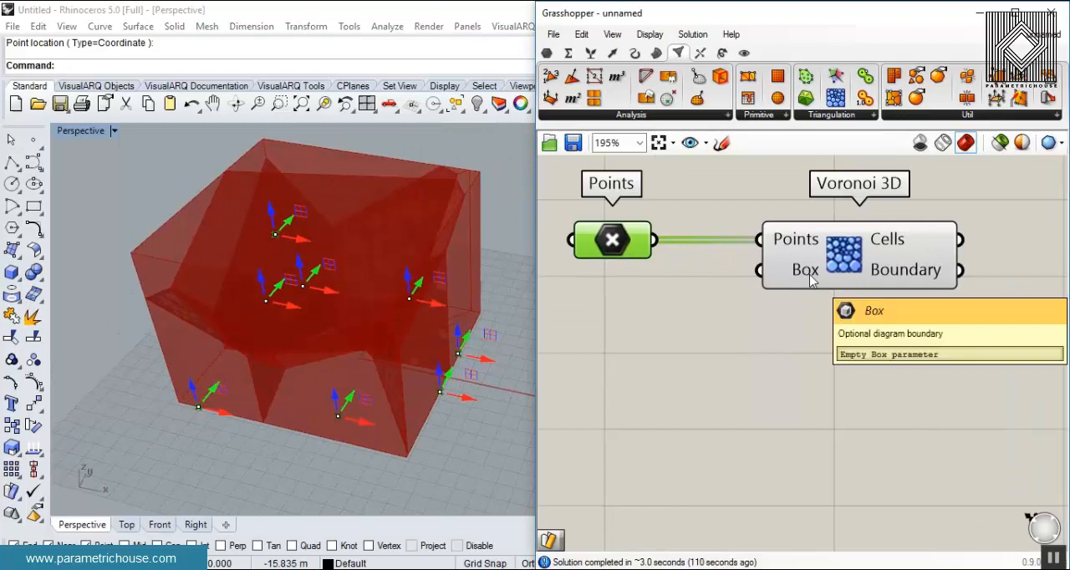
{"action": "right_click_drag", "start_coordinate": [304, 367], "coordinate": [335, 378]}
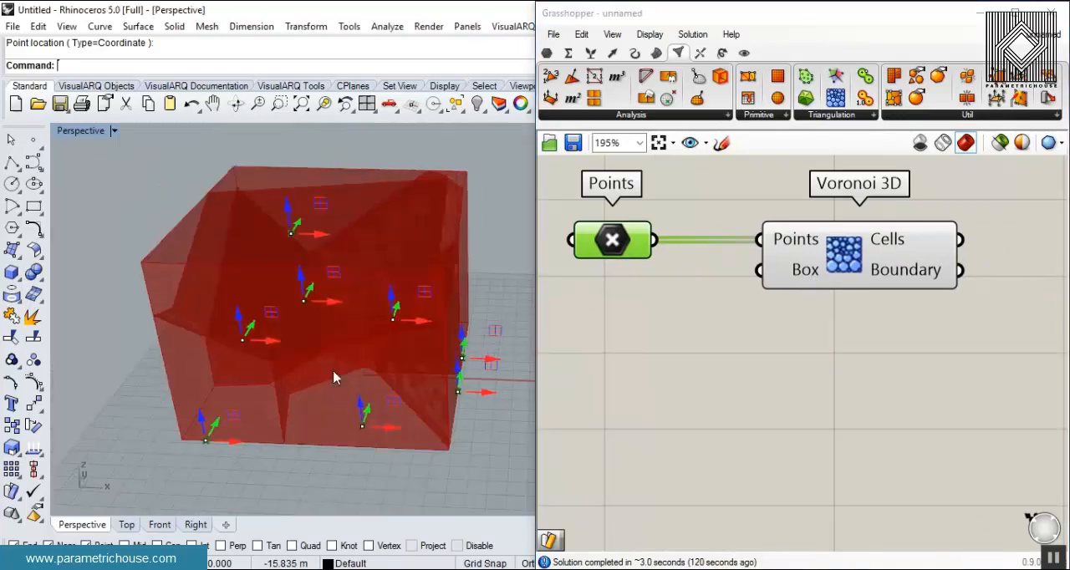
{"action": "left_click", "coordinate": [559, 384]}
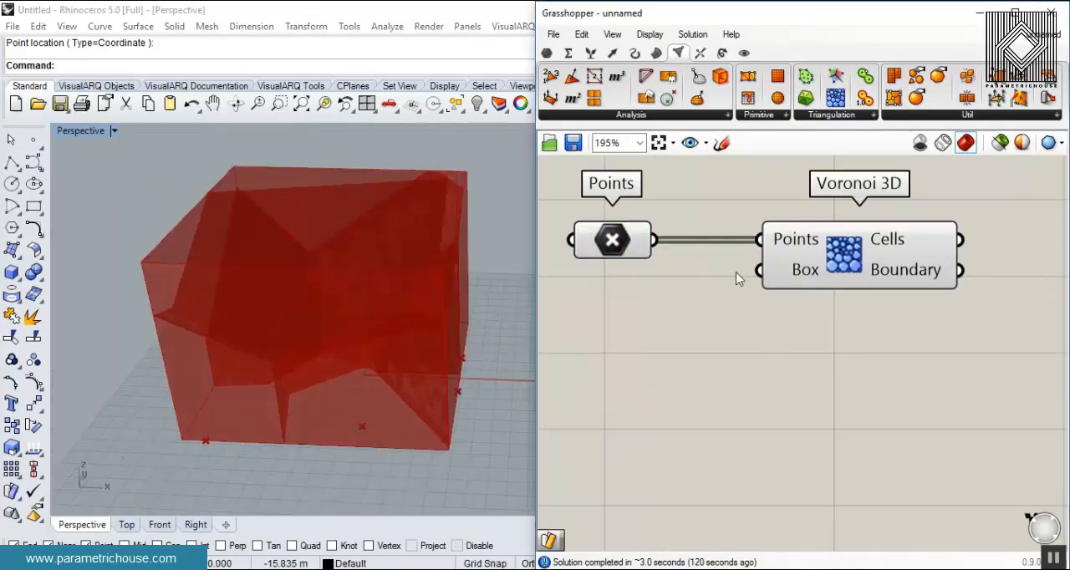
{"action": "right_click", "coordinate": [793, 278]}
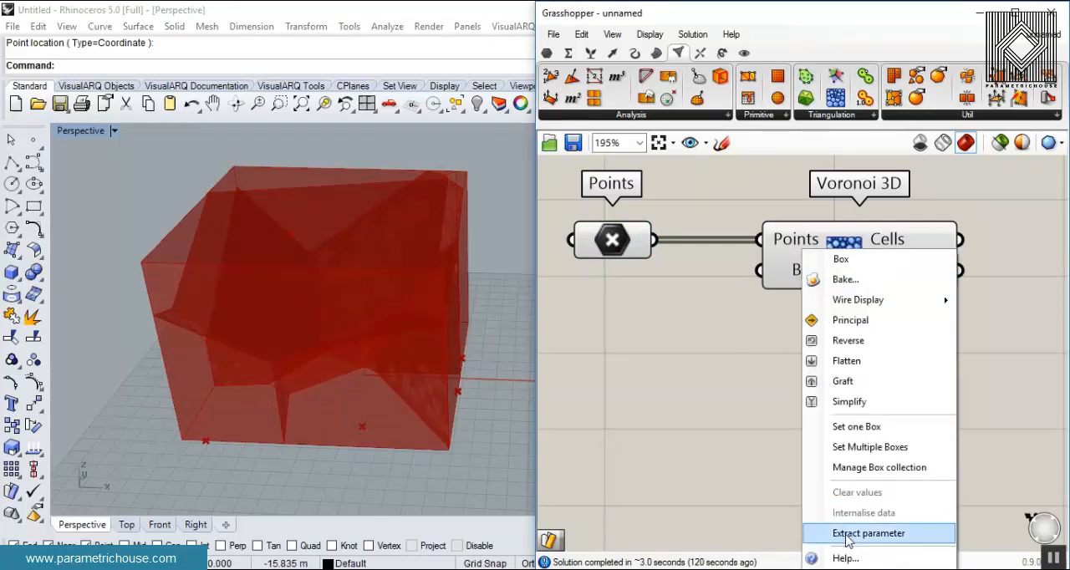
{"action": "left_click", "coordinate": [888, 530]}
{"action": "left_click_drag", "start_coordinate": [673, 229], "coordinate": [645, 296]}
- Set the Box parameter to one box drawn with its base around all the points and a height enclosing them
{"action": "right_click", "coordinate": [662, 201]}
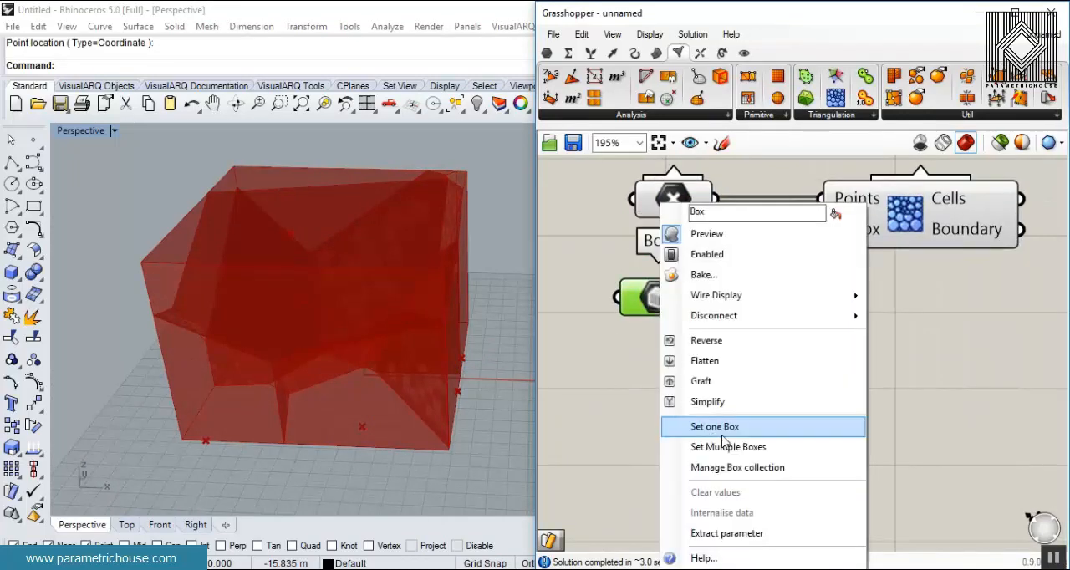
{"action": "left_click", "coordinate": [694, 425]}
{"action": "scroll", "coordinate": [480, 346], "scroll_direction": "down", "scroll_amount": 5}
{"action": "left_click", "coordinate": [369, 304]}
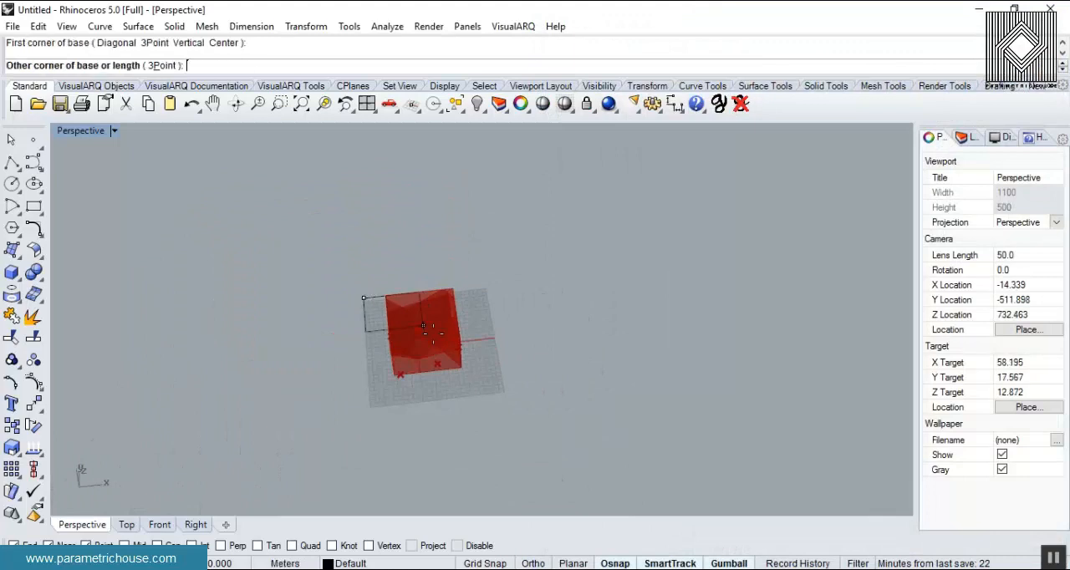
{"action": "left_click", "coordinate": [493, 391]}
{"action": "left_click", "coordinate": [477, 336]}
{"action": "scroll", "coordinate": [476, 298], "scroll_direction": "up", "scroll_amount": 4}
{"action": "mouse_move", "coordinate": [420, 394]}
{"action": "right_mouse_down"}
{"action": "mouse_move", "coordinate": [415, 282]}
{"action": "mouse_move", "coordinate": [418, 384]}
{"action": "right_mouse_up"}
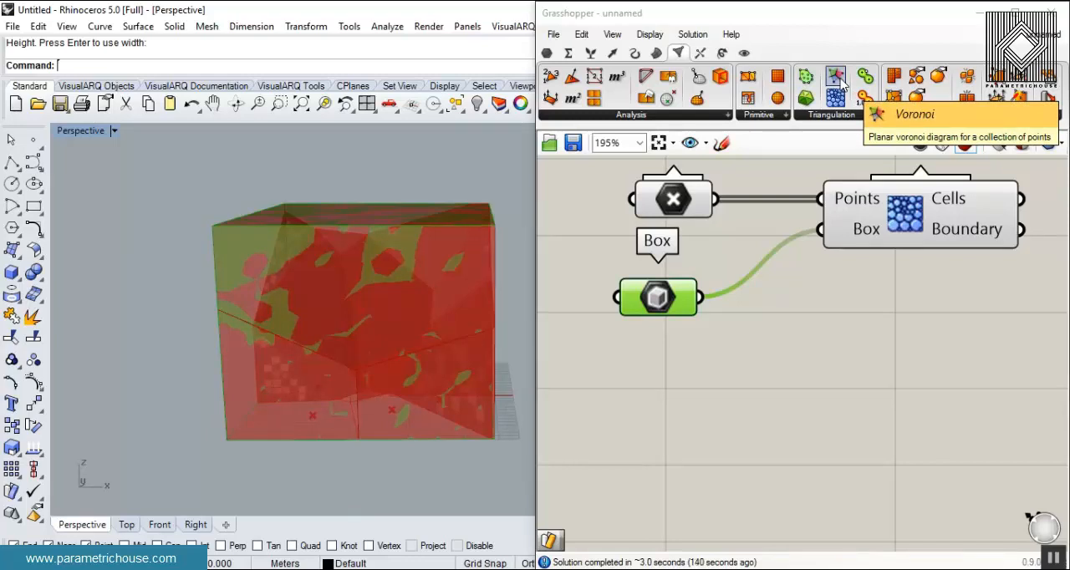
- Delete the Box parameter and hide the preview of Voronoi 3D
{"action": "right_click_drag", "start_coordinate": [907, 233], "coordinate": [891, 287]}
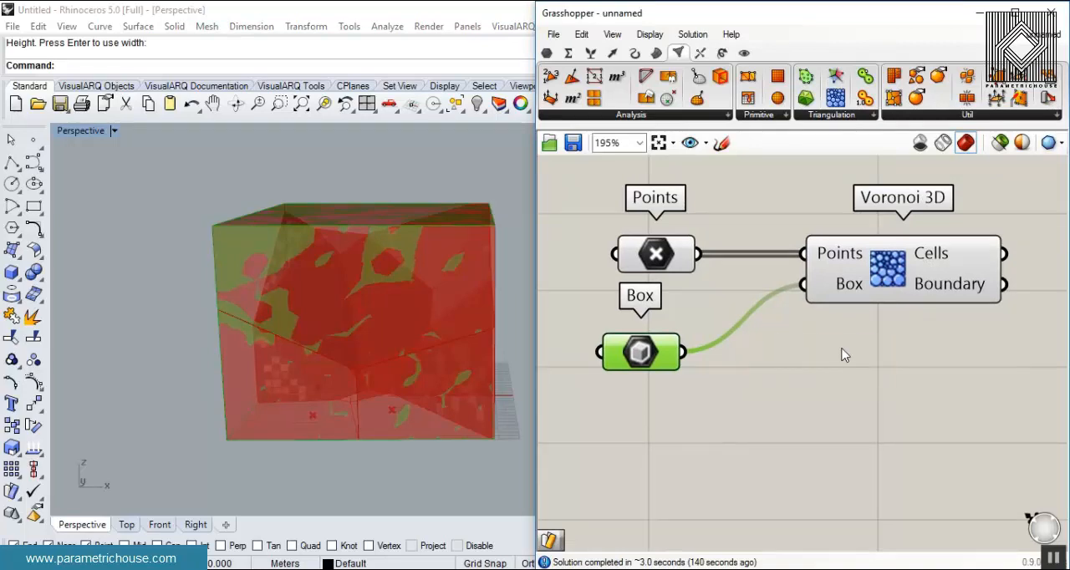
{"action": "key", "text": "Delete"}
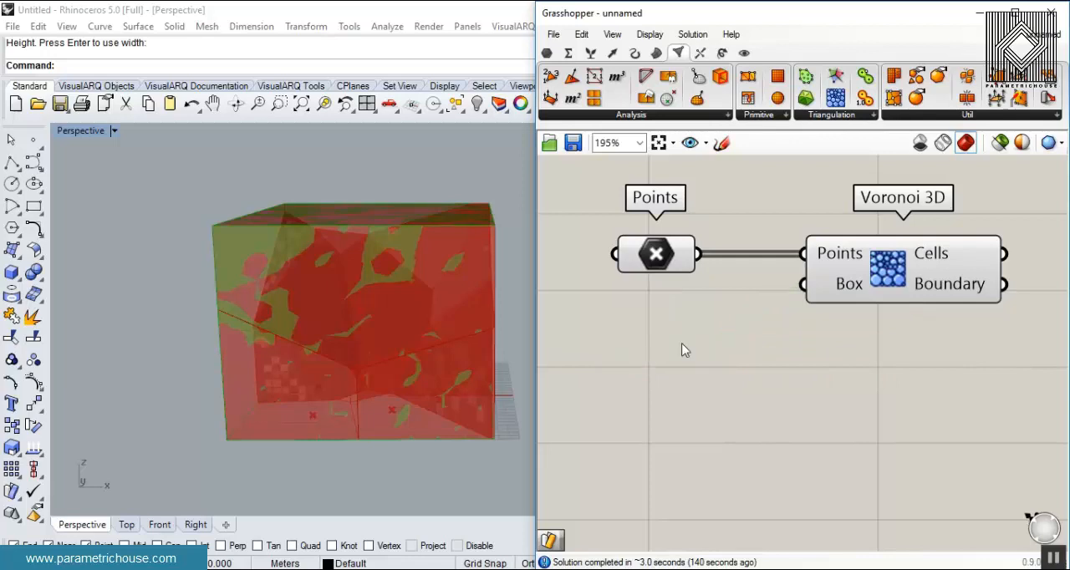
{"action": "right_click_drag", "start_coordinate": [644, 358], "coordinate": [560, 375]}
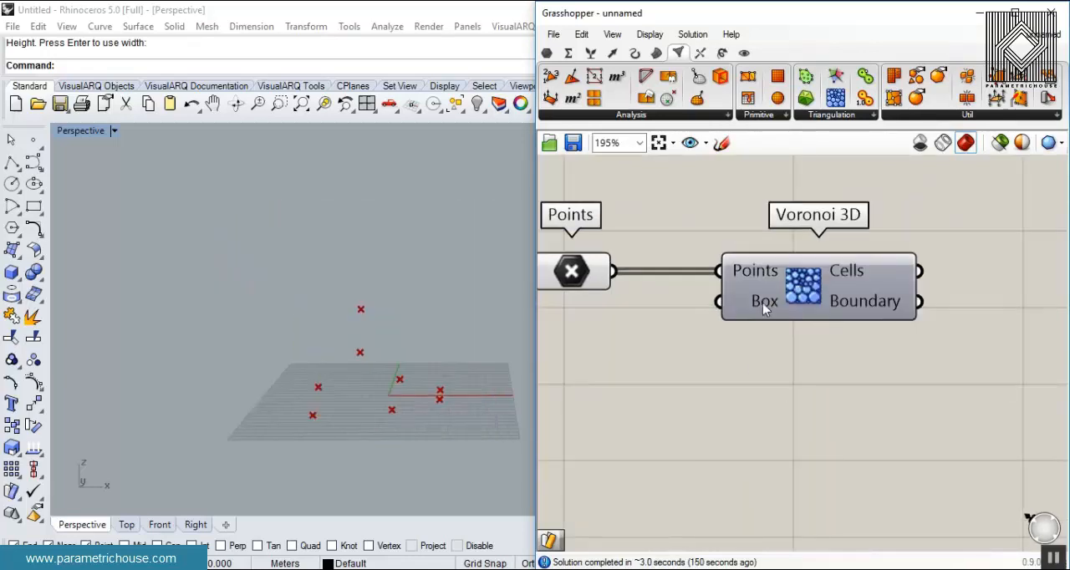
- Add a Sphere component below Voronoi 3D and connect the Points parameter to its Base input
{"action": "left_click", "coordinate": [656, 53]}
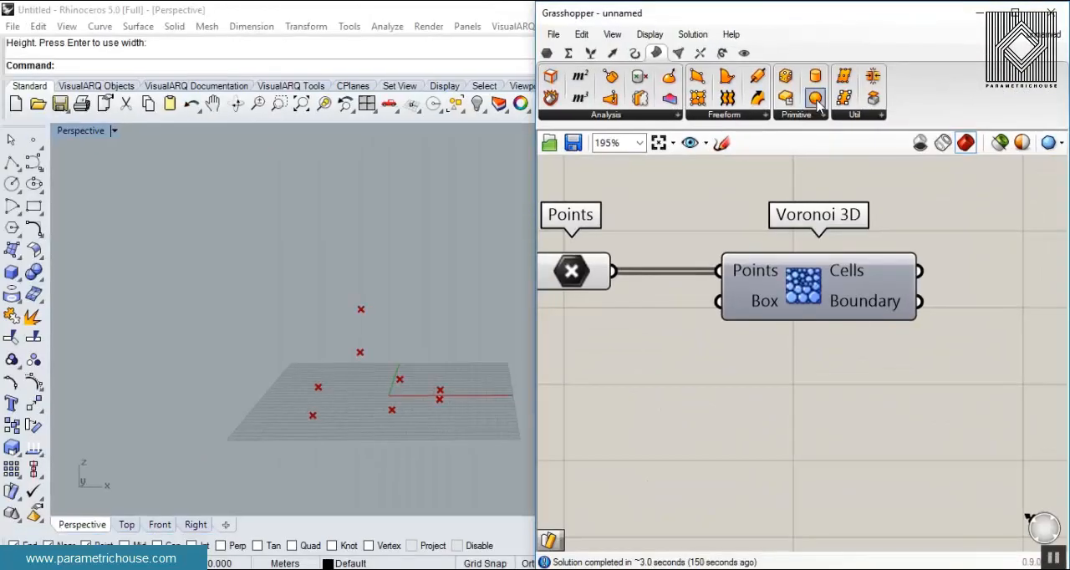
{"action": "left_click_drag", "start_coordinate": [818, 98], "coordinate": [836, 389]}
{"action": "right_click_drag", "start_coordinate": [649, 439], "coordinate": [775, 405]}
{"action": "left_click_drag", "start_coordinate": [737, 238], "coordinate": [869, 338]}
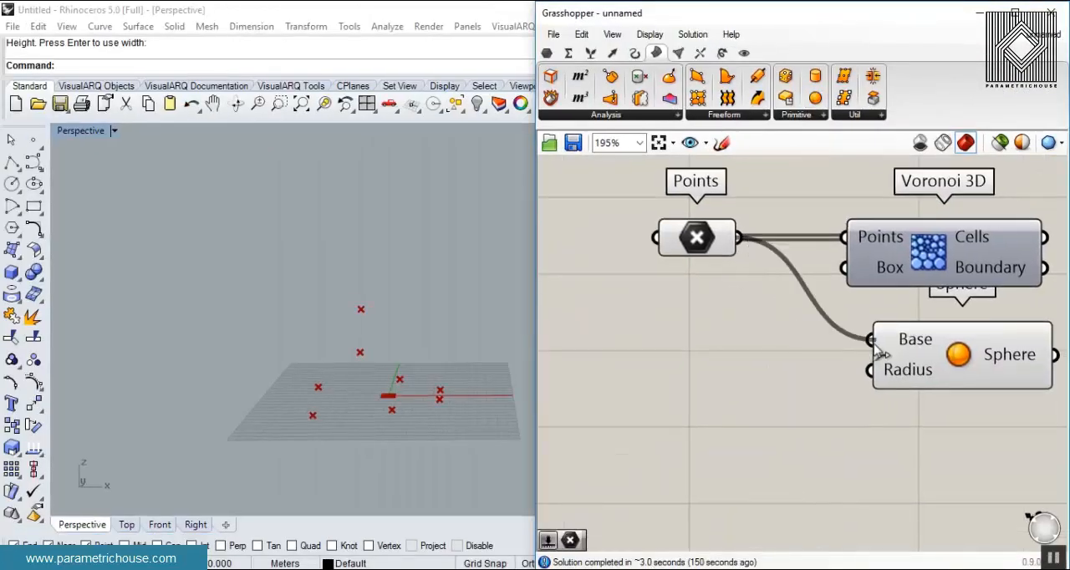
- Add a Number Slider created with 25.5, connect it to the Sphere's Radius input and set it to 39.8
{"action": "double_click", "coordinate": [712, 375]}
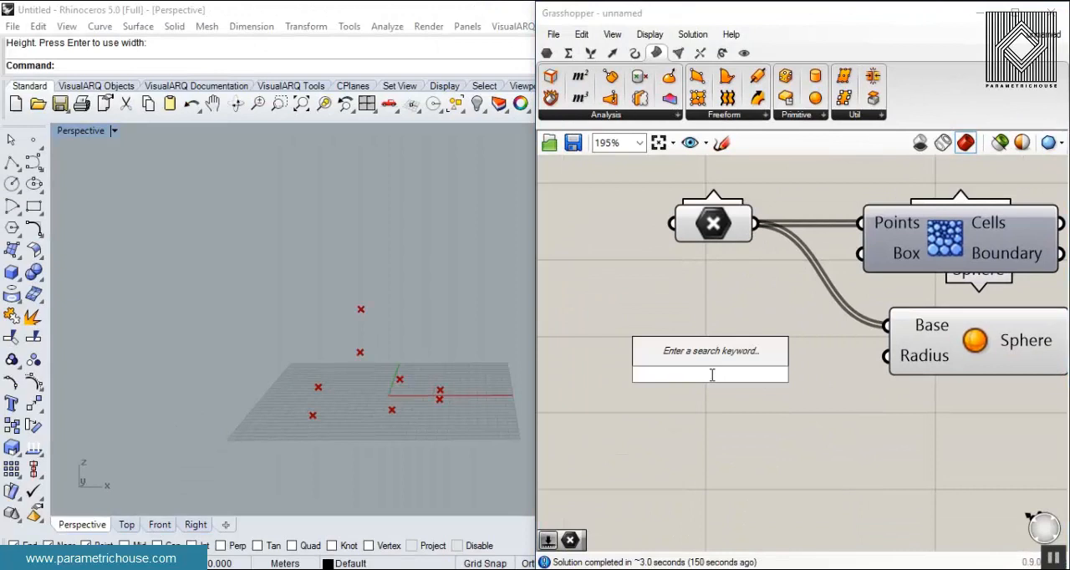
{"action": "type", "text": "25.5"}
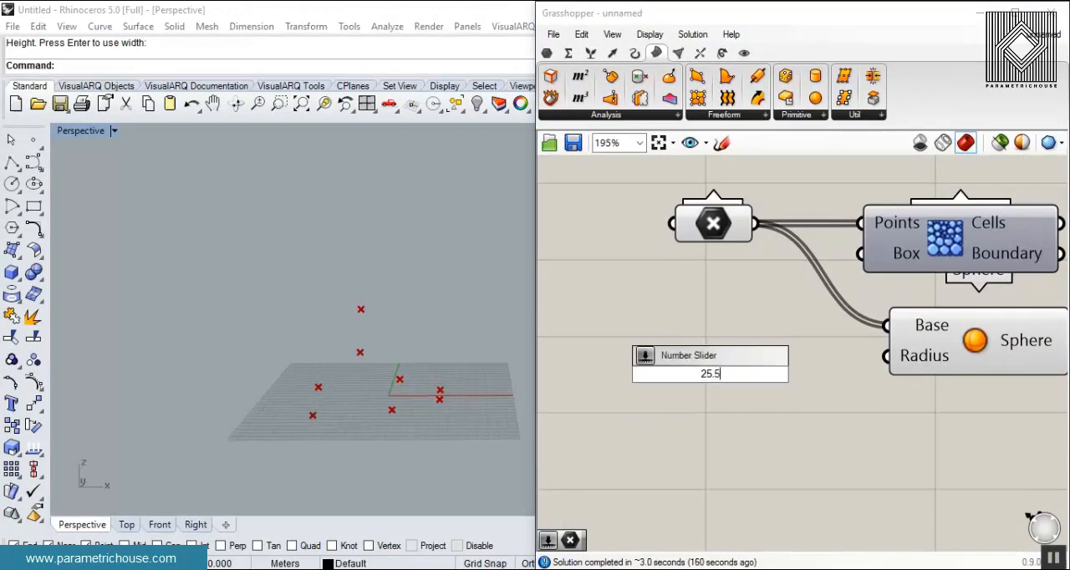
{"action": "key", "text": "Return"}
{"action": "left_click_drag", "start_coordinate": [869, 374], "coordinate": [888, 361]}
{"action": "left_click_drag", "start_coordinate": [738, 378], "coordinate": [760, 378]}
- Examine how the spheres around the points overlap, from several angles and up close
{"action": "right_click_drag", "start_coordinate": [309, 297], "coordinate": [312, 413]}
{"action": "scroll", "coordinate": [410, 433], "scroll_direction": "up", "scroll_amount": 3}
{"action": "right_click_drag", "start_coordinate": [410, 433], "coordinate": [362, 401]}
{"action": "scroll", "coordinate": [323, 279], "scroll_direction": "down", "scroll_amount": 4}
{"action": "right_click_drag", "start_coordinate": [322, 279], "coordinate": [250, 403]}
{"action": "scroll", "coordinate": [251, 405], "scroll_direction": "up", "scroll_amount": 4}
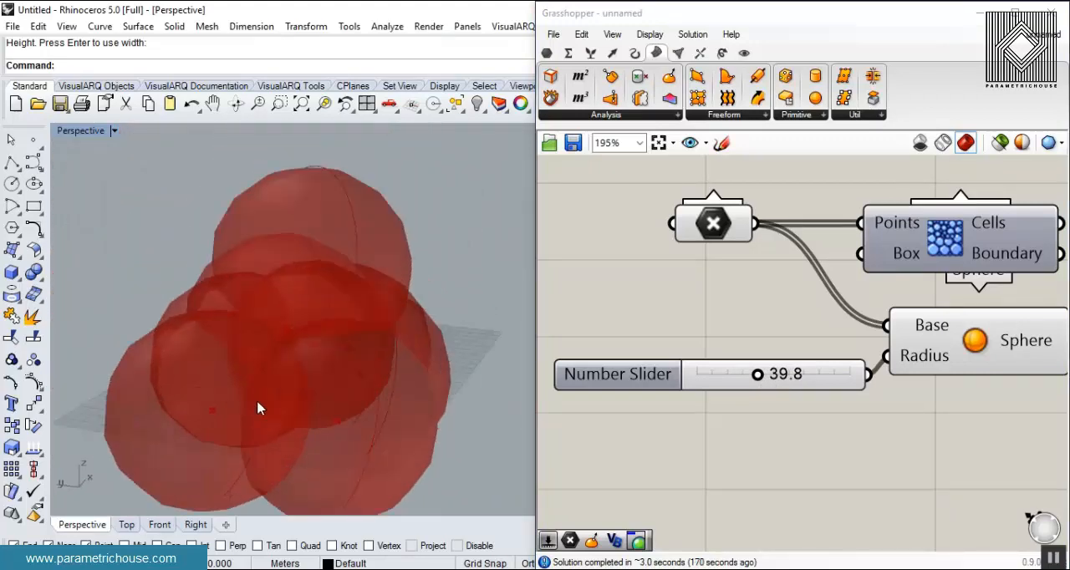
{"action": "scroll", "coordinate": [250, 407], "scroll_direction": "up", "scroll_amount": 2}
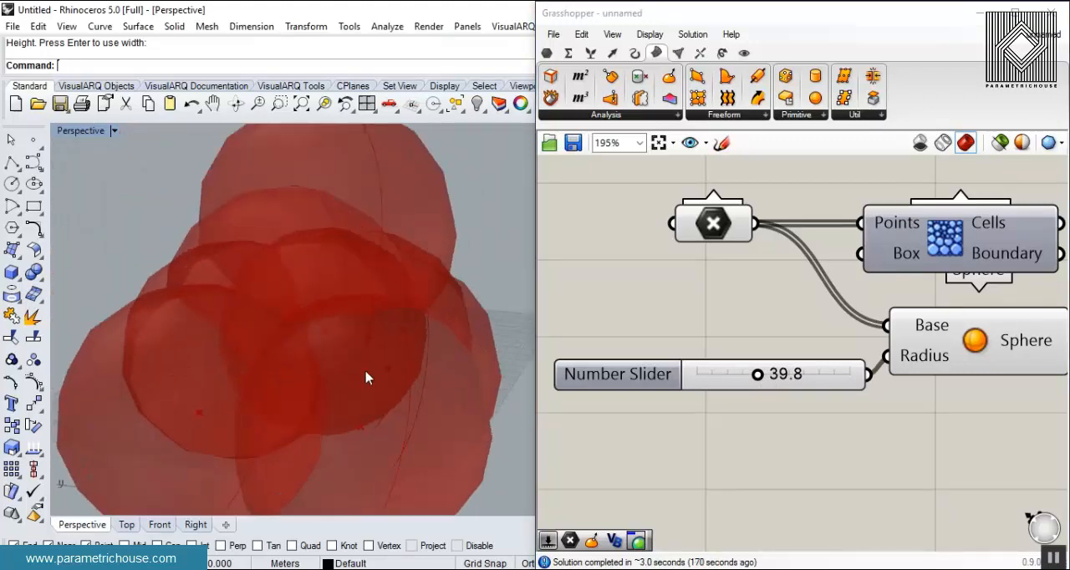
- Turn the preview of the Voronoi 3D component back on
{"action": "right_click_drag", "start_coordinate": [953, 318], "coordinate": [819, 339]}
{"action": "right_click", "coordinate": [804, 265]}
{"action": "left_click", "coordinate": [838, 287]}
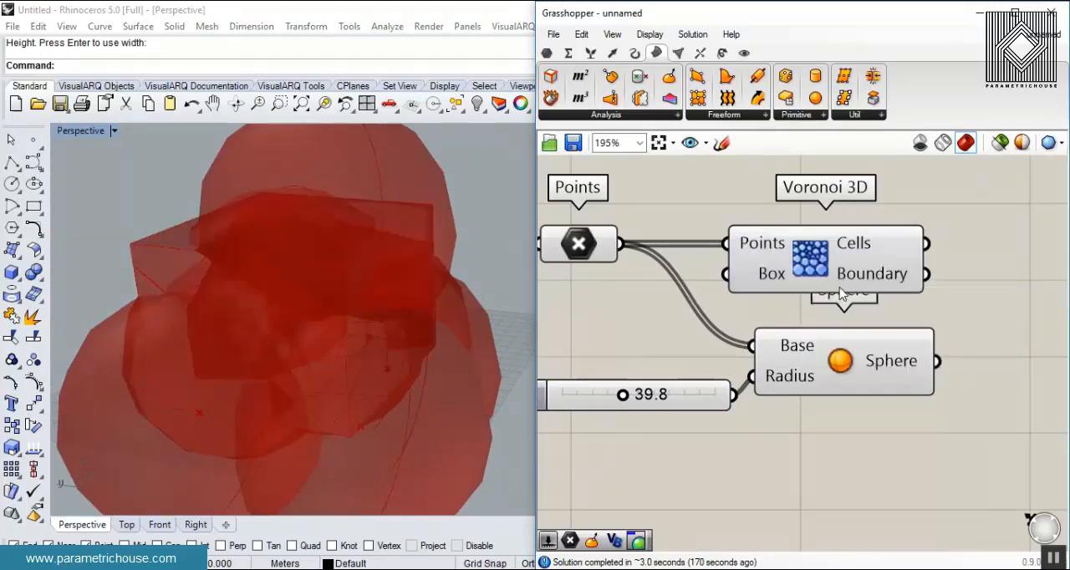
- Highlight the Sphere component and examine how the Voronoi cell walls relate to the intersections of the spheres
{"action": "scroll", "coordinate": [333, 341], "scroll_direction": "up", "scroll_amount": 6}
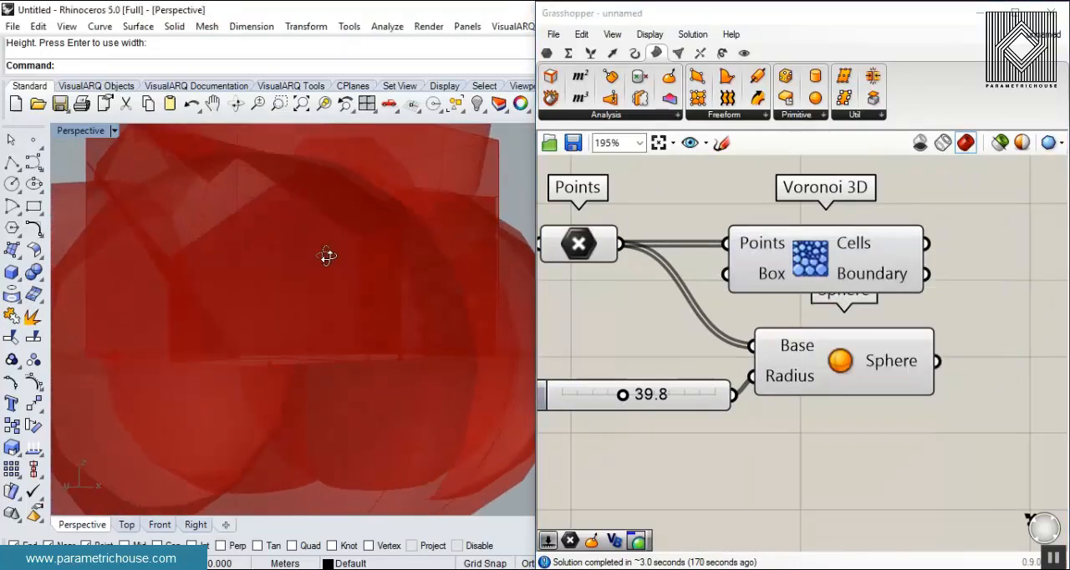
{"action": "scroll", "coordinate": [390, 310], "scroll_direction": "down", "scroll_amount": 3}
{"action": "left_click", "coordinate": [854, 364]}
{"action": "right_click_drag", "start_coordinate": [308, 361], "coordinate": [323, 263]}
{"action": "mouse_move", "coordinate": [133, 157]}
{"action": "left_mouse_down"}
{"action": "mouse_move", "coordinate": [189, 157]}
{"action": "mouse_move", "coordinate": [347, 274]}
{"action": "left_mouse_up"}
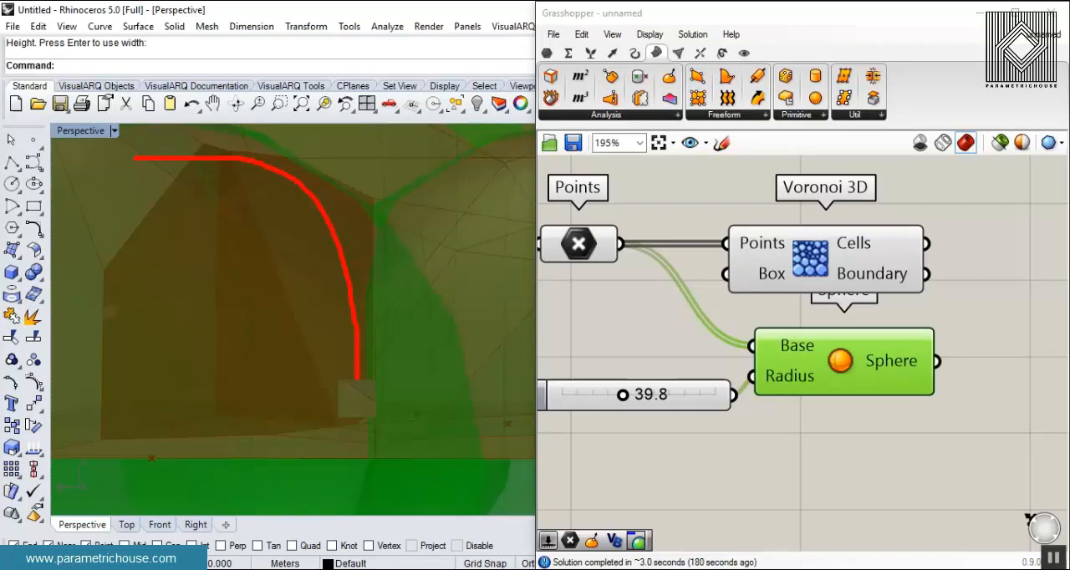
{"action": "key", "text": "Escape"}
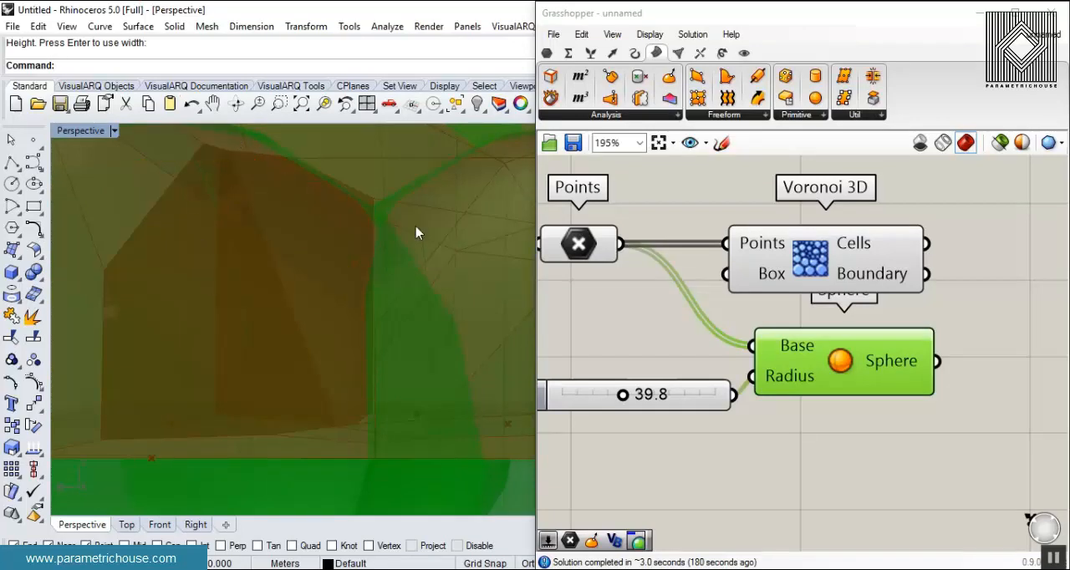
{"action": "scroll", "coordinate": [376, 239], "scroll_direction": "down", "scroll_amount": 3}
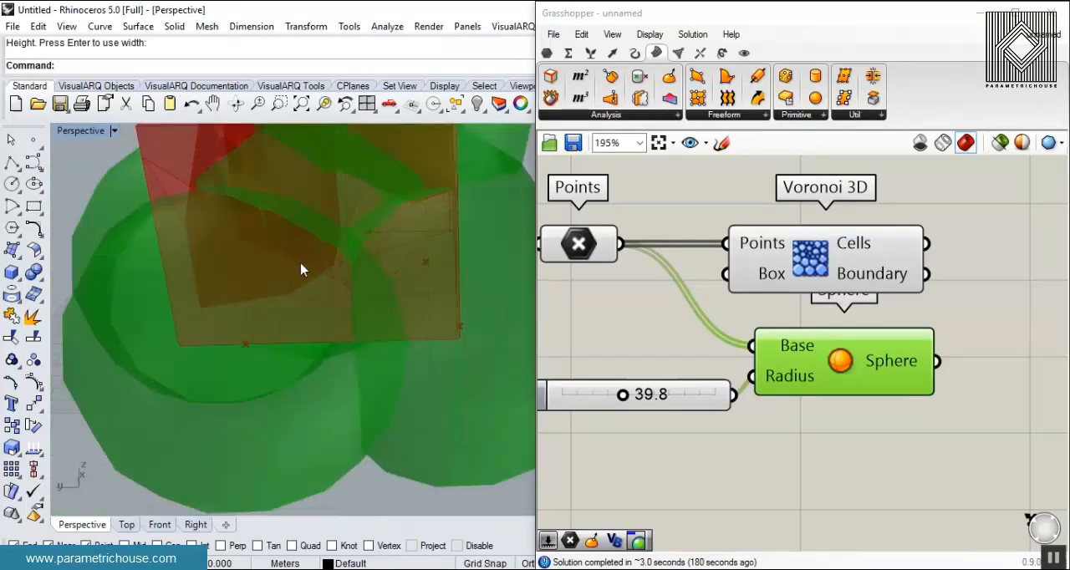
- Delete the Sphere component together with its radius slider
{"action": "left_click_drag", "start_coordinate": [893, 471], "coordinate": [672, 373]}
{"action": "key", "text": "Delete"}
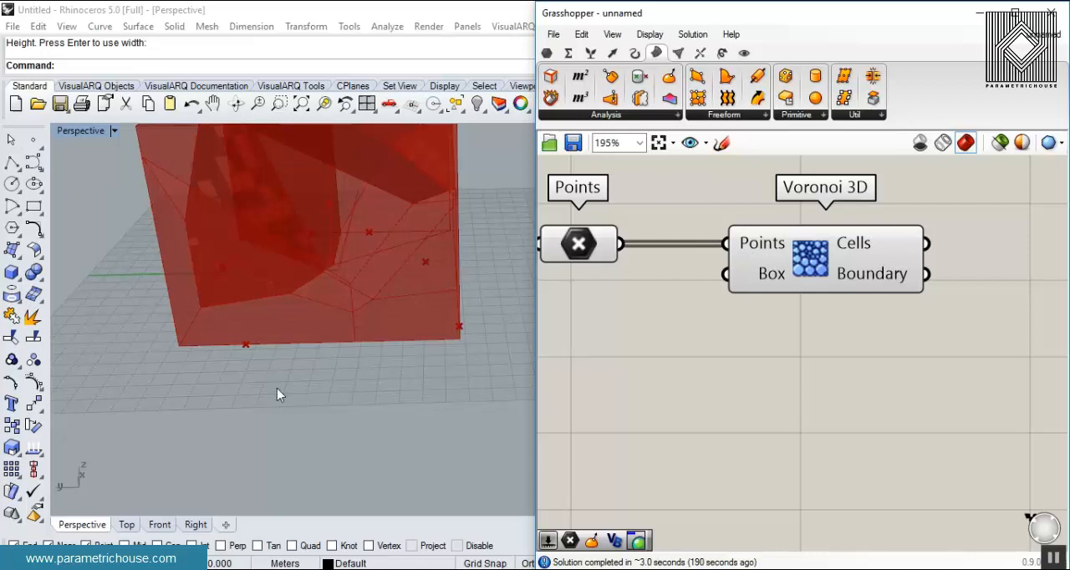
{"action": "right_click_drag", "start_coordinate": [279, 396], "coordinate": [267, 429], "text": "shift"}
{"action": "scroll", "coordinate": [276, 336], "scroll_direction": "down", "scroll_amount": 5}
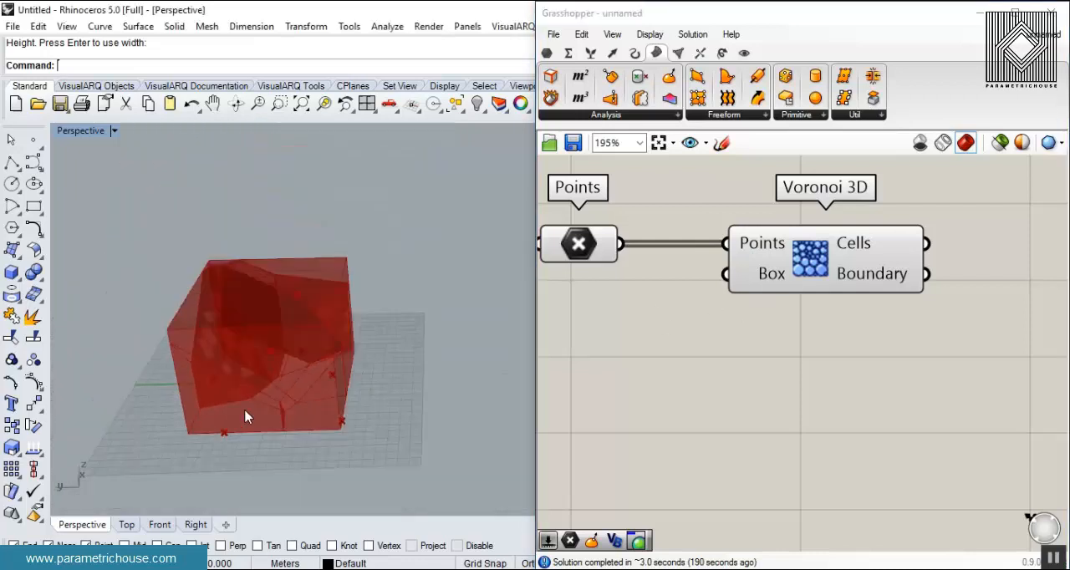
- Select the Points parameter and lower its highest point slightly along the vertical axis
{"action": "left_click", "coordinate": [594, 252]}
{"action": "mouse_move", "coordinate": [285, 289]}
{"action": "left_mouse_down"}
{"action": "mouse_move", "coordinate": [287, 317]}
{"action": "mouse_move", "coordinate": [287, 306]}
{"action": "left_mouse_up"}
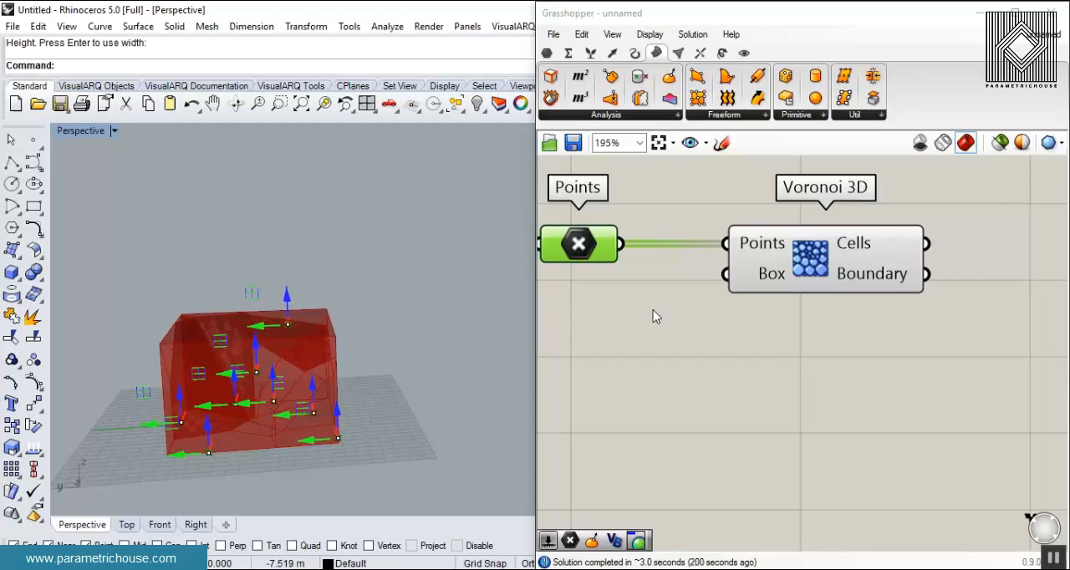
{"action": "left_click_drag", "start_coordinate": [792, 289], "coordinate": [786, 289]}
{"action": "left_click", "coordinate": [574, 241]}
{"action": "left_click", "coordinate": [639, 320]}
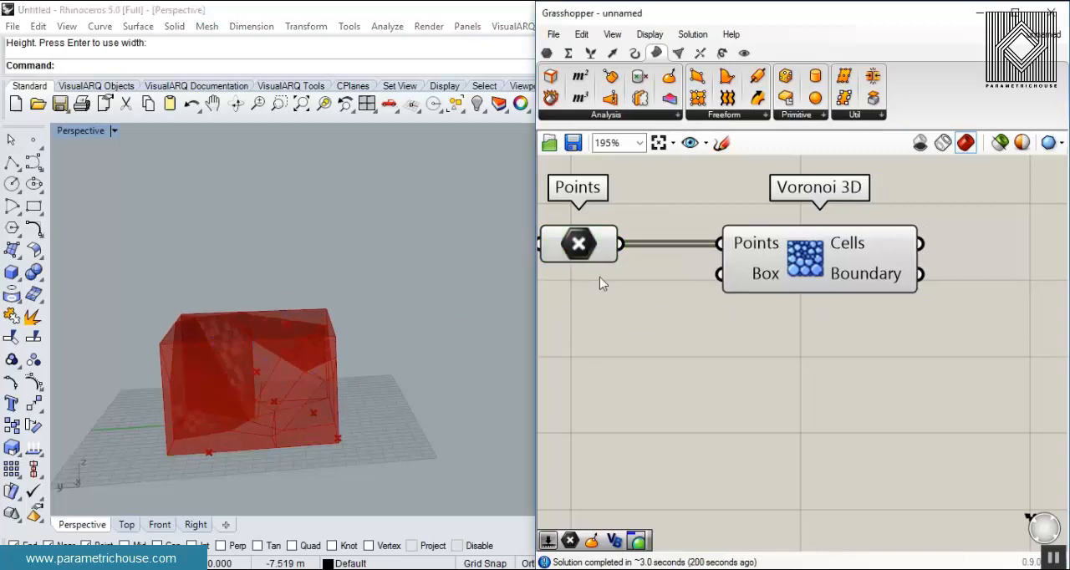
- Delete the Points parameter and extract the Box input of Voronoi 3D into its own parameter
{"action": "left_click", "coordinate": [582, 240]}
{"action": "key", "text": "Delete"}
{"action": "right_click_drag", "start_coordinate": [671, 269], "coordinate": [774, 254]}
{"action": "right_click", "coordinate": [837, 259]}
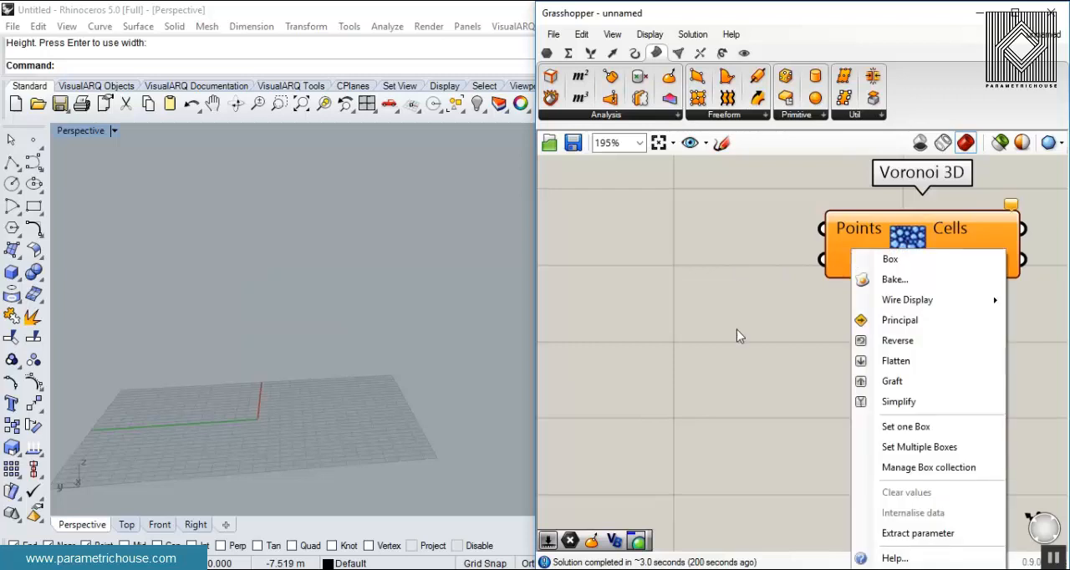
{"action": "left_click", "coordinate": [874, 533]}
- Set the Box parameter to one box drawn with its base over most of the ground grid and a height upwards
{"action": "right_click", "coordinate": [678, 262]}
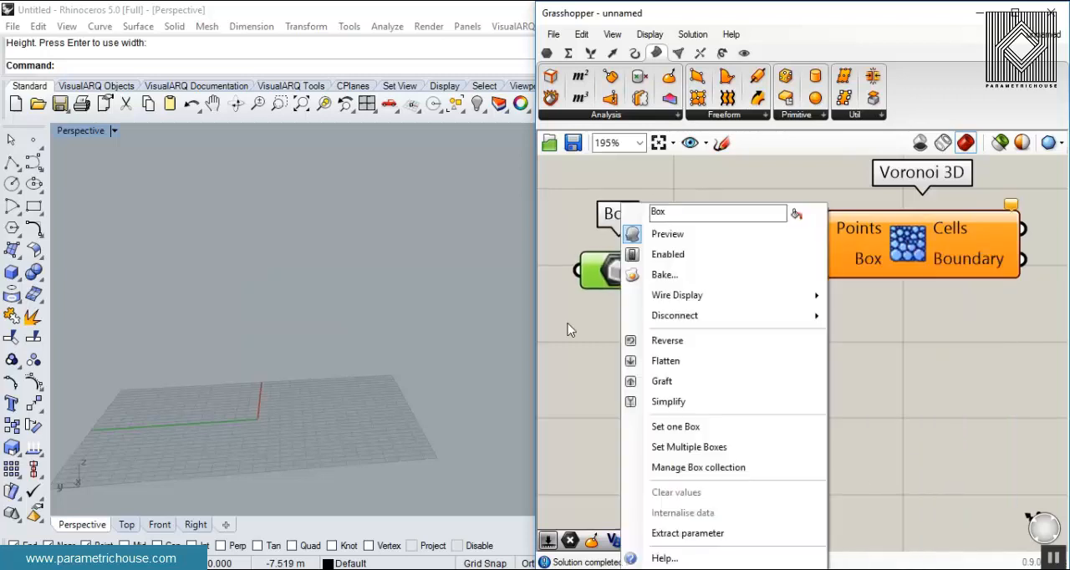
{"action": "left_click", "coordinate": [636, 428]}
{"action": "left_click", "coordinate": [272, 286]}
{"action": "left_click", "coordinate": [380, 421]}
{"action": "left_click", "coordinate": [381, 360]}
{"action": "right_click_drag", "start_coordinate": [369, 365], "coordinate": [355, 314]}
{"action": "right_click_drag", "start_coordinate": [670, 285], "coordinate": [665, 329]}
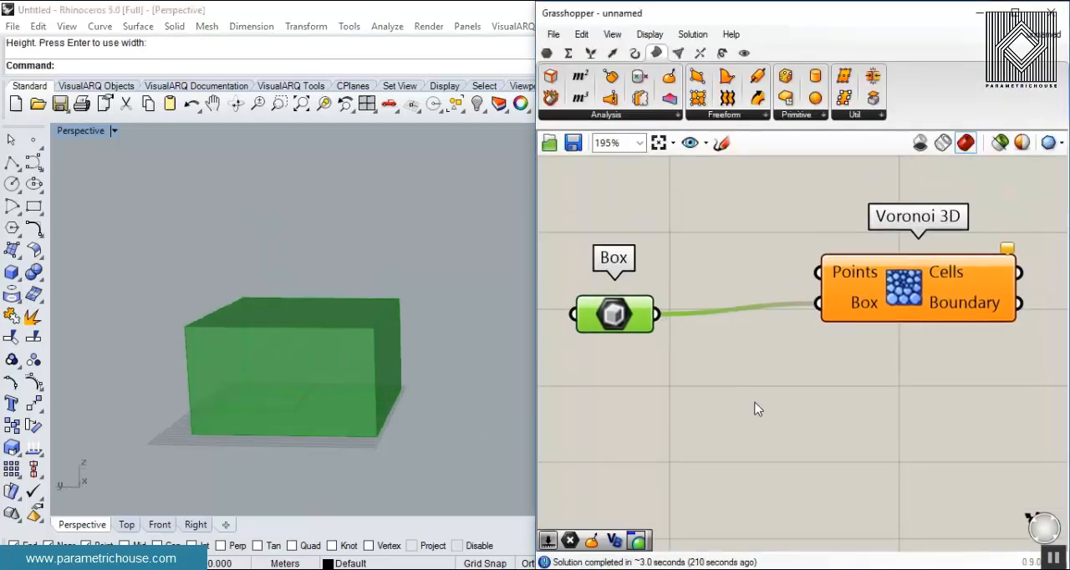
- Add a Populate Geometry component, feed the Box parameter into its Geometry input and move Voronoi 3D aside to make room
{"action": "double_click", "coordinate": [739, 373]}
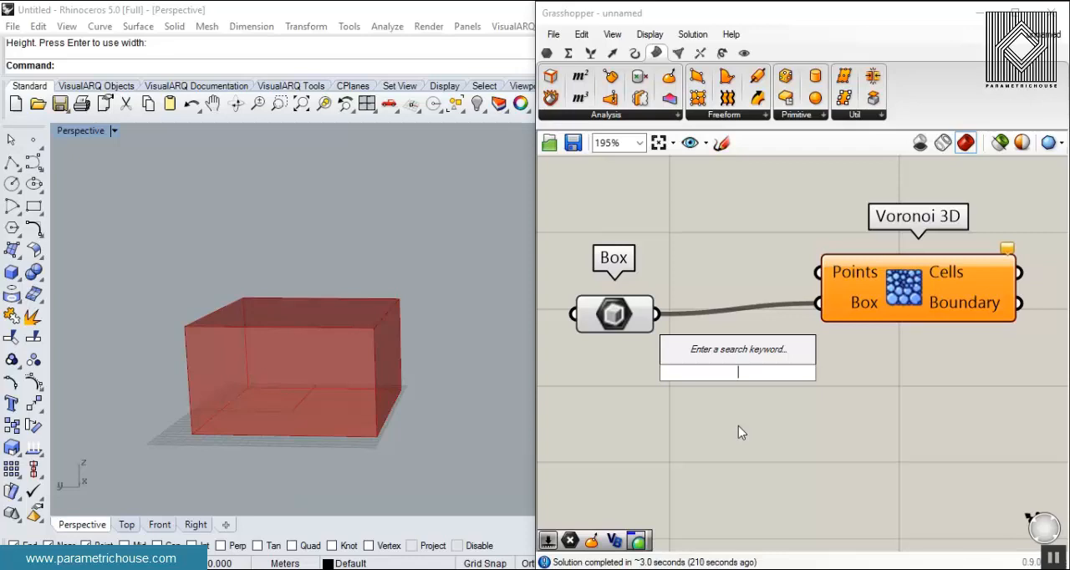
{"action": "type", "text": "pop"}
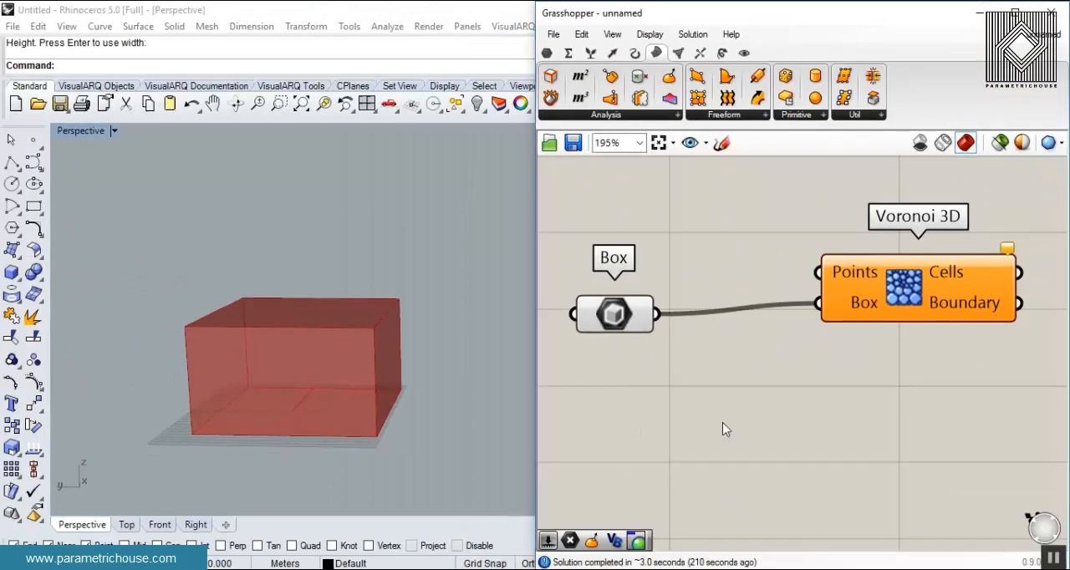
{"action": "double_click", "coordinate": [725, 428]}
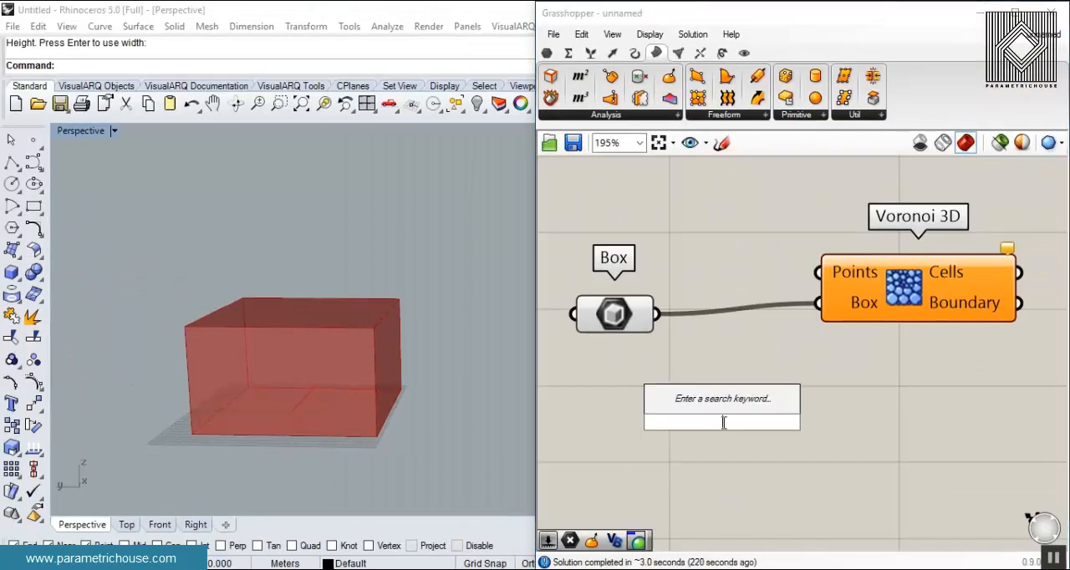
{"action": "type", "text": "pop"}
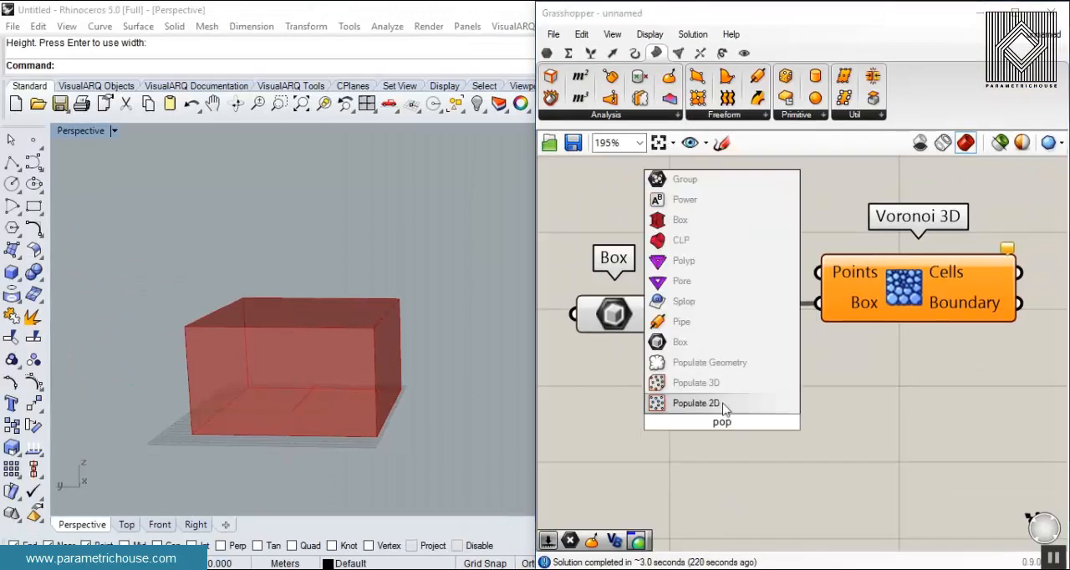
{"action": "left_click", "coordinate": [710, 363]}
{"action": "left_click_drag", "start_coordinate": [652, 310], "coordinate": [636, 251]}
{"action": "scroll", "coordinate": [642, 401], "scroll_direction": "down", "scroll_amount": 3}
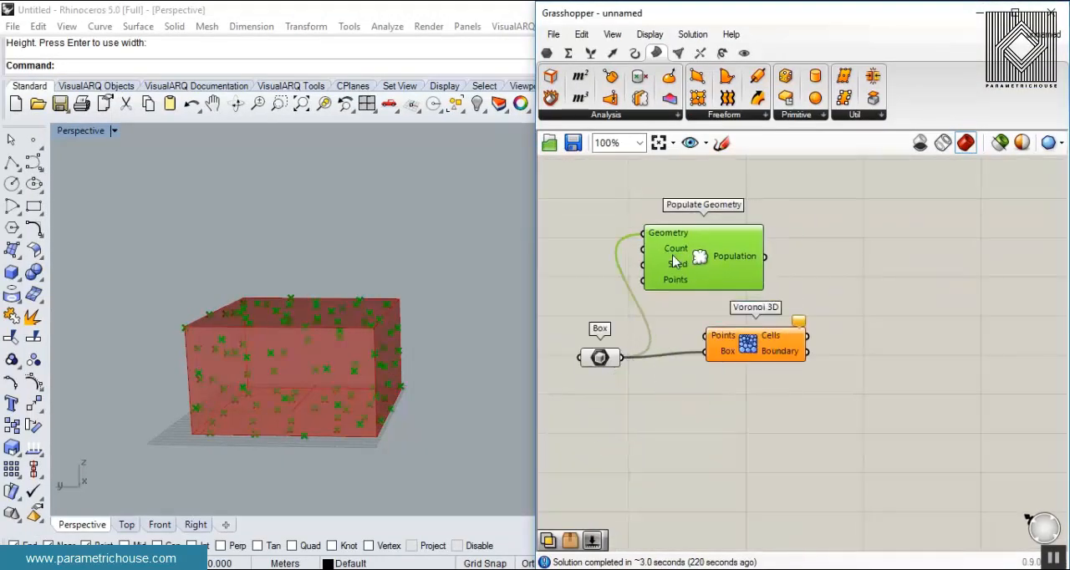
{"action": "left_click_drag", "start_coordinate": [756, 342], "coordinate": [884, 352]}
{"action": "left_click_drag", "start_coordinate": [619, 266], "coordinate": [669, 288]}
{"action": "scroll", "coordinate": [669, 288], "scroll_direction": "up", "scroll_amount": 2}
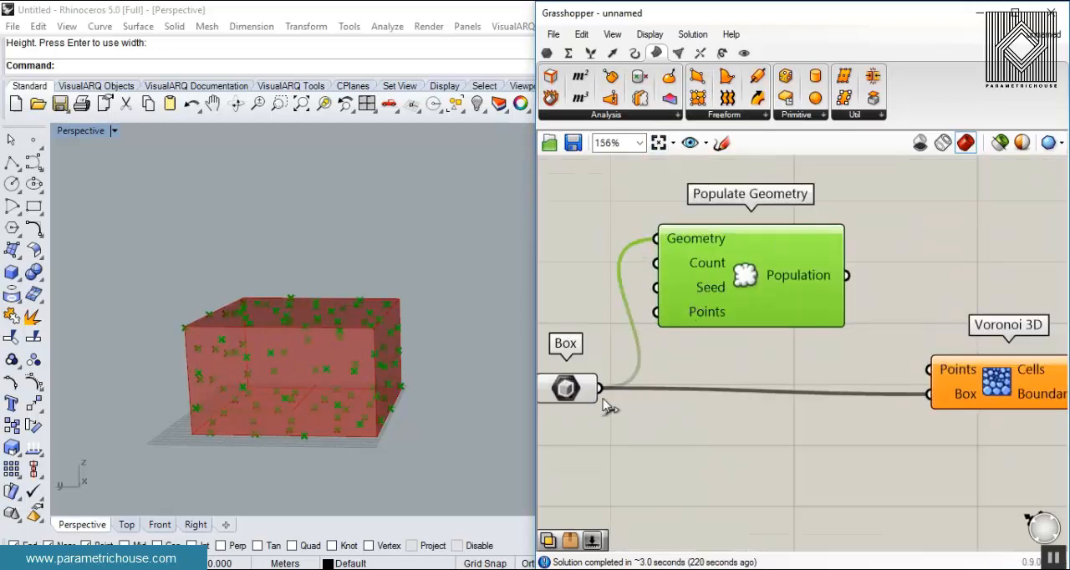
- Add a Number Slider created with 120, connect it to the Count input of Populate Geometry and set it to 69
{"action": "double_click", "coordinate": [617, 319]}
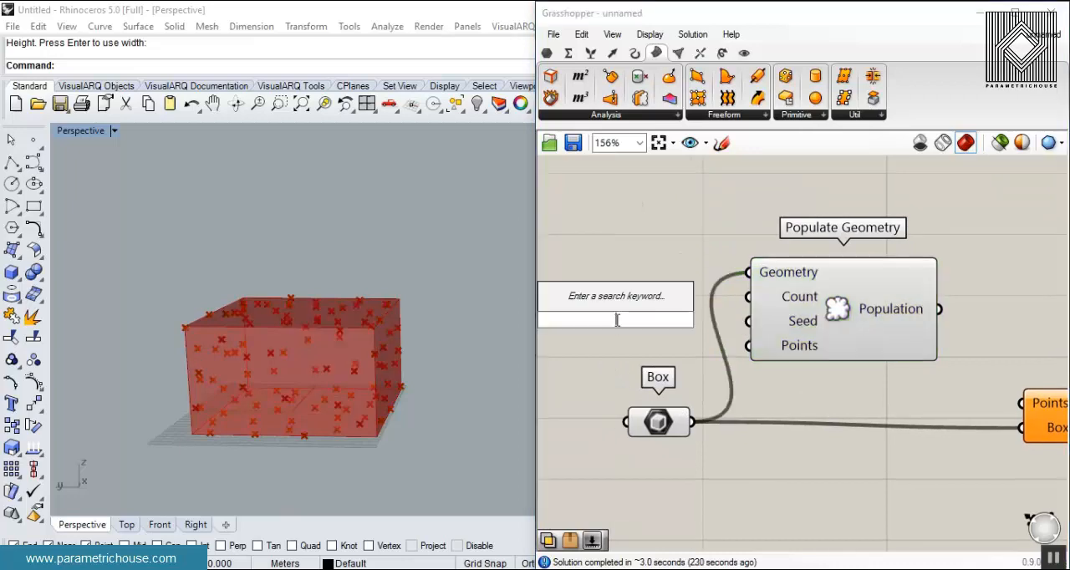
{"action": "type", "text": "120"}
{"action": "key", "text": "Return"}
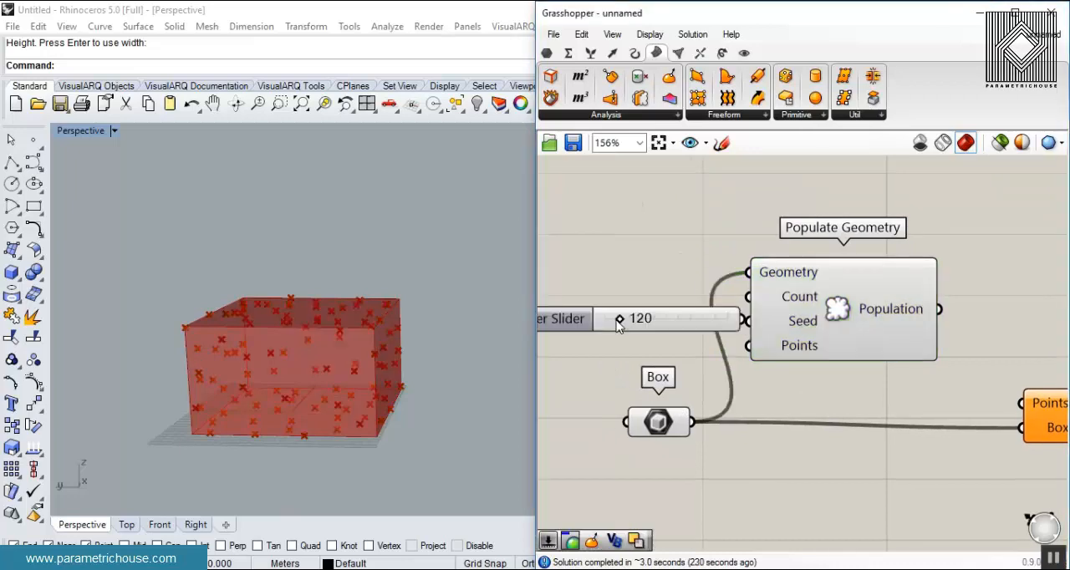
{"action": "left_click_drag", "start_coordinate": [697, 318], "coordinate": [748, 297]}
{"action": "mouse_move", "coordinate": [611, 318]}
{"action": "left_mouse_down"}
{"action": "mouse_move", "coordinate": [650, 315]}
{"action": "mouse_move", "coordinate": [606, 318]}
{"action": "left_mouse_up"}
{"action": "left_click_drag", "start_coordinate": [698, 316], "coordinate": [691, 308]}
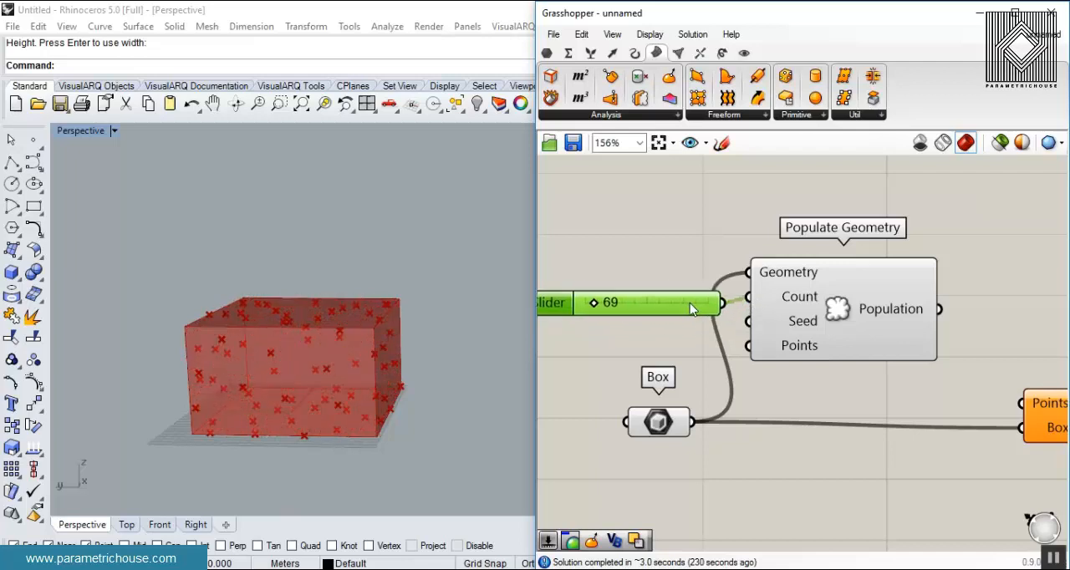
- Add a Number Slider created with 25, connect it to the Seed input of Populate Geometry and set it to 44
{"action": "double_click", "coordinate": [601, 347]}
{"action": "type", "text": "25"}
{"action": "key", "text": "Return"}
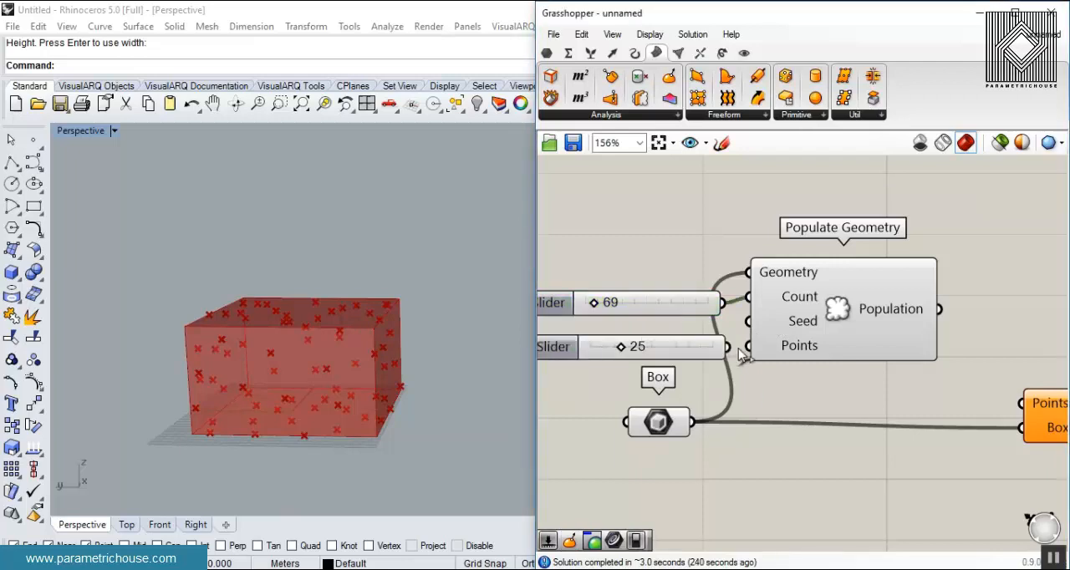
{"action": "mouse_move", "coordinate": [632, 349]}
{"action": "left_mouse_down"}
{"action": "mouse_move", "coordinate": [642, 350]}
{"action": "mouse_move", "coordinate": [622, 350]}
{"action": "mouse_move", "coordinate": [646, 350]}
{"action": "left_mouse_up"}
{"action": "left_click", "coordinate": [619, 353]}
- Connect the Population output to the Points input of Voronoi 3D and set the Seed slider to 24
{"action": "right_click_drag", "start_coordinate": [928, 353], "coordinate": [747, 339]}
{"action": "left_click_drag", "start_coordinate": [758, 297], "coordinate": [846, 400]}
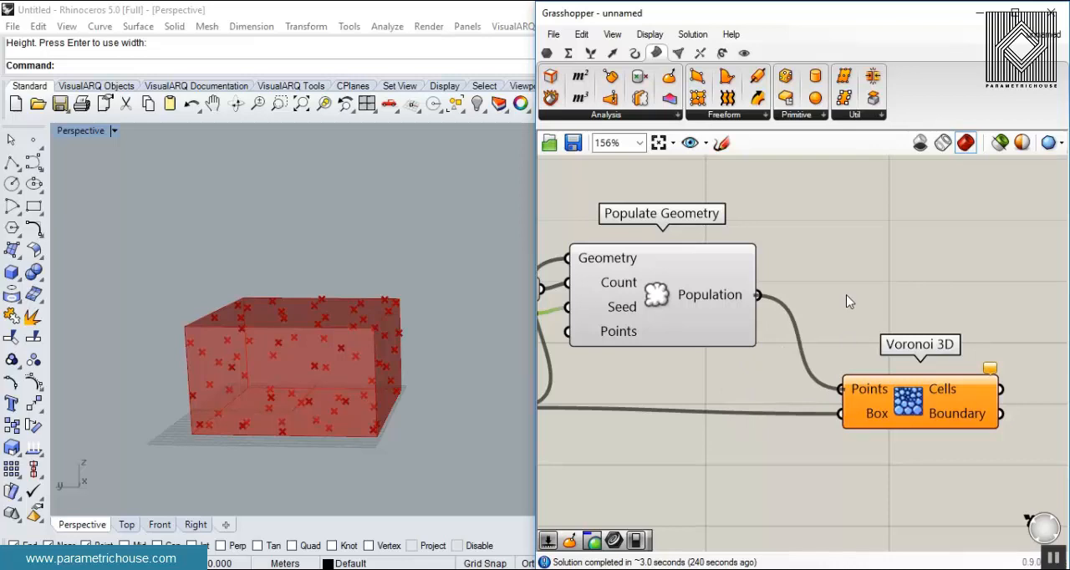
{"action": "scroll", "coordinate": [301, 368], "scroll_direction": "up", "scroll_amount": 5}
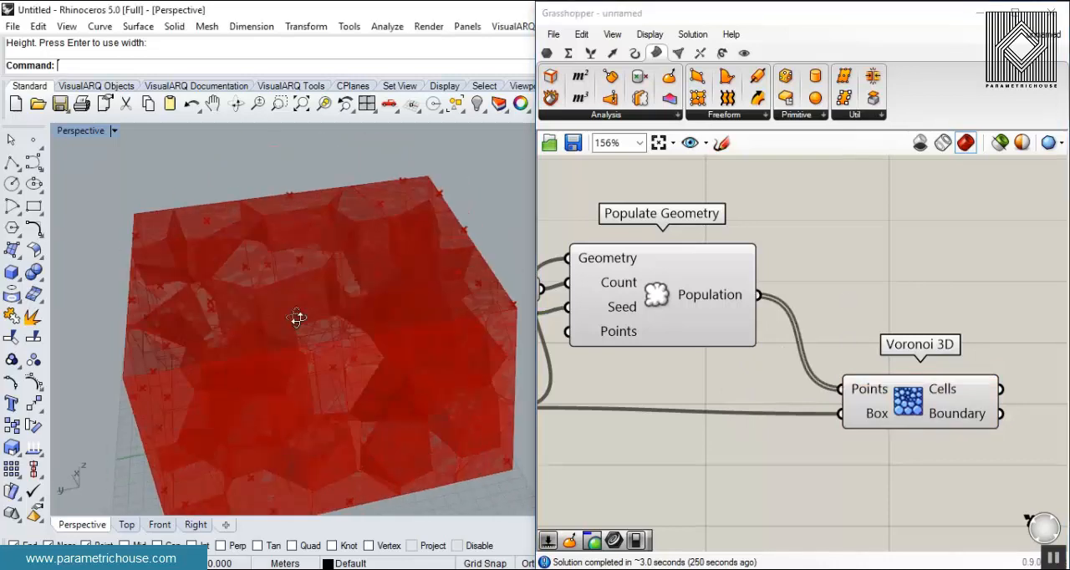
{"action": "right_click_drag", "start_coordinate": [572, 379], "coordinate": [761, 372]}
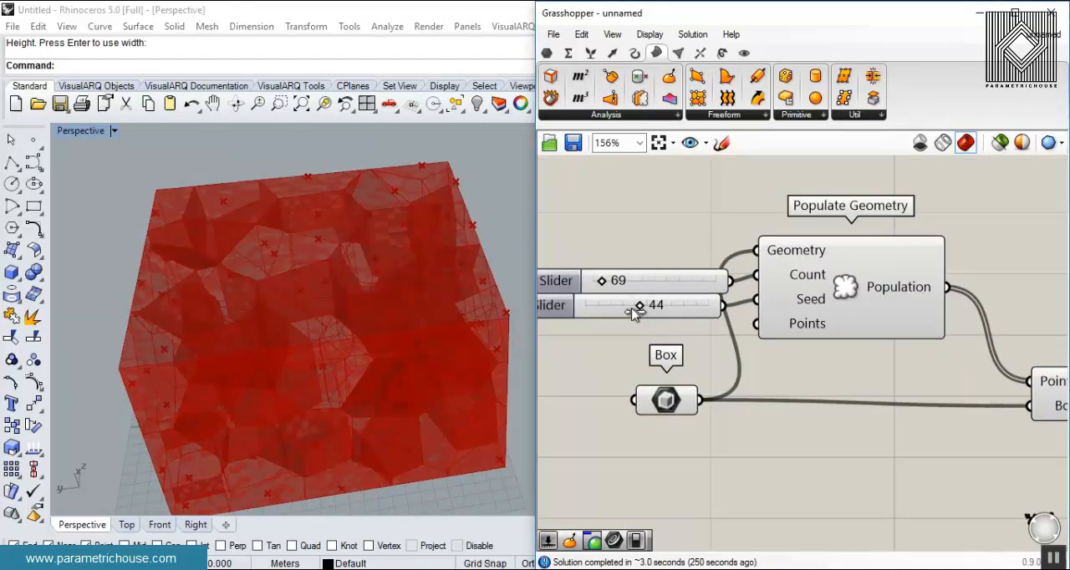
{"action": "left_click_drag", "start_coordinate": [637, 306], "coordinate": [621, 306]}
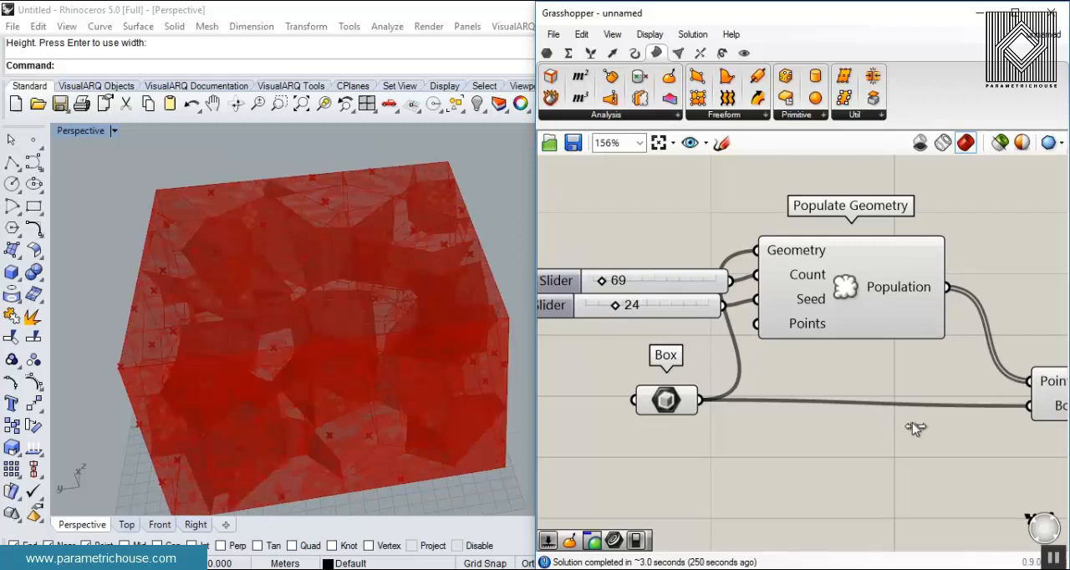
- Bake the Cells output of Voronoi 3D into the Rhino model and close the Grasshopper window
{"action": "right_click_drag", "start_coordinate": [948, 411], "coordinate": [675, 335]}
{"action": "right_click", "coordinate": [869, 308]}
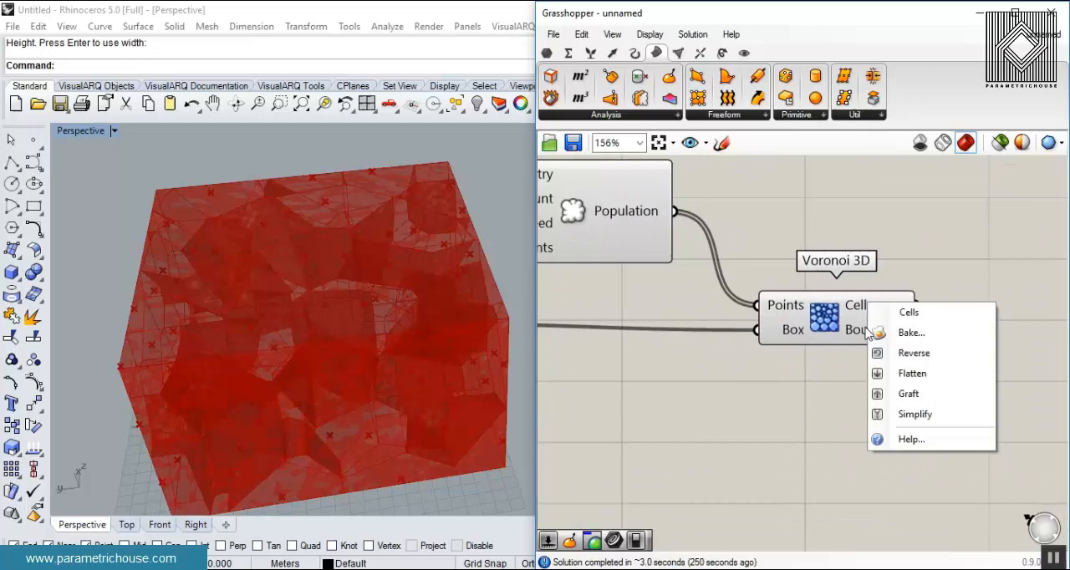
{"action": "left_click", "coordinate": [888, 332]}
{"action": "left_click", "coordinate": [902, 475]}
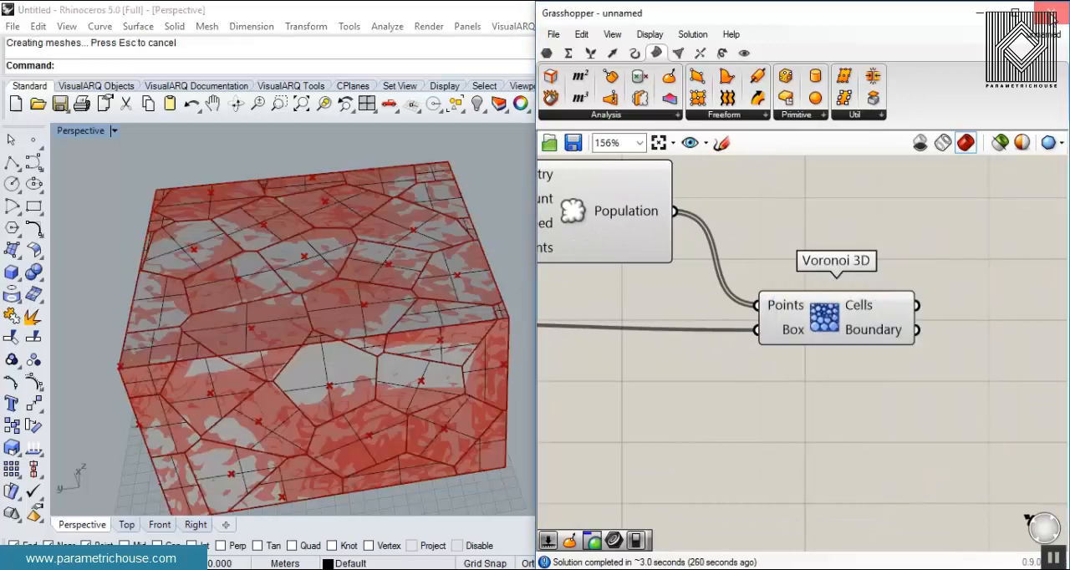
{"action": "left_click", "coordinate": [1050, 12]}
- Pull individual baked Voronoi cells out of one corner of the block and place them beside it
{"action": "right_click_drag", "start_coordinate": [395, 331], "coordinate": [434, 392]}
{"action": "left_click_drag", "start_coordinate": [466, 299], "coordinate": [545, 322]}
{"action": "left_click", "coordinate": [681, 326]}
{"action": "right_click_drag", "start_coordinate": [681, 326], "coordinate": [617, 439]}
{"action": "left_click_drag", "start_coordinate": [486, 381], "coordinate": [548, 418]}
{"action": "left_click", "coordinate": [629, 372]}
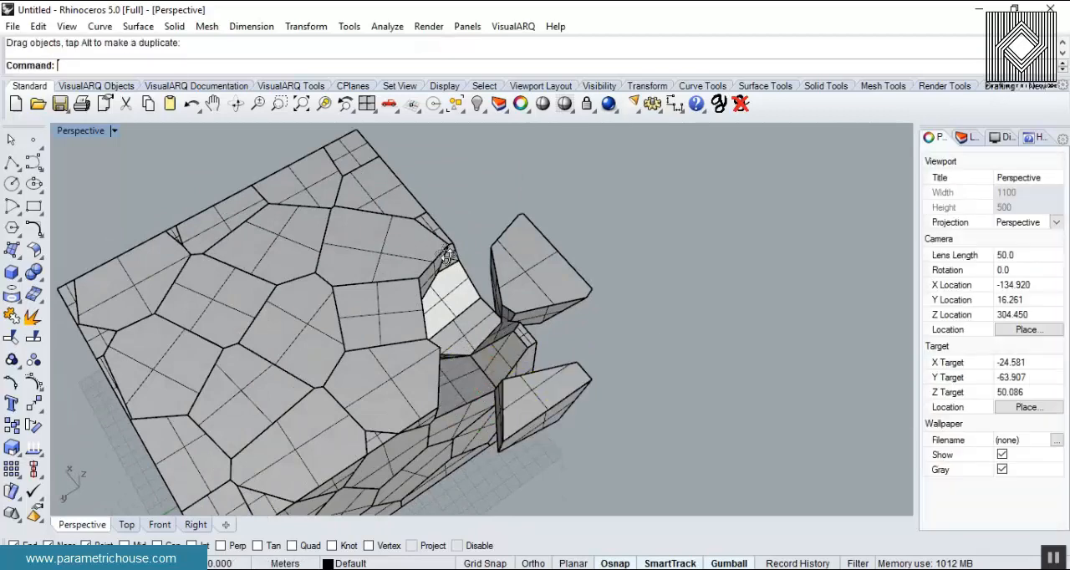
- Examine the pulled-out Voronoi cells and the gap left in the block's corner from several sides
{"action": "right_click_drag", "start_coordinate": [628, 372], "coordinate": [539, 386]}
{"action": "left_click_drag", "start_coordinate": [478, 144], "coordinate": [604, 153]}
{"action": "left_click", "coordinate": [642, 259]}
{"action": "right_click_drag", "start_coordinate": [642, 268], "coordinate": [660, 172]}
{"action": "scroll", "coordinate": [433, 320], "scroll_direction": "up", "scroll_amount": 4}
{"action": "right_click_drag", "start_coordinate": [472, 318], "coordinate": [456, 305]}
{"action": "scroll", "coordinate": [549, 295], "scroll_direction": "down", "scroll_amount": 6}
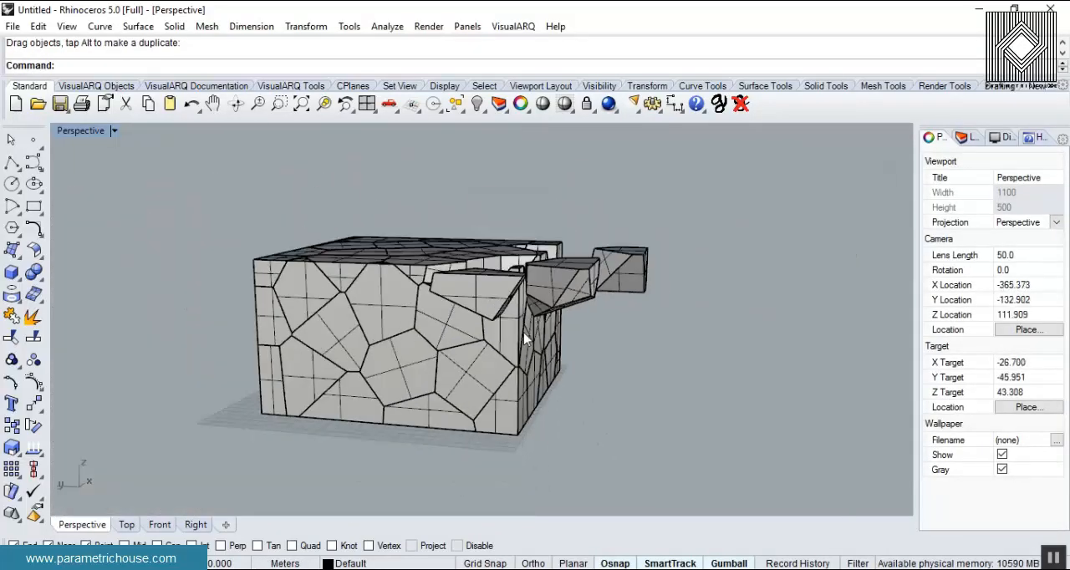
{"action": "right_click_drag", "start_coordinate": [642, 324], "coordinate": [662, 380]}
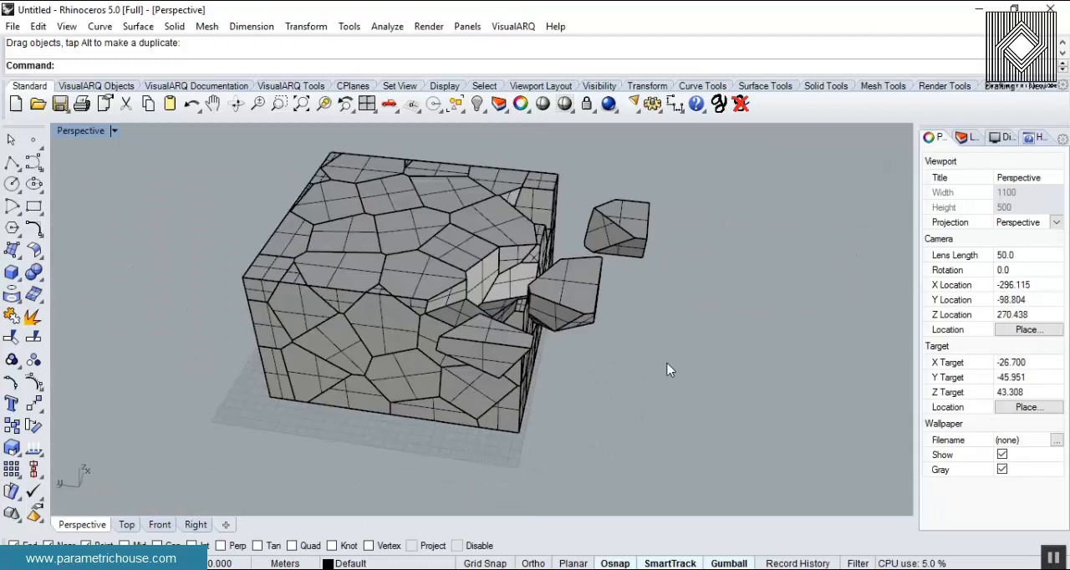
- Undo the cell moves and the bake in the Rhino model, and reopen Grasshopper
{"action": "key", "text": "ctrl+z"}
{"action": "key", "text": "ctrl+z"}
{"action": "key", "text": "ctrl+z"}
{"action": "key", "text": "ctrl+z"}
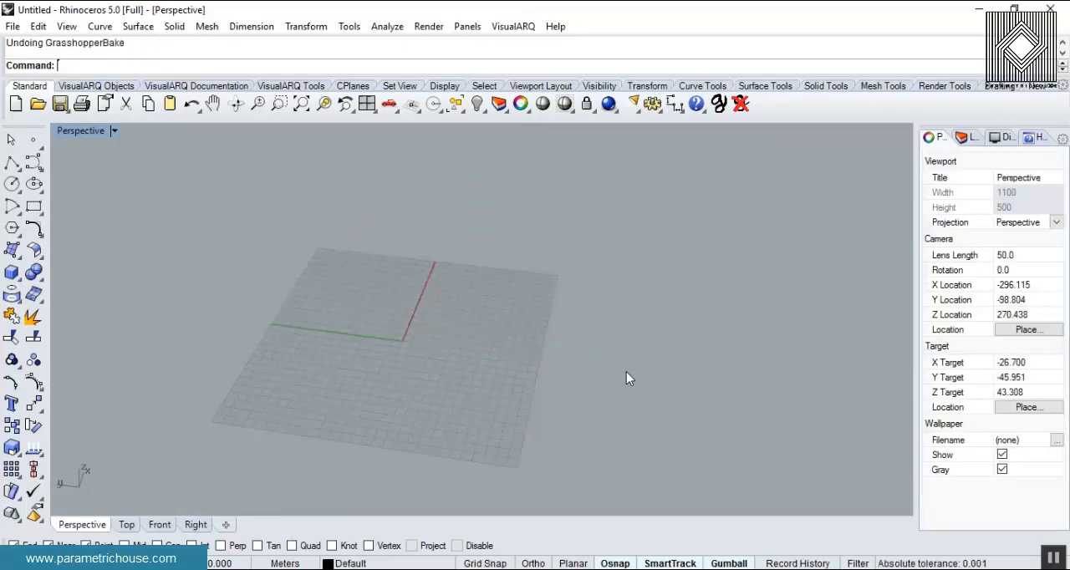
{"action": "type", "text": "Grasshopper"}
{"action": "key", "text": "Return"}
- Add a Random Reduce component and connect the Cells output of Voronoi 3D to its List input
{"action": "right_click_drag", "start_coordinate": [848, 401], "coordinate": [719, 432]}
{"action": "double_click", "coordinate": [886, 356]}
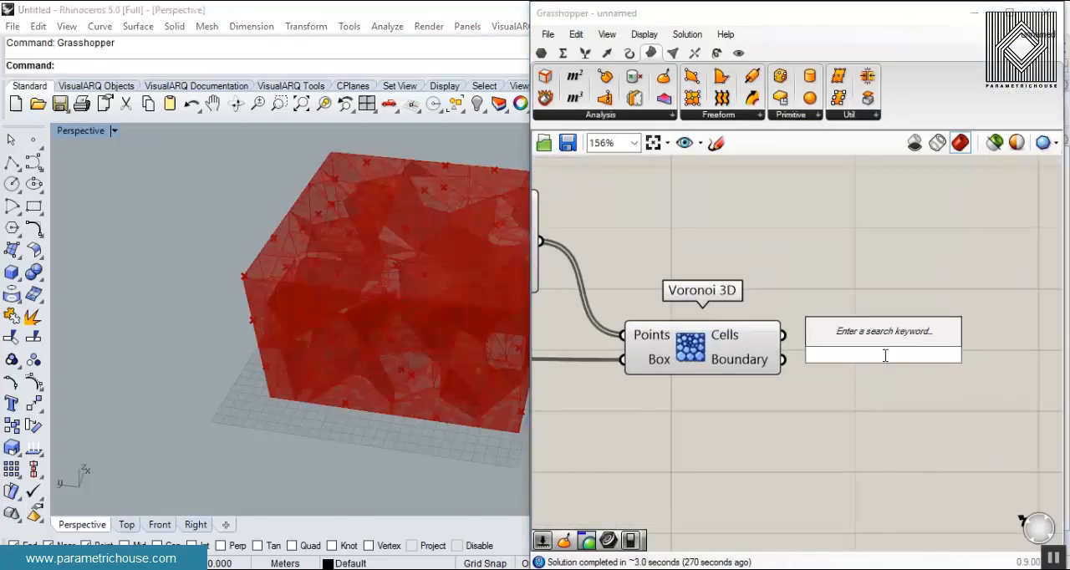
{"action": "type", "text": "rand"}
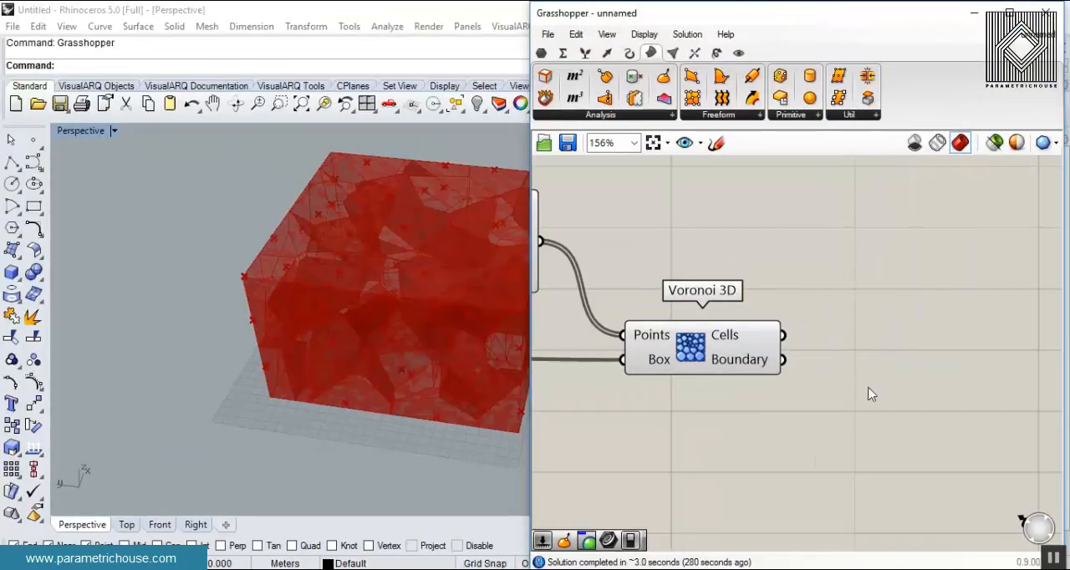
{"action": "double_click", "coordinate": [850, 361]}
{"action": "type", "text": "rand"}
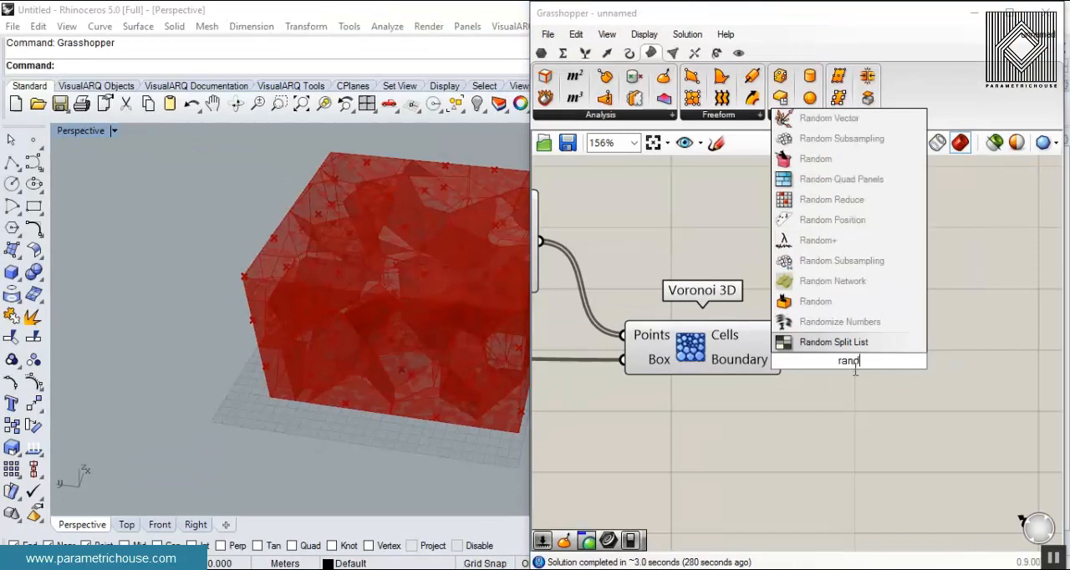
{"action": "left_click", "coordinate": [870, 213]}
{"action": "right_click_drag", "start_coordinate": [870, 368], "coordinate": [820, 309]}
{"action": "left_click_drag", "start_coordinate": [804, 302], "coordinate": [864, 342]}
{"action": "scroll", "coordinate": [741, 305], "scroll_direction": "up", "scroll_amount": 2}
{"action": "left_click_drag", "start_coordinate": [727, 261], "coordinate": [809, 321]}
- Add a Number Slider with value 12 and connect it to the Reduction input of Random Reduce
{"action": "right_click_drag", "start_coordinate": [578, 409], "coordinate": [700, 405]}
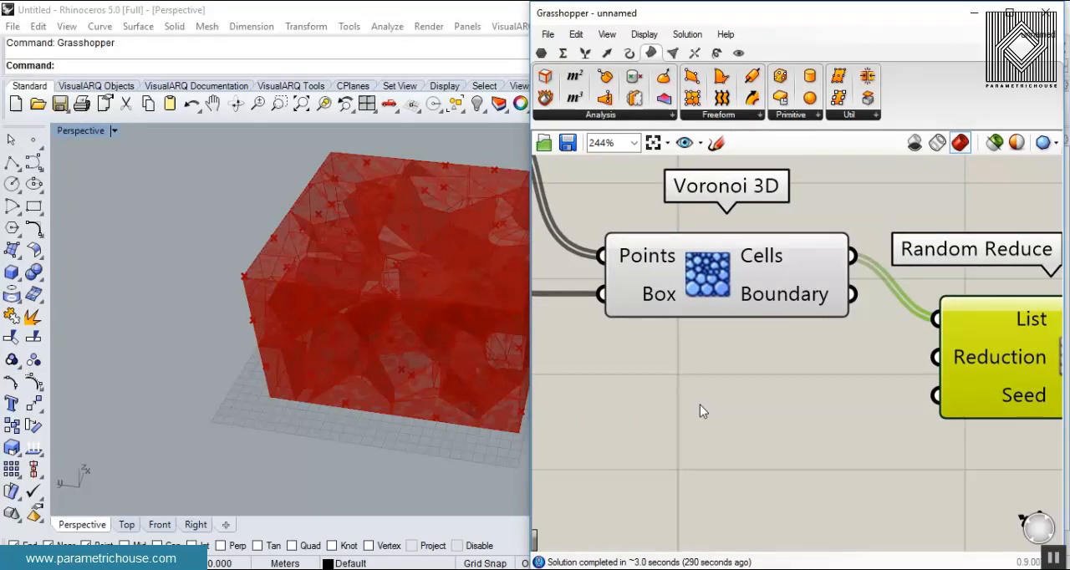
{"action": "double_click", "coordinate": [700, 405]}
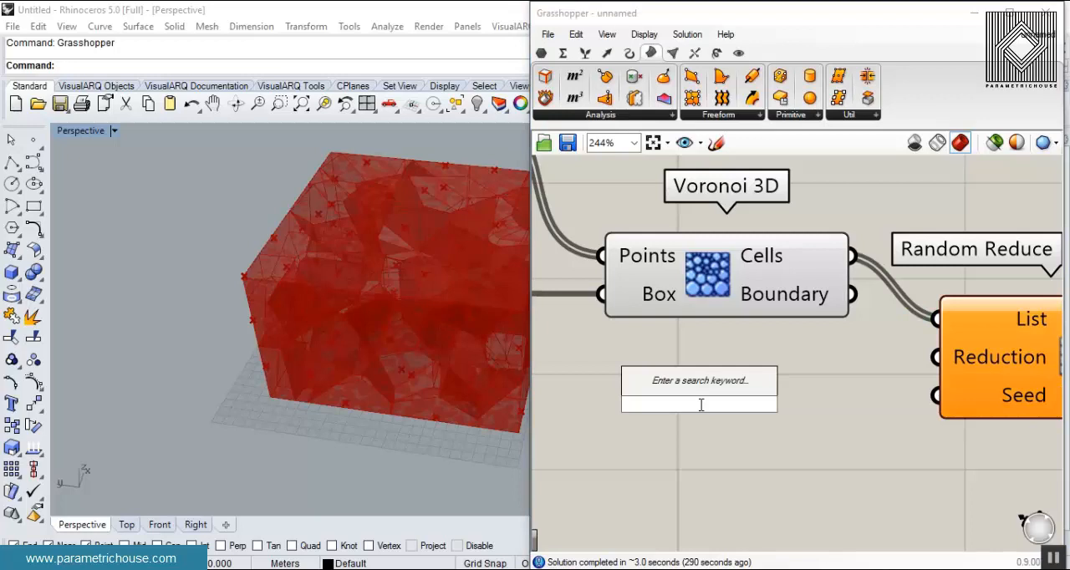
{"action": "type", "text": "12"}
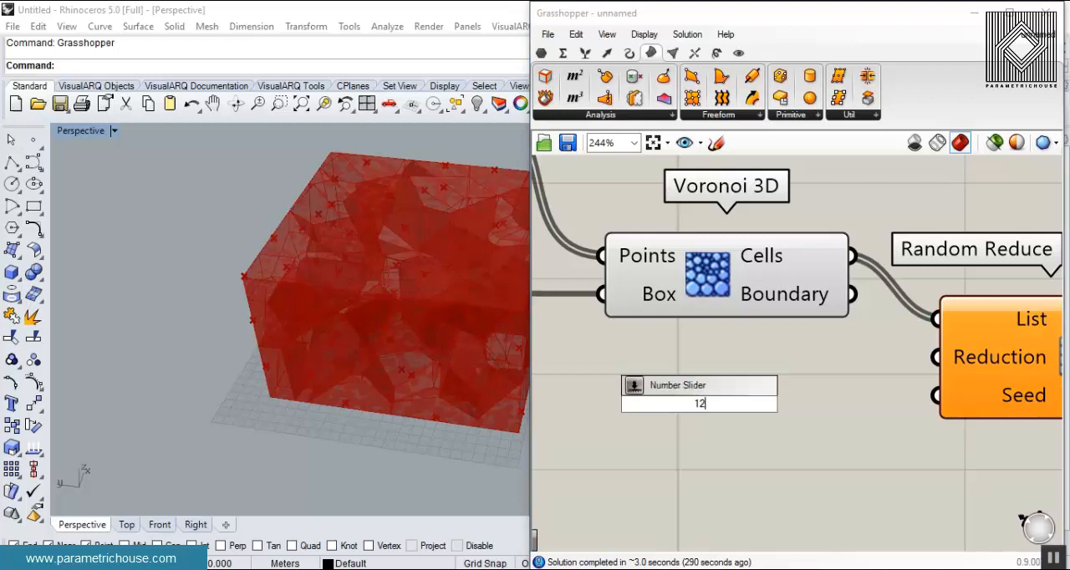
{"action": "key", "text": "Return"}
{"action": "left_click_drag", "start_coordinate": [896, 404], "coordinate": [935, 357]}
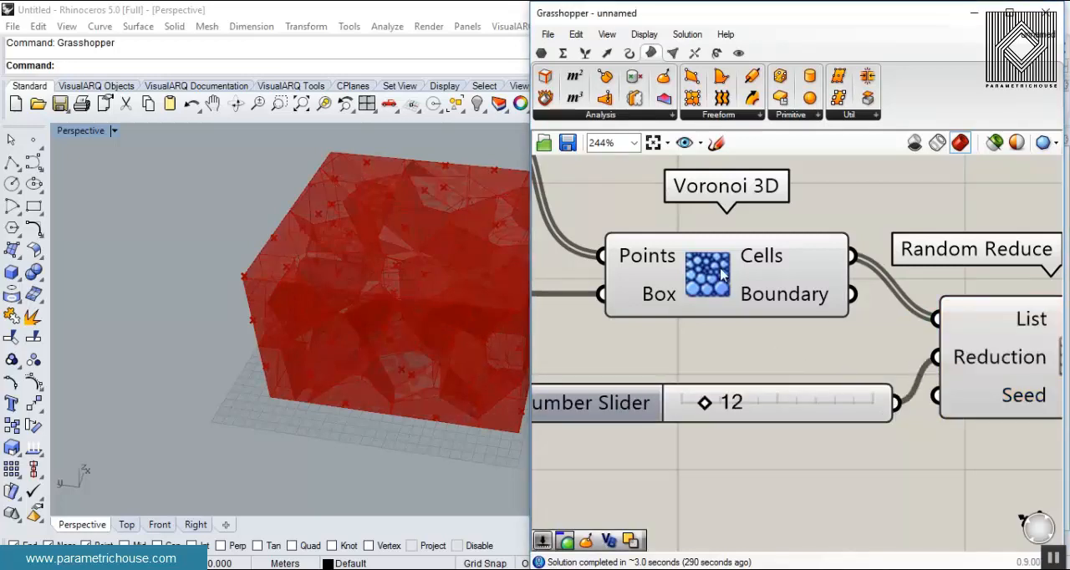
- Turn off the previews of Voronoi 3D and the components feeding it so only the reduced cells are displayed
{"action": "right_click", "coordinate": [706, 270]}
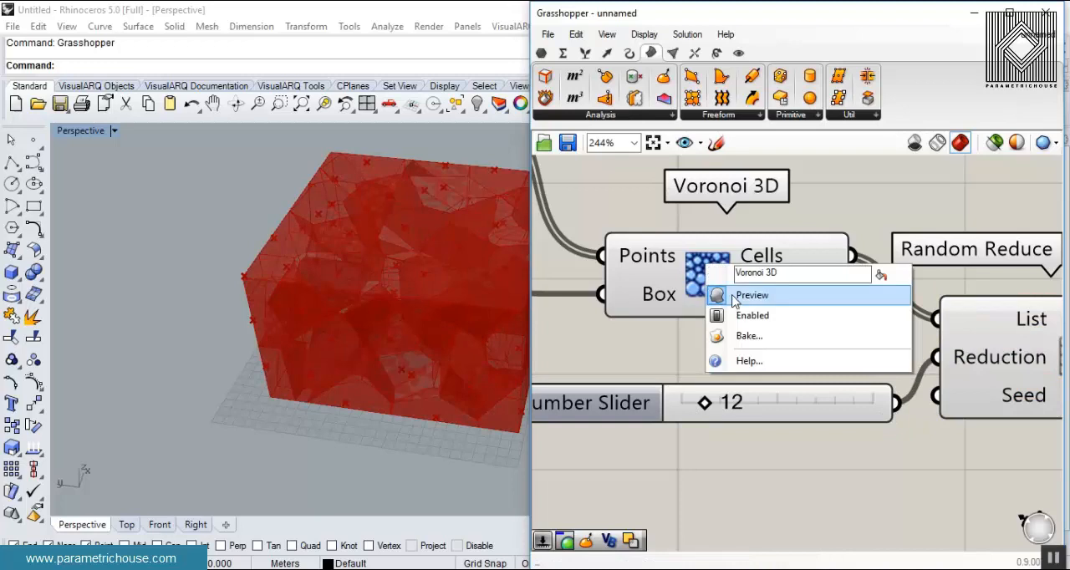
{"action": "left_click", "coordinate": [732, 296]}
{"action": "scroll", "coordinate": [723, 343], "scroll_direction": "down", "scroll_amount": 7}
{"action": "left_click_drag", "start_coordinate": [886, 246], "coordinate": [714, 386]}
{"action": "middle_click", "coordinate": [726, 387]}
{"action": "left_click", "coordinate": [773, 201]}
{"action": "right_click_drag", "start_coordinate": [354, 389], "coordinate": [385, 276]}
{"action": "scroll", "coordinate": [827, 216], "scroll_direction": "up", "scroll_amount": 5}
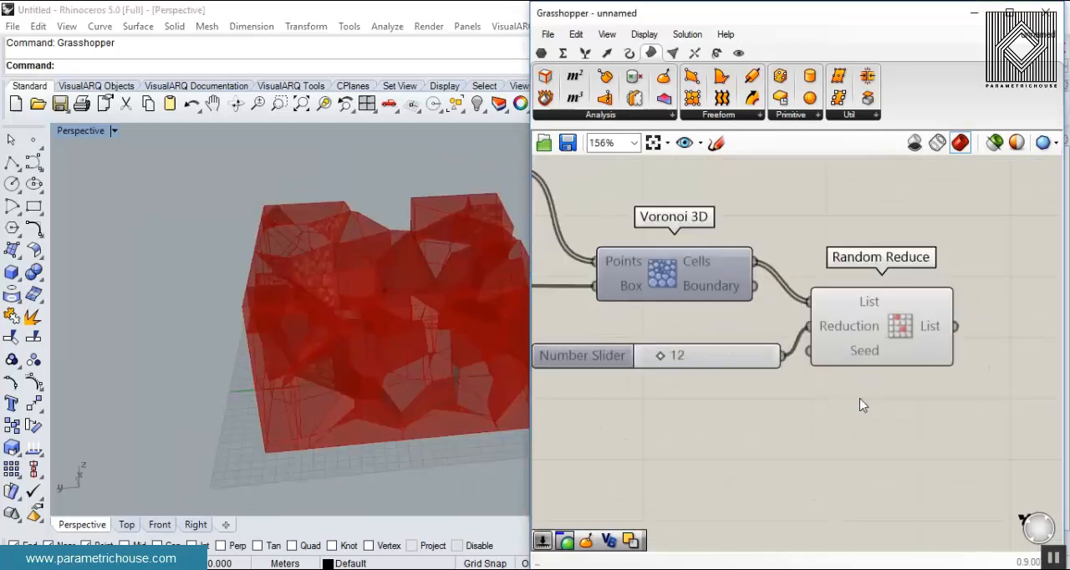
- Add a Custom Preview component and connect the List output of Random Reduce to its Geometry input
{"action": "left_click", "coordinate": [738, 53]}
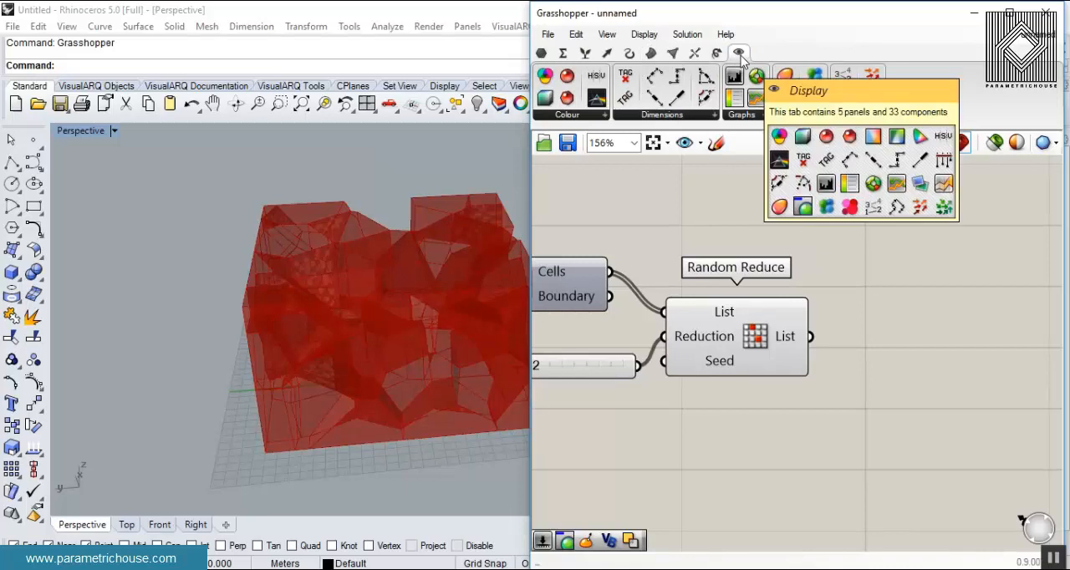
{"action": "left_click_drag", "start_coordinate": [911, 343], "coordinate": [911, 344]}
{"action": "left_click_drag", "start_coordinate": [810, 336], "coordinate": [867, 352]}
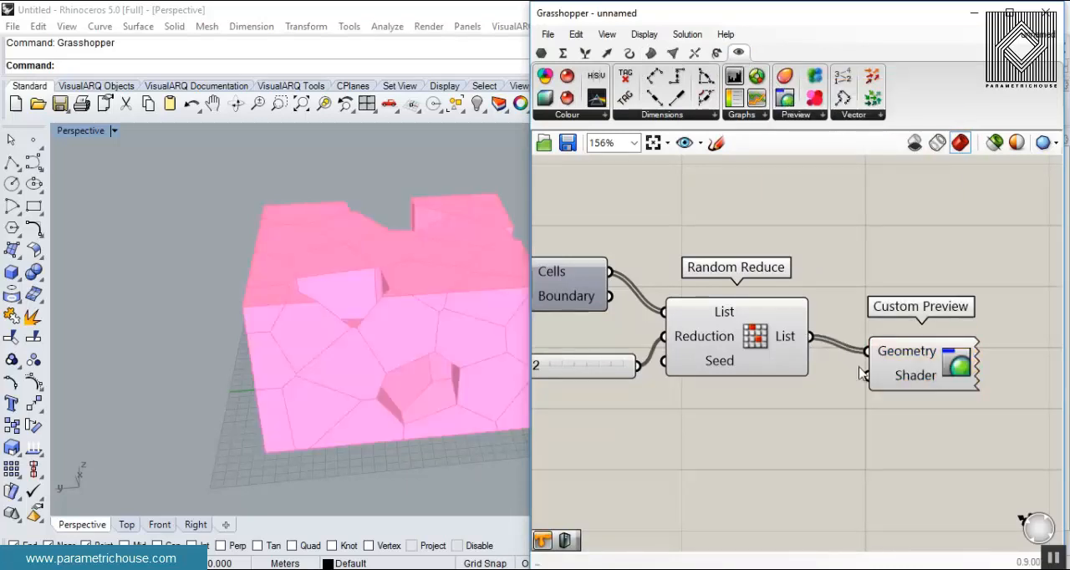
{"action": "right_click_drag", "start_coordinate": [389, 375], "coordinate": [353, 401]}
- Set the Reduction slider to 43 and line it up with the Reduction input
{"action": "right_click_drag", "start_coordinate": [694, 352], "coordinate": [893, 319]}
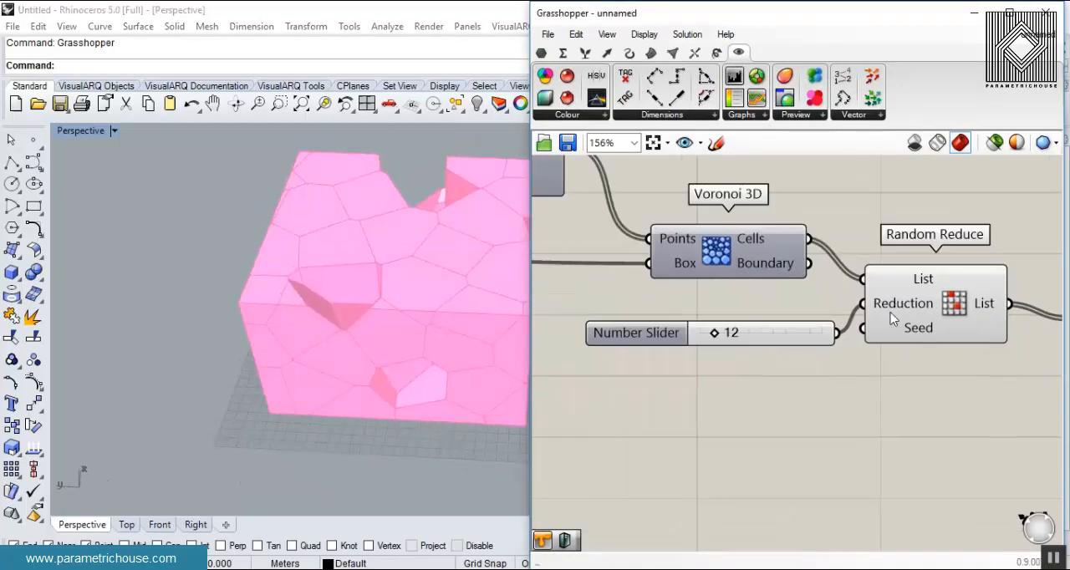
{"action": "left_click_drag", "start_coordinate": [712, 334], "coordinate": [752, 333]}
{"action": "right_click_drag", "start_coordinate": [351, 410], "coordinate": [319, 398]}
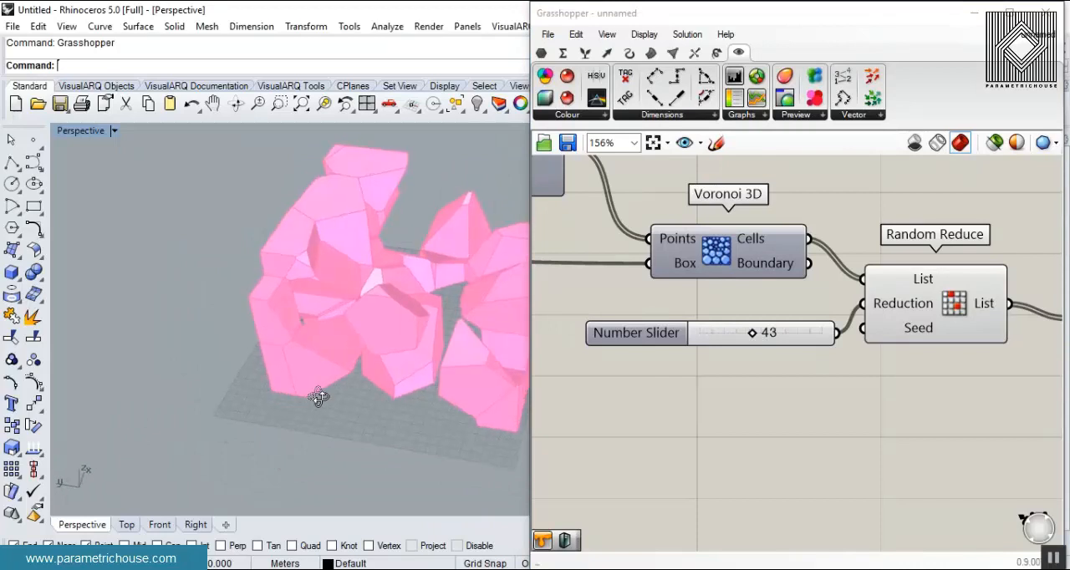
{"action": "left_click_drag", "start_coordinate": [707, 332], "coordinate": [679, 303]}
- Add a Number Slider created with 56, connect it to the Seed input of Random Reduce and set it to 67
{"action": "double_click", "coordinate": [675, 362]}
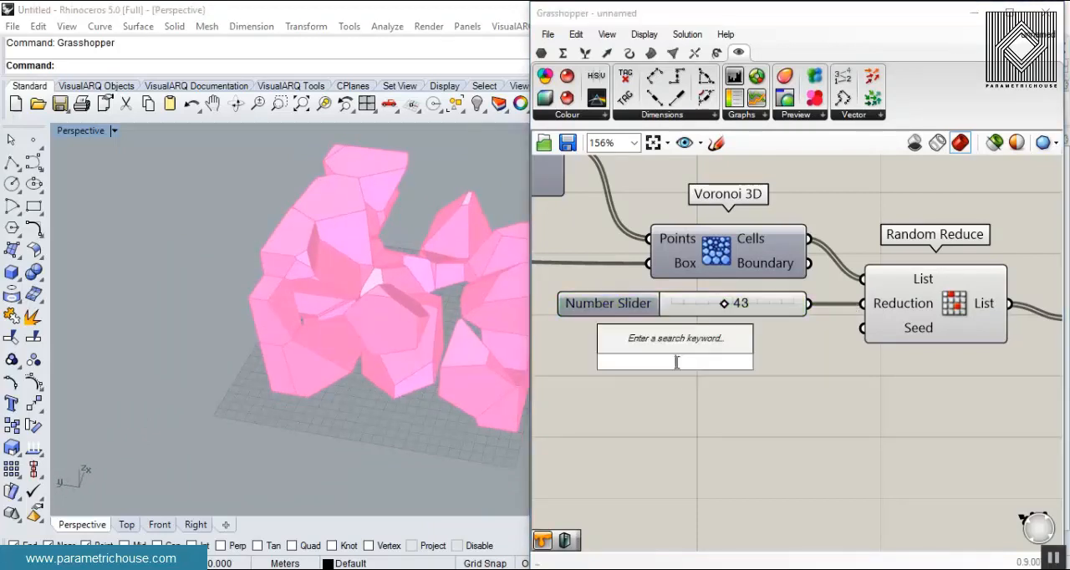
{"action": "type", "text": "56"}
{"action": "key", "text": "Return"}
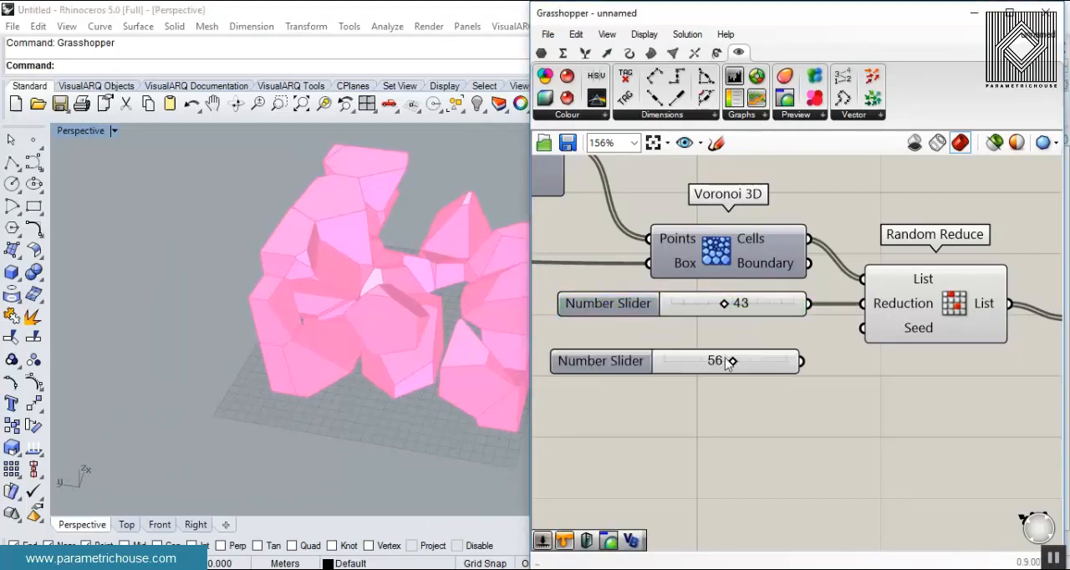
{"action": "left_click_drag", "start_coordinate": [804, 363], "coordinate": [863, 329]}
{"action": "left_click_drag", "start_coordinate": [735, 362], "coordinate": [748, 370]}
{"action": "mouse_move", "coordinate": [469, 283]}
{"action": "right_mouse_down"}
{"action": "mouse_move", "coordinate": [423, 289]}
{"action": "mouse_move", "coordinate": [352, 256]}
{"action": "mouse_move", "coordinate": [448, 279]}
{"action": "right_mouse_up"}
{"action": "scroll", "coordinate": [448, 278], "scroll_direction": "up", "scroll_amount": 6}
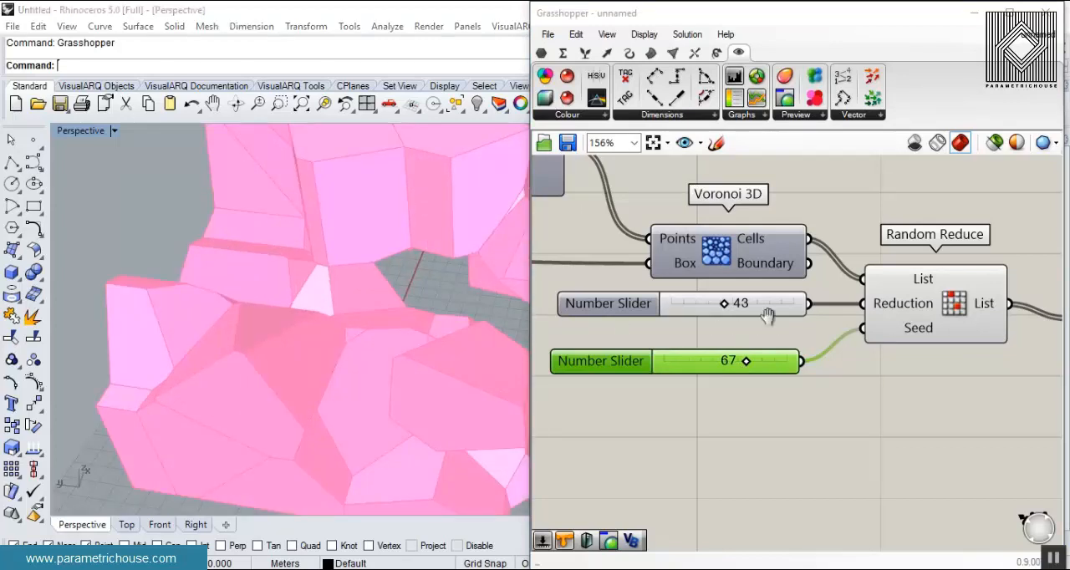
{"action": "scroll", "coordinate": [614, 270], "scroll_direction": "down", "scroll_amount": 3}
{"action": "right_click_drag", "start_coordinate": [435, 318], "coordinate": [227, 345]}
- Add a Solid Union component and connect the List output of Random Reduce to its Breps input
{"action": "left_click_drag", "start_coordinate": [852, 290], "coordinate": [885, 290]}
{"action": "left_click", "coordinate": [871, 347]}
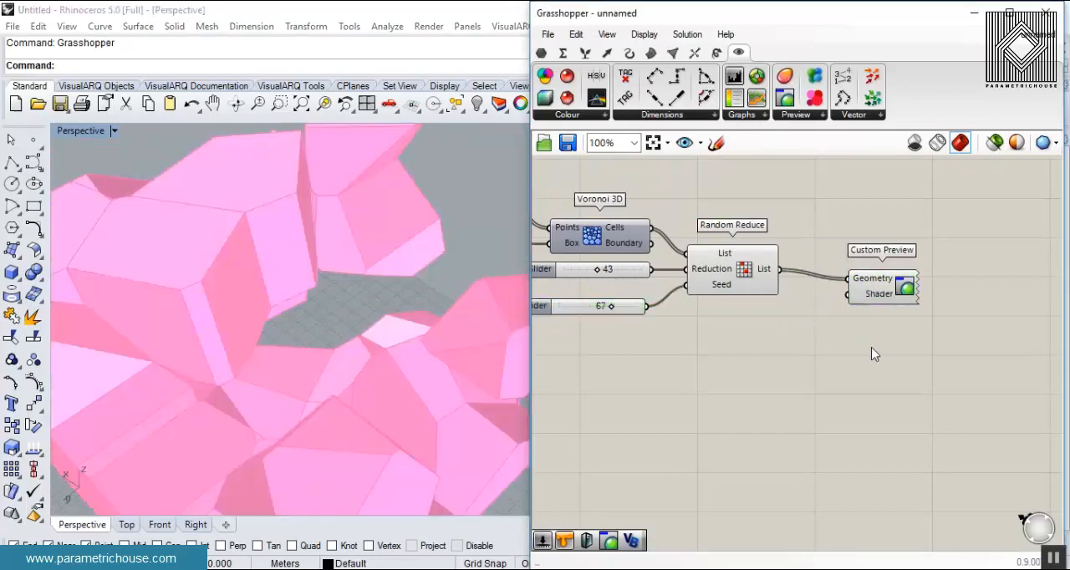
{"action": "left_click", "coordinate": [695, 53]}
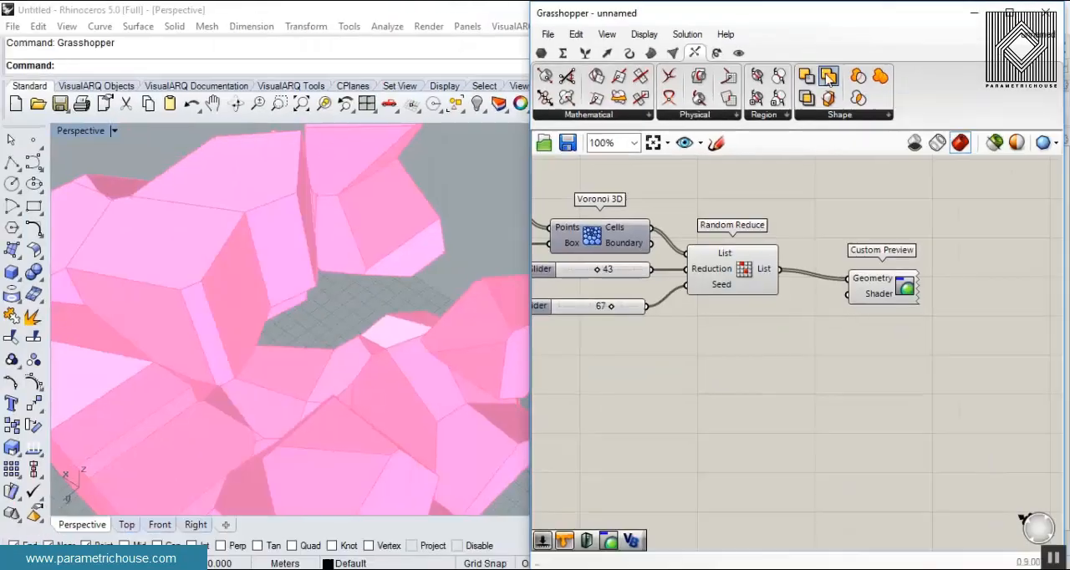
{"action": "left_click_drag", "start_coordinate": [827, 76], "coordinate": [865, 248]}
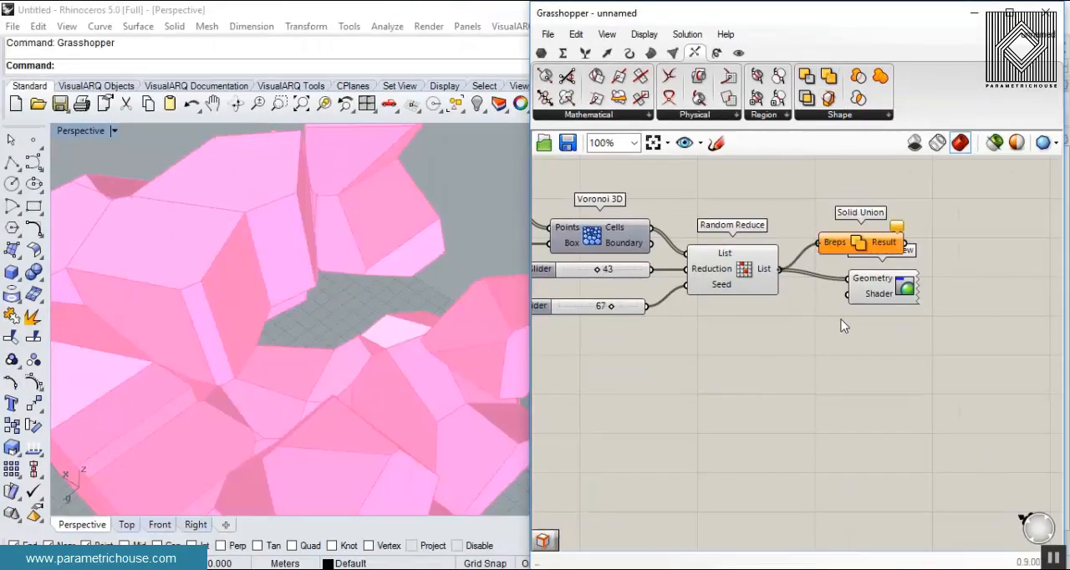
- Bake the Result output of Solid Union into the Rhino model and close the Grasshopper window
{"action": "right_click", "coordinate": [888, 243]}
{"action": "left_click", "coordinate": [926, 269]}
{"action": "left_click", "coordinate": [915, 415]}
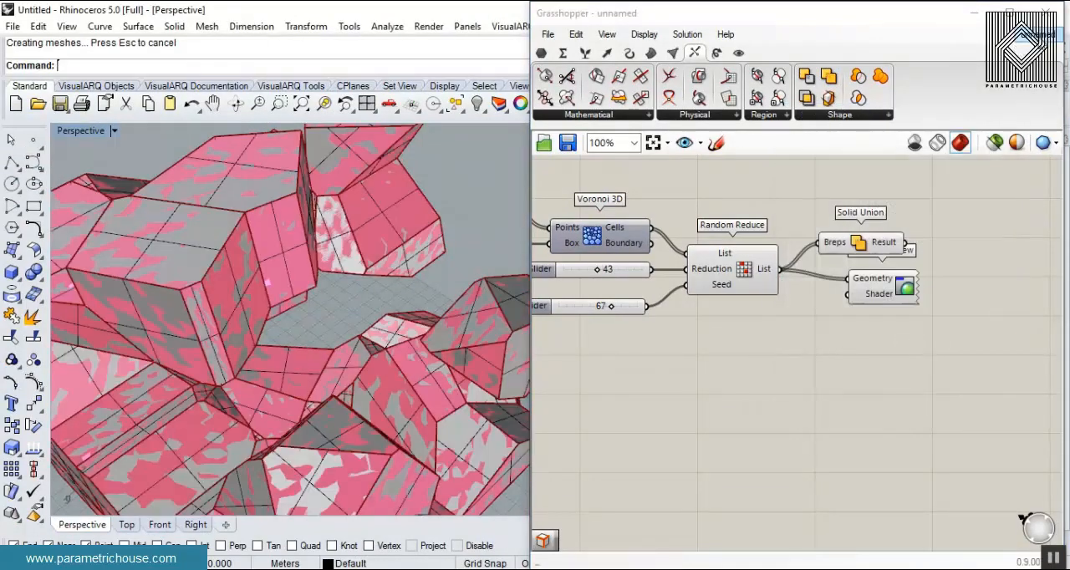
{"action": "left_click", "coordinate": [1045, 12]}
- Examine the baked union from several sides, changing the viewport display mode and returning it to Shaded
{"action": "mouse_move", "coordinate": [451, 347]}
{"action": "right_mouse_down"}
{"action": "mouse_move", "coordinate": [676, 310]}
{"action": "mouse_move", "coordinate": [514, 277]}
{"action": "mouse_move", "coordinate": [443, 347]}
{"action": "right_mouse_up"}
{"action": "scroll", "coordinate": [538, 326], "scroll_direction": "down", "scroll_amount": 6}
{"action": "left_click", "coordinate": [580, 357]}
{"action": "left_click", "coordinate": [597, 249]}
{"action": "right_click_drag", "start_coordinate": [512, 284], "coordinate": [268, 209]}
{"action": "left_click", "coordinate": [114, 131]}
{"action": "left_click", "coordinate": [168, 103]}
{"action": "mouse_move", "coordinate": [339, 301]}
{"action": "right_mouse_down"}
{"action": "mouse_move", "coordinate": [430, 366]}
{"action": "mouse_move", "coordinate": [354, 399]}
{"action": "mouse_move", "coordinate": [521, 326]}
{"action": "mouse_move", "coordinate": [373, 258]}
{"action": "mouse_move", "coordinate": [209, 351]}
{"action": "mouse_move", "coordinate": [423, 353]}
{"action": "mouse_move", "coordinate": [616, 310]}
{"action": "mouse_move", "coordinate": [699, 309]}
{"action": "mouse_move", "coordinate": [635, 294]}
{"action": "right_mouse_up"}
{"action": "scroll", "coordinate": [429, 366], "scroll_direction": "up", "scroll_amount": 4}
{"action": "left_click", "coordinate": [74, 131]}
{"action": "left_click", "coordinate": [111, 86]}
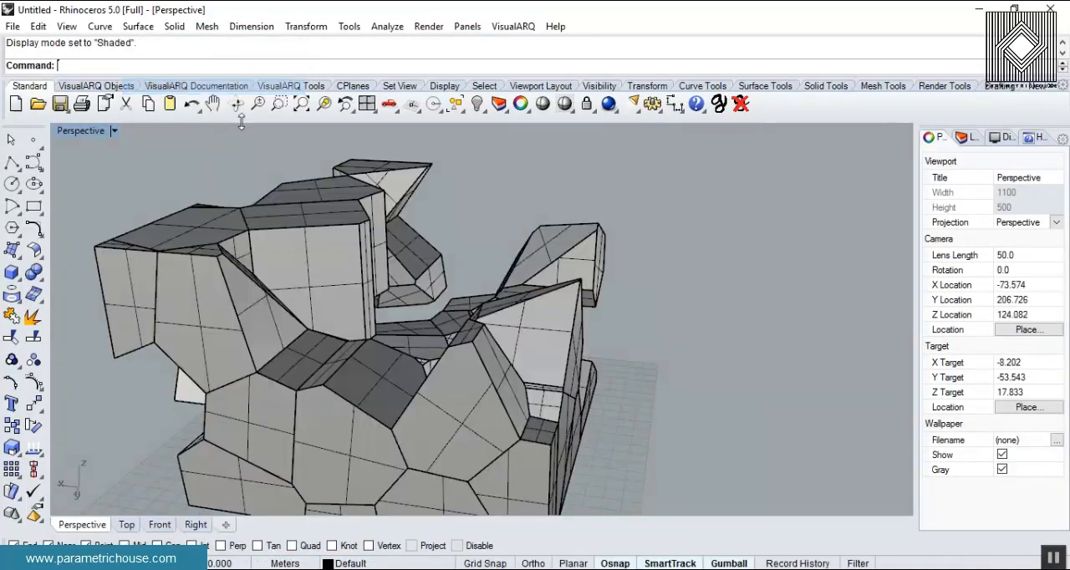
- Reopen Grasshopper and undo the bake of the united cells
{"action": "type", "text": "Grasshopper"}
{"action": "key", "text": "Return"}
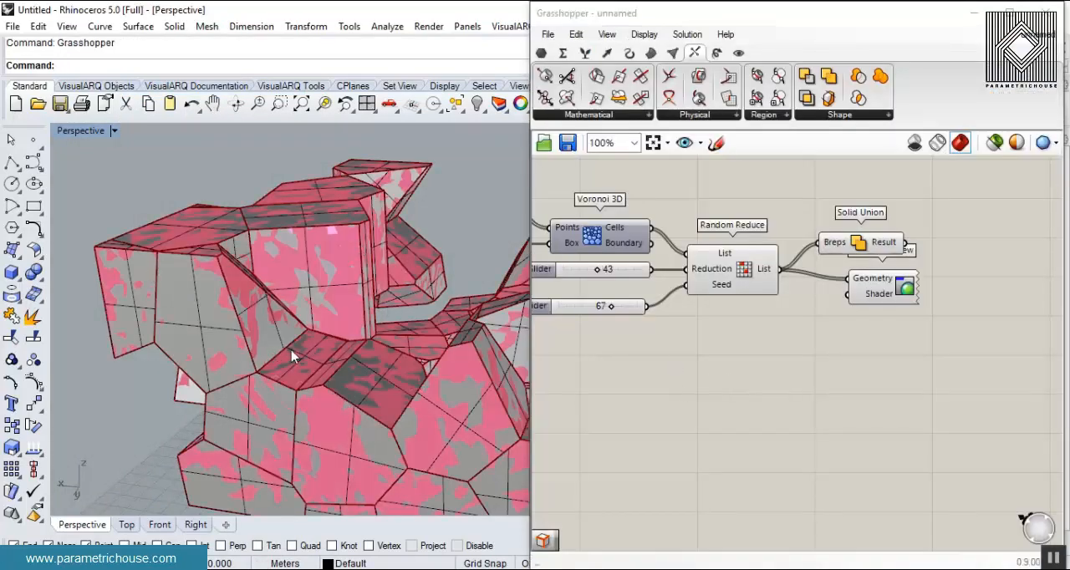
{"action": "key", "text": "ctrl+z"}
- Delete Random Reduce, Solid Union, Custom Preview and the Reduction and Seed sliders that fed Random Reduce
{"action": "scroll", "coordinate": [865, 318], "scroll_direction": "down", "scroll_amount": 3}
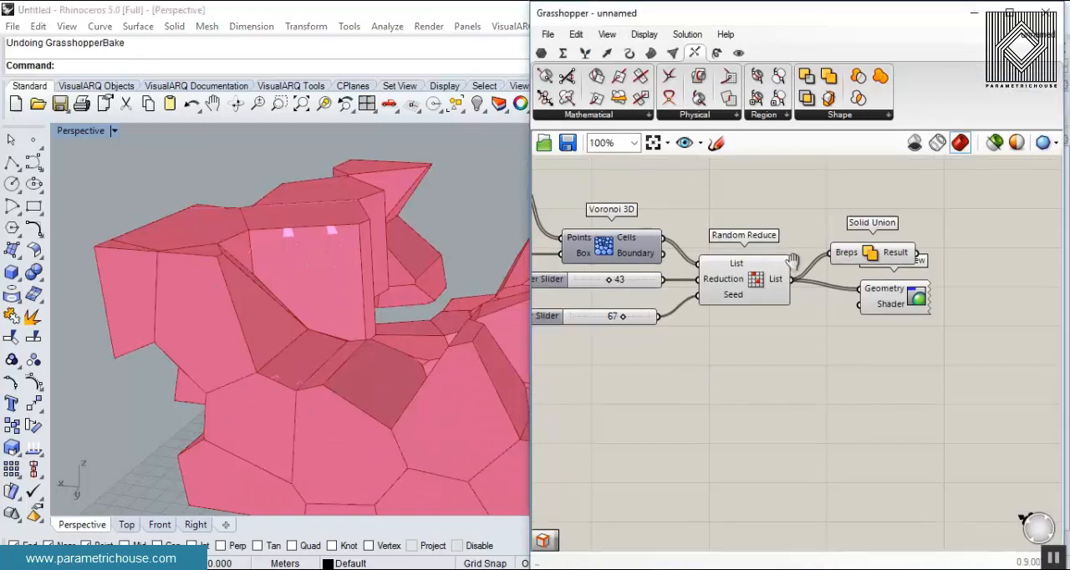
{"action": "left_click_drag", "start_coordinate": [930, 255], "coordinate": [799, 354]}
{"action": "key", "text": "Delete"}
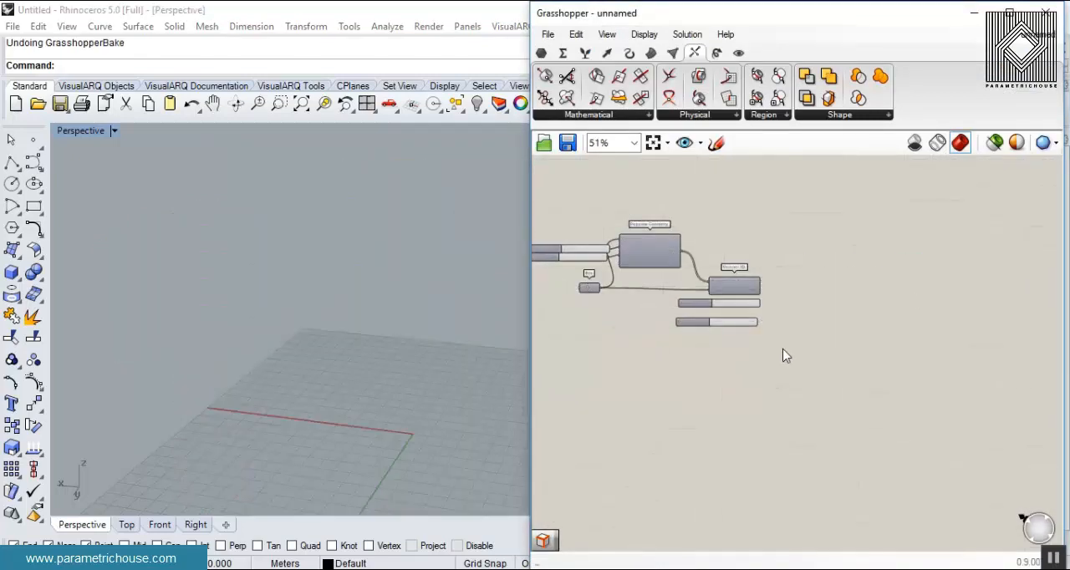
{"action": "left_click_drag", "start_coordinate": [721, 310], "coordinate": [723, 305]}
{"action": "key", "text": "Delete"}
- Turn the Voronoi 3D preview back on and frame the full block of cells
{"action": "scroll", "coordinate": [724, 299], "scroll_direction": "up", "scroll_amount": 3}
{"action": "right_click", "coordinate": [740, 272]}
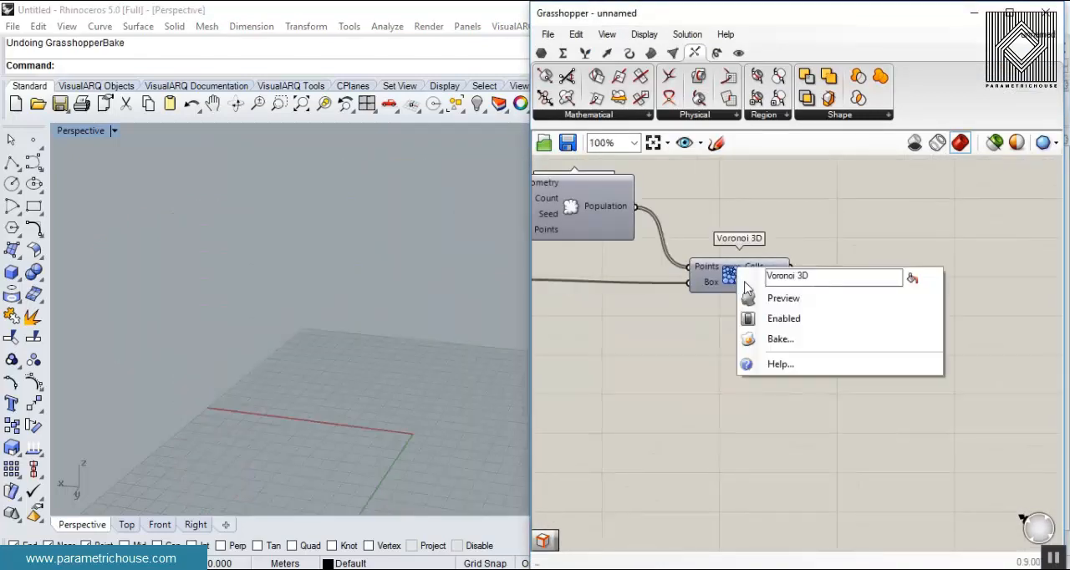
{"action": "left_click", "coordinate": [760, 297]}
{"action": "scroll", "coordinate": [198, 291], "scroll_direction": "down", "scroll_amount": 5}
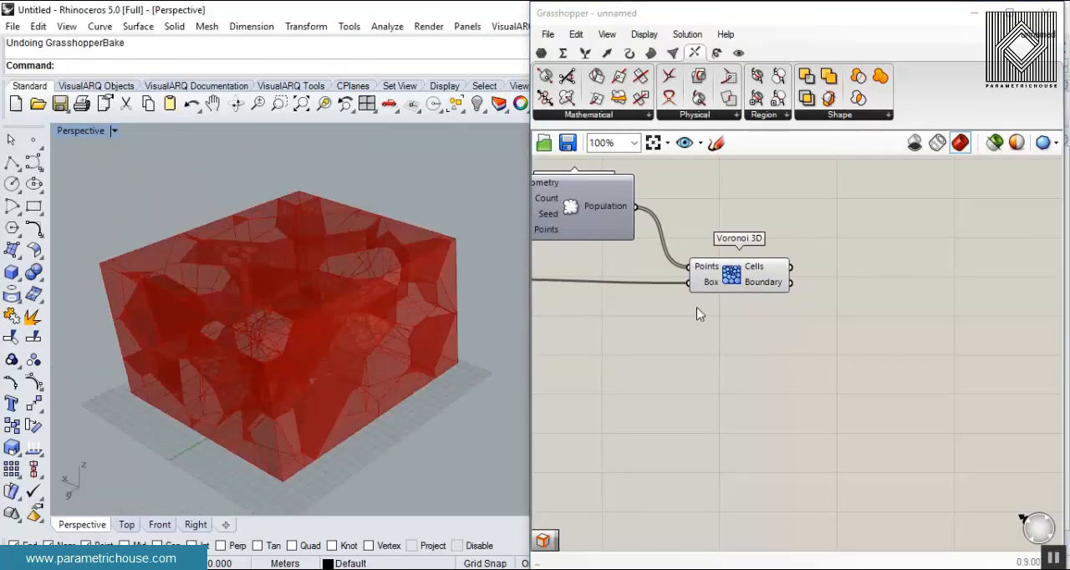
- Delete every component on the canvas, and undo that deletion
{"action": "scroll", "coordinate": [699, 313], "scroll_direction": "down", "scroll_amount": 3}
{"action": "left_click_drag", "start_coordinate": [915, 361], "coordinate": [679, 228]}
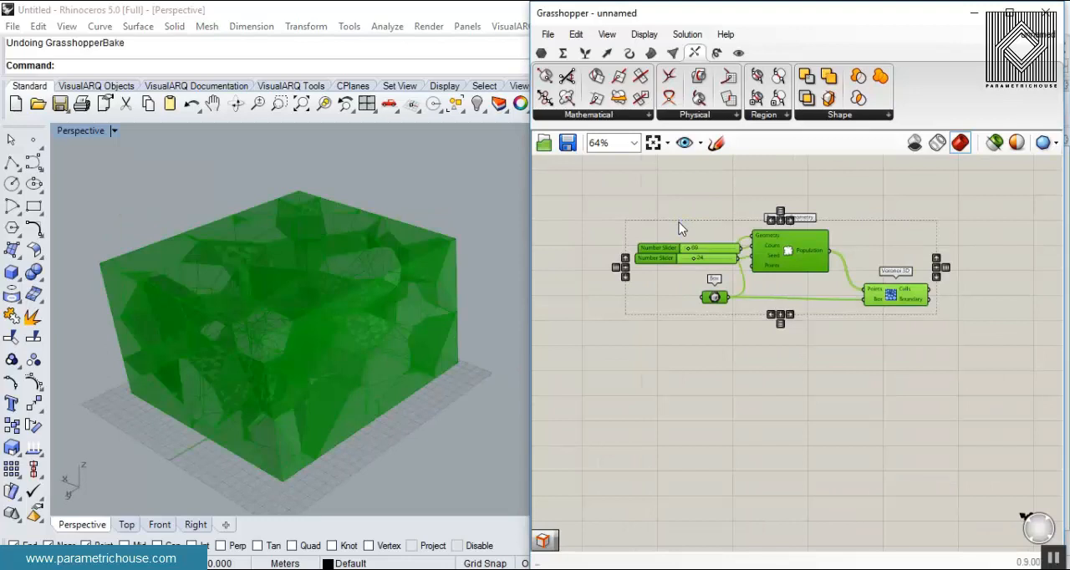
{"action": "key", "text": "Delete"}
{"action": "left_click", "coordinate": [161, 364]}
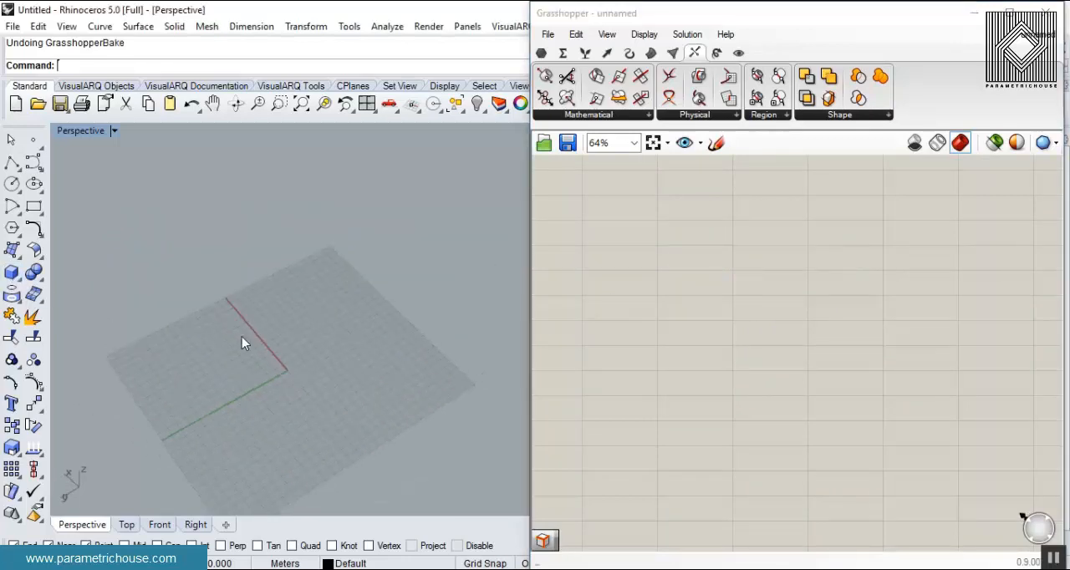
{"action": "left_click", "coordinate": [669, 219]}
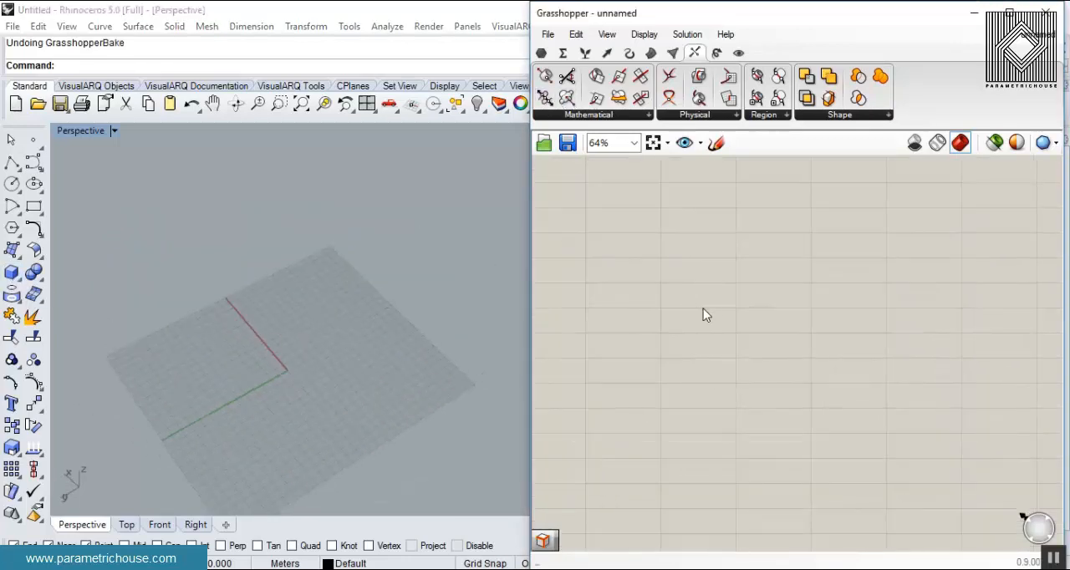
{"action": "key", "text": "ctrl+z"}
- Delete the sliders, Populate Geometry and Voronoi 3D, keeping only the Box component
{"action": "left_click_drag", "start_coordinate": [911, 376], "coordinate": [662, 283]}
{"action": "key", "text": "Delete"}
{"action": "key", "text": "Delete"}
- Turn on the preview of the Box component and frame the box in the perspective view
{"action": "right_click", "coordinate": [741, 315]}
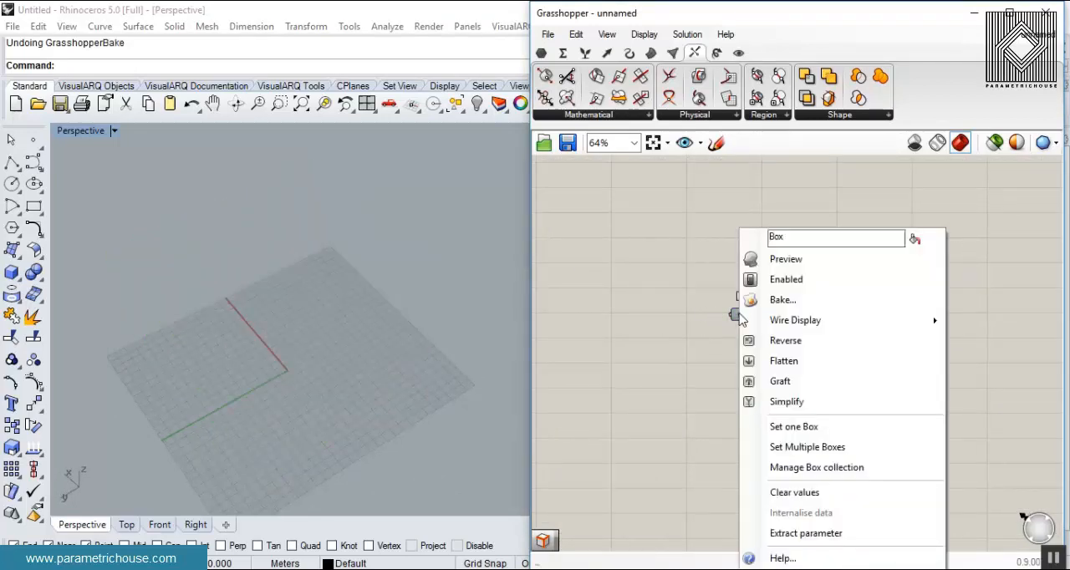
{"action": "left_click", "coordinate": [784, 258]}
{"action": "right_click_drag", "start_coordinate": [768, 344], "coordinate": [687, 255]}
{"action": "scroll", "coordinate": [687, 256], "scroll_direction": "up", "scroll_amount": 3}
{"action": "right_click_drag", "start_coordinate": [394, 310], "coordinate": [219, 349]}
{"action": "scroll", "coordinate": [218, 350], "scroll_direction": "up", "scroll_amount": 5}
{"action": "scroll", "coordinate": [215, 394], "scroll_direction": "down", "scroll_amount": 5}
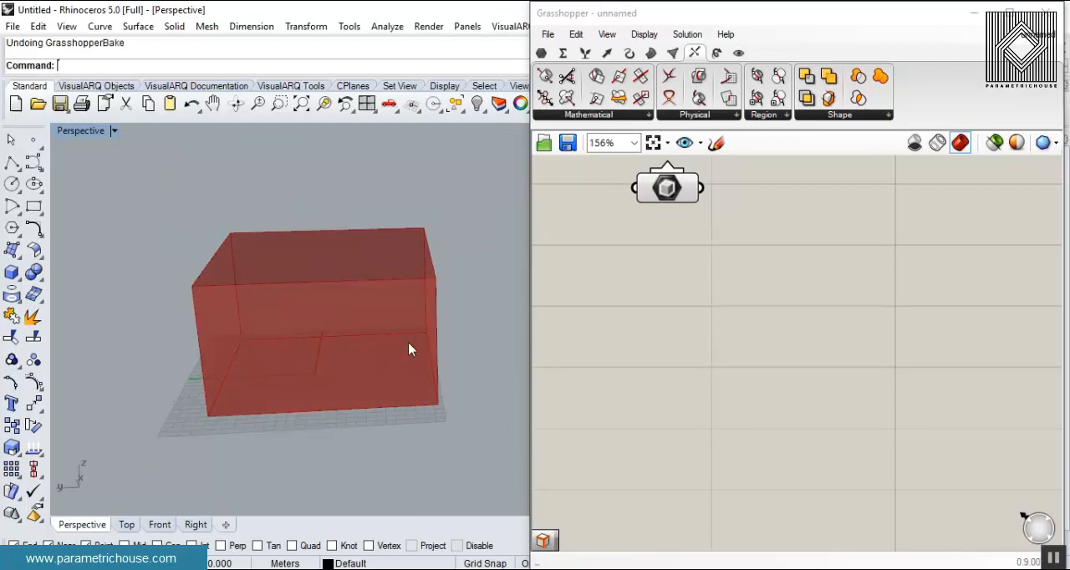
- Add a Point parameter below the Box component and set it to multiple points at the box's four bottom corners
{"action": "left_click_drag", "start_coordinate": [681, 192], "coordinate": [681, 224]}
{"action": "left_click", "coordinate": [540, 53]}
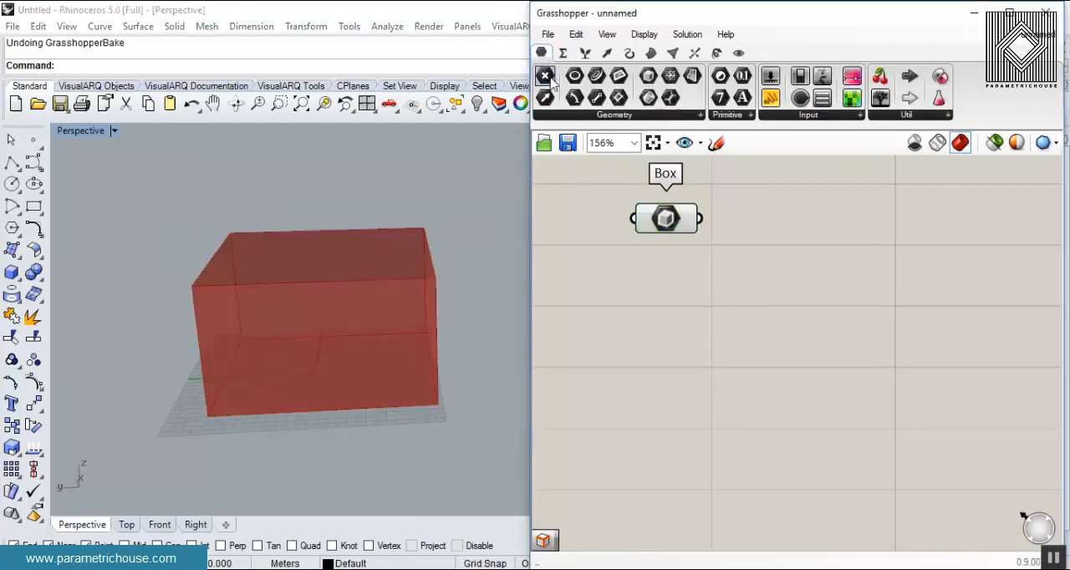
{"action": "left_click_drag", "start_coordinate": [642, 258], "coordinate": [660, 294]}
{"action": "right_click", "coordinate": [665, 294]}
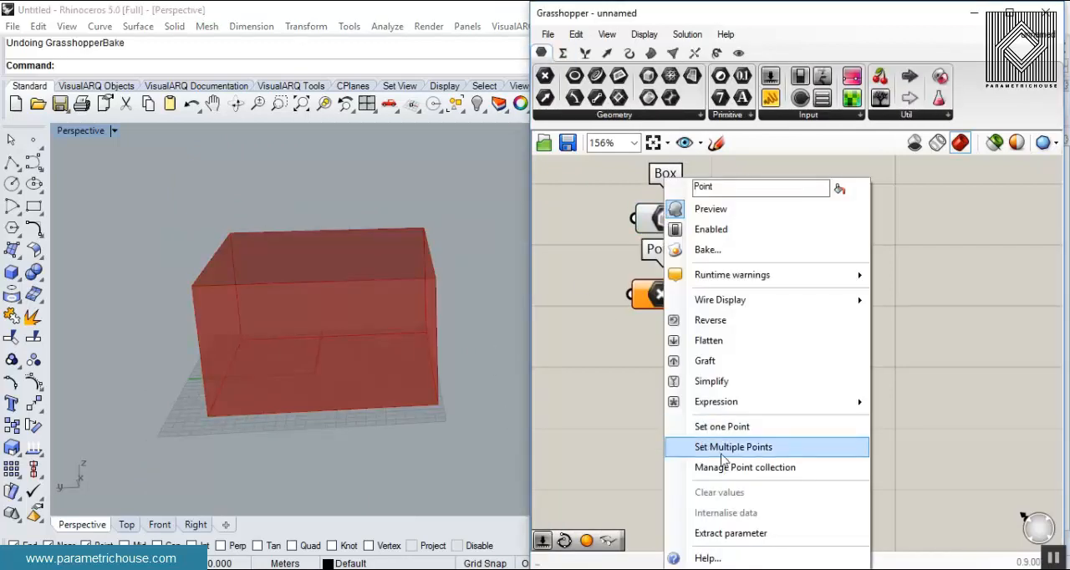
{"action": "left_click", "coordinate": [724, 452]}
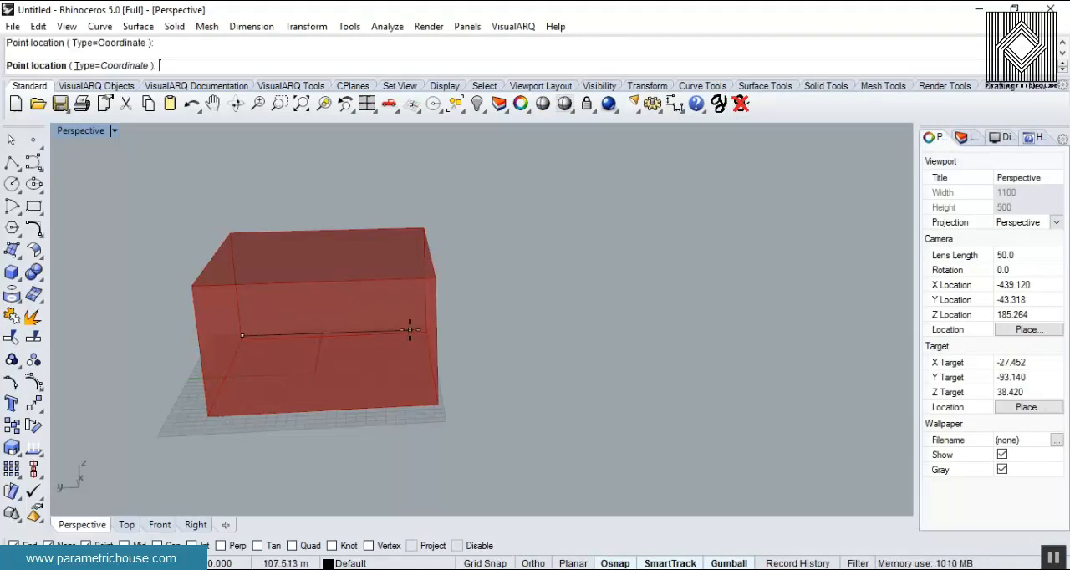
{"action": "left_click", "coordinate": [433, 401]}
{"action": "key", "text": "Return"}
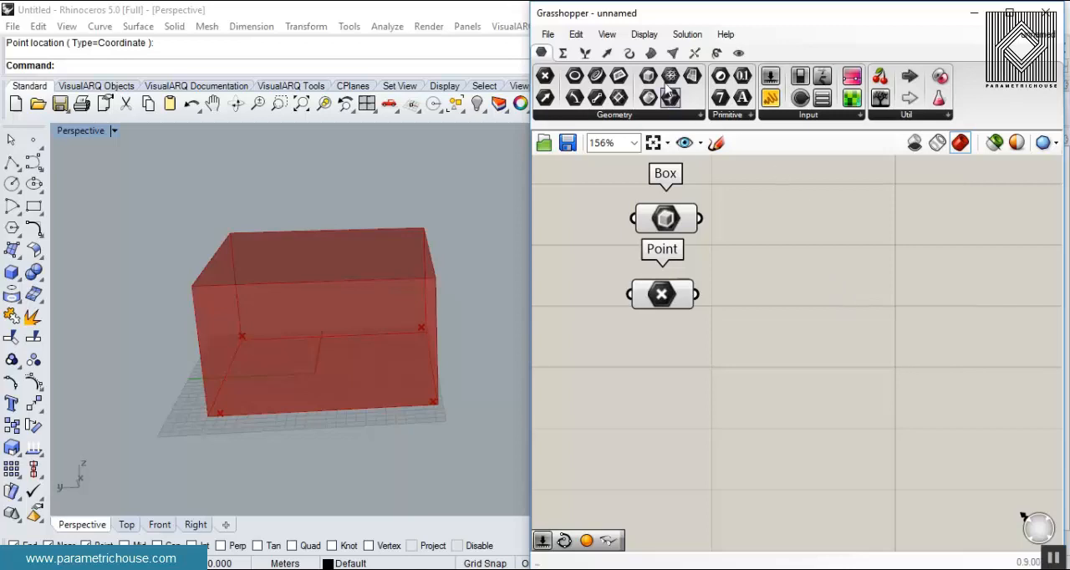
- Add a Sphere component based on the corner points, with a number slider set to 30.7 driving its radius
{"action": "left_click", "coordinate": [650, 53]}
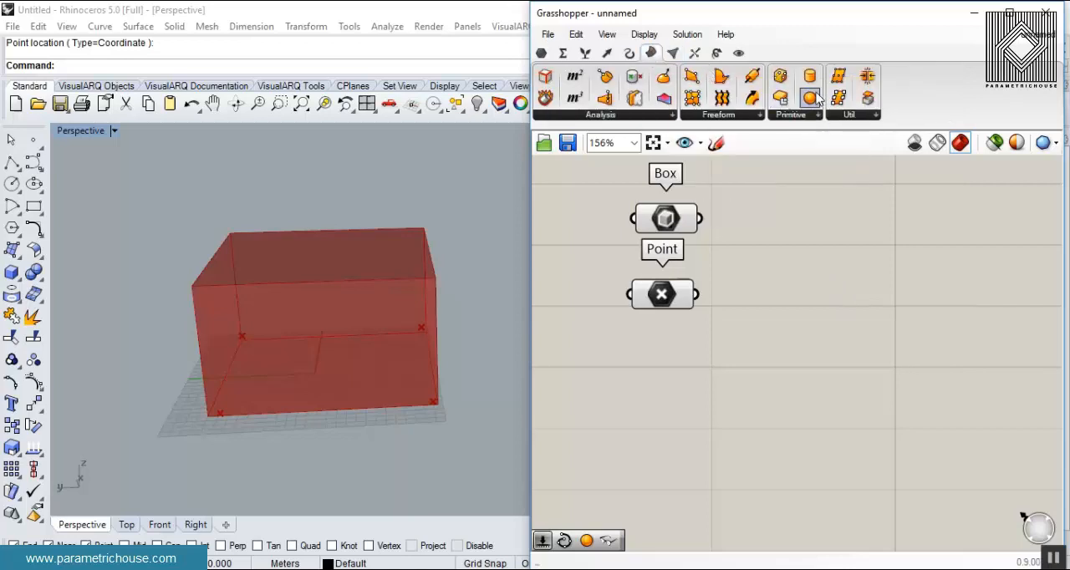
{"action": "left_click_drag", "start_coordinate": [810, 99], "coordinate": [816, 339]}
{"action": "double_click", "coordinate": [617, 376]}
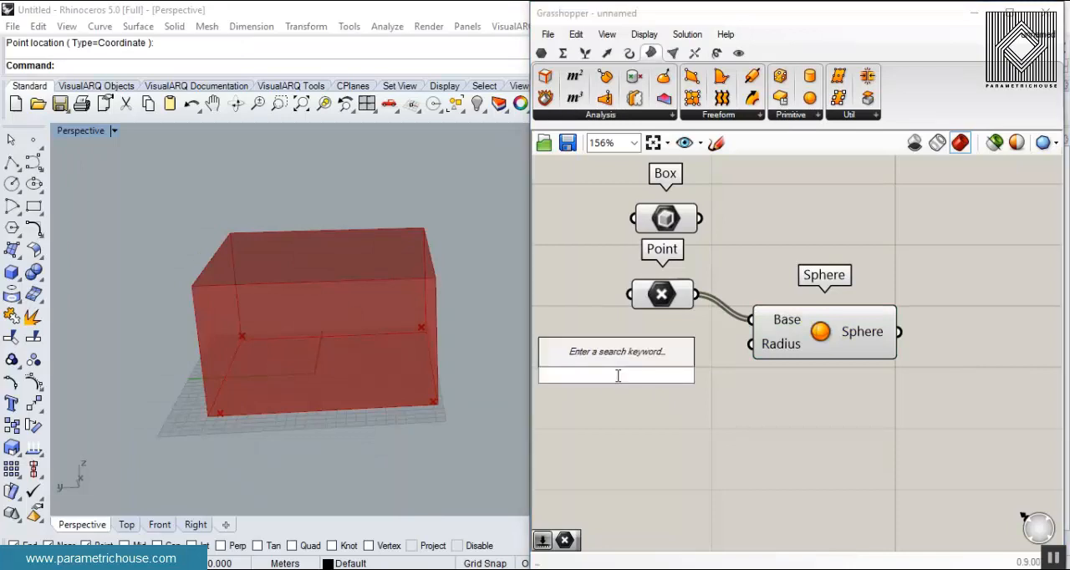
{"action": "type", "text": "25.6"}
{"action": "key", "text": "Return"}
{"action": "left_click_drag", "start_coordinate": [744, 375], "coordinate": [750, 344]}
{"action": "mouse_move", "coordinate": [637, 376]}
{"action": "left_mouse_down"}
{"action": "mouse_move", "coordinate": [656, 380]}
{"action": "mouse_move", "coordinate": [644, 375]}
{"action": "left_mouse_up"}
{"action": "right_click_drag", "start_coordinate": [317, 334], "coordinate": [511, 337]}
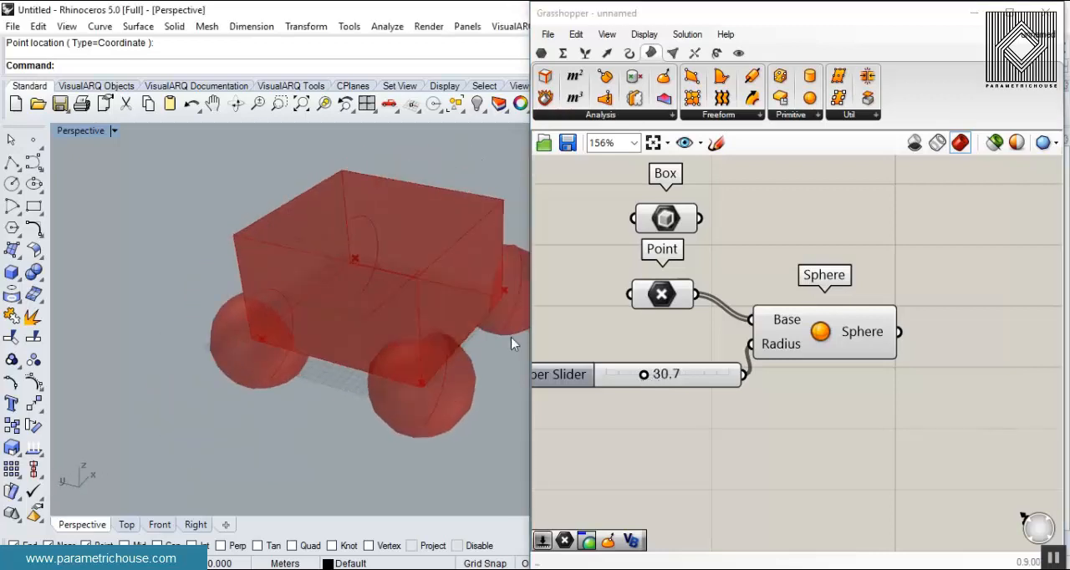
- Move the front corner point slightly upward and set the sphere radius slider to 35.8
{"action": "left_click", "coordinate": [673, 301]}
{"action": "mouse_move", "coordinate": [432, 371]}
{"action": "left_mouse_down"}
{"action": "mouse_move", "coordinate": [468, 359]}
{"action": "mouse_move", "coordinate": [407, 412]}
{"action": "mouse_move", "coordinate": [437, 368]}
{"action": "mouse_move", "coordinate": [424, 355]}
{"action": "left_mouse_up"}
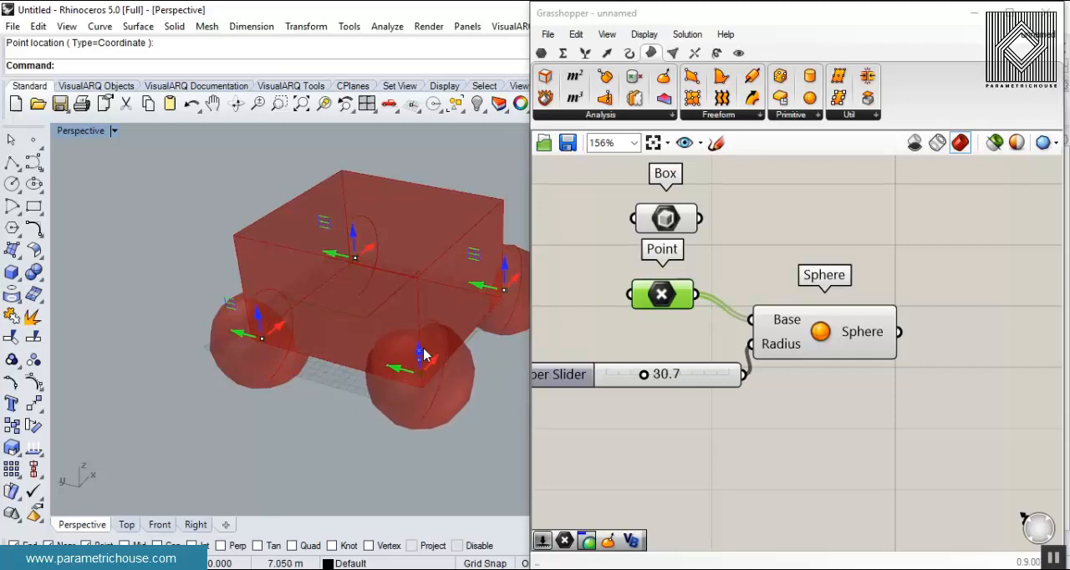
{"action": "left_click_drag", "start_coordinate": [643, 377], "coordinate": [650, 376]}
{"action": "right_click_drag", "start_coordinate": [232, 375], "coordinate": [520, 333]}
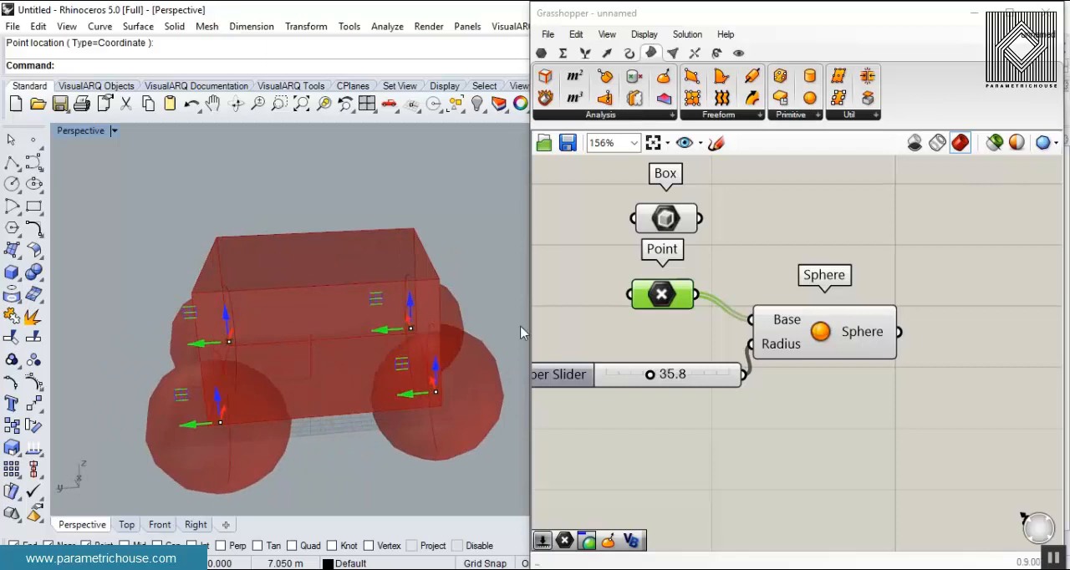
- Add a Solid Difference component that subtracts the spheres (Breps B) from the Box (Breps A)
{"action": "left_click_drag", "start_coordinate": [688, 223], "coordinate": [793, 253]}
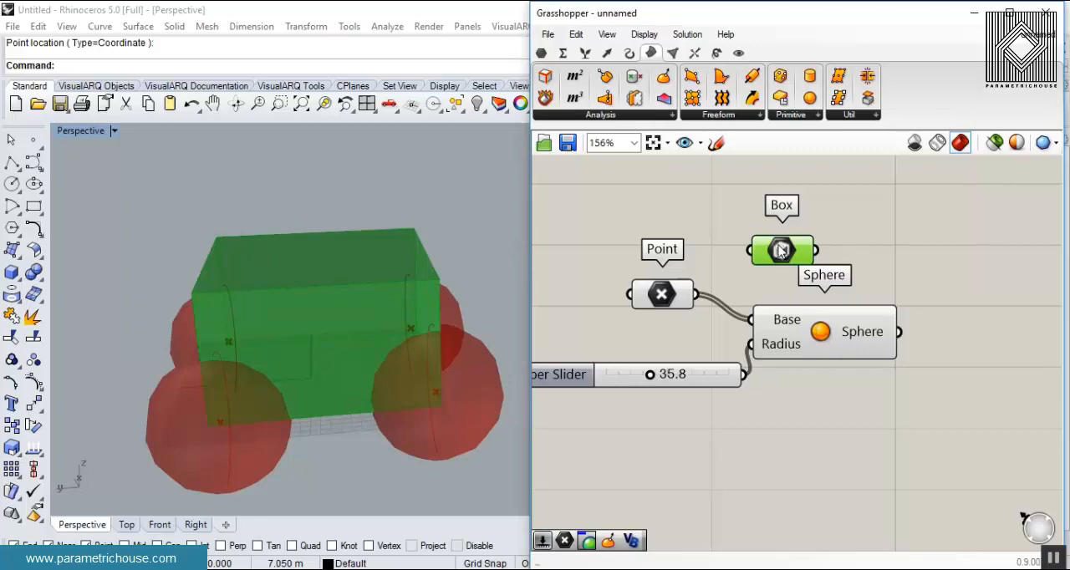
{"action": "right_click_drag", "start_coordinate": [824, 261], "coordinate": [763, 291]}
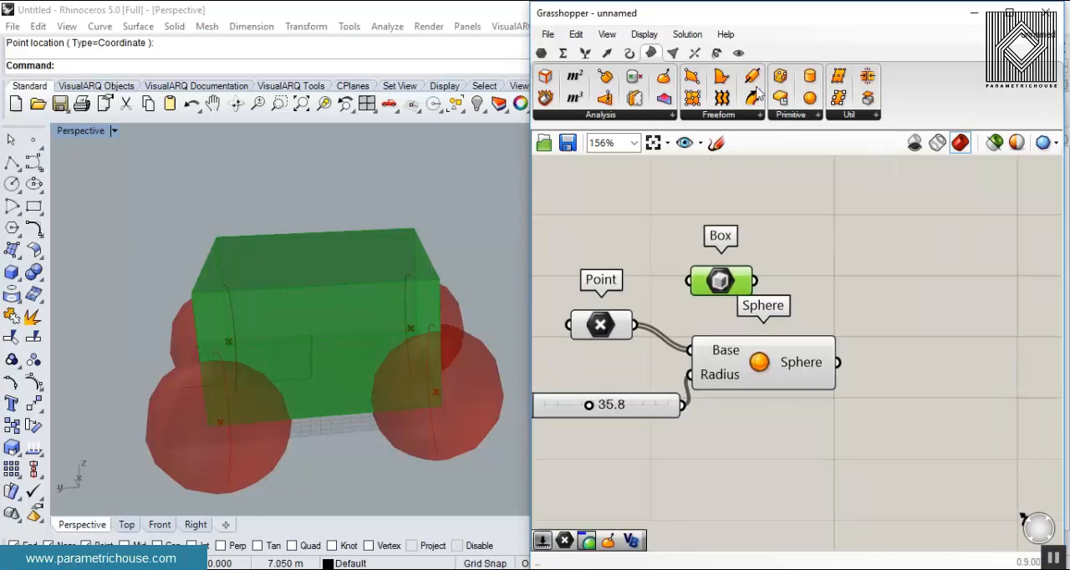
{"action": "left_click", "coordinate": [696, 54]}
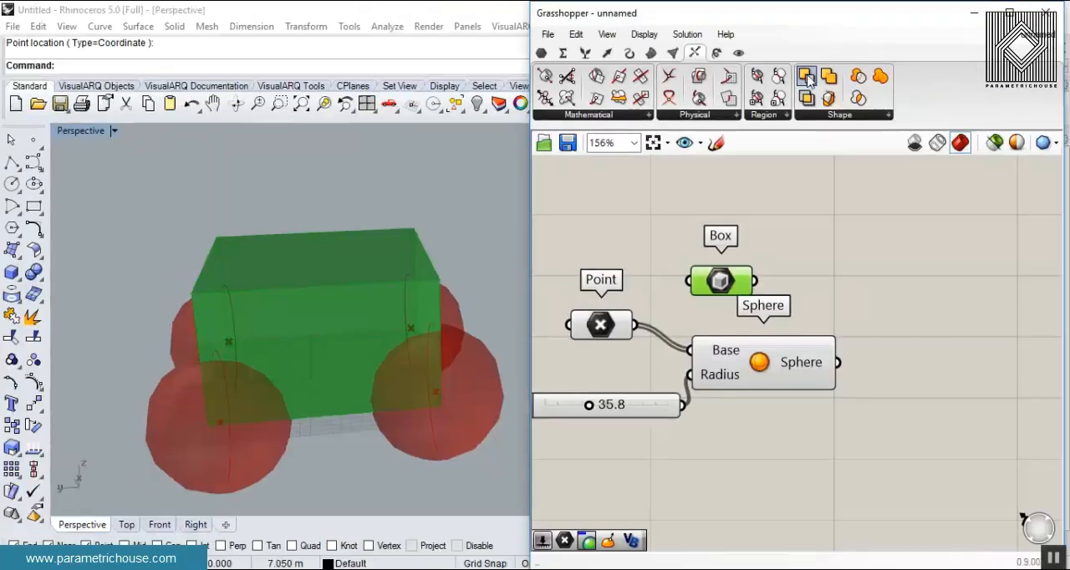
{"action": "left_click_drag", "start_coordinate": [806, 78], "coordinate": [943, 321]}
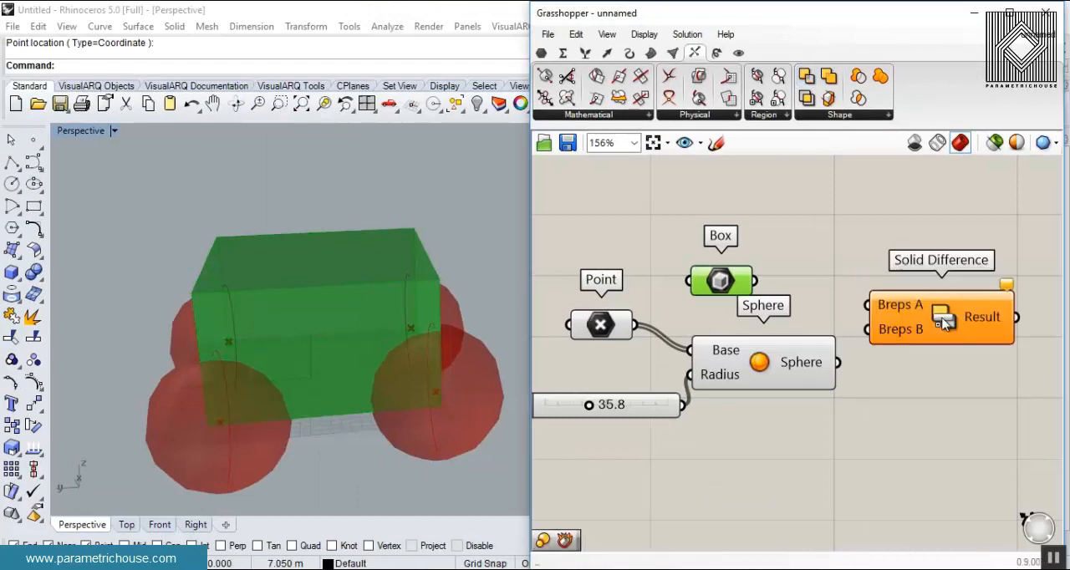
{"action": "left_click_drag", "start_coordinate": [753, 281], "coordinate": [869, 305]}
{"action": "left_click_drag", "start_coordinate": [837, 362], "coordinate": [869, 329]}
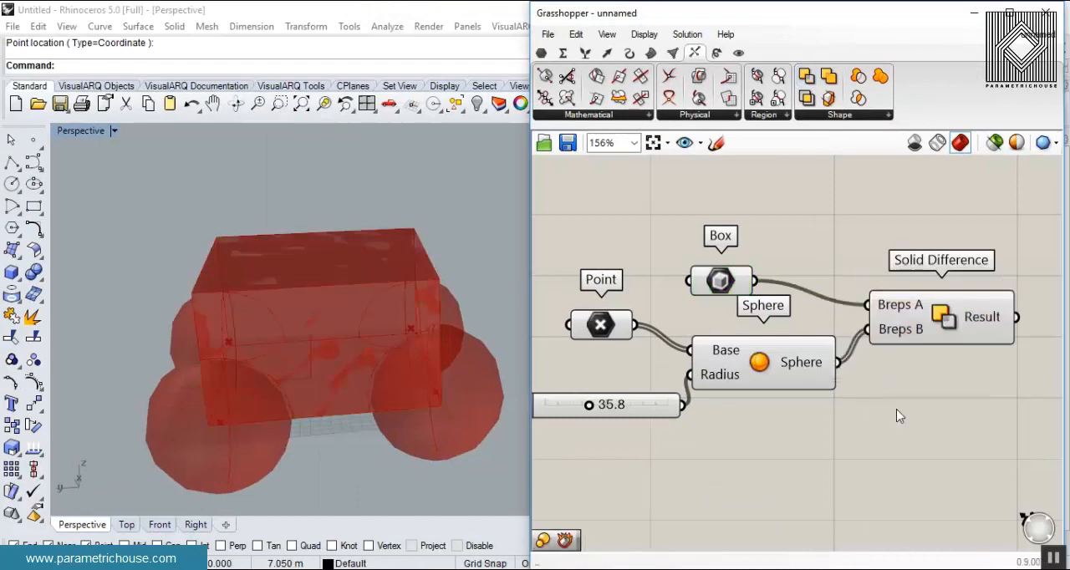
- Group the Point, slider, Box and Sphere components, and turn off their preview except for the Point component
{"action": "left_click_drag", "start_coordinate": [809, 450], "coordinate": [545, 248]}
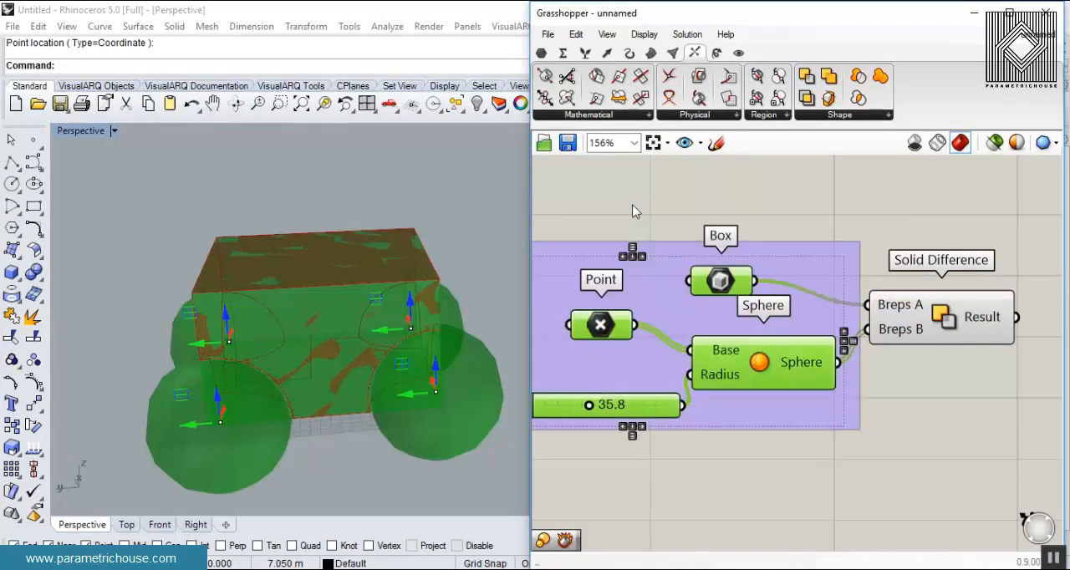
{"action": "middle_click", "coordinate": [698, 196]}
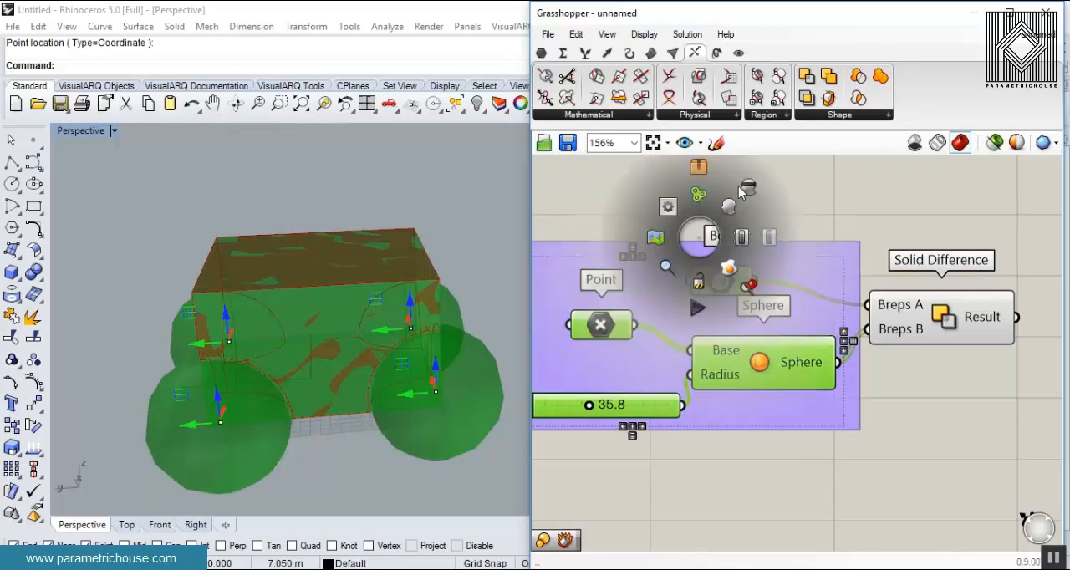
{"action": "left_click", "coordinate": [739, 199]}
{"action": "right_click", "coordinate": [618, 331]}
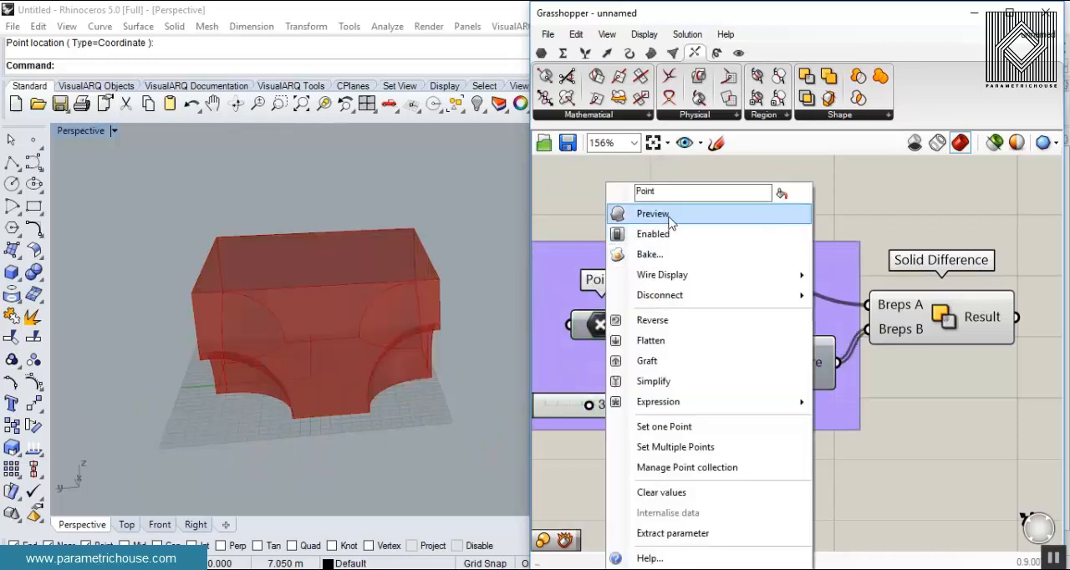
{"action": "left_click", "coordinate": [671, 217]}
{"action": "right_click", "coordinate": [645, 286]}
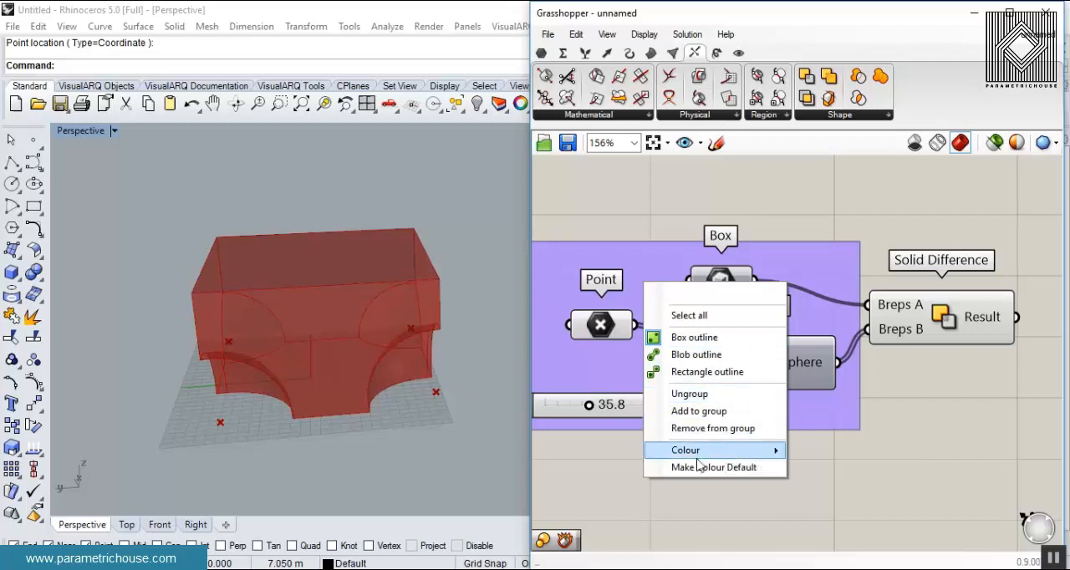
{"action": "left_click", "coordinate": [682, 479]}
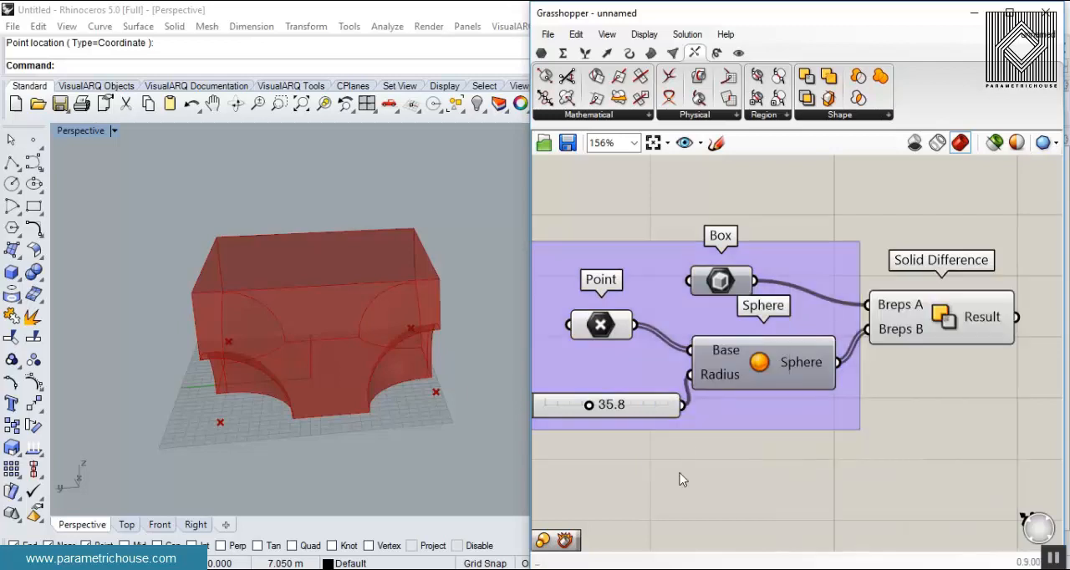
- Select the Point component and reposition the bottom corner points around the box to reshape the spherical cuts
{"action": "left_click", "coordinate": [608, 326]}
{"action": "right_click_drag", "start_coordinate": [265, 346], "coordinate": [409, 287]}
{"action": "scroll", "coordinate": [416, 429], "scroll_direction": "up", "scroll_amount": 3}
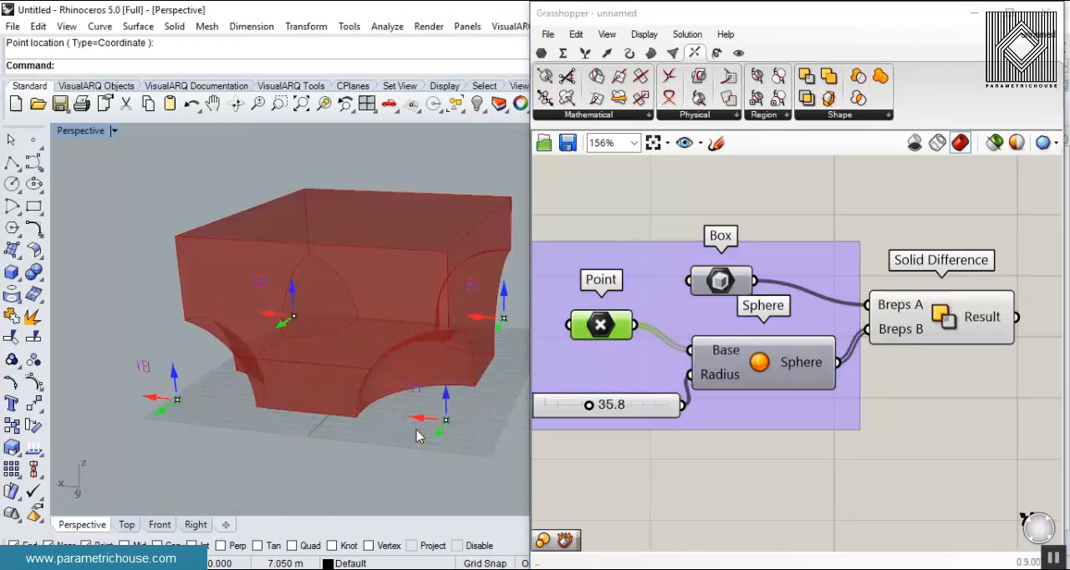
{"action": "left_click_drag", "start_coordinate": [421, 420], "coordinate": [366, 413]}
{"action": "left_click_drag", "start_coordinate": [178, 383], "coordinate": [167, 330]}
{"action": "right_click_drag", "start_coordinate": [188, 377], "coordinate": [423, 391]}
{"action": "left_click_drag", "start_coordinate": [423, 391], "coordinate": [452, 390]}
{"action": "right_click_drag", "start_coordinate": [237, 412], "coordinate": [313, 360]}
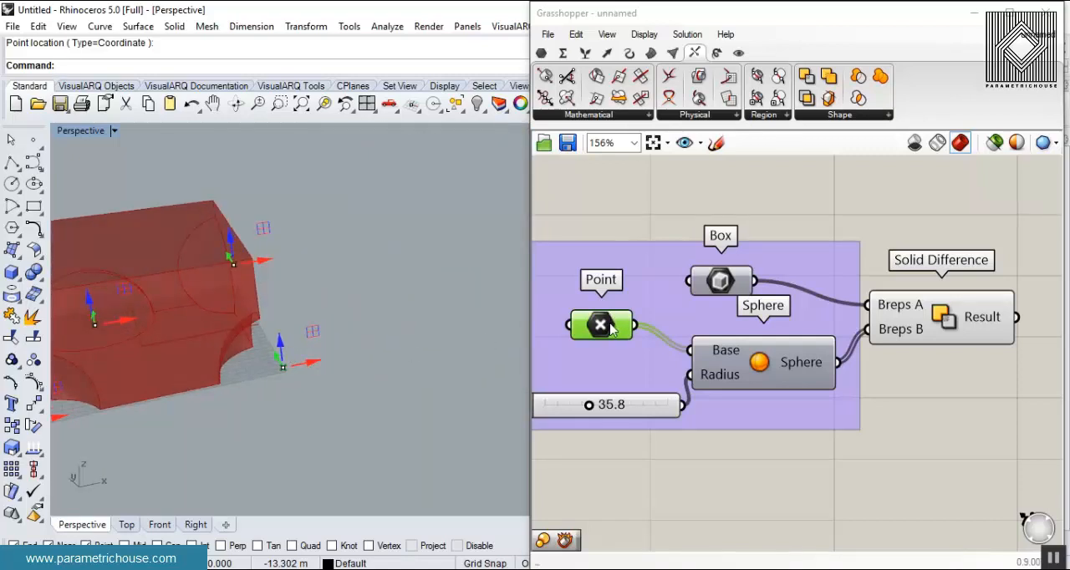
- Raise the front bottom corner point vertically to above the top of the box
{"action": "right_click_drag", "start_coordinate": [263, 313], "coordinate": [368, 334]}
{"action": "scroll", "coordinate": [368, 336], "scroll_direction": "down", "scroll_amount": 8}
{"action": "scroll", "coordinate": [252, 409], "scroll_direction": "up", "scroll_amount": 5}
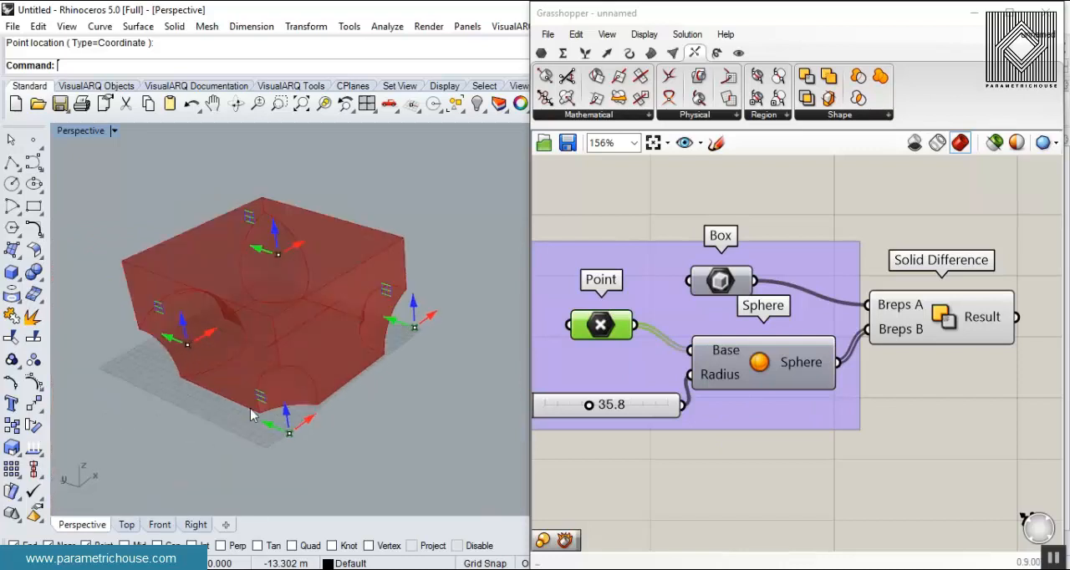
{"action": "left_click_drag", "start_coordinate": [285, 411], "coordinate": [271, 234]}
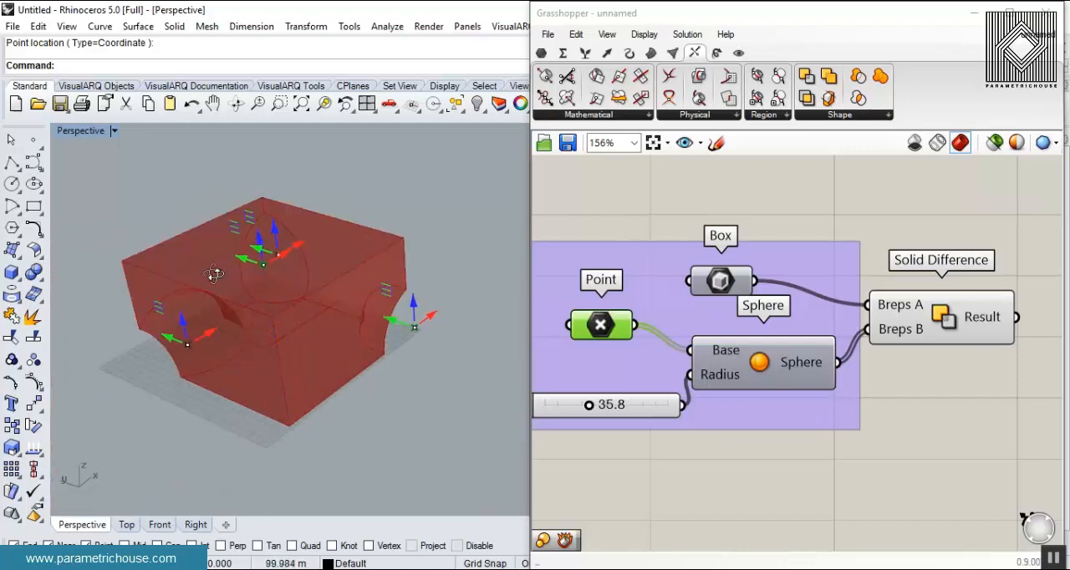
{"action": "right_click_drag", "start_coordinate": [212, 272], "coordinate": [373, 340]}
{"action": "right_click_drag", "start_coordinate": [304, 446], "coordinate": [244, 267]}
{"action": "left_click_drag", "start_coordinate": [219, 243], "coordinate": [300, 212]}
- Shift the raised point over the box's top face so its sphere hollows out a bowl there
{"action": "scroll", "coordinate": [275, 210], "scroll_direction": "up", "scroll_amount": 5}
{"action": "mouse_move", "coordinate": [275, 211]}
{"action": "right_mouse_down"}
{"action": "mouse_move", "coordinate": [306, 210]}
{"action": "mouse_move", "coordinate": [278, 214]}
{"action": "right_mouse_up"}
{"action": "left_click_drag", "start_coordinate": [277, 210], "coordinate": [302, 293]}
{"action": "right_click_drag", "start_coordinate": [364, 232], "coordinate": [402, 223]}
{"action": "left_click_drag", "start_coordinate": [322, 248], "coordinate": [325, 272]}
{"action": "right_click_drag", "start_coordinate": [390, 299], "coordinate": [354, 327]}
{"action": "scroll", "coordinate": [193, 257], "scroll_direction": "down", "scroll_amount": 5}
{"action": "scroll", "coordinate": [354, 327], "scroll_direction": "up", "scroll_amount": 4}
- Bake the Solid Difference result with the default attributes to inspect the solid, and undo the bake
{"action": "right_click_drag", "start_coordinate": [893, 323], "coordinate": [783, 324]}
{"action": "right_click", "coordinate": [876, 314]}
{"action": "left_click", "coordinate": [918, 345]}
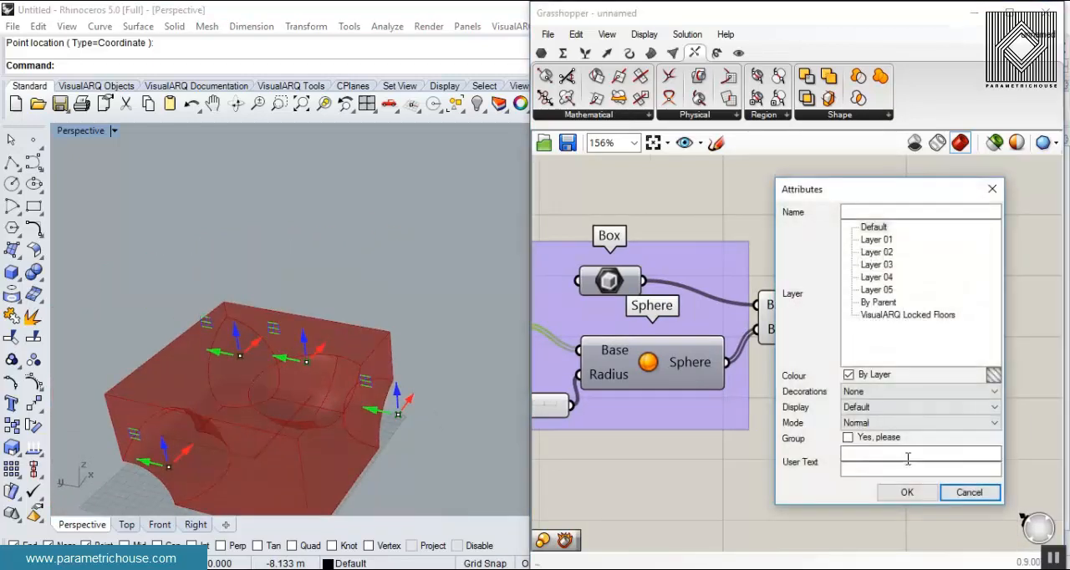
{"action": "left_click", "coordinate": [901, 489]}
{"action": "right_click_drag", "start_coordinate": [276, 351], "coordinate": [306, 366]}
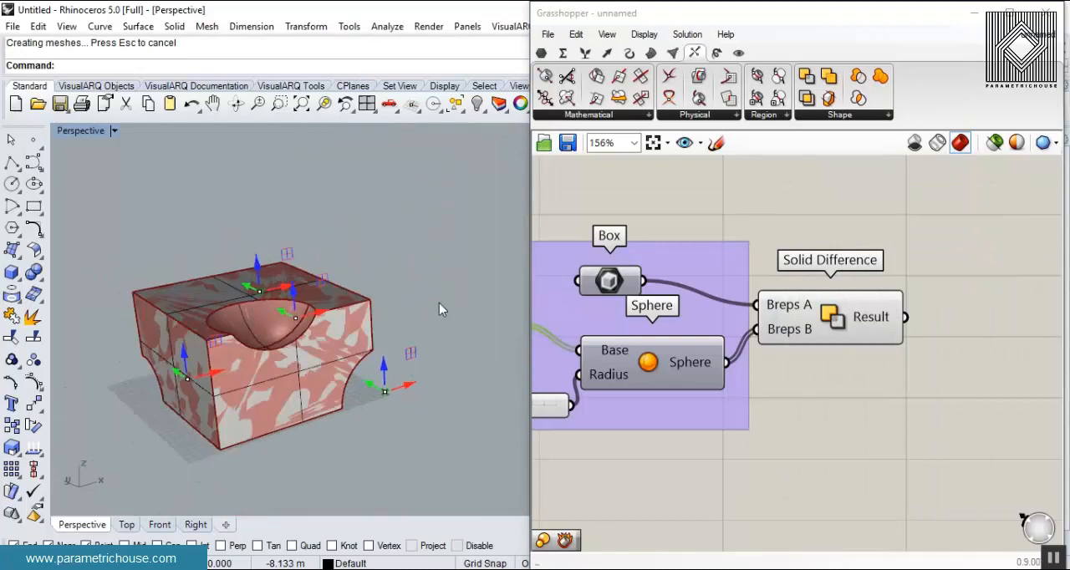
{"action": "key", "text": "ctrl+z"}
{"action": "right_click_drag", "start_coordinate": [439, 302], "coordinate": [332, 402]}
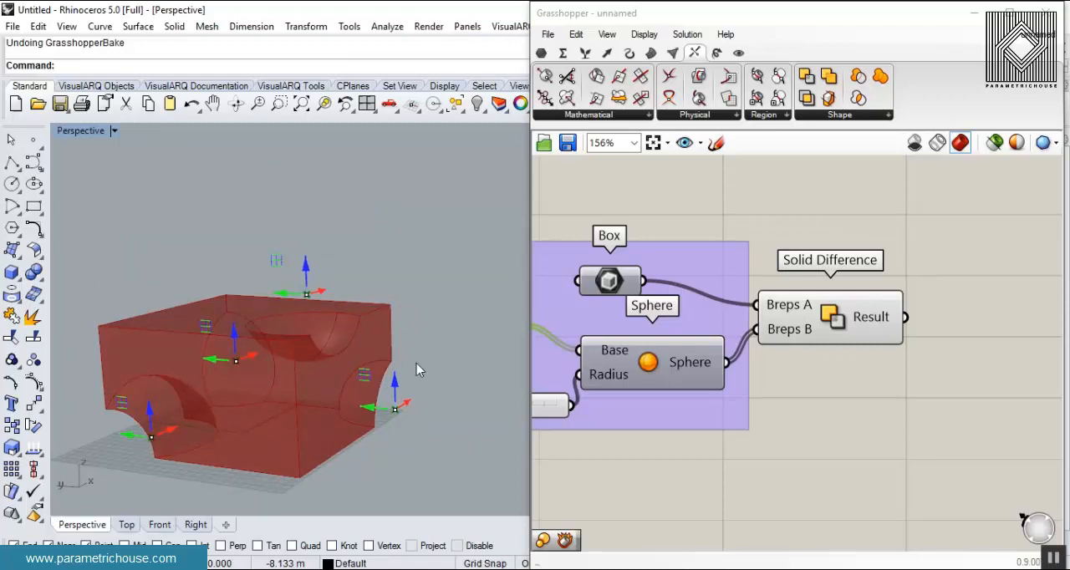
- Add a Voronoi 3D component beside Solid Difference and connect the Solid Difference result to its Box input
{"action": "left_click", "coordinate": [919, 265]}
{"action": "right_click_drag", "start_coordinate": [950, 323], "coordinate": [828, 323]}
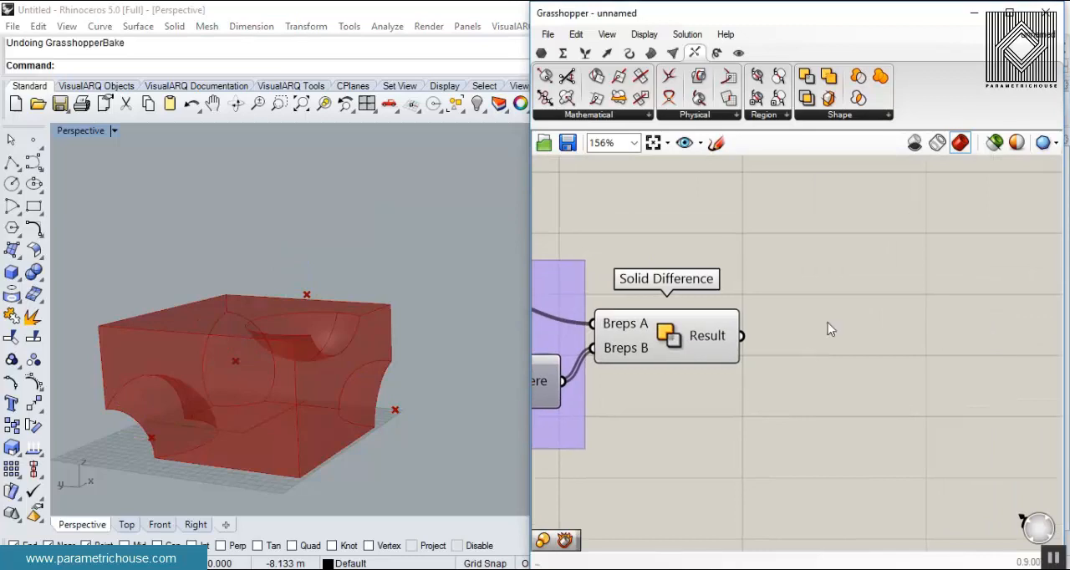
{"action": "double_click", "coordinate": [840, 359]}
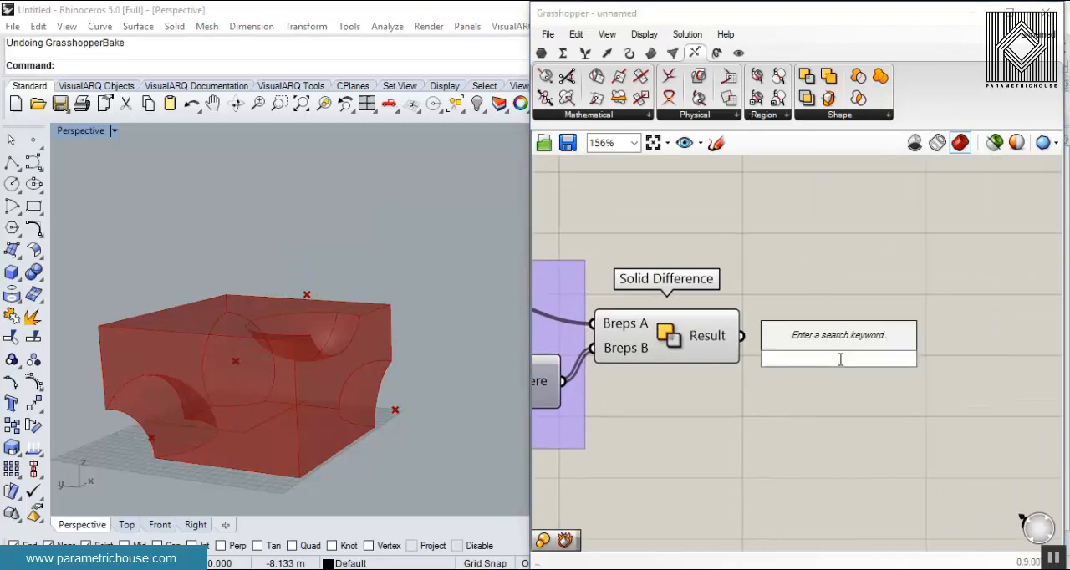
{"action": "type", "text": "vot"}
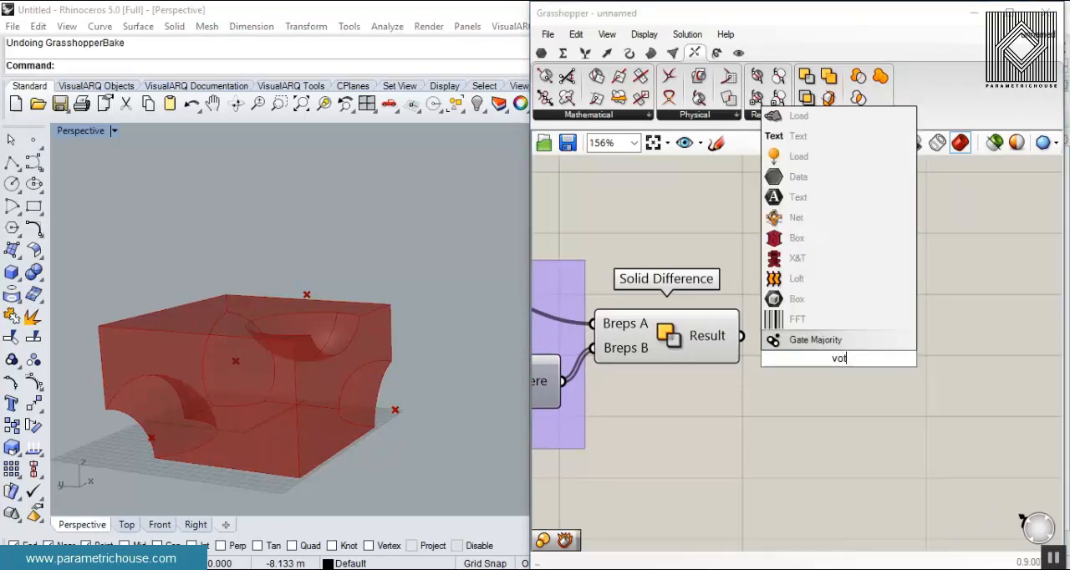
{"action": "key", "text": "BackSpace"}
{"action": "type", "text": "r"}
{"action": "left_click", "coordinate": [834, 321]}
{"action": "right_click_drag", "start_coordinate": [840, 386], "coordinate": [721, 423]}
{"action": "left_click_drag", "start_coordinate": [721, 381], "coordinate": [857, 313]}
{"action": "left_click", "coordinate": [704, 399]}
{"action": "right_click_drag", "start_coordinate": [705, 400], "coordinate": [774, 455]}
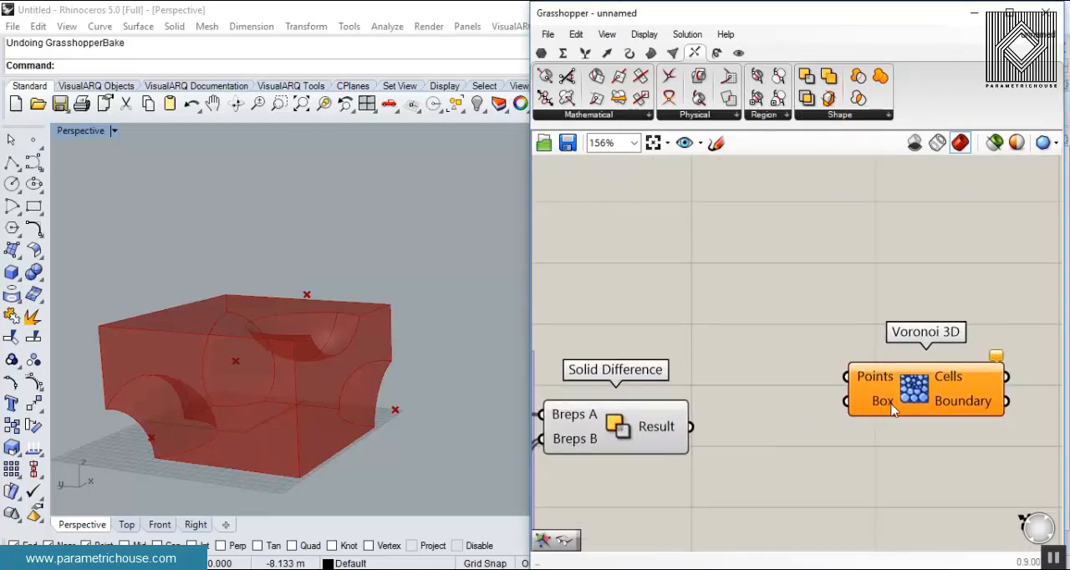
{"action": "left_click", "coordinate": [600, 437]}
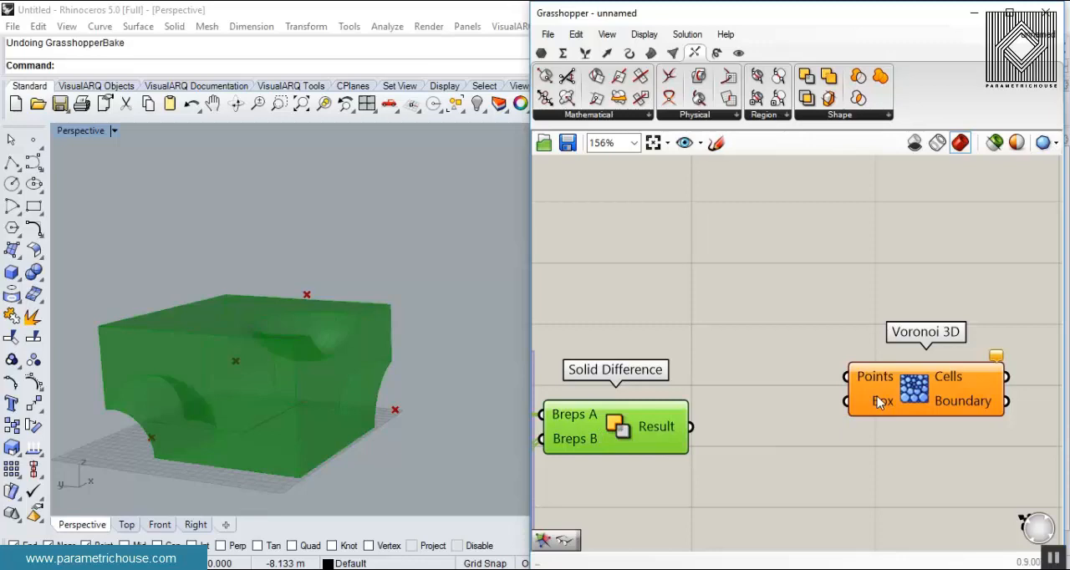
{"action": "left_click_drag", "start_coordinate": [691, 427], "coordinate": [846, 402]}
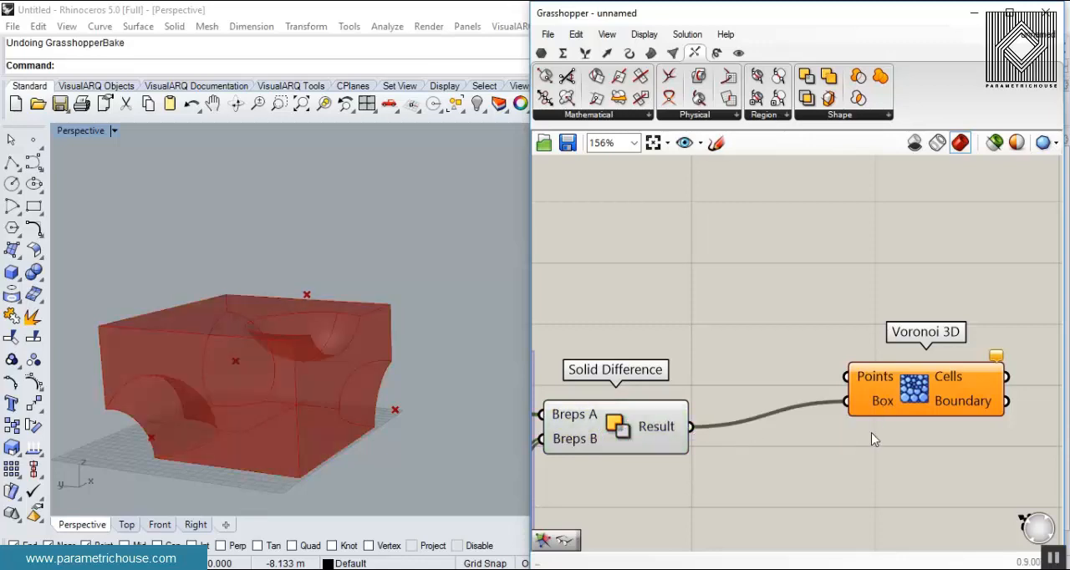
- Set multiple points inside the carved solid as the Points input of Voronoi 3D, and inspect the resulting cells
{"action": "right_click", "coordinate": [871, 380]}
{"action": "left_click", "coordinate": [936, 447]}
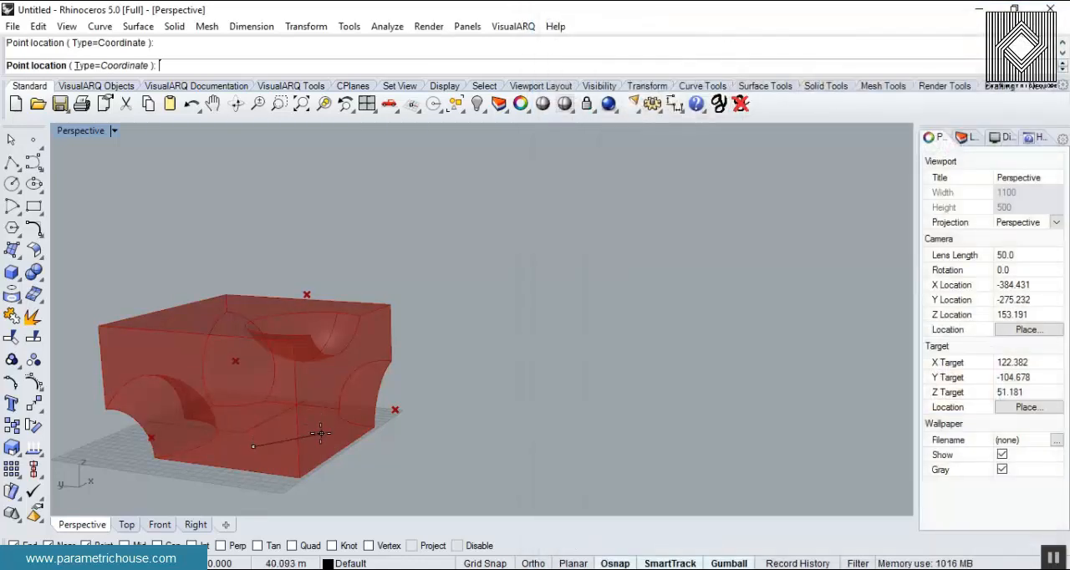
{"action": "left_click", "coordinate": [320, 377]}
{"action": "left_click", "coordinate": [907, 380]}
{"action": "right_click_drag", "start_coordinate": [338, 355], "coordinate": [287, 384]}
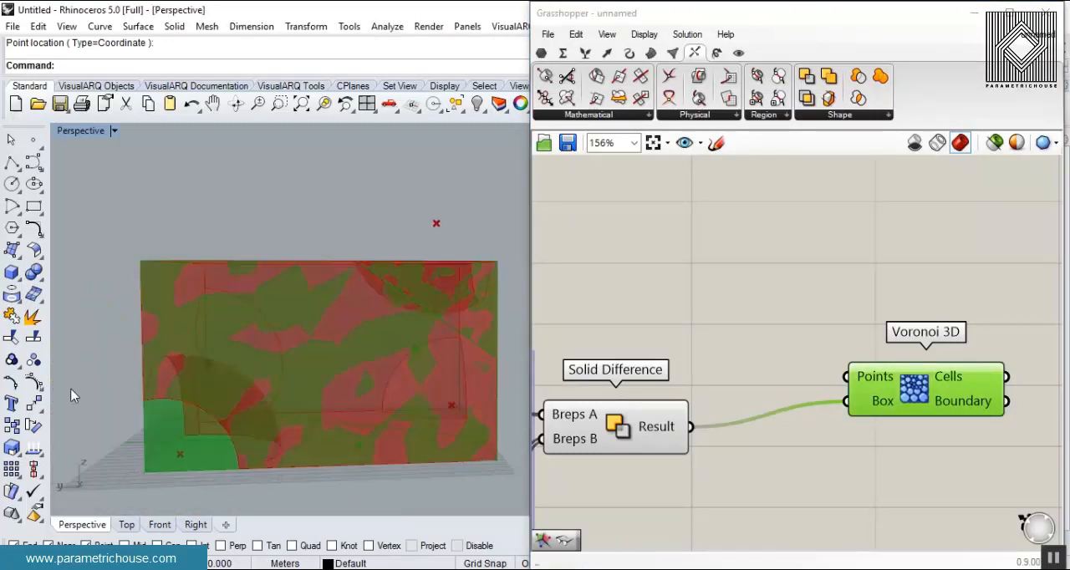
{"action": "right_click_drag", "start_coordinate": [316, 332], "coordinate": [272, 349]}
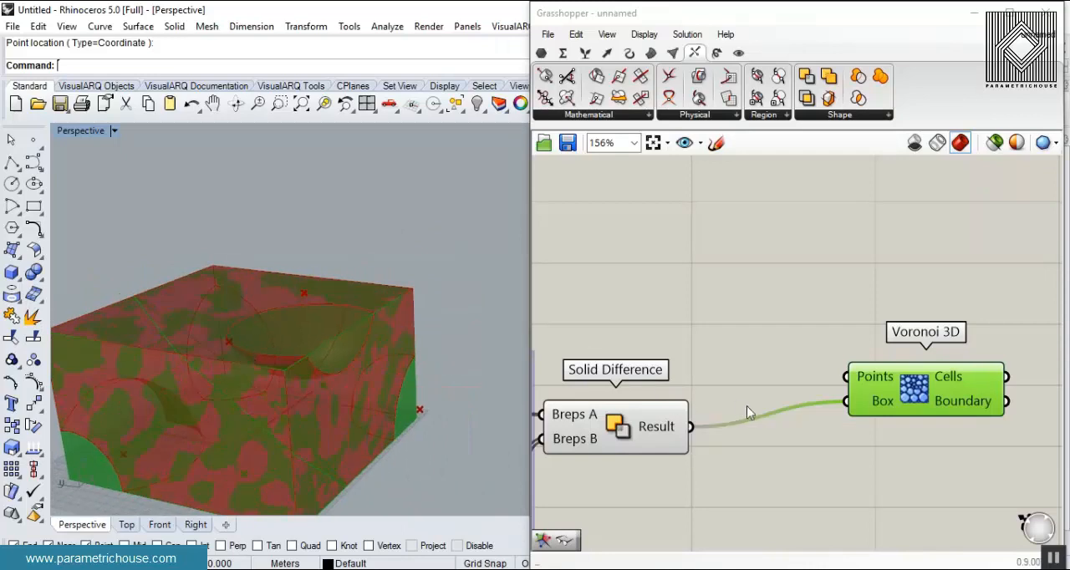
- Disconnect the Solid Difference result from Voronoi 3D's Box input and remove the picked points from its Points input
{"action": "left_click_drag", "start_coordinate": [691, 426], "coordinate": [857, 401], "text": "ctrl"}
{"action": "right_click", "coordinate": [863, 379]}
{"action": "left_click", "coordinate": [919, 531]}
{"action": "left_click", "coordinate": [726, 377]}
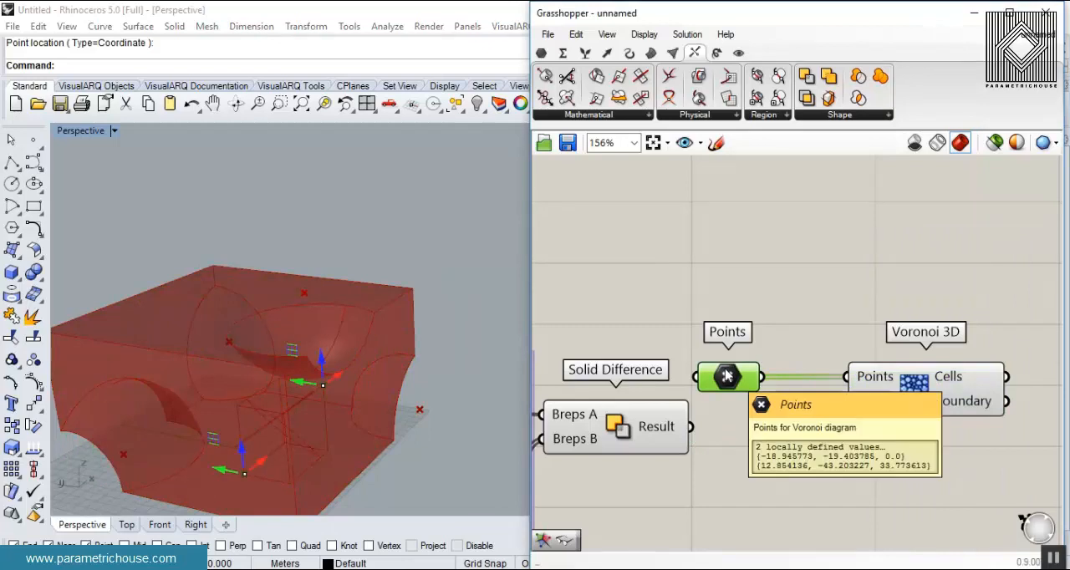
{"action": "key", "text": "Delete"}
{"action": "right_click", "coordinate": [864, 377]}
{"action": "left_click", "coordinate": [909, 492]}
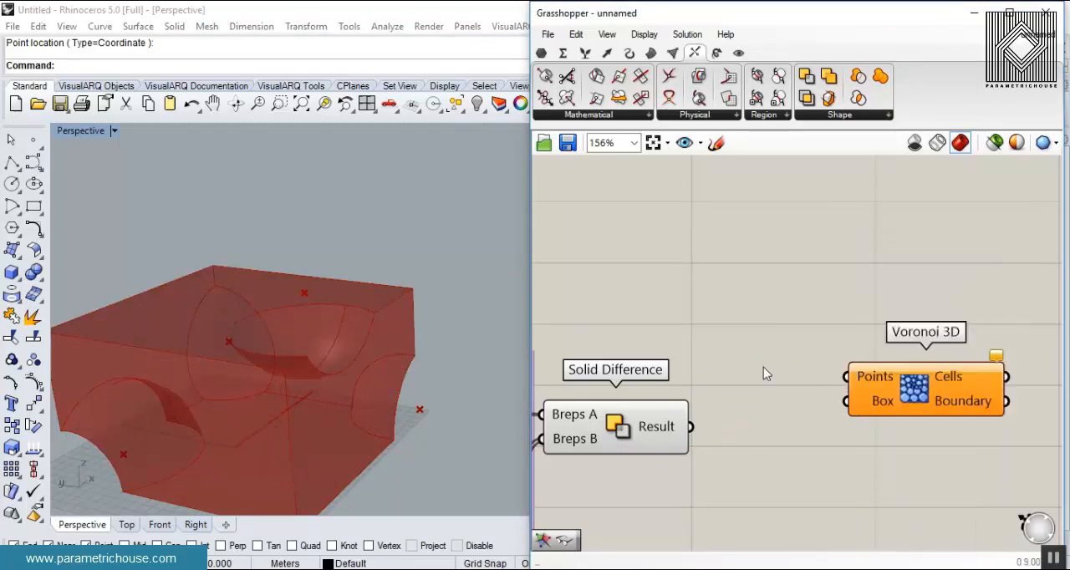
- Add a Scale component beside Solid Difference and connect the Solid Difference result to its Geometry input
{"action": "right_click_drag", "start_coordinate": [764, 368], "coordinate": [856, 338]}
{"action": "scroll", "coordinate": [292, 406], "scroll_direction": "down", "scroll_amount": 5}
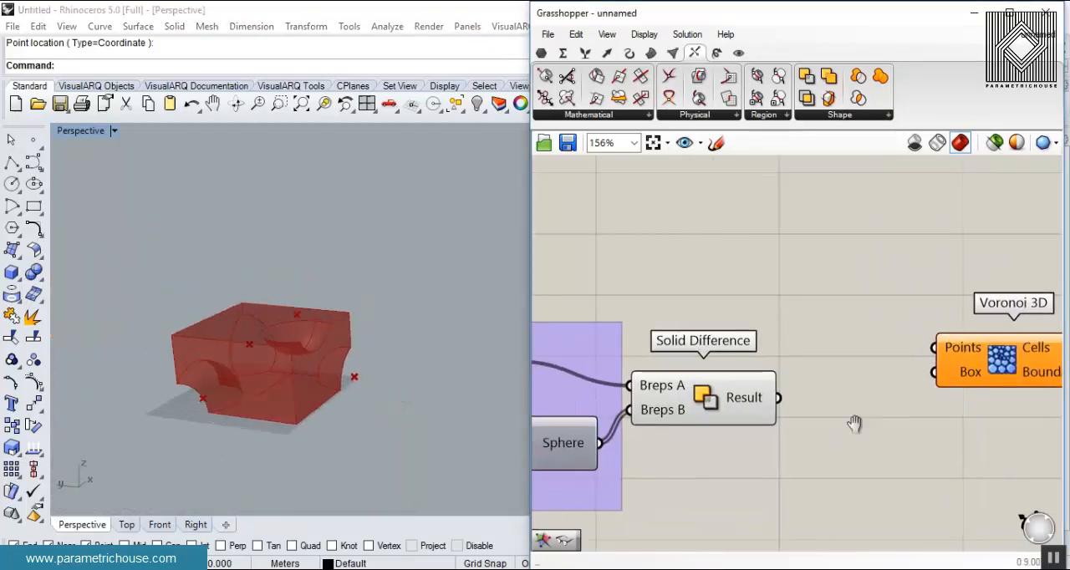
{"action": "right_click_drag", "start_coordinate": [852, 422], "coordinate": [759, 414]}
{"action": "left_click", "coordinate": [599, 396]}
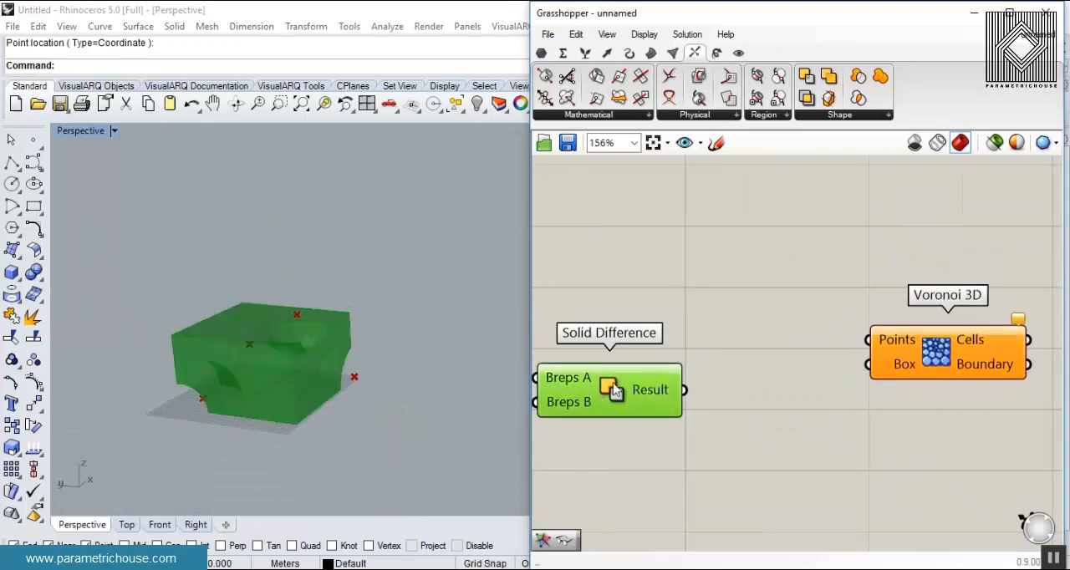
{"action": "double_click", "coordinate": [759, 423]}
{"action": "type", "text": "scale"}
{"action": "key", "text": "Return"}
{"action": "scroll", "coordinate": [701, 389], "scroll_direction": "up", "scroll_amount": 3}
{"action": "left_click_drag", "start_coordinate": [695, 369], "coordinate": [747, 422]}
{"action": "left_click", "coordinate": [682, 465]}
{"action": "right_click_drag", "start_coordinate": [681, 465], "coordinate": [780, 373]}
- Add a Volume component fed by the original Box, and connect its Centroid to the Center input of Scale
{"action": "scroll", "coordinate": [698, 402], "scroll_direction": "down", "scroll_amount": 3}
{"action": "double_click", "coordinate": [780, 217]}
{"action": "type", "text": "vol"}
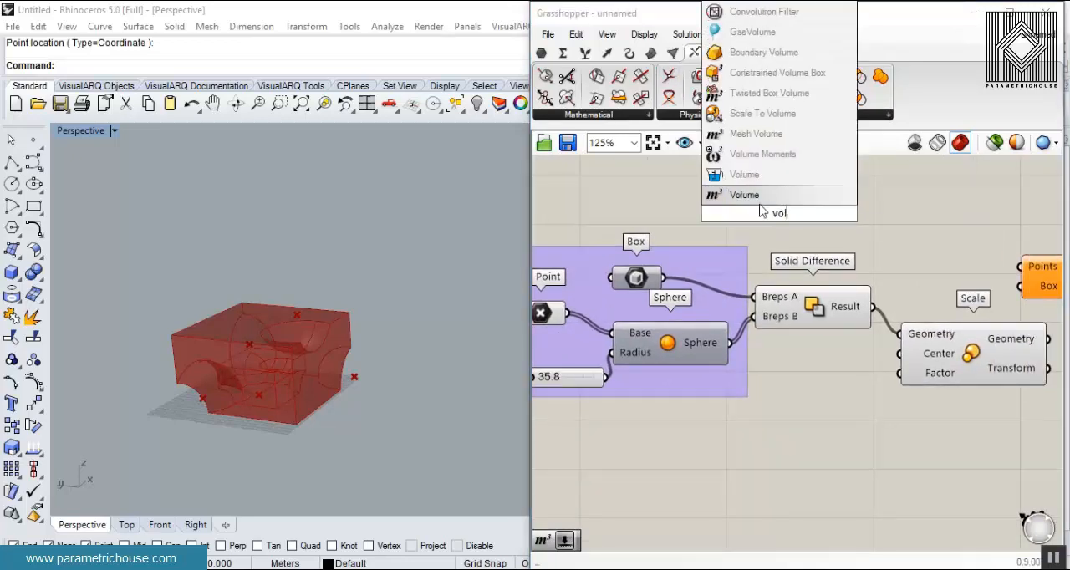
{"action": "key", "text": "Return"}
{"action": "scroll", "coordinate": [636, 322], "scroll_direction": "up", "scroll_amount": 2}
{"action": "left_click_drag", "start_coordinate": [640, 320], "coordinate": [700, 240]}
{"action": "left_click_drag", "start_coordinate": [854, 219], "coordinate": [870, 478]}
{"action": "right_click_drag", "start_coordinate": [869, 478], "coordinate": [825, 361]}
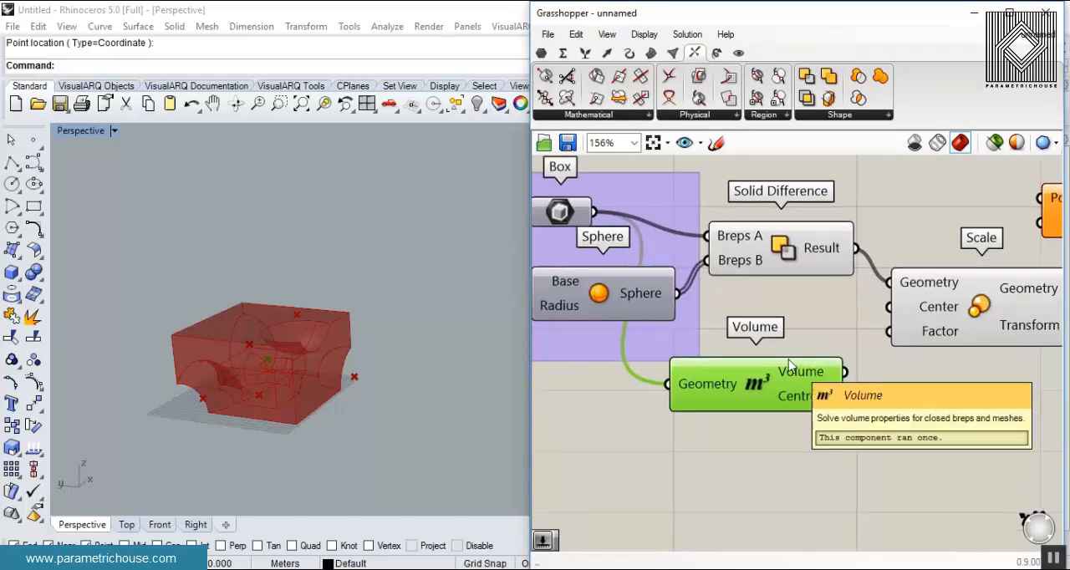
{"action": "left_click_drag", "start_coordinate": [836, 400], "coordinate": [897, 322]}
{"action": "left_click", "coordinate": [920, 396]}
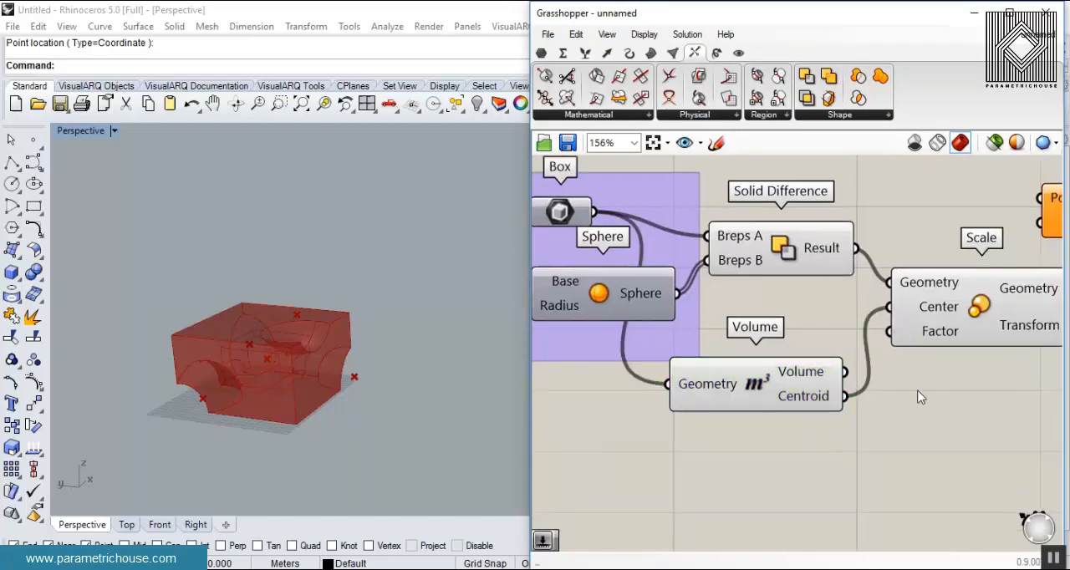
{"action": "right_click_drag", "start_coordinate": [920, 396], "coordinate": [836, 371]}
{"action": "left_click_drag", "start_coordinate": [874, 292], "coordinate": [921, 351]}
- Try a Scale factor of 2 from a number slider, and delete that slider
{"action": "double_click", "coordinate": [728, 433]}
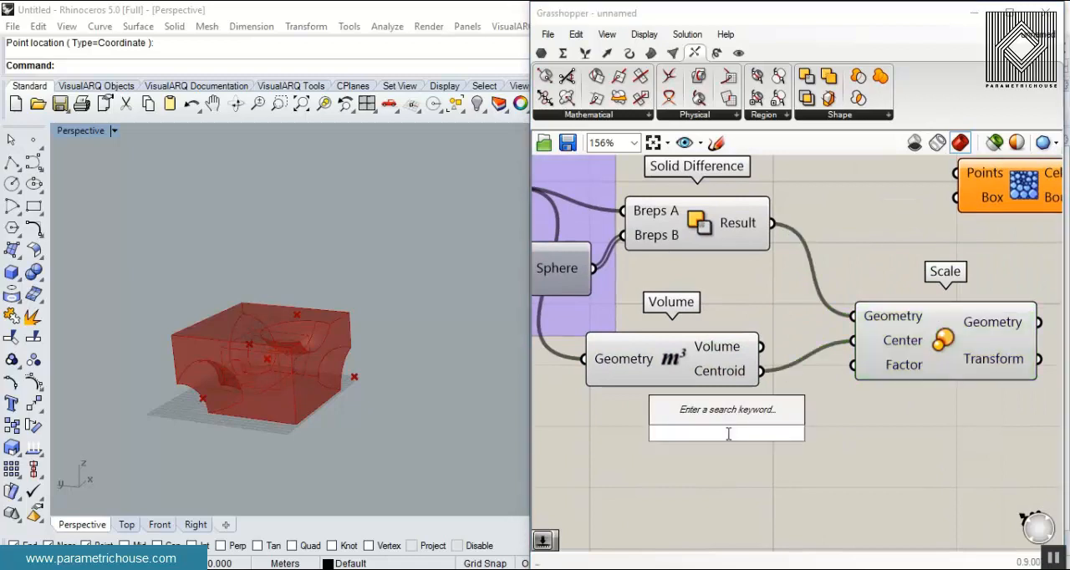
{"action": "type", "text": "2"}
{"action": "key", "text": "Return"}
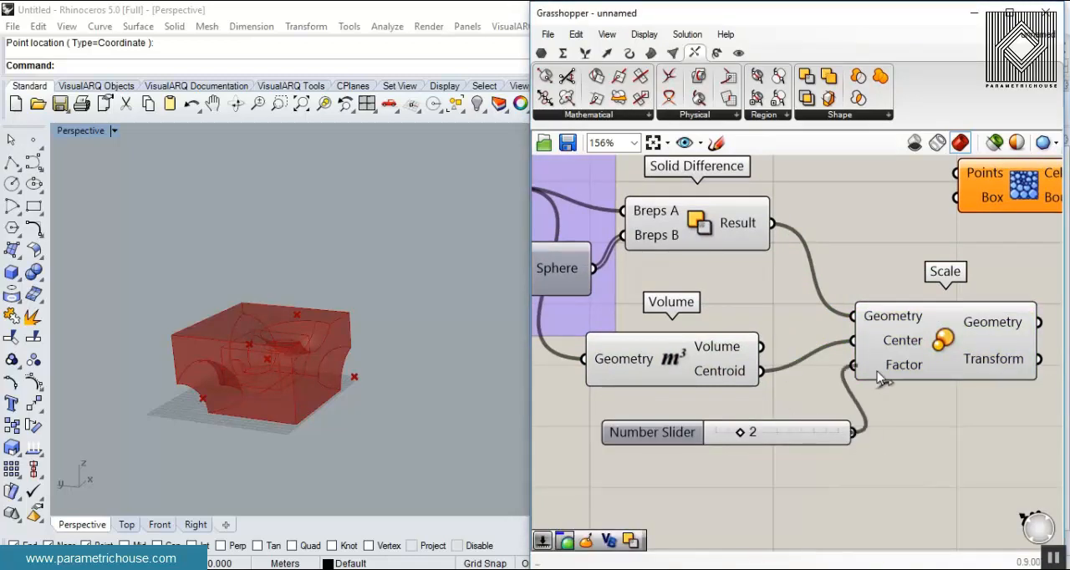
{"action": "left_click", "coordinate": [911, 363]}
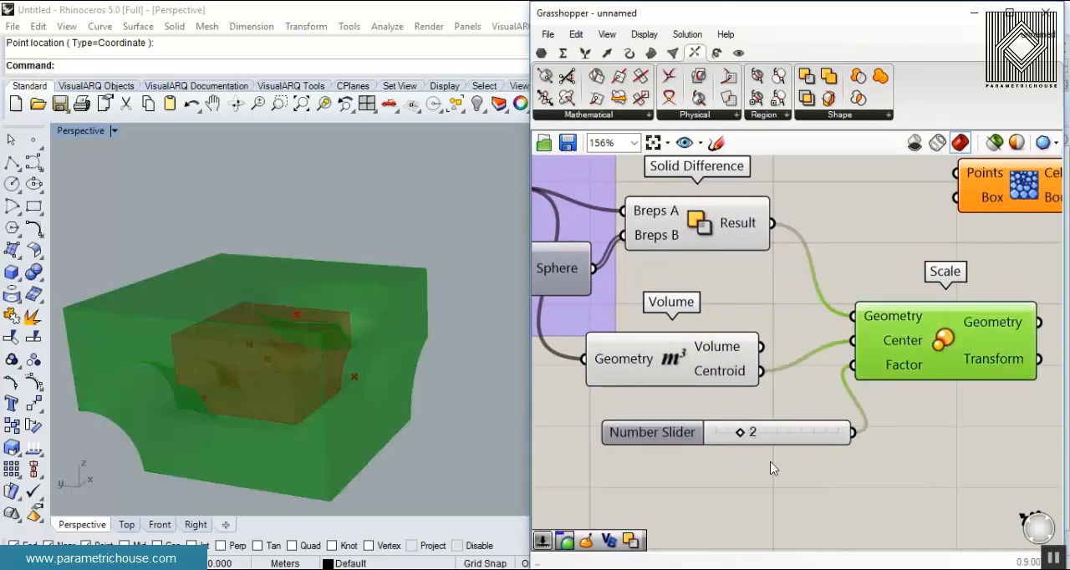
{"action": "left_click", "coordinate": [781, 435]}
{"action": "key", "text": "Delete"}
- Add a number slider with the value 1.35 and connect it to the Factor input of Scale
{"action": "double_click", "coordinate": [758, 425]}
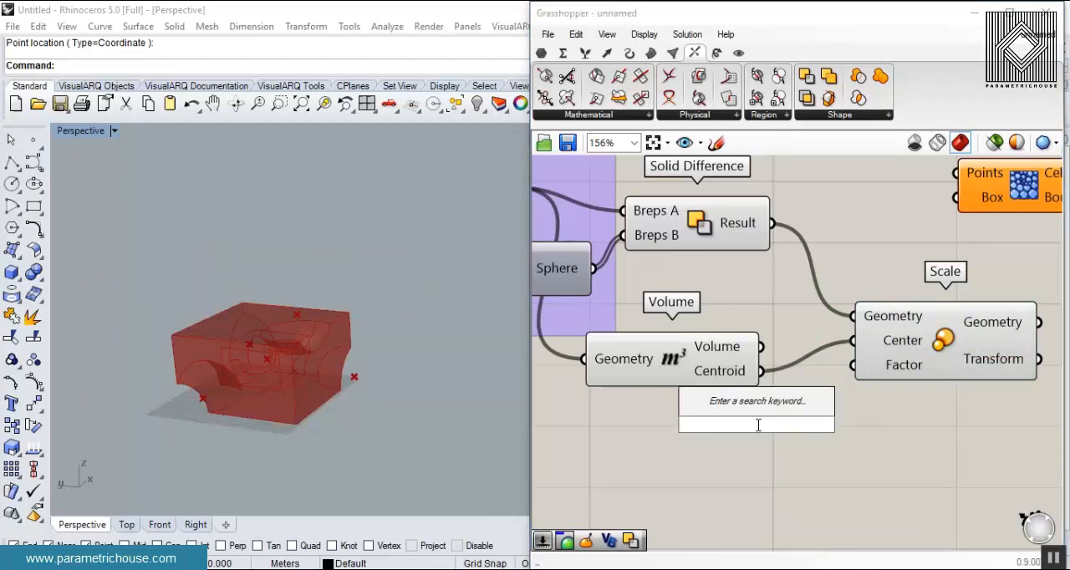
{"action": "type", "text": "1.35"}
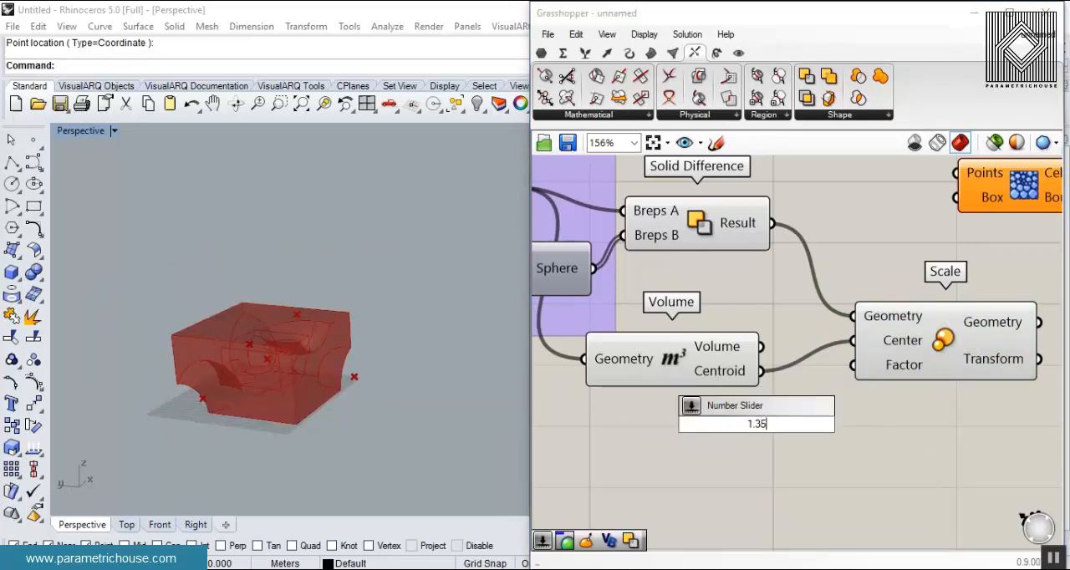
{"action": "key", "text": "Return"}
{"action": "left_click_drag", "start_coordinate": [885, 424], "coordinate": [859, 377]}
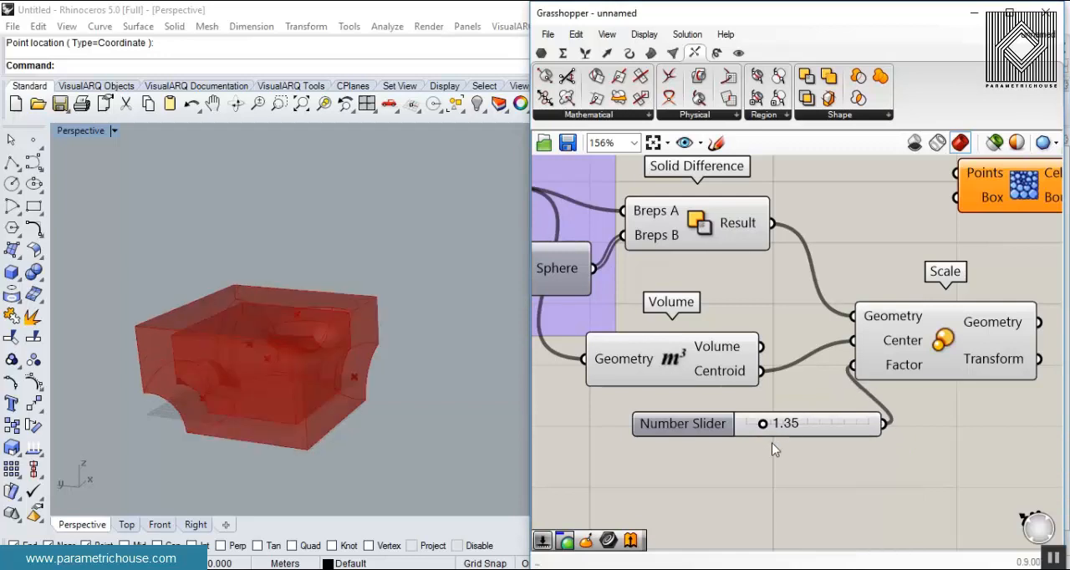
{"action": "mouse_move", "coordinate": [763, 424]}
{"action": "left_mouse_down"}
{"action": "mouse_move", "coordinate": [774, 426]}
{"action": "mouse_move", "coordinate": [762, 426]}
{"action": "left_mouse_up"}
{"action": "right_click_drag", "start_coordinate": [918, 361], "coordinate": [863, 372]}
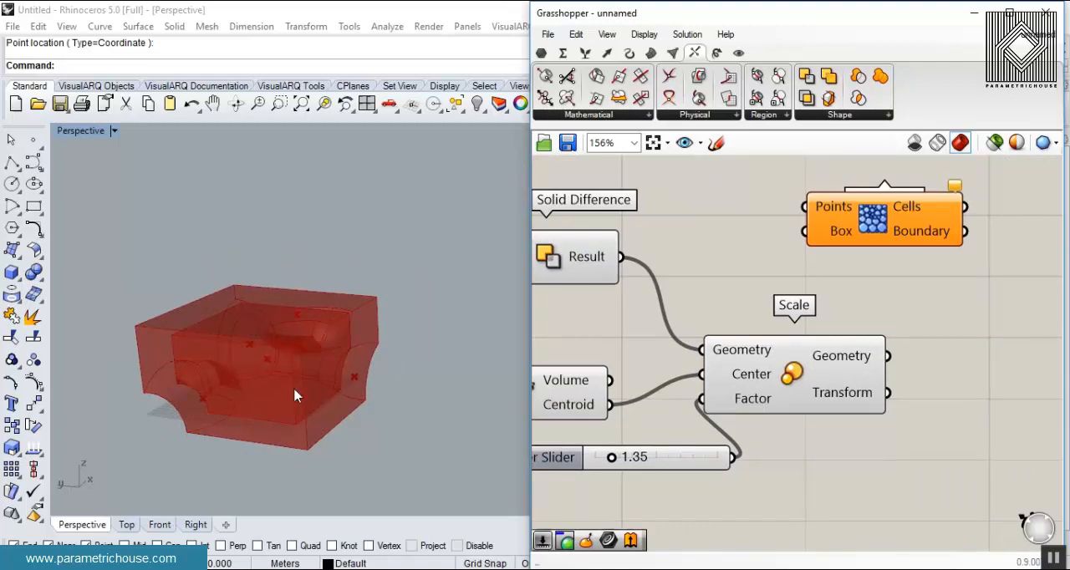
- Add a Box parameter fed by the Scale component's Geometry output, and hide the Scale preview
{"action": "right_click_drag", "start_coordinate": [933, 326], "coordinate": [837, 330]}
{"action": "left_click_drag", "start_coordinate": [798, 238], "coordinate": [891, 247]}
{"action": "left_click", "coordinate": [877, 375]}
{"action": "double_click", "coordinate": [832, 349]}
{"action": "type", "text": "box"}
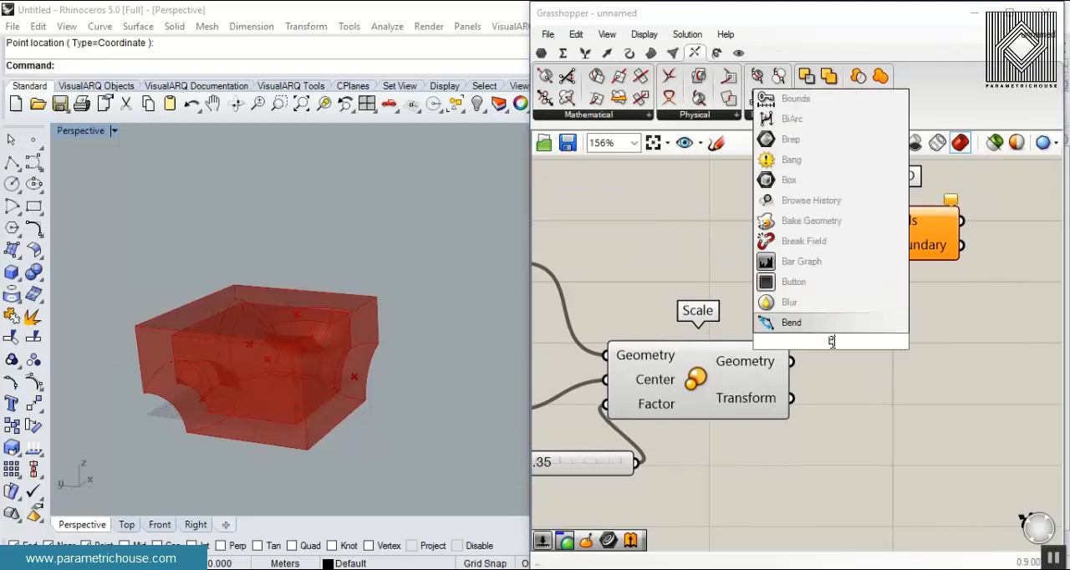
{"action": "key", "text": "Return"}
{"action": "mouse_move", "coordinate": [829, 346]}
{"action": "left_mouse_down"}
{"action": "mouse_move", "coordinate": [851, 355]}
{"action": "mouse_move", "coordinate": [821, 353]}
{"action": "left_mouse_up"}
{"action": "right_click", "coordinate": [699, 376]}
{"action": "left_click", "coordinate": [732, 407]}
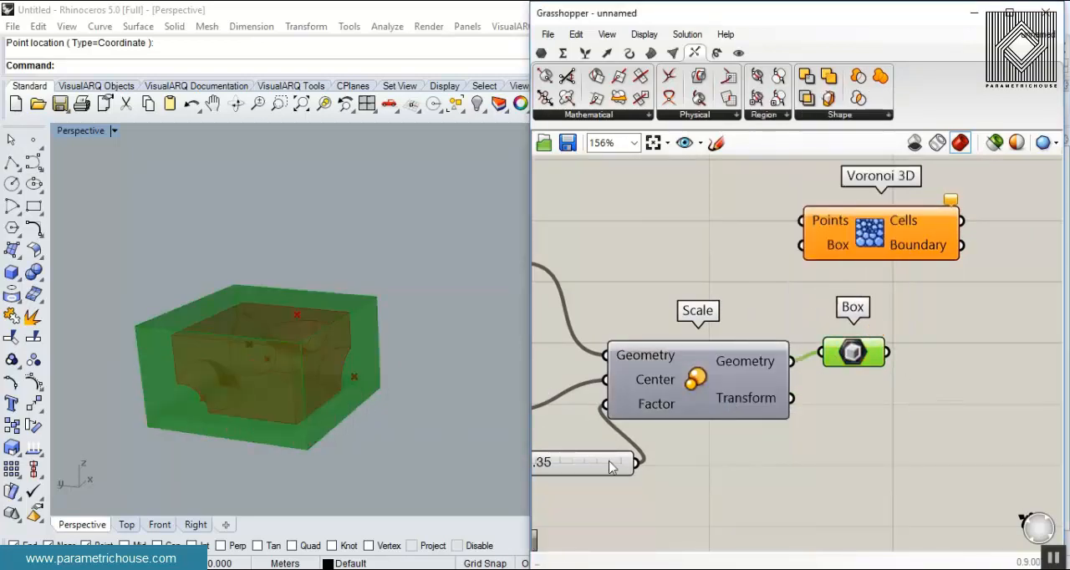
- Set the Scale factor slider to 1.48 and inspect the enclosing box around the carved solid
{"action": "right_click_drag", "start_coordinate": [609, 461], "coordinate": [689, 442]}
{"action": "left_click_drag", "start_coordinate": [596, 444], "coordinate": [599, 443]}
{"action": "left_click_drag", "start_coordinate": [600, 445], "coordinate": [594, 444]}
{"action": "left_click", "coordinate": [353, 359]}
{"action": "scroll", "coordinate": [397, 320], "scroll_direction": "up", "scroll_amount": 5}
{"action": "right_click_drag", "start_coordinate": [397, 320], "coordinate": [395, 334]}
{"action": "scroll", "coordinate": [420, 330], "scroll_direction": "down", "scroll_amount": 3}
- Reposition Voronoi 3D and connect the scaled Box parameter to its Box input
{"action": "right_click_drag", "start_coordinate": [844, 294], "coordinate": [718, 342]}
{"action": "left_click_drag", "start_coordinate": [822, 262], "coordinate": [966, 291]}
{"action": "left_click", "coordinate": [838, 401]}
{"action": "left_click", "coordinate": [943, 400]}
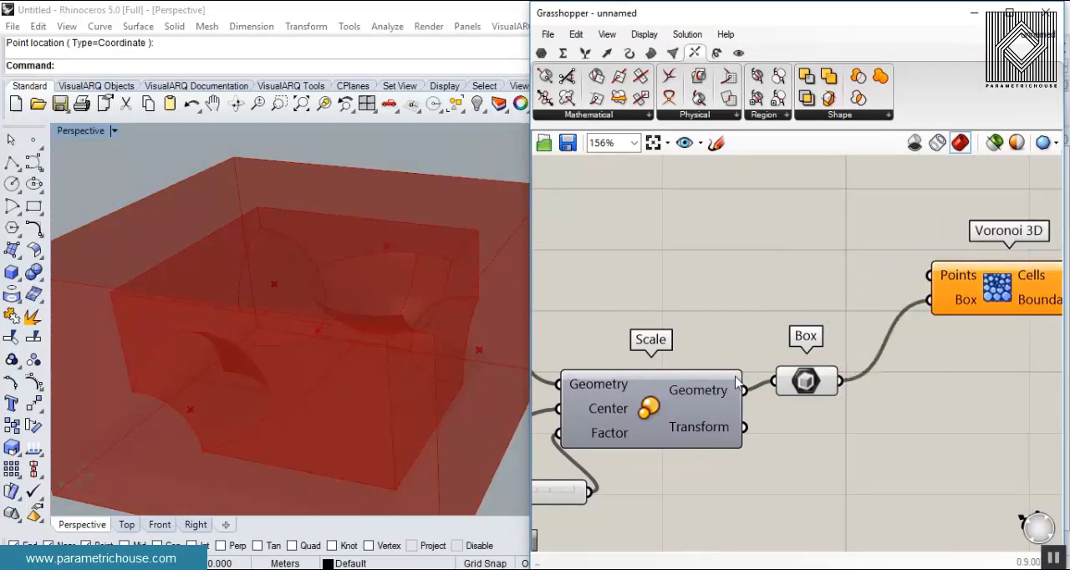
- Add a Populate Geometry component, connect the scaled Box to its Geometry input, and inspect the scattered points
{"action": "double_click", "coordinate": [890, 435]}
{"action": "type", "text": "pop"}
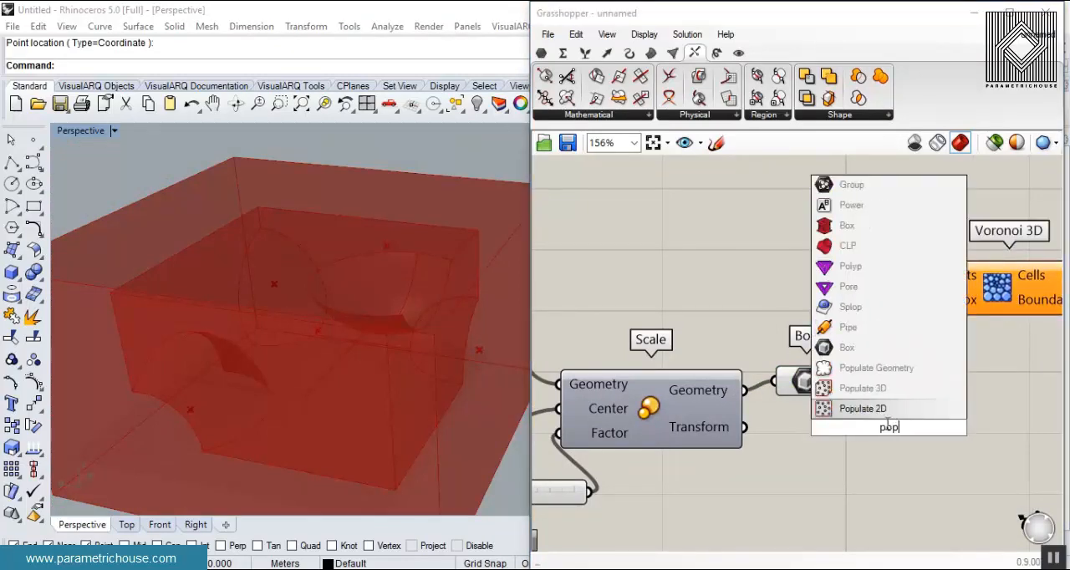
{"action": "left_click", "coordinate": [876, 372]}
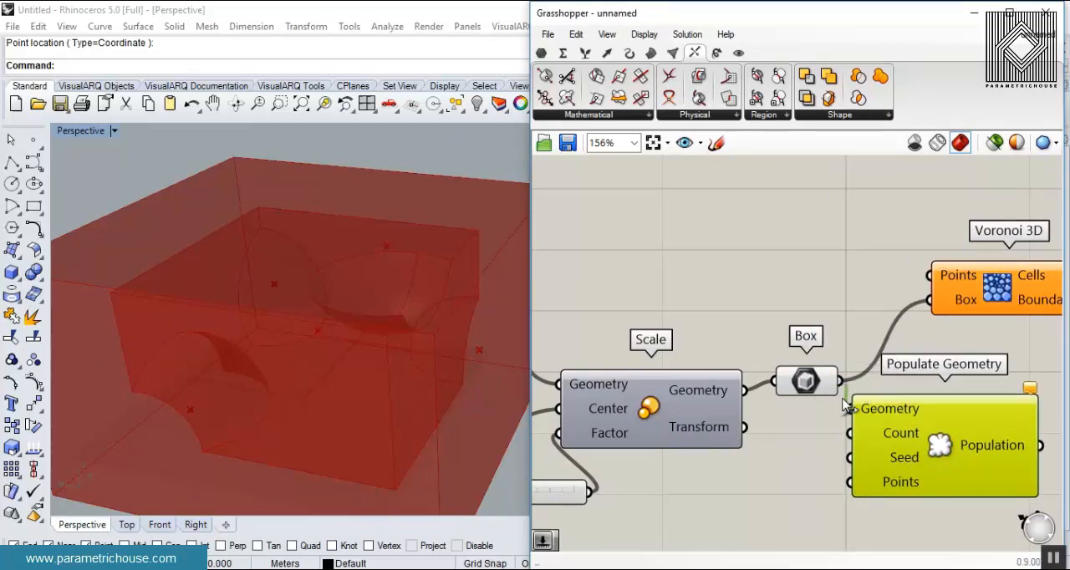
{"action": "right_click_drag", "start_coordinate": [500, 418], "coordinate": [247, 339]}
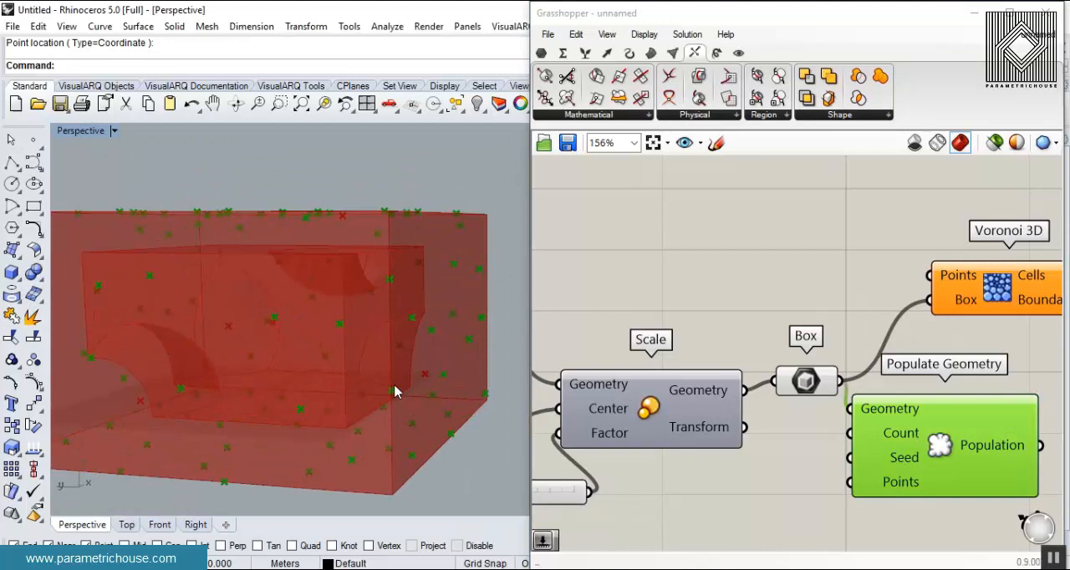
- Move Populate Geometry above Scale and replace its Geometry input with the Solid Difference result
{"action": "scroll", "coordinate": [929, 436], "scroll_direction": "down", "scroll_amount": 4}
{"action": "left_click_drag", "start_coordinate": [910, 424], "coordinate": [779, 358]}
{"action": "scroll", "coordinate": [820, 369], "scroll_direction": "up", "scroll_amount": 3}
{"action": "left_click", "coordinate": [683, 323]}
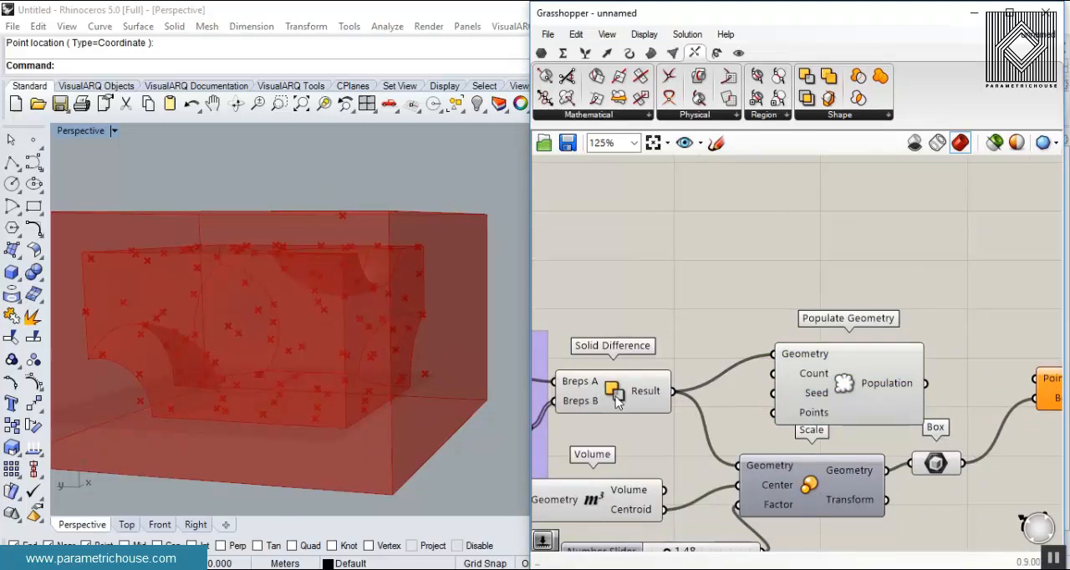
- Highlight the Populate Geometry points and examine their distribution over the carved solid's surfaces
{"action": "left_click", "coordinate": [843, 393]}
{"action": "right_click_drag", "start_coordinate": [284, 338], "coordinate": [251, 364]}
{"action": "scroll", "coordinate": [406, 332], "scroll_direction": "up", "scroll_amount": 4}
{"action": "right_click_drag", "start_coordinate": [406, 332], "coordinate": [233, 322]}
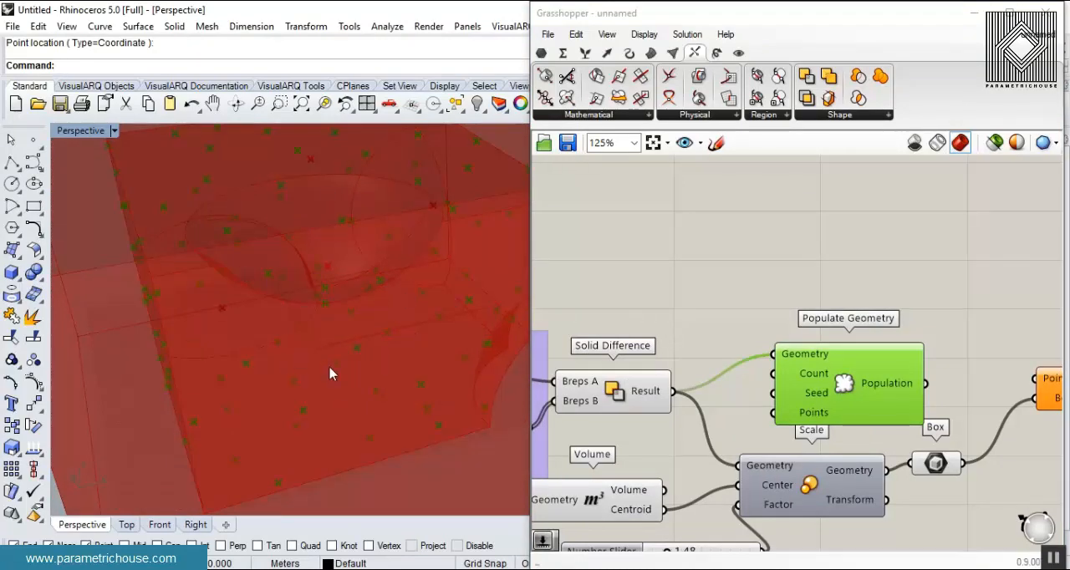
{"action": "scroll", "coordinate": [262, 334], "scroll_direction": "down", "scroll_amount": 7}
{"action": "right_click_drag", "start_coordinate": [333, 269], "coordinate": [251, 365]}
{"action": "scroll", "coordinate": [237, 360], "scroll_direction": "up", "scroll_amount": 4}
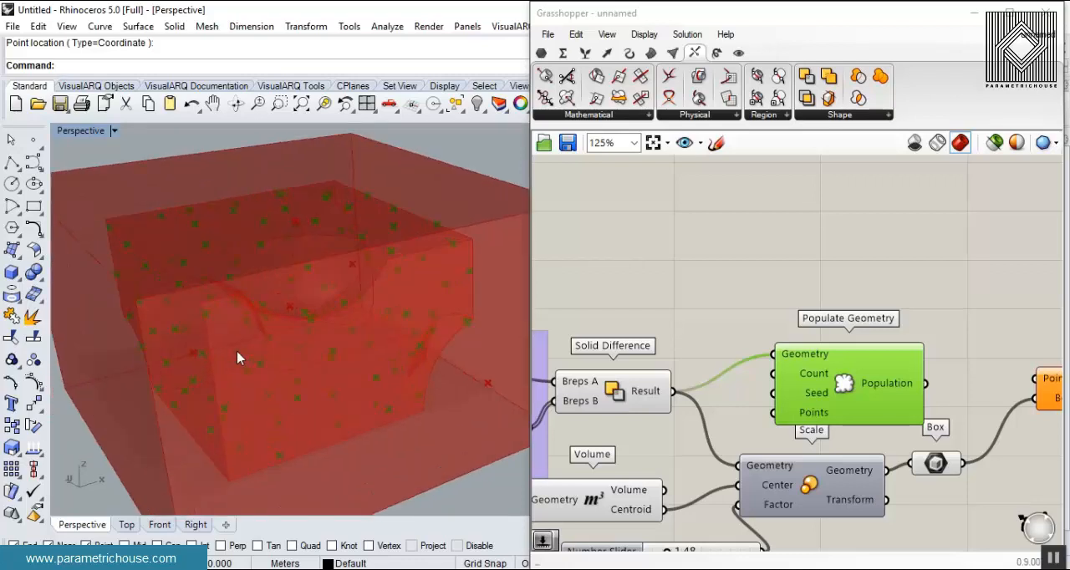
- Add a number slider with the value 120 and connect it to the Count input of Populate Geometry
{"action": "right_click_drag", "start_coordinate": [657, 300], "coordinate": [602, 300]}
{"action": "left_click_drag", "start_coordinate": [751, 379], "coordinate": [768, 313]}
{"action": "right_click_drag", "start_coordinate": [678, 287], "coordinate": [737, 348]}
{"action": "double_click", "coordinate": [637, 329]}
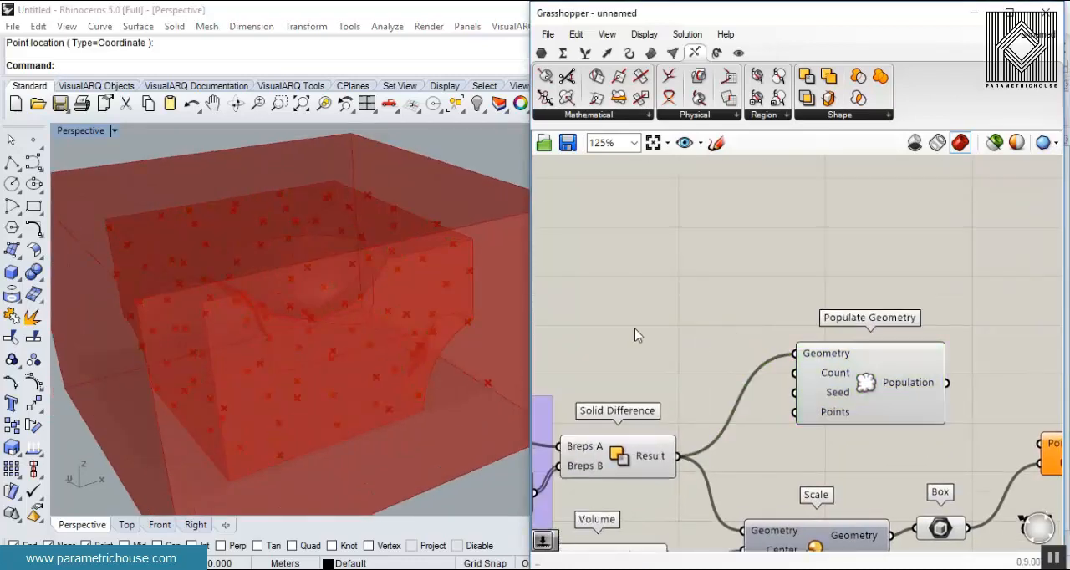
{"action": "type", "text": "number slider"}
{"action": "key", "text": "Return"}
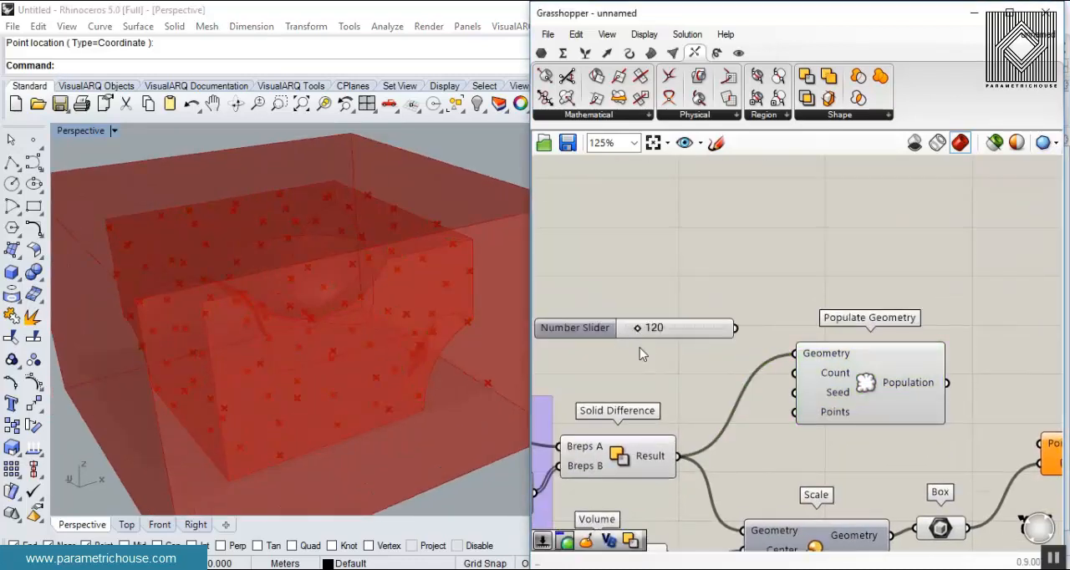
{"action": "scroll", "coordinate": [739, 338], "scroll_direction": "up", "scroll_amount": 3}
{"action": "left_click_drag", "start_coordinate": [817, 389], "coordinate": [826, 388]}
{"action": "left_click_drag", "start_coordinate": [711, 331], "coordinate": [729, 386]}
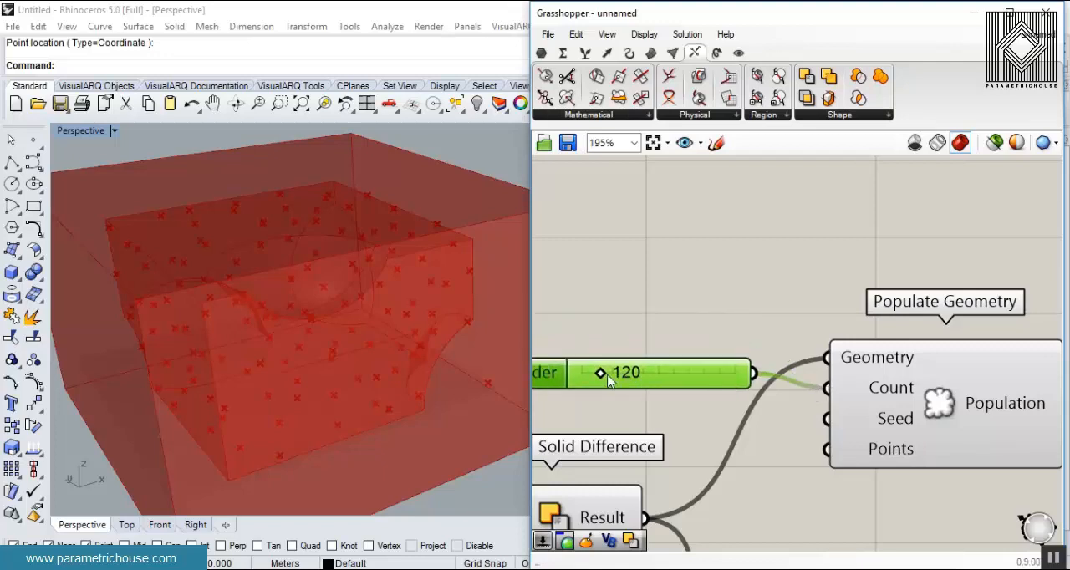
- Connect the Population output of Populate Geometry to the Points input of Voronoi 3D
{"action": "scroll", "coordinate": [693, 365], "scroll_direction": "down", "scroll_amount": 3}
{"action": "right_click_drag", "start_coordinate": [891, 389], "coordinate": [705, 301]}
{"action": "scroll", "coordinate": [706, 302], "scroll_direction": "up", "scroll_amount": 3}
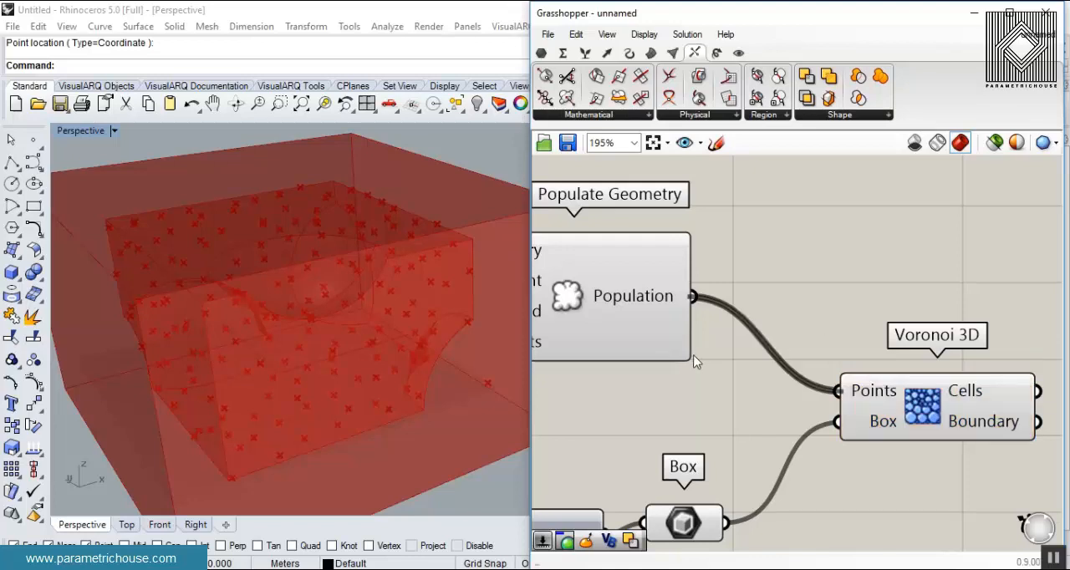
{"action": "right_click_drag", "start_coordinate": [677, 416], "coordinate": [809, 383]}
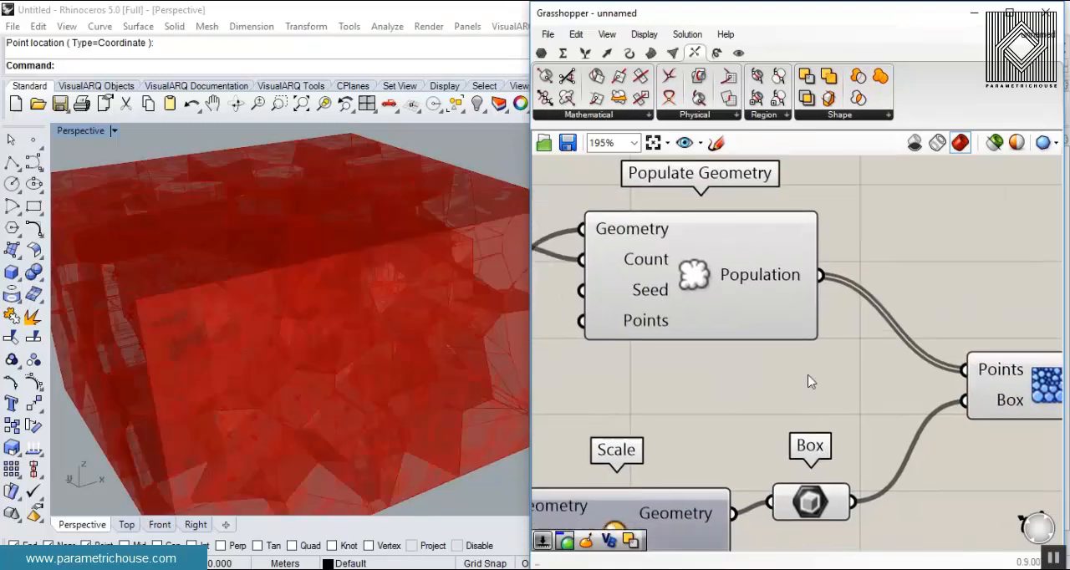
- Hide the previews of Populate Geometry and the scaled Box parameter, and inspect the Voronoi 3D cells from several angles
{"action": "right_click", "coordinate": [677, 280]}
{"action": "left_click", "coordinate": [741, 311]}
{"action": "scroll", "coordinate": [647, 307], "scroll_direction": "down", "scroll_amount": 3}
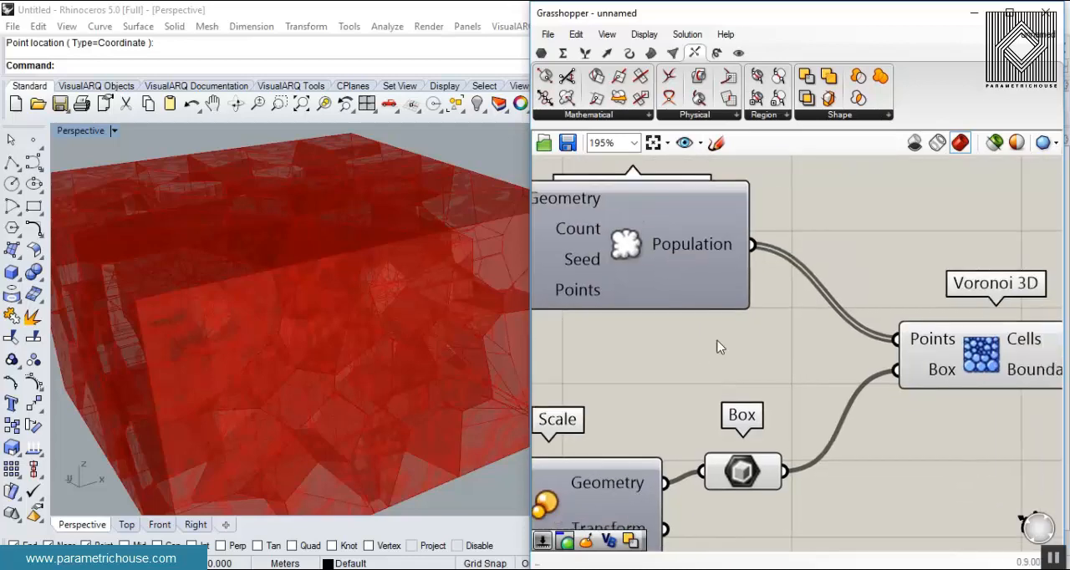
{"action": "right_click", "coordinate": [732, 413]}
{"action": "left_click", "coordinate": [776, 234]}
{"action": "right_click_drag", "start_coordinate": [375, 327], "coordinate": [462, 230]}
{"action": "scroll", "coordinate": [341, 370], "scroll_direction": "up", "scroll_amount": 4}
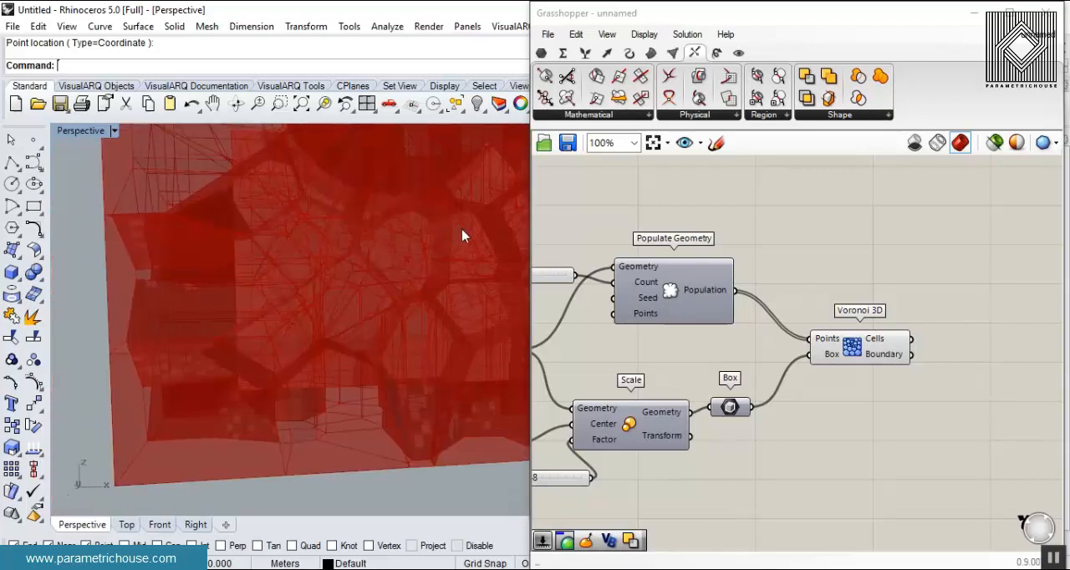
{"action": "right_click_drag", "start_coordinate": [372, 294], "coordinate": [421, 350]}
{"action": "scroll", "coordinate": [420, 339], "scroll_direction": "down", "scroll_amount": 2}
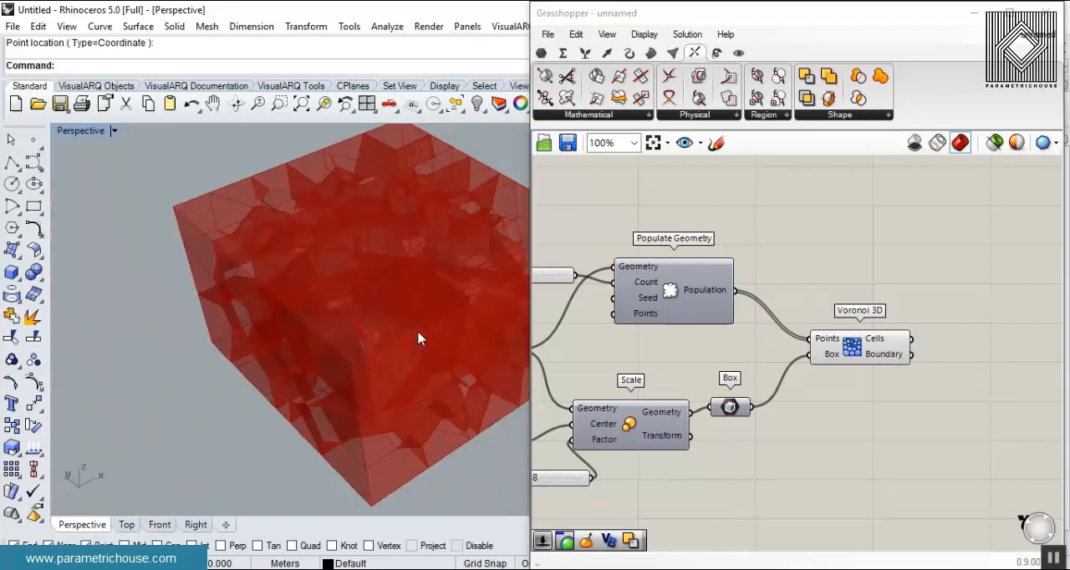
- Bake the Cells output of Voronoi 3D with the default attributes and close the Grasshopper window
{"action": "right_click", "coordinate": [885, 341]}
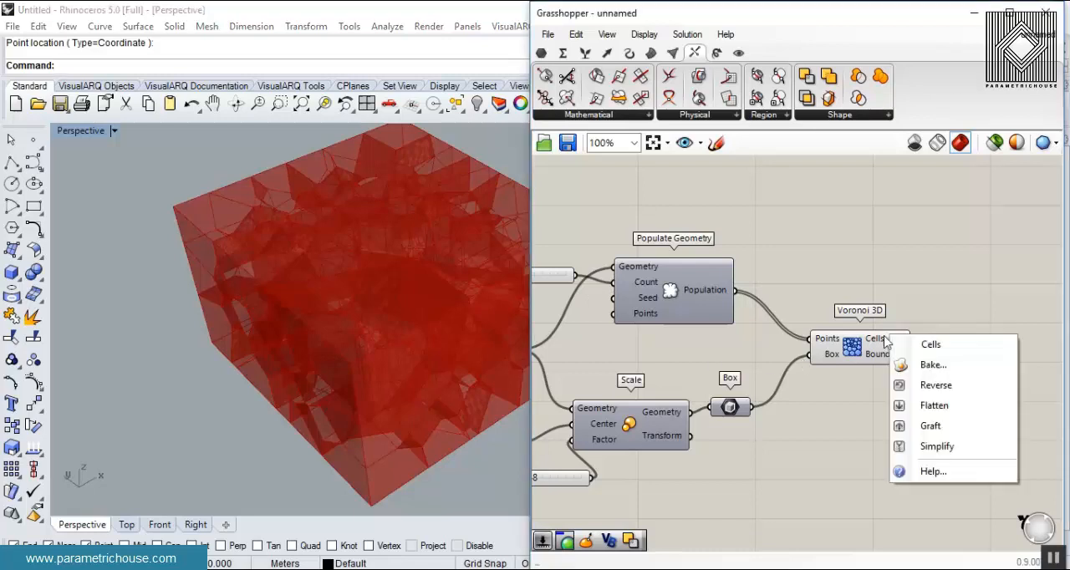
{"action": "left_click", "coordinate": [916, 368]}
{"action": "left_click", "coordinate": [931, 513]}
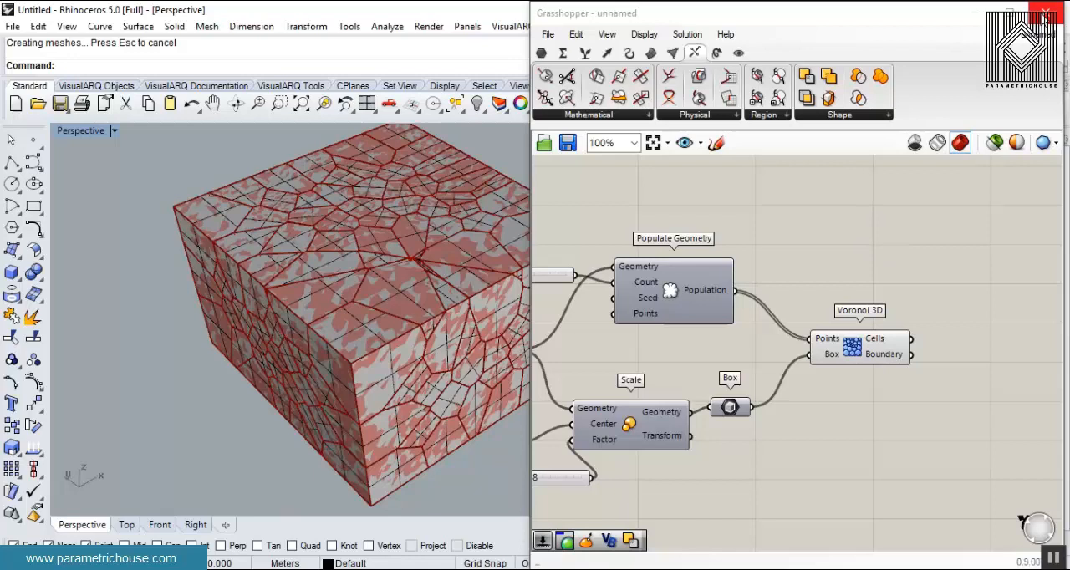
{"action": "left_click", "coordinate": [1044, 16]}
- Pull two baked Voronoi cells out of the block's front face to reveal the cells behind them
{"action": "right_click_drag", "start_coordinate": [492, 362], "coordinate": [645, 316]}
{"action": "scroll", "coordinate": [645, 316], "scroll_direction": "down", "scroll_amount": 5}
{"action": "scroll", "coordinate": [552, 383], "scroll_direction": "up", "scroll_amount": 7}
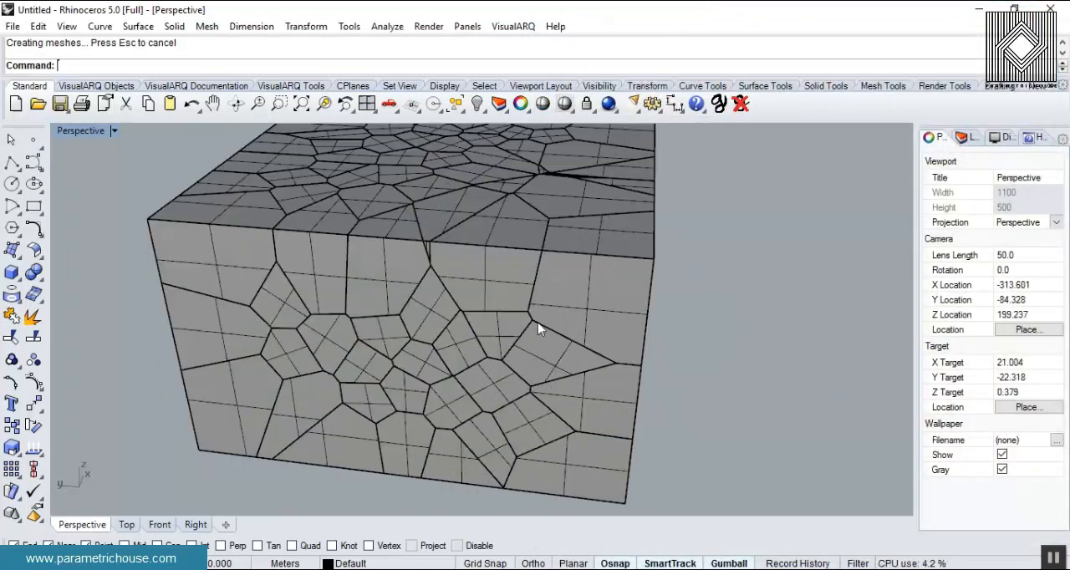
{"action": "left_click_drag", "start_coordinate": [580, 287], "coordinate": [751, 368]}
{"action": "left_click_drag", "start_coordinate": [519, 283], "coordinate": [703, 385]}
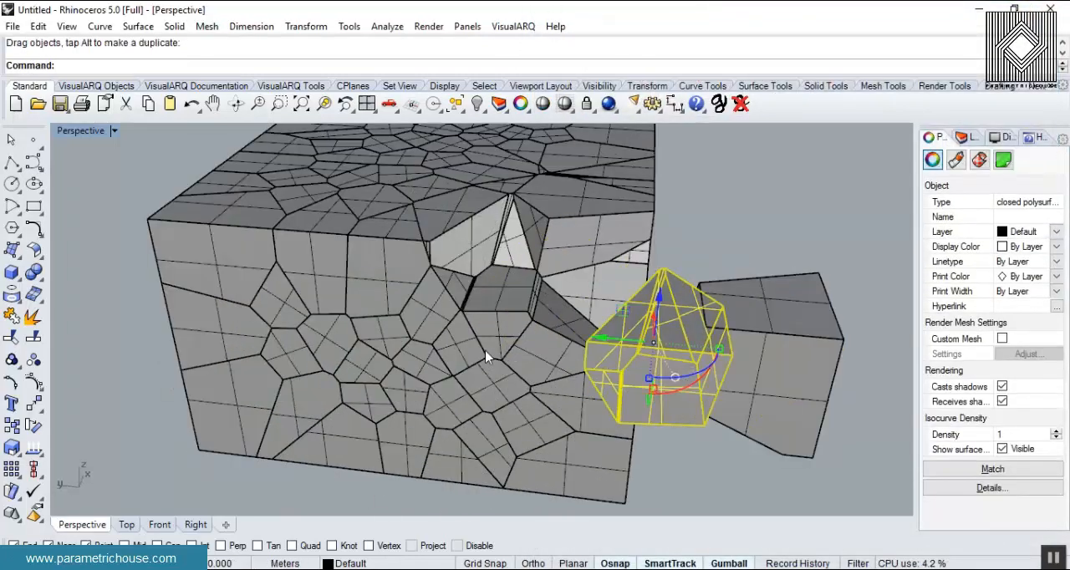
- Undo the moves of the pulled-out cells and the bake, and reopen the Grasshopper window
{"action": "scroll", "coordinate": [483, 358], "scroll_direction": "down", "scroll_amount": 5}
{"action": "scroll", "coordinate": [446, 354], "scroll_direction": "up", "scroll_amount": 5}
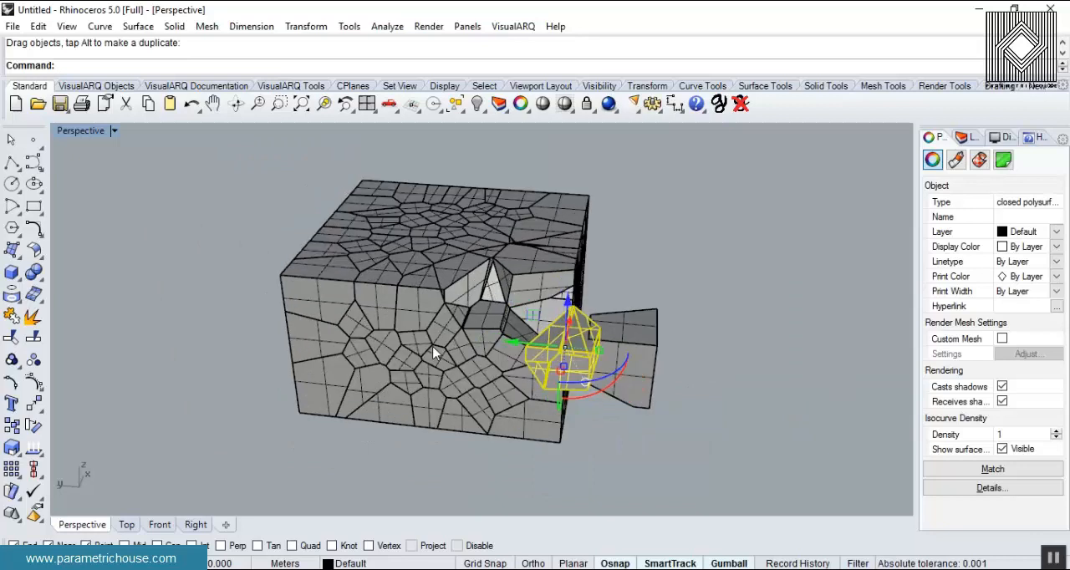
{"action": "scroll", "coordinate": [415, 336], "scroll_direction": "down", "scroll_amount": 6}
{"action": "left_click", "coordinate": [627, 292]}
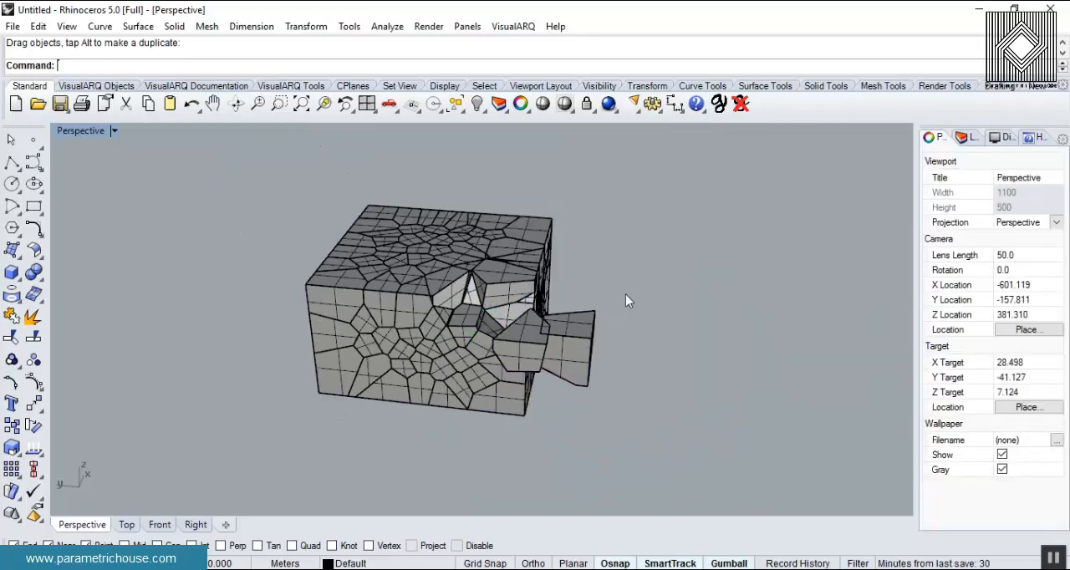
{"action": "key", "text": "ctrl+z"}
{"action": "key", "text": "ctrl+z"}
{"action": "left_click", "coordinate": [656, 292]}
{"action": "key", "text": "ctrl+z"}
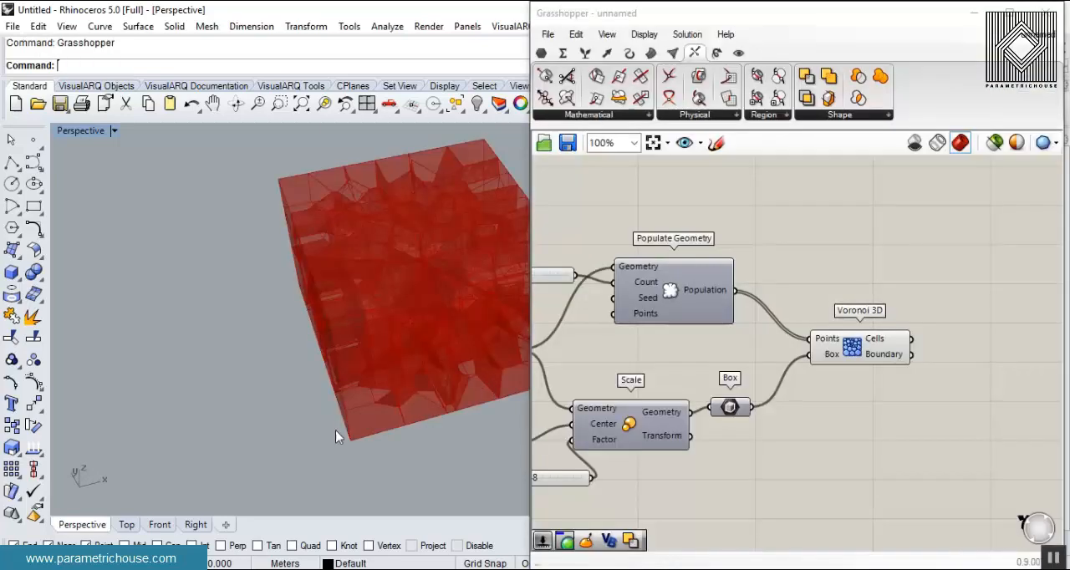
- Add a Brep | Brep intersection component to the canvas near Voronoi 3D
{"action": "scroll", "coordinate": [473, 305], "scroll_direction": "up", "scroll_amount": 2}
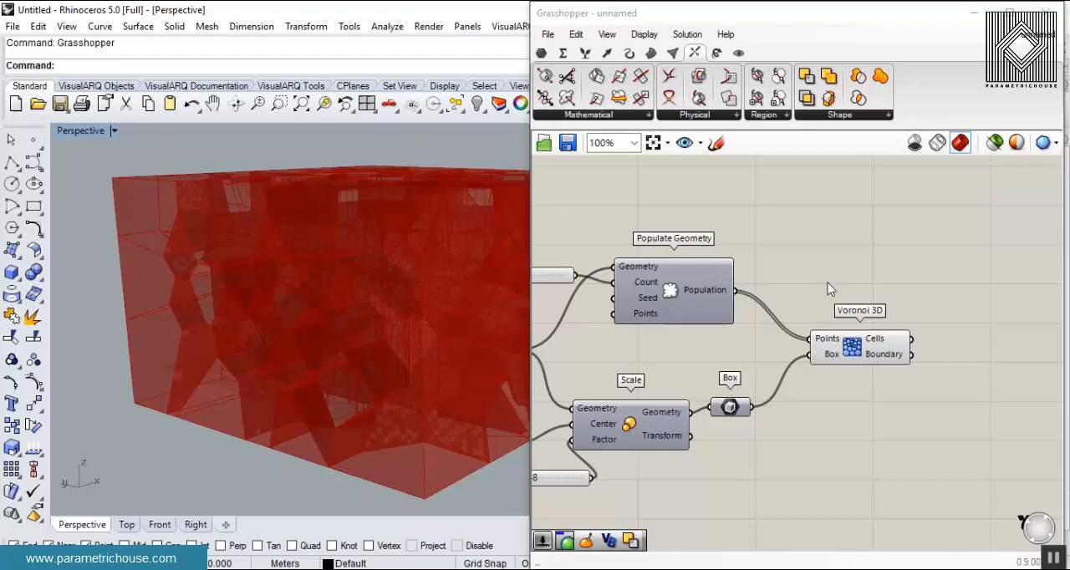
{"action": "mouse_move", "coordinate": [694, 53]}
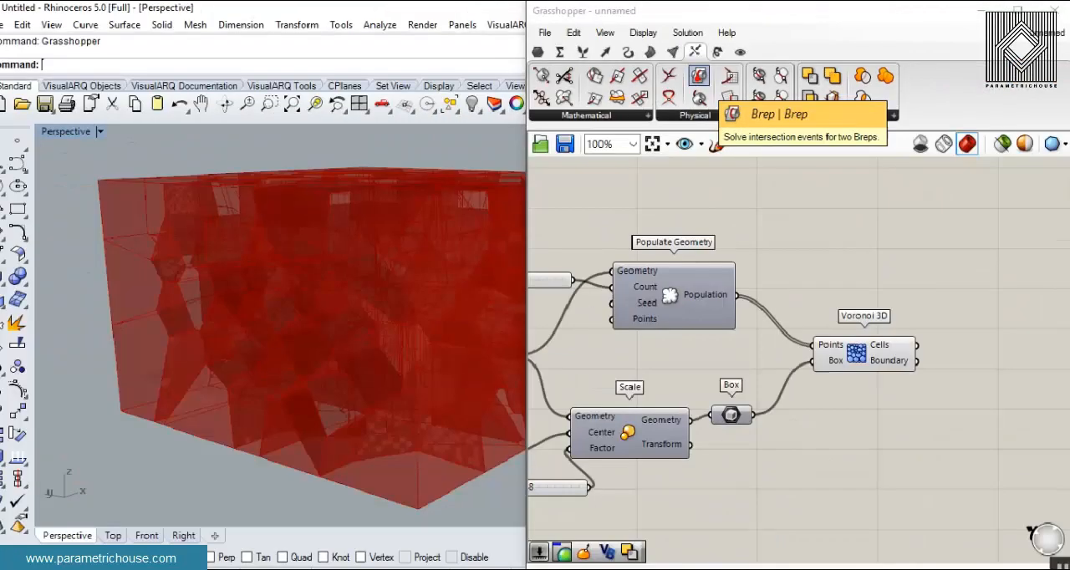
{"action": "left_click", "coordinate": [703, 75]}
{"action": "left_click", "coordinate": [944, 267]}
{"action": "right_click_drag", "start_coordinate": [871, 295], "coordinate": [828, 249]}
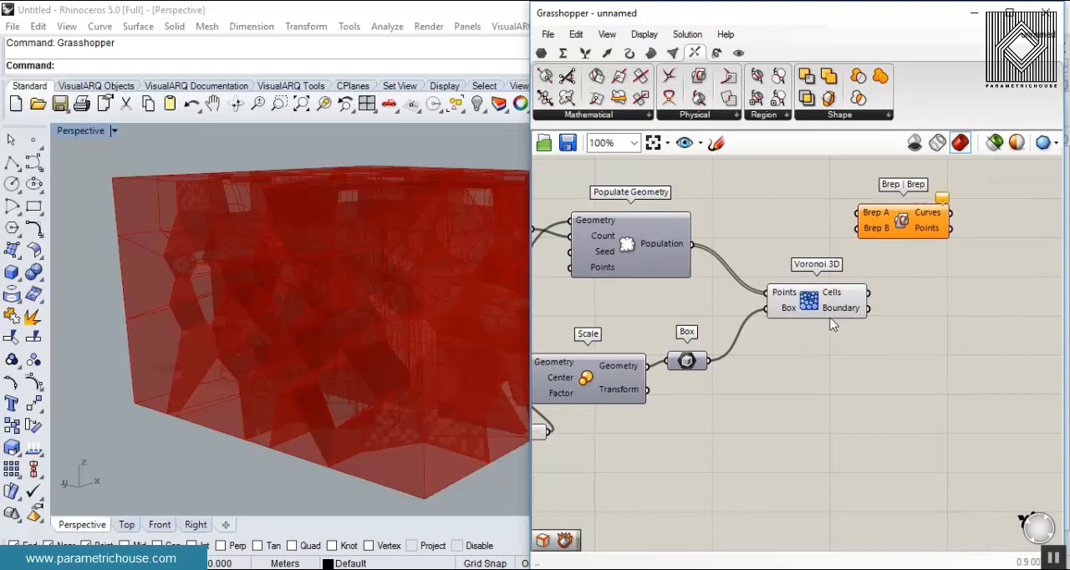
- Connect the Voronoi 3D Cells output to Brep A and the Solid Difference Result to Brep B of Brep | Brep
{"action": "scroll", "coordinate": [831, 325], "scroll_direction": "up", "scroll_amount": 3}
{"action": "left_click_drag", "start_coordinate": [808, 257], "coordinate": [915, 402]}
{"action": "right_click_drag", "start_coordinate": [911, 402], "coordinate": [995, 292]}
{"action": "scroll", "coordinate": [910, 302], "scroll_direction": "down", "scroll_amount": 3}
{"action": "right_click_drag", "start_coordinate": [736, 310], "coordinate": [960, 303]}
{"action": "scroll", "coordinate": [723, 289], "scroll_direction": "up", "scroll_amount": 2}
{"action": "left_click", "coordinate": [748, 284]}
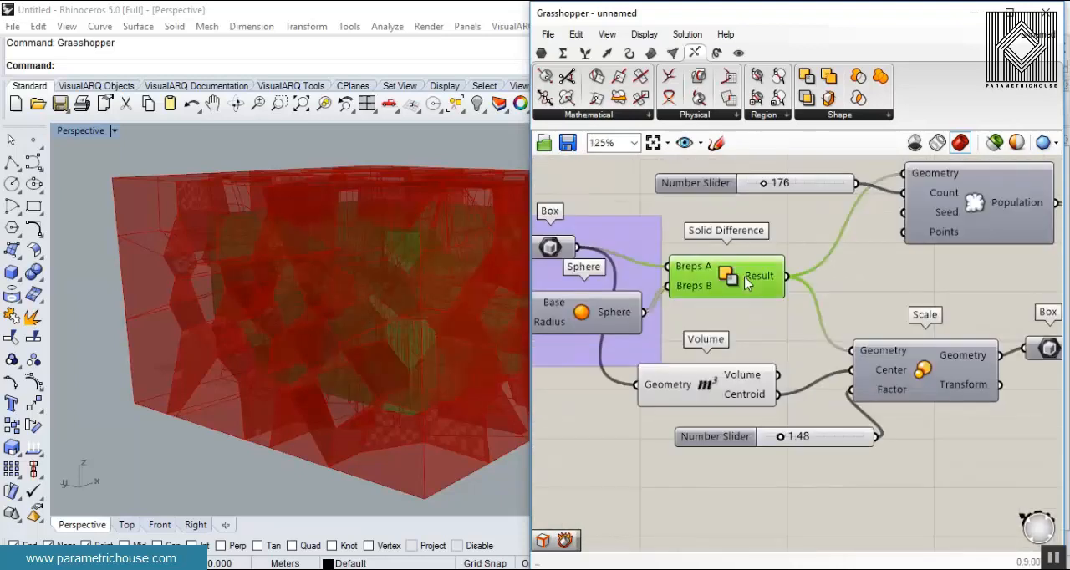
{"action": "scroll", "coordinate": [802, 288], "scroll_direction": "down", "scroll_amount": 4}
{"action": "left_click_drag", "start_coordinate": [794, 281], "coordinate": [975, 292]}
{"action": "scroll", "coordinate": [920, 309], "scroll_direction": "up", "scroll_amount": 3}
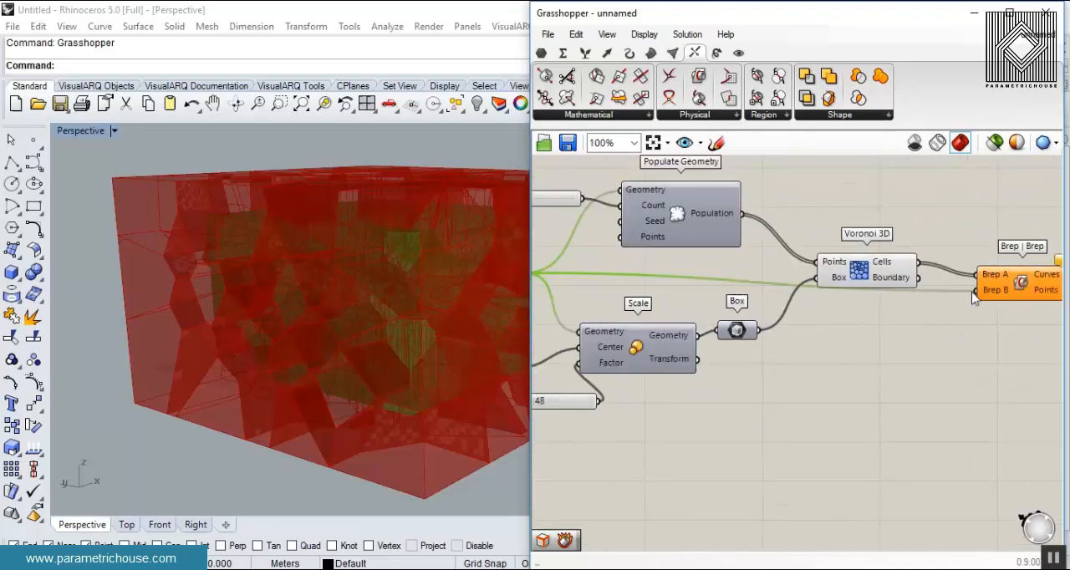
- Hide the Voronoi 3D preview and move the Brep | Brep component up beside it
{"action": "right_click", "coordinate": [861, 272]}
{"action": "left_click", "coordinate": [874, 294]}
{"action": "right_click_drag", "start_coordinate": [284, 276], "coordinate": [237, 305]}
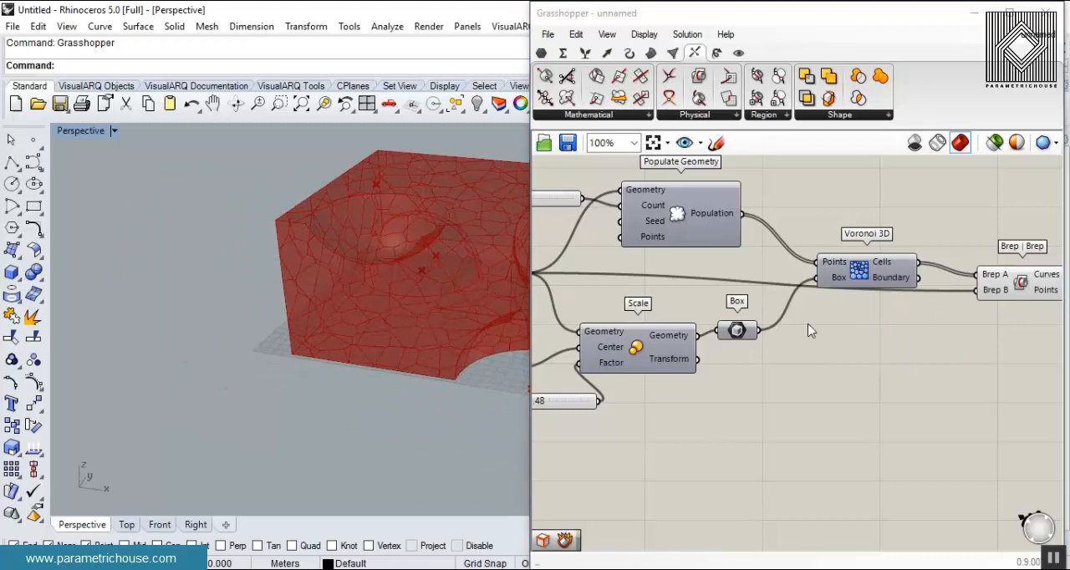
{"action": "right_click_drag", "start_coordinate": [814, 329], "coordinate": [699, 331]}
{"action": "left_click_drag", "start_coordinate": [911, 287], "coordinate": [911, 220]}
{"action": "right_click_drag", "start_coordinate": [435, 343], "coordinate": [418, 309]}
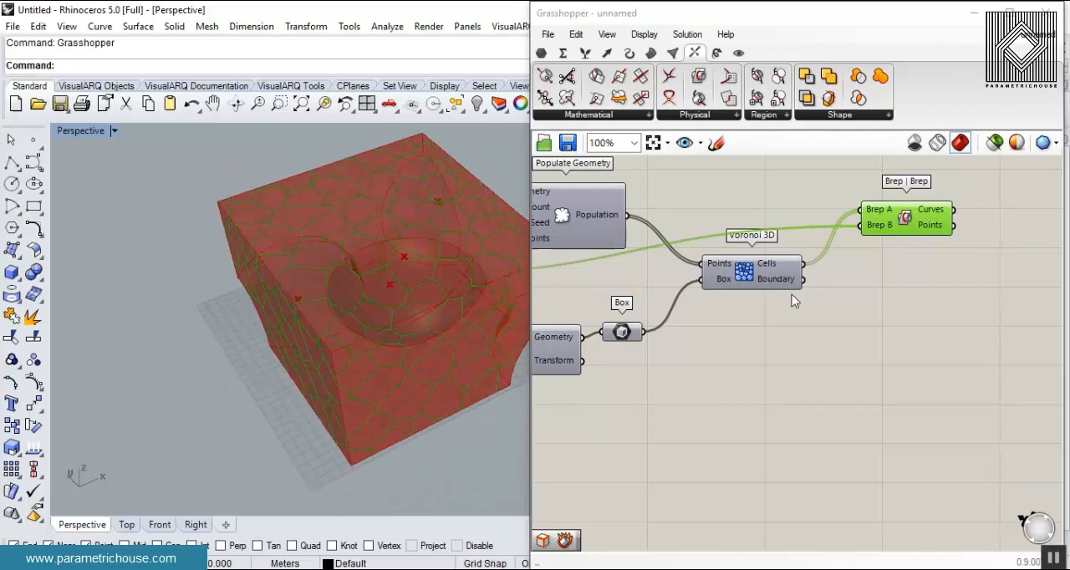
- Bake the Curves output of Brep | Brep with the default attributes
{"action": "right_click", "coordinate": [945, 216]}
{"action": "left_click", "coordinate": [975, 241]}
{"action": "left_click", "coordinate": [958, 384]}
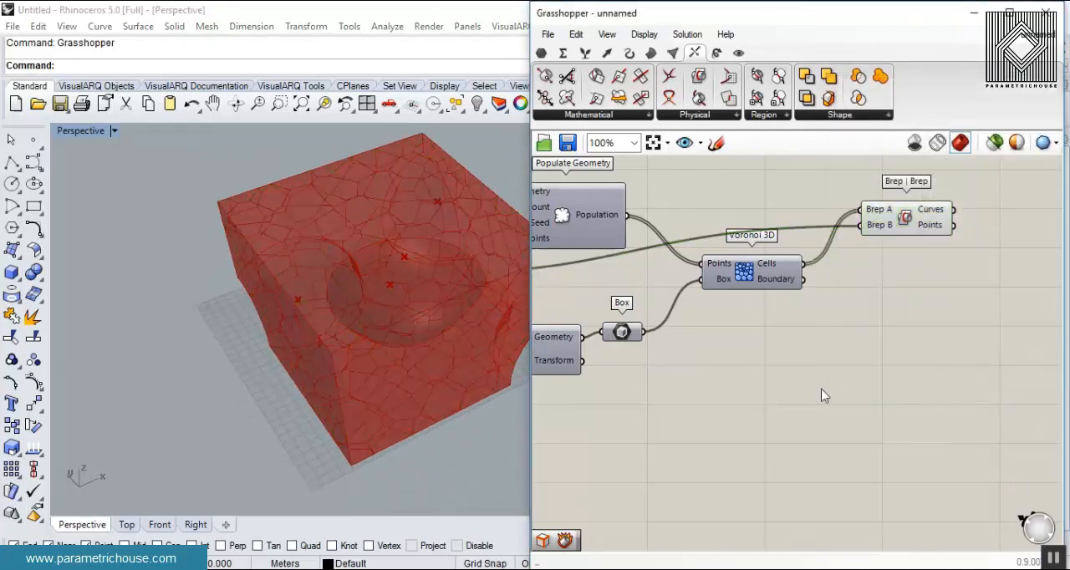
- Bake the Result output of Solid Difference with the default attributes
{"action": "right_click_drag", "start_coordinate": [719, 372], "coordinate": [970, 365]}
{"action": "scroll", "coordinate": [970, 363], "scroll_direction": "down", "scroll_amount": 3}
{"action": "scroll", "coordinate": [853, 317], "scroll_direction": "up", "scroll_amount": 3}
{"action": "right_click", "coordinate": [780, 313]}
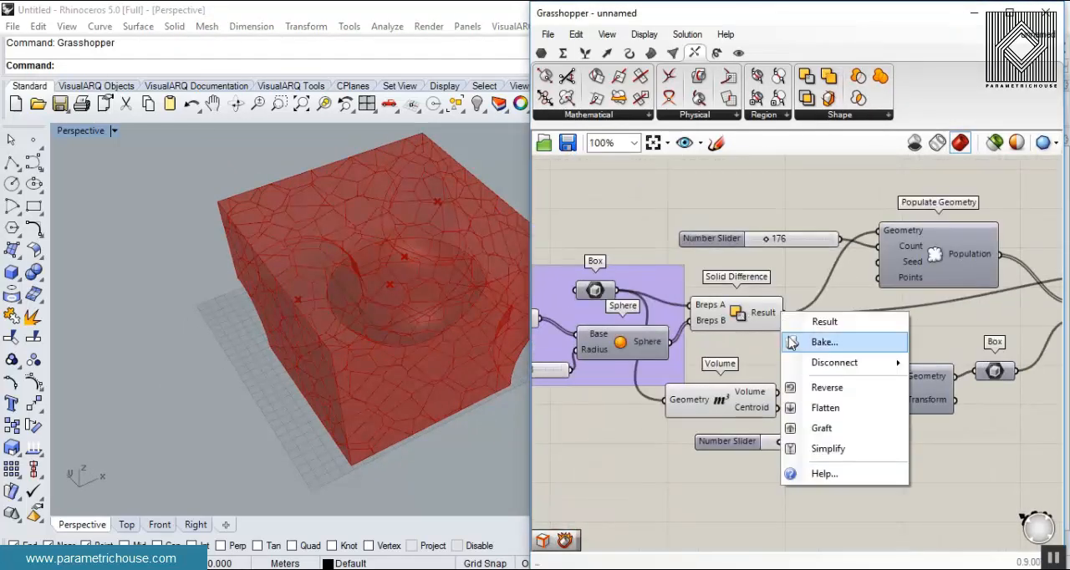
{"action": "left_click", "coordinate": [824, 342]}
{"action": "left_click", "coordinate": [811, 485]}
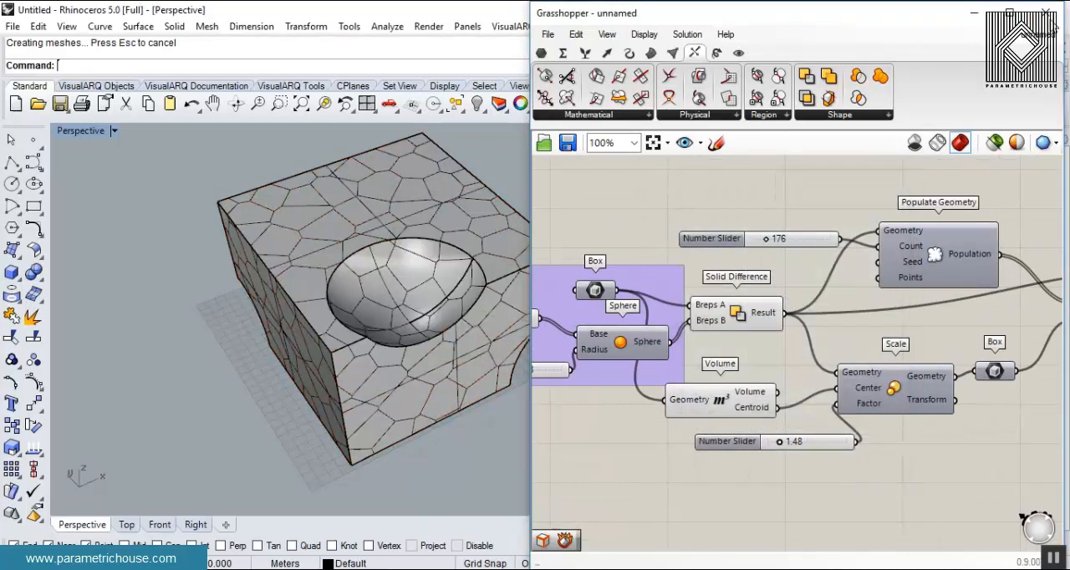
- Minimize the Grasshopper window and set the Perspective viewport's display mode to Rendered
{"action": "left_click", "coordinate": [974, 12]}
{"action": "right_click_drag", "start_coordinate": [386, 341], "coordinate": [592, 209]}
{"action": "scroll", "coordinate": [476, 234], "scroll_direction": "up", "scroll_amount": 3}
{"action": "left_click", "coordinate": [106, 130]}
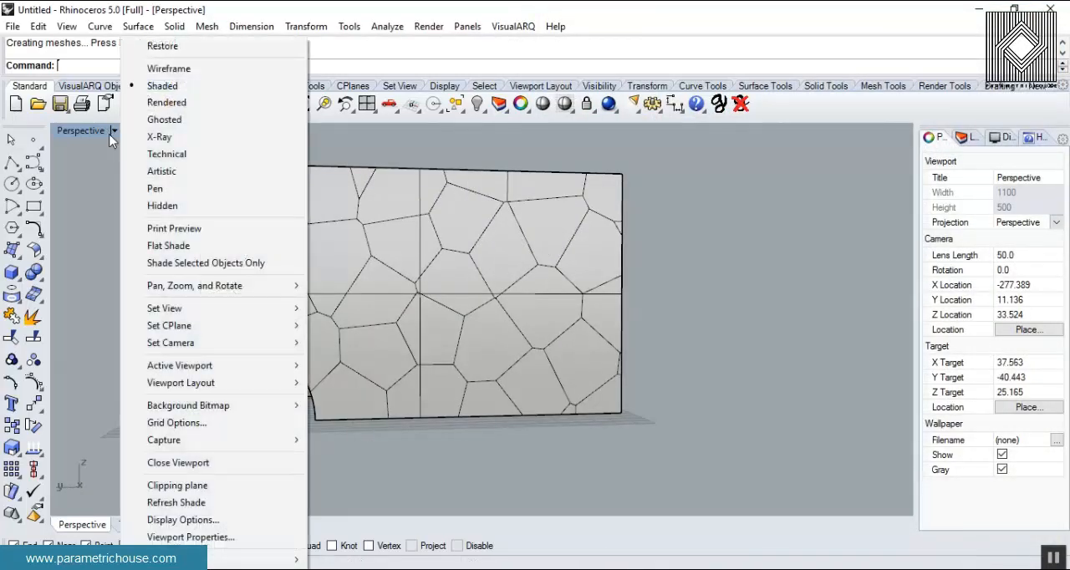
{"action": "left_click", "coordinate": [143, 103]}
{"action": "right_click_drag", "start_coordinate": [635, 254], "coordinate": [490, 315]}
{"action": "scroll", "coordinate": [473, 333], "scroll_direction": "down", "scroll_amount": 5}
- Explode the baked block and delete its bottom face together with the curves lying on it, working in the Front view
{"action": "left_click", "coordinate": [480, 338]}
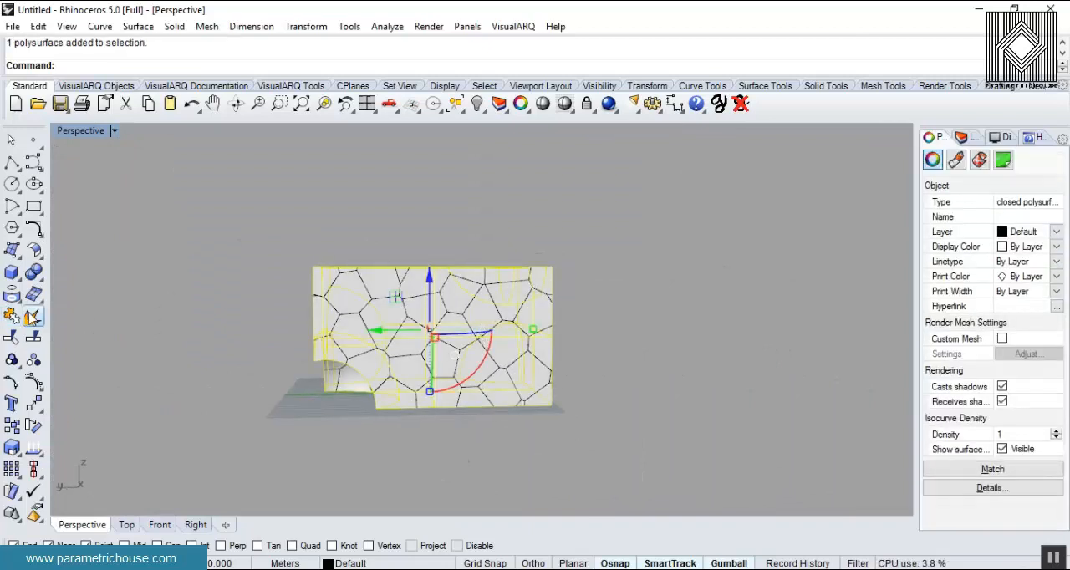
{"action": "left_click", "coordinate": [338, 441]}
{"action": "right_click_drag", "start_coordinate": [338, 442], "coordinate": [351, 403]}
{"action": "scroll", "coordinate": [473, 341], "scroll_direction": "up", "scroll_amount": 6}
{"action": "scroll", "coordinate": [413, 370], "scroll_direction": "down", "scroll_amount": 4}
{"action": "left_click", "coordinate": [159, 524]}
{"action": "scroll", "coordinate": [358, 366], "scroll_direction": "down", "scroll_amount": 3}
{"action": "left_click_drag", "start_coordinate": [707, 388], "coordinate": [707, 389]}
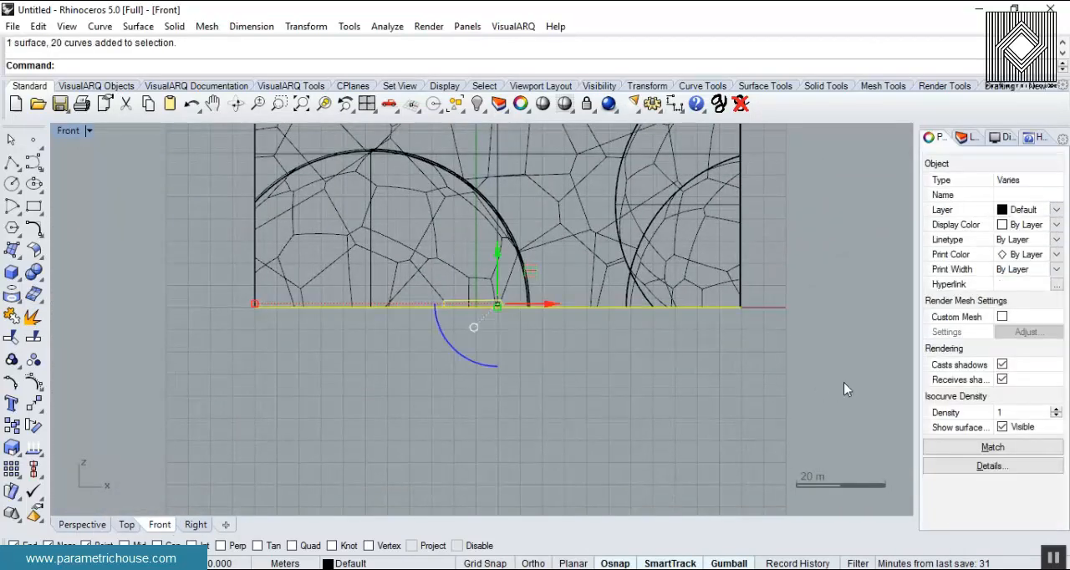
{"action": "key", "text": "Delete"}
- Check the opened underside in Perspective and delete further curves along the block's bottom edge in the Front view
{"action": "left_click", "coordinate": [94, 525]}
{"action": "right_click_drag", "start_coordinate": [334, 377], "coordinate": [466, 355]}
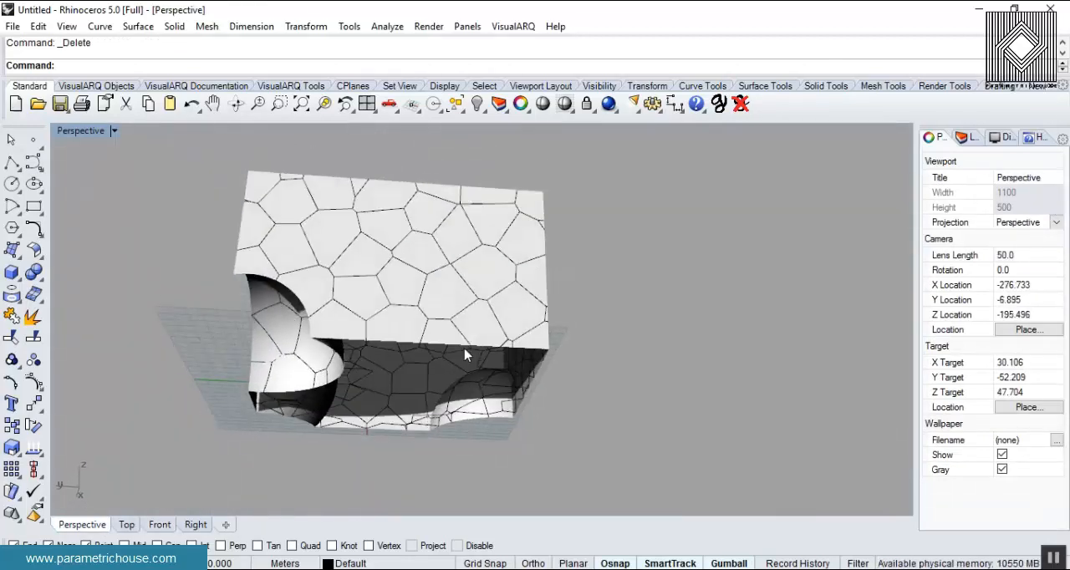
{"action": "left_click", "coordinate": [160, 525]}
{"action": "scroll", "coordinate": [291, 347], "scroll_direction": "down", "scroll_amount": 2}
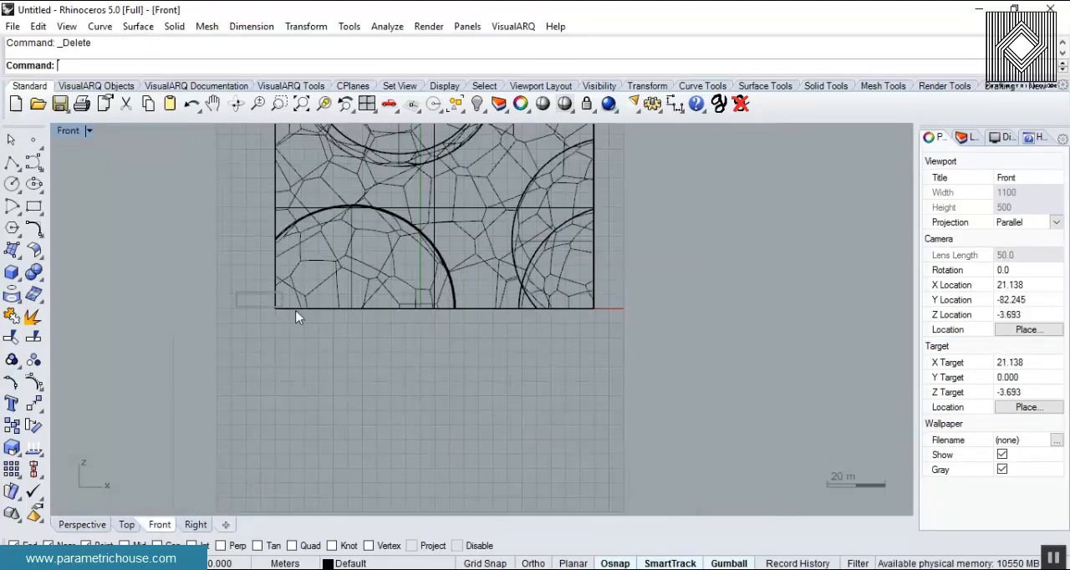
{"action": "left_click_drag", "start_coordinate": [651, 362], "coordinate": [652, 363]}
{"action": "key", "text": "Delete"}
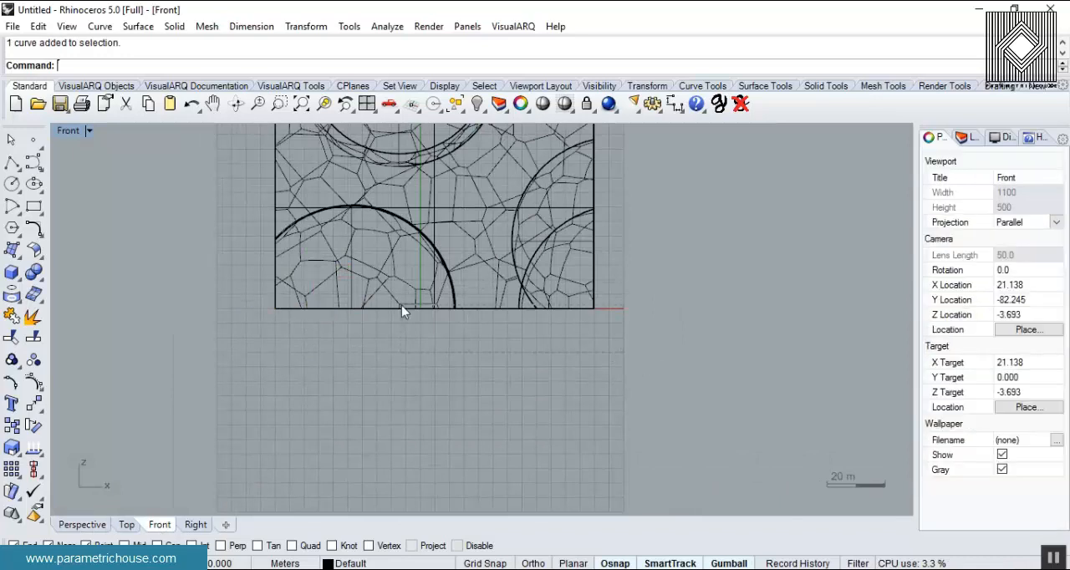
{"action": "left_click_drag", "start_coordinate": [195, 310], "coordinate": [193, 304]}
{"action": "left_click", "coordinate": [321, 349]}
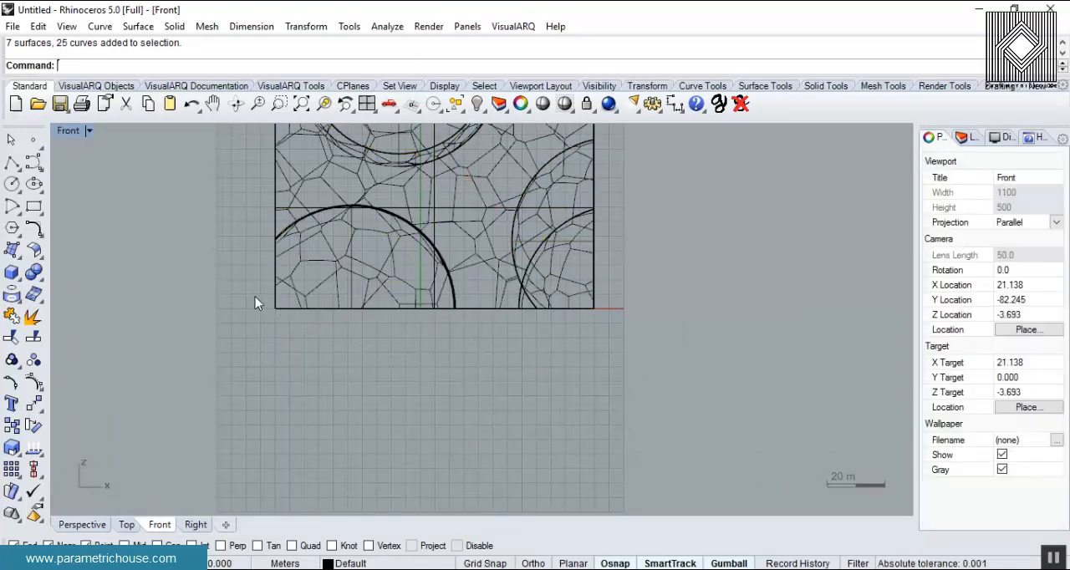
{"action": "left_click_drag", "start_coordinate": [714, 399], "coordinate": [718, 400]}
{"action": "key", "text": "Delete"}
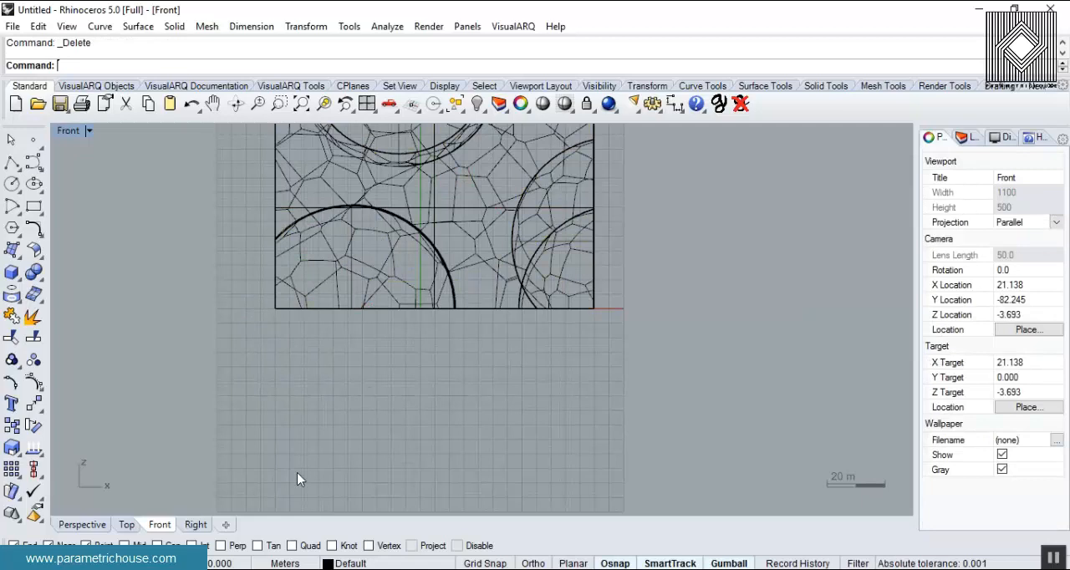
- Check the block from the right and from below, and delete a leftover piece inside the opened block
{"action": "left_click", "coordinate": [196, 525]}
{"action": "scroll", "coordinate": [393, 355], "scroll_direction": "down", "scroll_amount": 2}
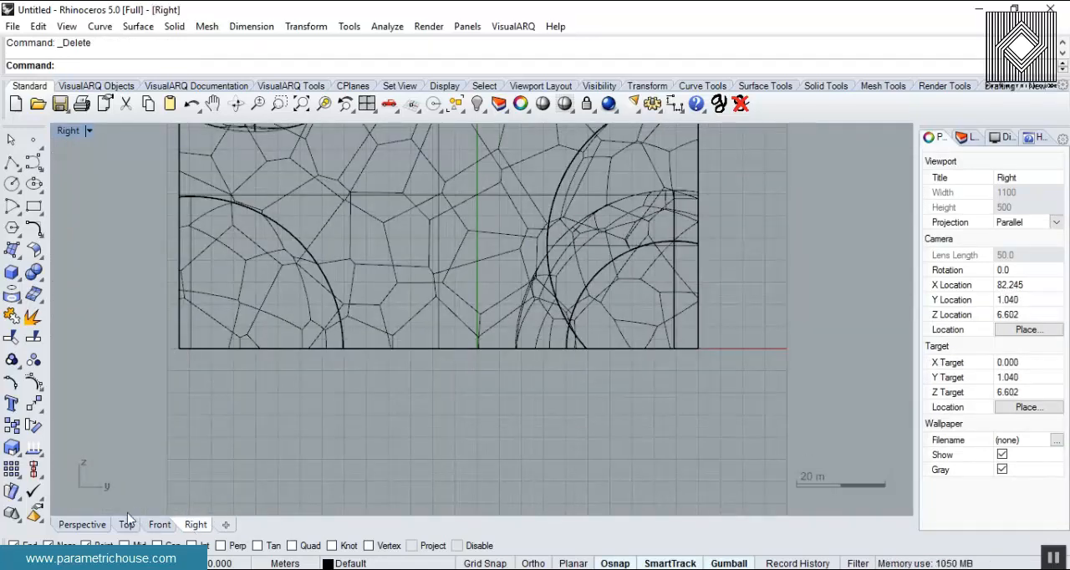
{"action": "left_click", "coordinate": [101, 525]}
{"action": "mouse_move", "coordinate": [431, 398]}
{"action": "right_mouse_down"}
{"action": "mouse_move", "coordinate": [482, 292]}
{"action": "mouse_move", "coordinate": [617, 310]}
{"action": "mouse_move", "coordinate": [692, 352]}
{"action": "mouse_move", "coordinate": [647, 294]}
{"action": "right_mouse_up"}
{"action": "scroll", "coordinate": [623, 341], "scroll_direction": "up", "scroll_amount": 6}
{"action": "right_click_drag", "start_coordinate": [623, 346], "coordinate": [341, 320]}
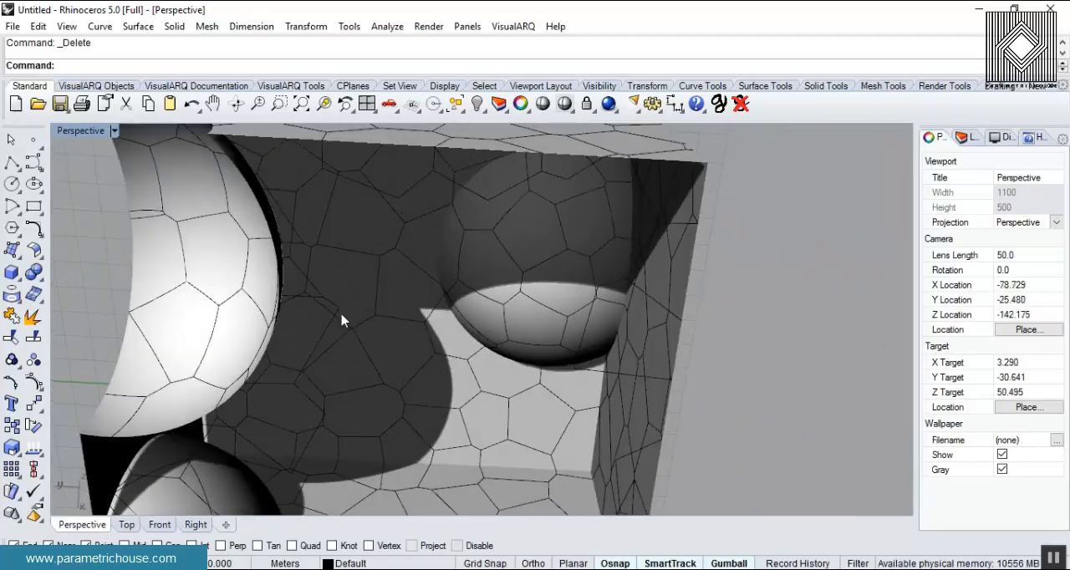
{"action": "left_click", "coordinate": [339, 318]}
{"action": "key", "text": "Delete"}
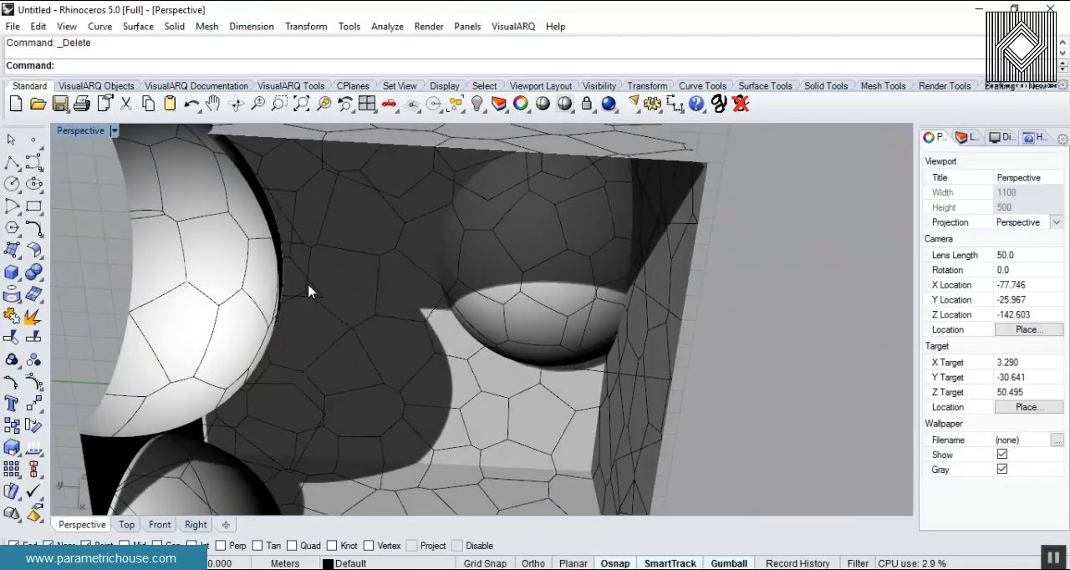
- Draw a large rectangular plane surface beneath the block as a ground
{"action": "scroll", "coordinate": [430, 270], "scroll_direction": "down", "scroll_amount": 5}
{"action": "right_click_drag", "start_coordinate": [430, 270], "coordinate": [169, 255]}
{"action": "left_click", "coordinate": [20, 257]}
{"action": "left_click", "coordinate": [35, 276]}
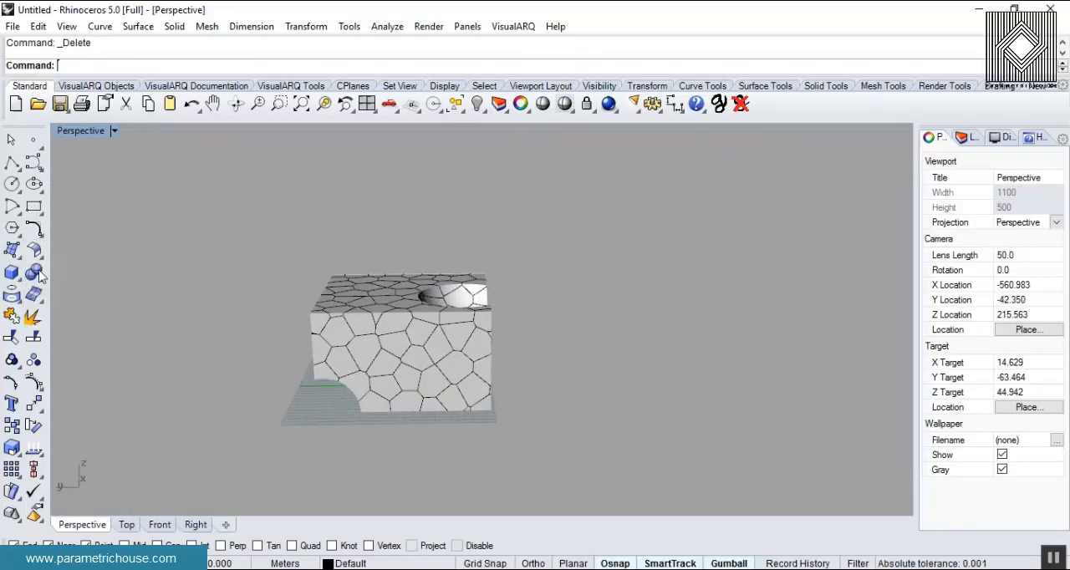
{"action": "scroll", "coordinate": [259, 295], "scroll_direction": "down", "scroll_amount": 6}
{"action": "right_click_drag", "start_coordinate": [271, 288], "coordinate": [273, 352]}
{"action": "left_click", "coordinate": [253, 262]}
{"action": "left_click", "coordinate": [460, 405]}
- Try to shift the ground plane vertically relative to the block, and undo the move
{"action": "right_click_drag", "start_coordinate": [386, 420], "coordinate": [402, 332]}
{"action": "scroll", "coordinate": [320, 389], "scroll_direction": "up", "scroll_amount": 6}
{"action": "mouse_move", "coordinate": [320, 390]}
{"action": "right_mouse_down"}
{"action": "mouse_move", "coordinate": [544, 370]}
{"action": "mouse_move", "coordinate": [521, 310]}
{"action": "mouse_move", "coordinate": [398, 291]}
{"action": "mouse_move", "coordinate": [342, 372]}
{"action": "right_mouse_up"}
{"action": "left_click", "coordinate": [365, 318]}
{"action": "left_click_drag", "start_coordinate": [361, 296], "coordinate": [359, 288]}
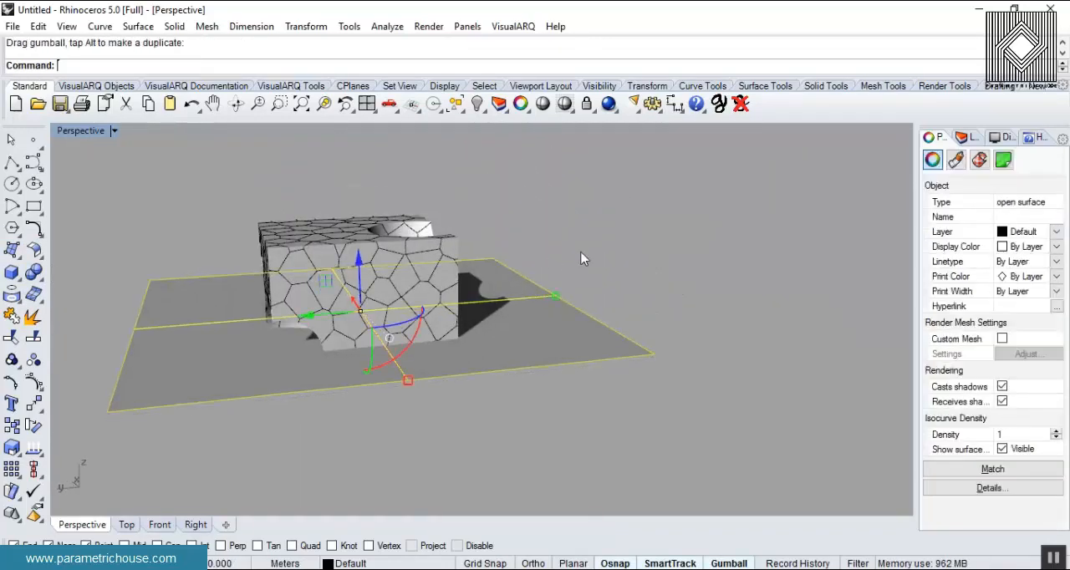
{"action": "left_click", "coordinate": [581, 252]}
{"action": "key", "text": "ctrl+z"}
- Set the Perspective viewport to Shaded display and try to delete the intersection curves along the block's base
{"action": "left_click", "coordinate": [601, 311]}
{"action": "right_click_drag", "start_coordinate": [239, 441], "coordinate": [329, 311]}
{"action": "scroll", "coordinate": [332, 321], "scroll_direction": "up", "scroll_amount": 10}
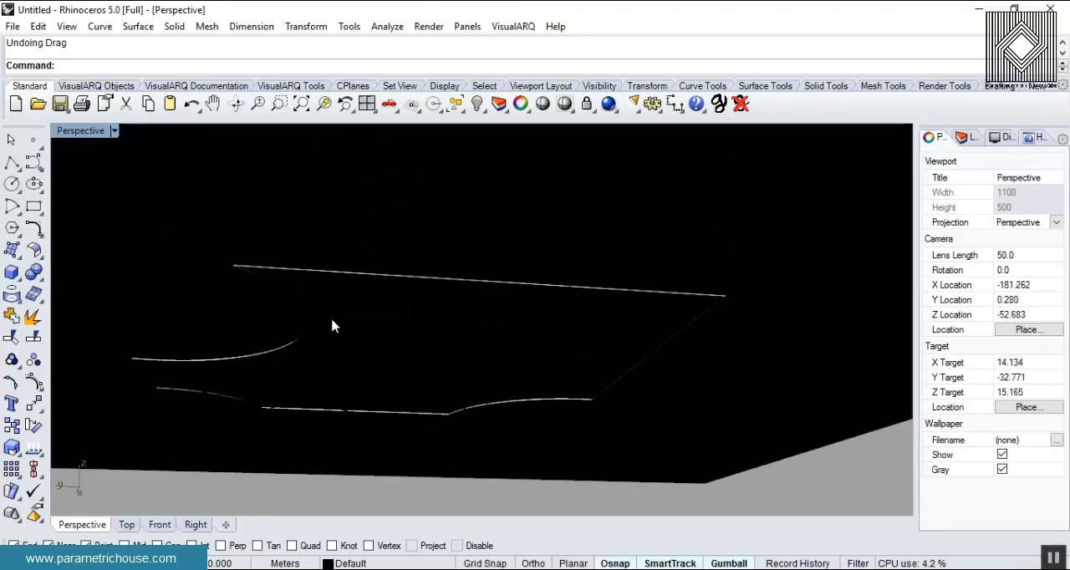
{"action": "left_click", "coordinate": [113, 131]}
{"action": "left_click", "coordinate": [167, 82]}
{"action": "mouse_move", "coordinate": [239, 198]}
{"action": "right_mouse_down"}
{"action": "mouse_move", "coordinate": [326, 324]}
{"action": "mouse_move", "coordinate": [263, 362]}
{"action": "mouse_move", "coordinate": [262, 415]}
{"action": "right_mouse_up"}
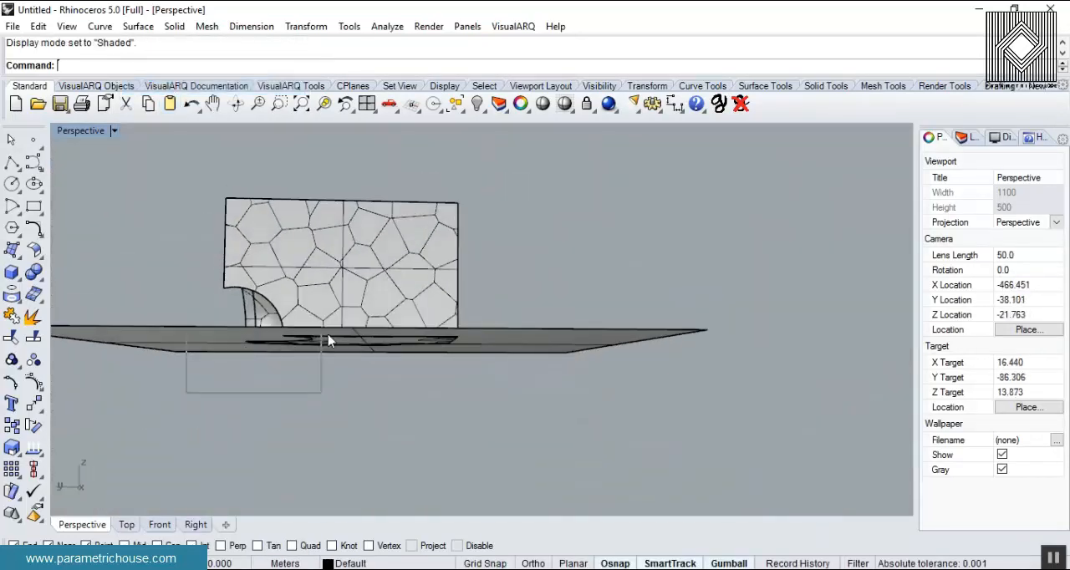
{"action": "left_click_drag", "start_coordinate": [494, 324], "coordinate": [494, 325]}
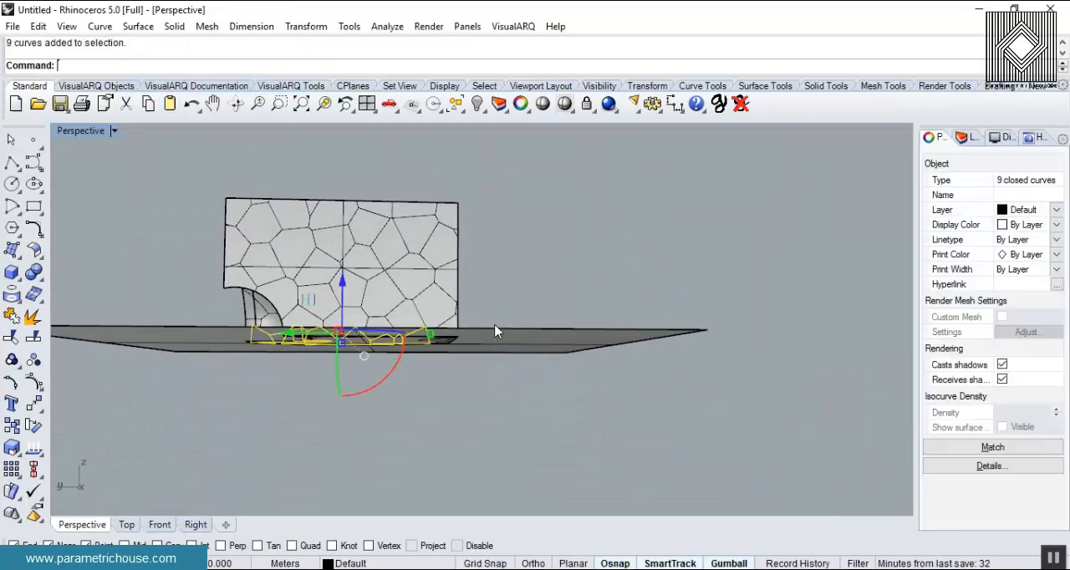
{"action": "key", "text": "Delete"}
{"action": "right_click_drag", "start_coordinate": [497, 314], "coordinate": [498, 324]}
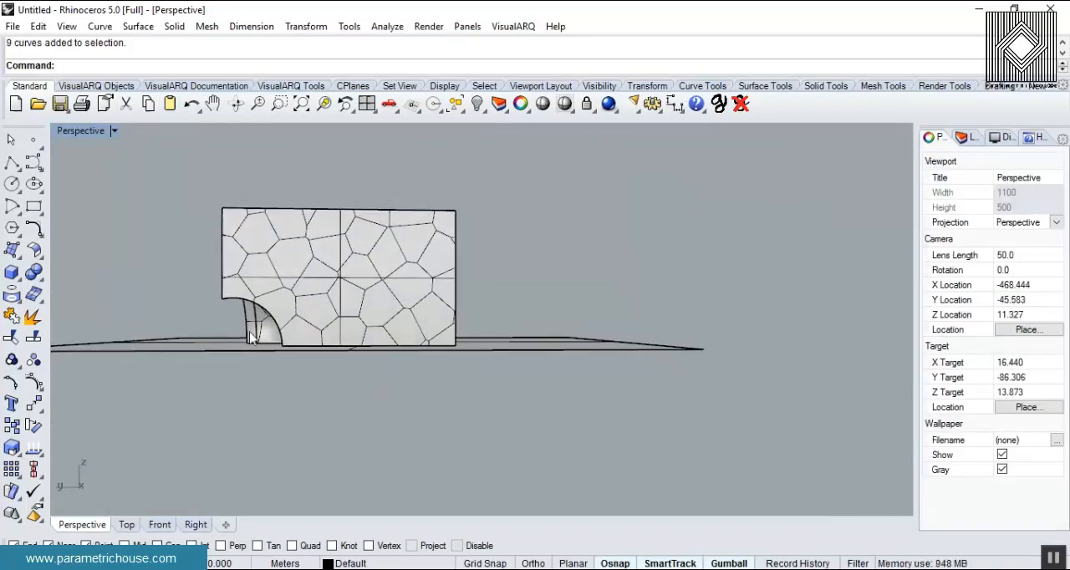
{"action": "left_click_drag", "start_coordinate": [410, 390], "coordinate": [409, 390]}
- Delete the ground plane surface beneath the block
{"action": "right_click_drag", "start_coordinate": [534, 408], "coordinate": [445, 322]}
{"action": "scroll", "coordinate": [435, 318], "scroll_direction": "up", "scroll_amount": 4}
{"action": "left_click", "coordinate": [416, 312]}
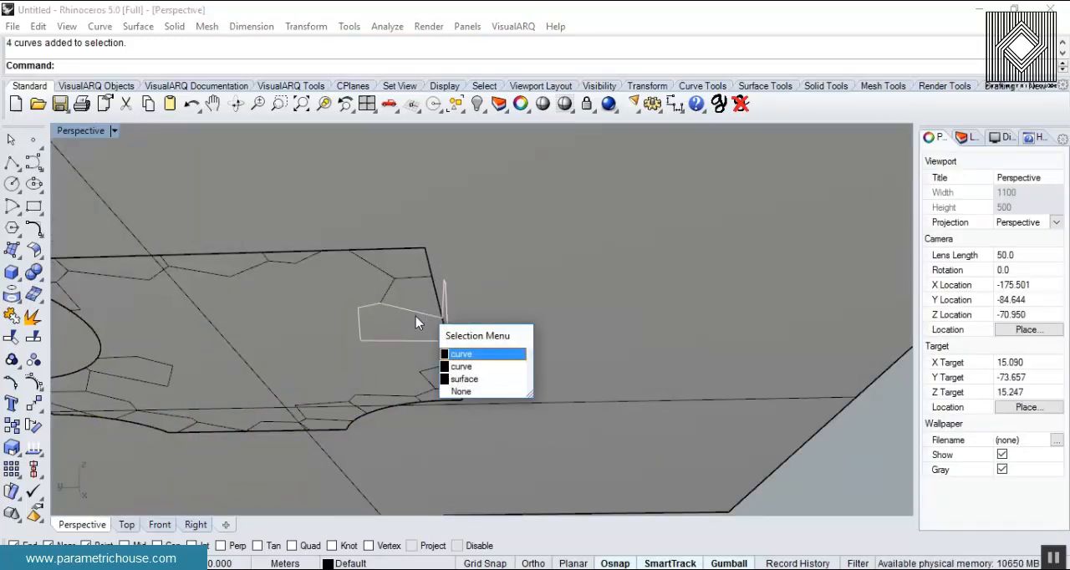
{"action": "left_click", "coordinate": [599, 324]}
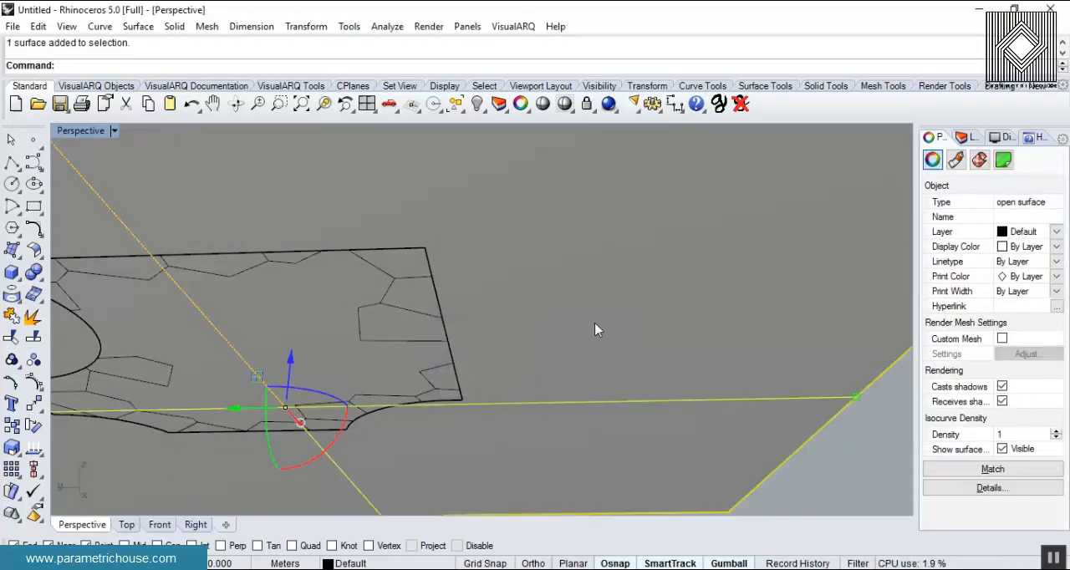
{"action": "key", "text": "Delete"}
- Select the whole block and explode its closed intersection curves into separate segments
{"action": "right_click_drag", "start_coordinate": [521, 353], "coordinate": [398, 349]}
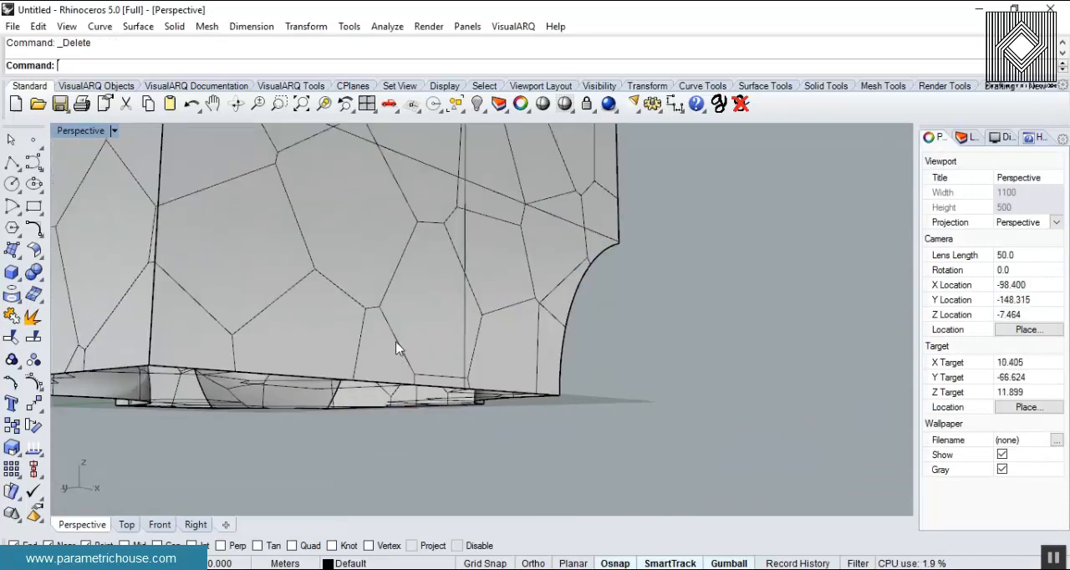
{"action": "left_click", "coordinate": [397, 344]}
{"action": "left_click", "coordinate": [453, 399]}
{"action": "right_click_drag", "start_coordinate": [452, 399], "coordinate": [454, 324]}
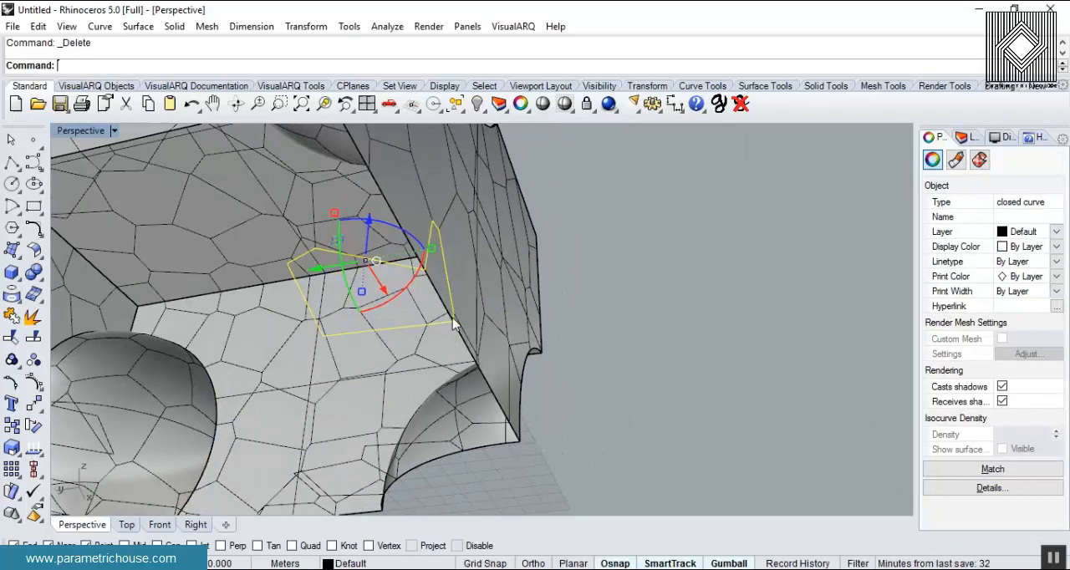
{"action": "scroll", "coordinate": [572, 318], "scroll_direction": "down", "scroll_amount": 5}
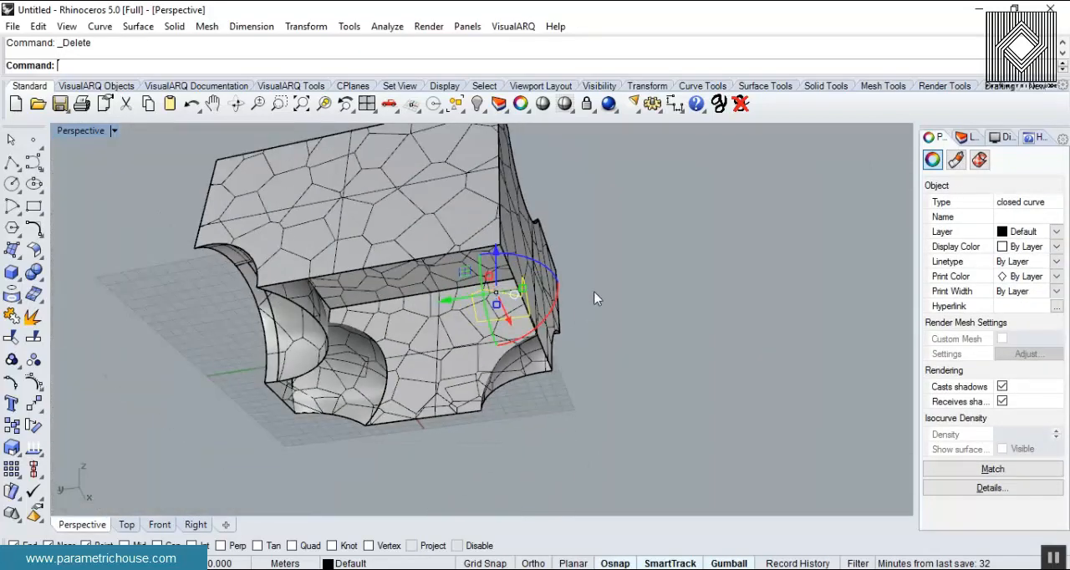
{"action": "left_click", "coordinate": [597, 296]}
{"action": "right_click_drag", "start_coordinate": [559, 273], "coordinate": [609, 392]}
{"action": "scroll", "coordinate": [609, 392], "scroll_direction": "down", "scroll_amount": 4}
{"action": "left_click_drag", "start_coordinate": [611, 395], "coordinate": [238, 236]}
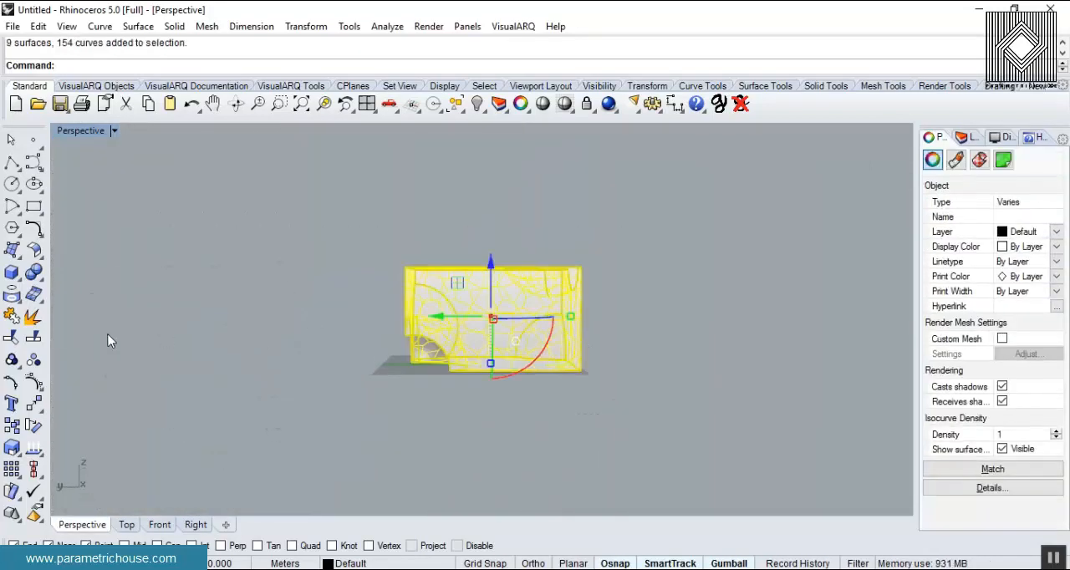
{"action": "left_click", "coordinate": [417, 382]}
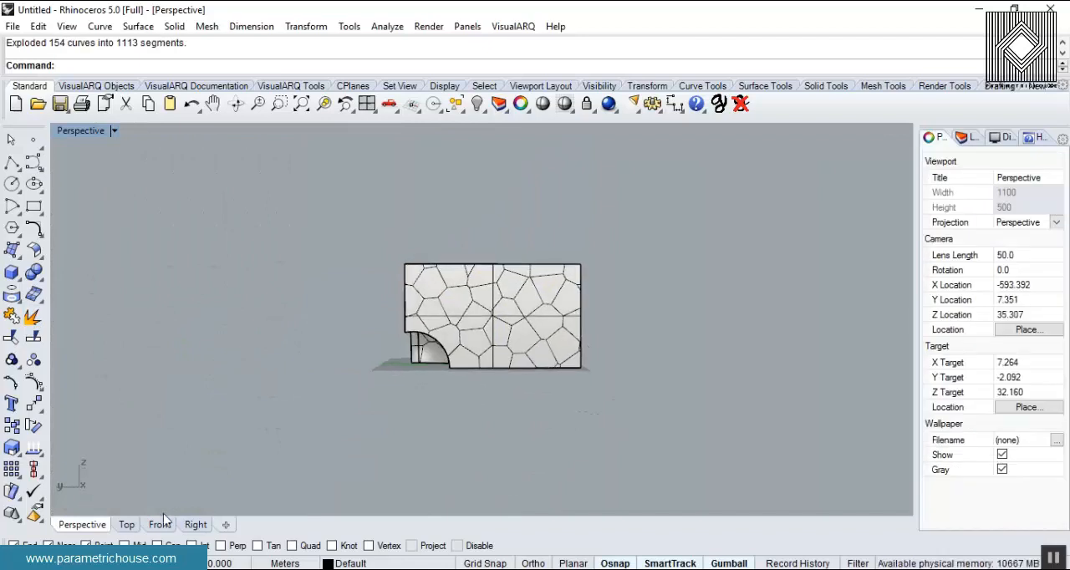
- In the Right view, delete the curve segments lying along the block's base line
{"action": "left_click", "coordinate": [196, 524]}
{"action": "scroll", "coordinate": [349, 370], "scroll_direction": "down", "scroll_amount": 2}
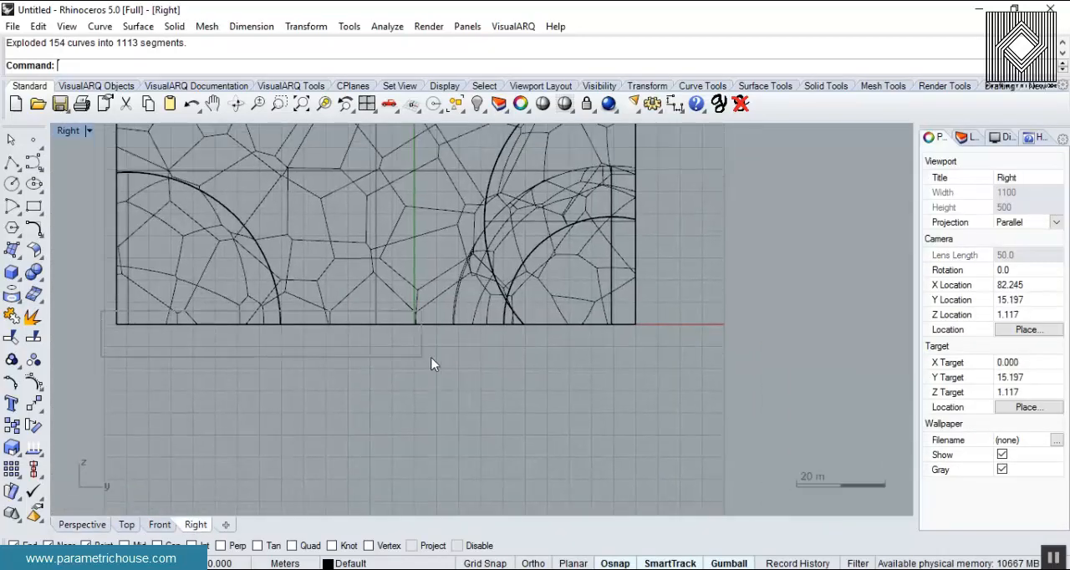
{"action": "left_click_drag", "start_coordinate": [702, 367], "coordinate": [701, 369]}
{"action": "left_click", "coordinate": [118, 327]}
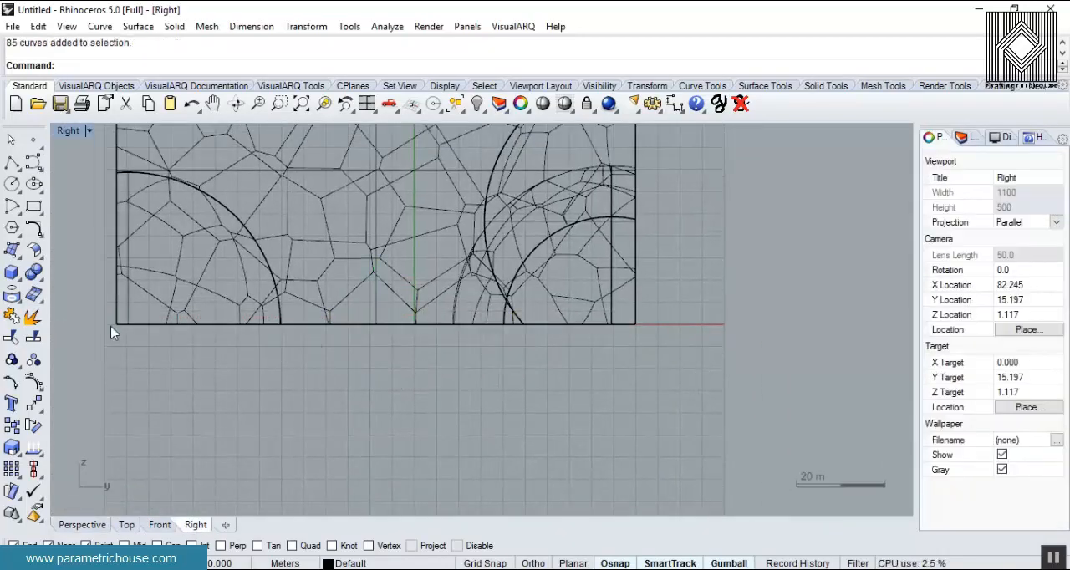
{"action": "left_click_drag", "start_coordinate": [270, 365], "coordinate": [271, 366]}
{"action": "key", "text": "Delete"}
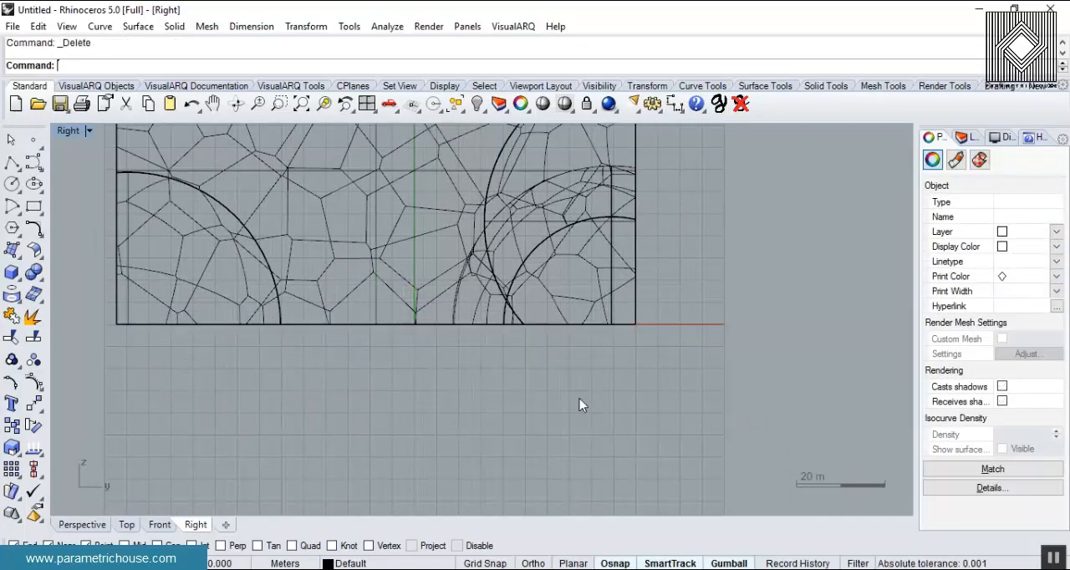
- Draw a large rectangular plane surface beneath the block in the Perspective view
{"action": "left_click", "coordinate": [82, 524]}
{"action": "right_click_drag", "start_coordinate": [337, 435], "coordinate": [360, 393]}
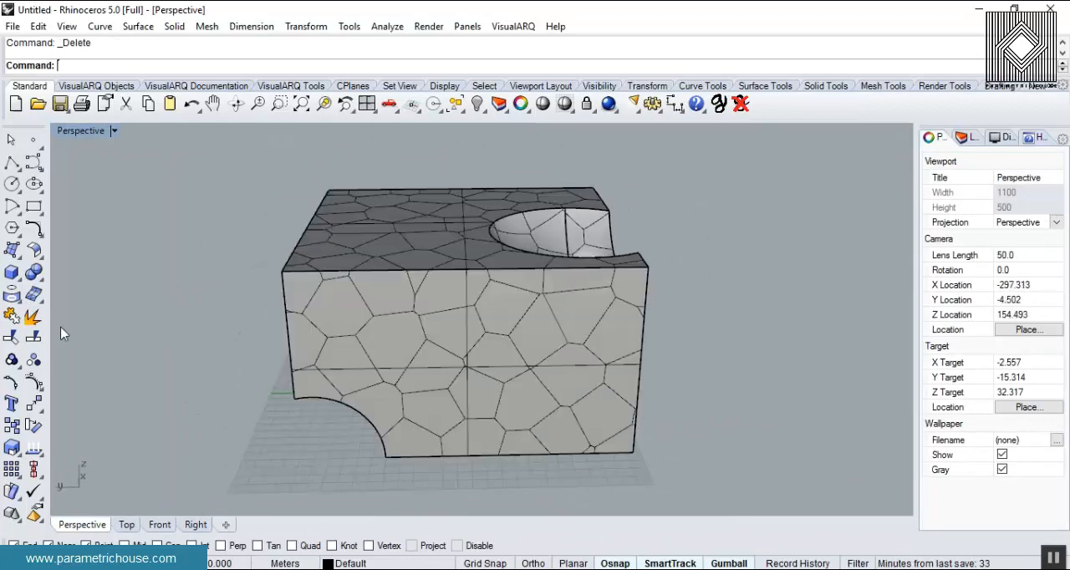
{"action": "left_click", "coordinate": [12, 249]}
{"action": "left_click", "coordinate": [42, 281]}
{"action": "scroll", "coordinate": [186, 306], "scroll_direction": "down", "scroll_amount": 5}
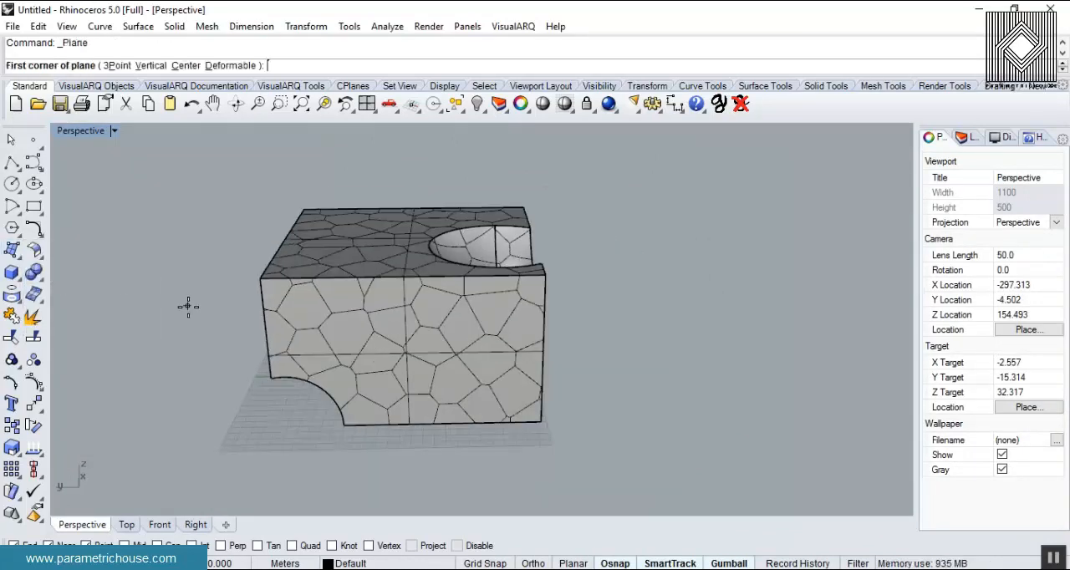
{"action": "left_click", "coordinate": [156, 241]}
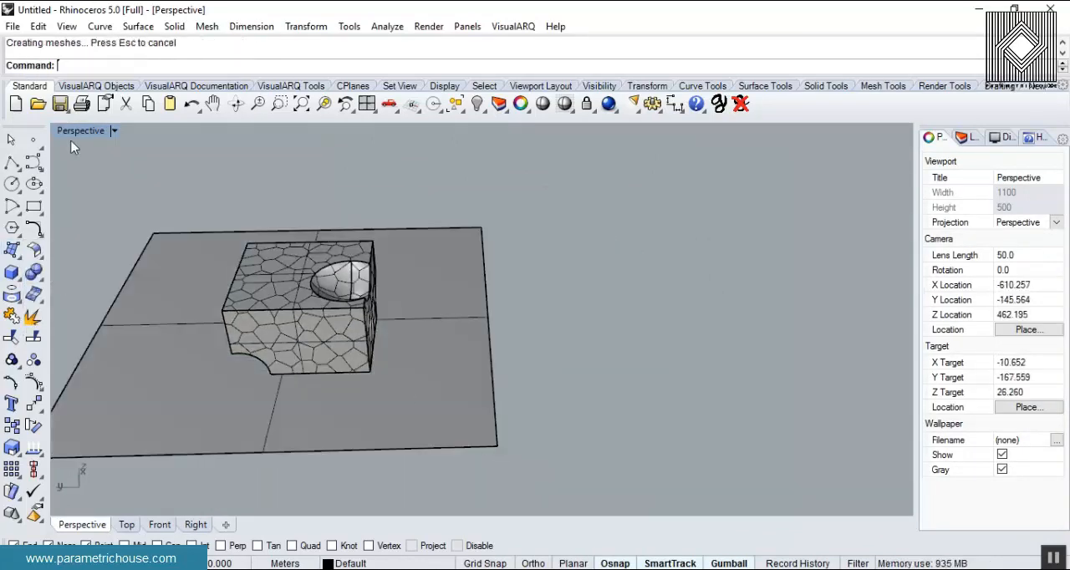
- Set the Perspective viewport to Rendered display
{"action": "left_click", "coordinate": [84, 131]}
{"action": "left_click", "coordinate": [245, 101]}
{"action": "right_click_drag", "start_coordinate": [342, 344], "coordinate": [468, 341], "text": "shift"}
{"action": "scroll", "coordinate": [468, 341], "scroll_direction": "up", "scroll_amount": 4}
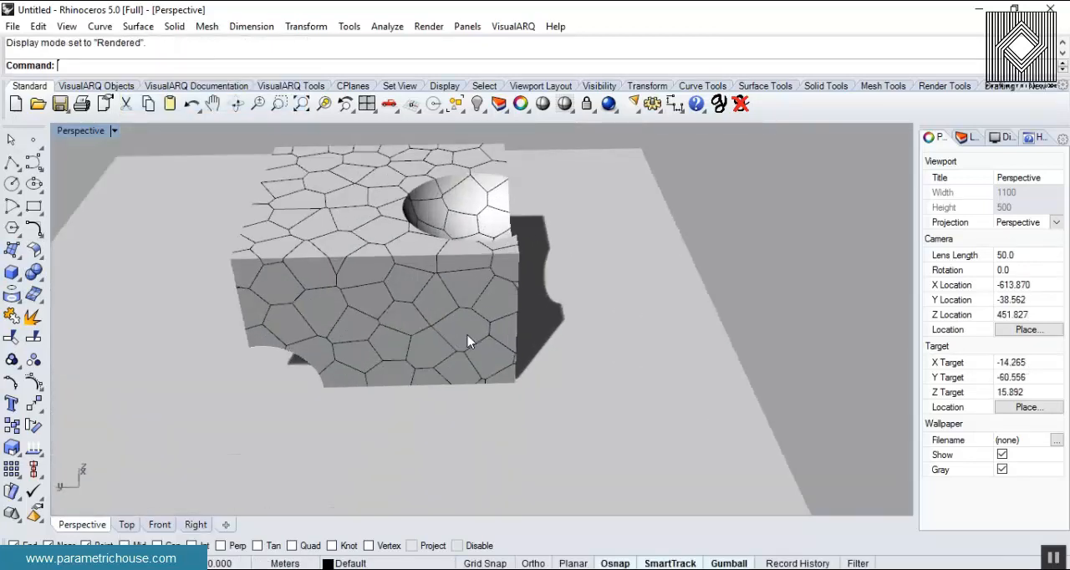
{"action": "right_click_drag", "start_coordinate": [337, 325], "coordinate": [367, 306]}
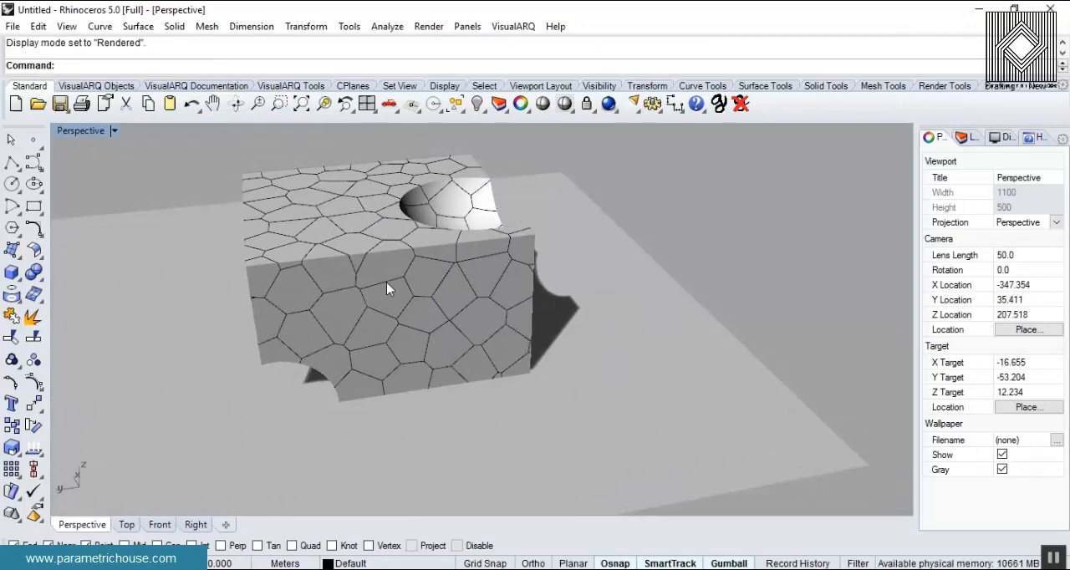
- Try to split the spherical cutout surface at the block's corner, using an intersection curve segment as the cutting object
{"action": "scroll", "coordinate": [448, 253], "scroll_direction": "down", "scroll_amount": 6}
{"action": "right_click_drag", "start_coordinate": [448, 253], "coordinate": [584, 222]}
{"action": "scroll", "coordinate": [380, 290], "scroll_direction": "up", "scroll_amount": 10}
{"action": "scroll", "coordinate": [525, 232], "scroll_direction": "up", "scroll_amount": 5}
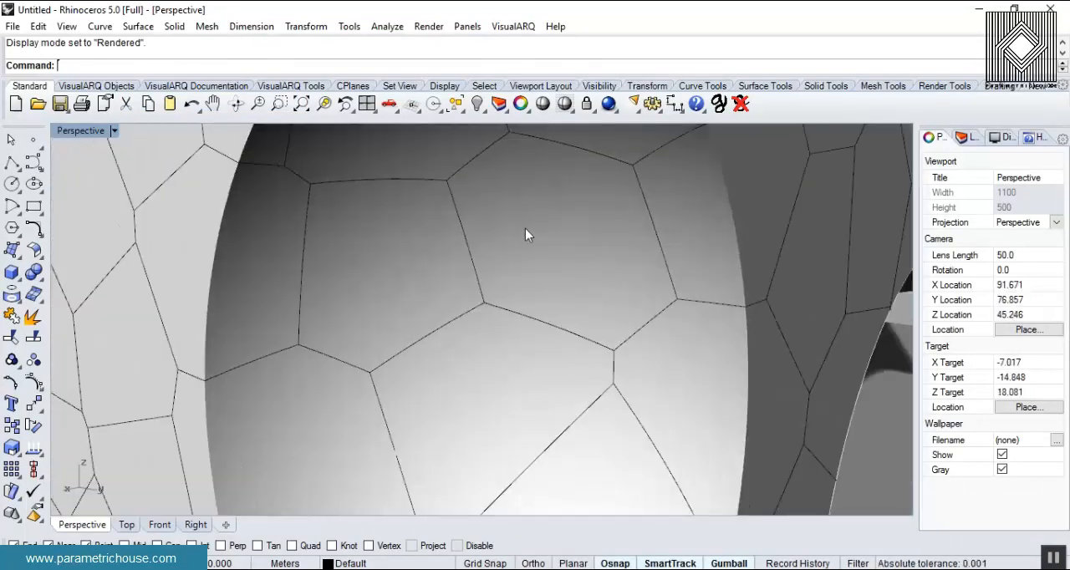
{"action": "left_click", "coordinate": [538, 201]}
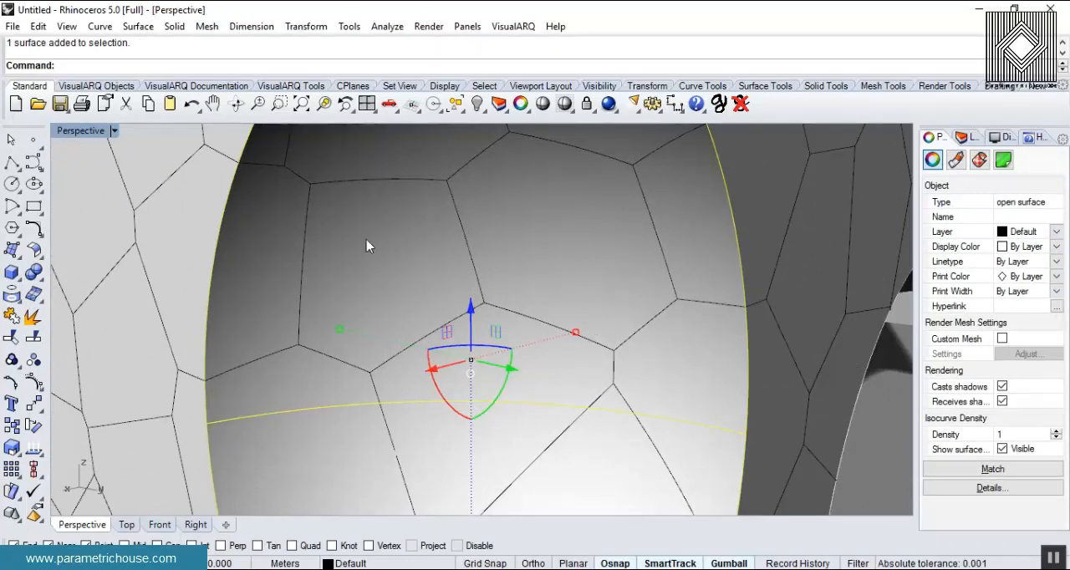
{"action": "scroll", "coordinate": [389, 313], "scroll_direction": "down", "scroll_amount": 8}
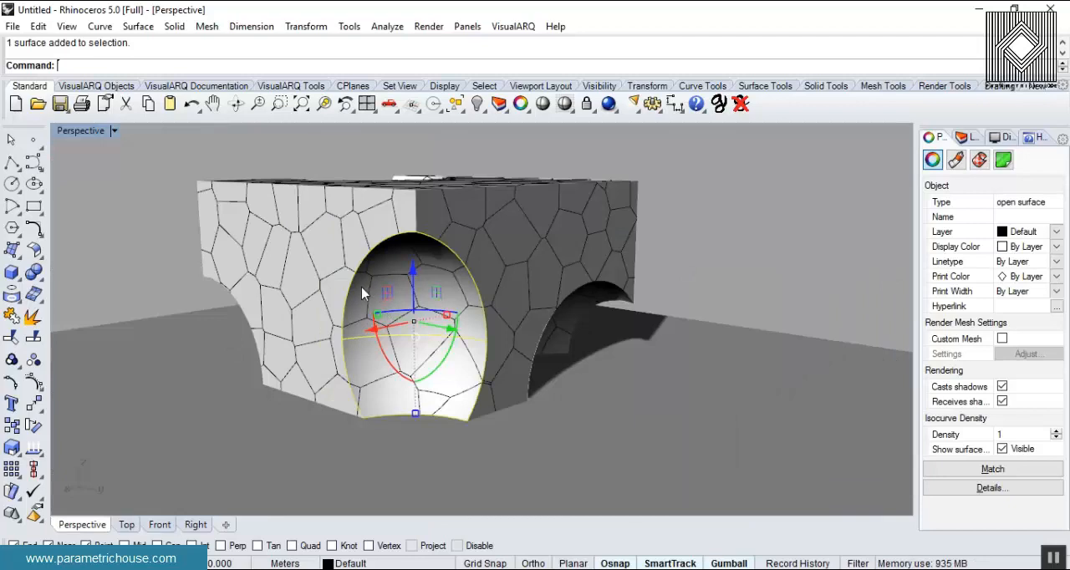
{"action": "scroll", "coordinate": [393, 322], "scroll_direction": "up", "scroll_amount": 3}
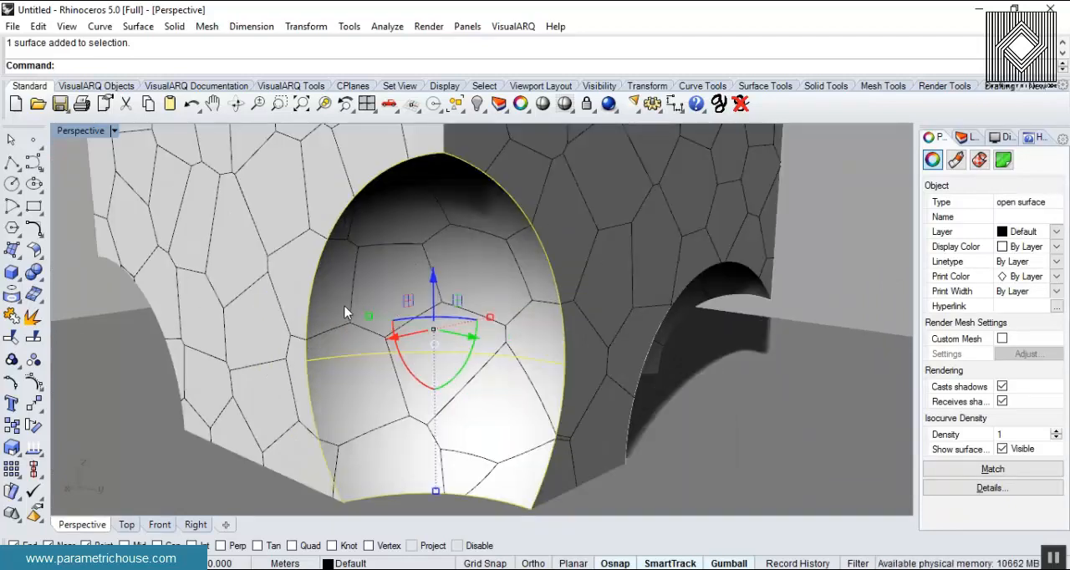
{"action": "scroll", "coordinate": [800, 232], "scroll_direction": "down", "scroll_amount": 5}
{"action": "scroll", "coordinate": [569, 291], "scroll_direction": "up", "scroll_amount": 6}
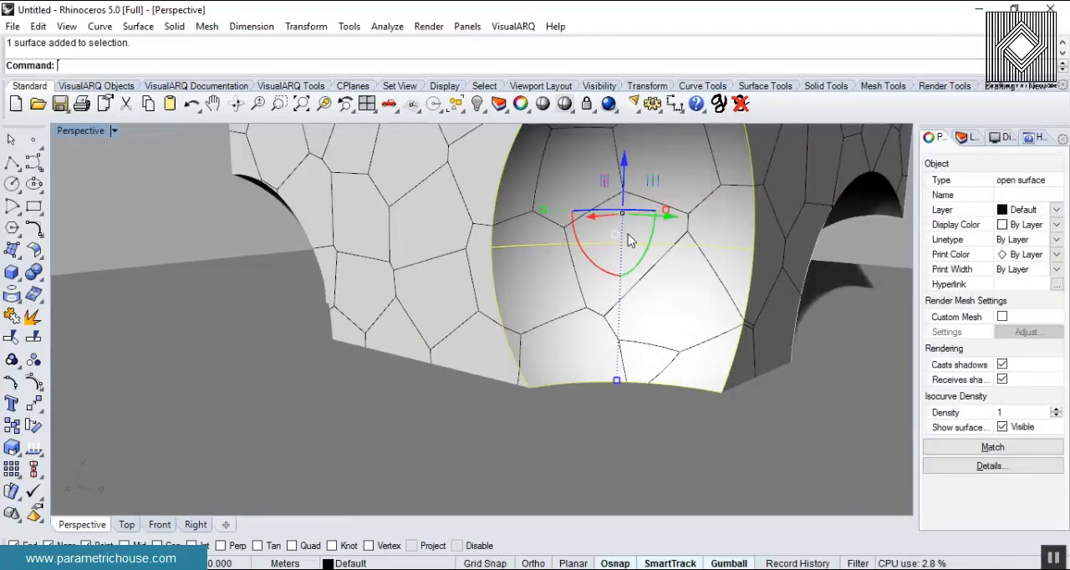
{"action": "left_click", "coordinate": [34, 338]}
{"action": "left_click", "coordinate": [574, 234]}
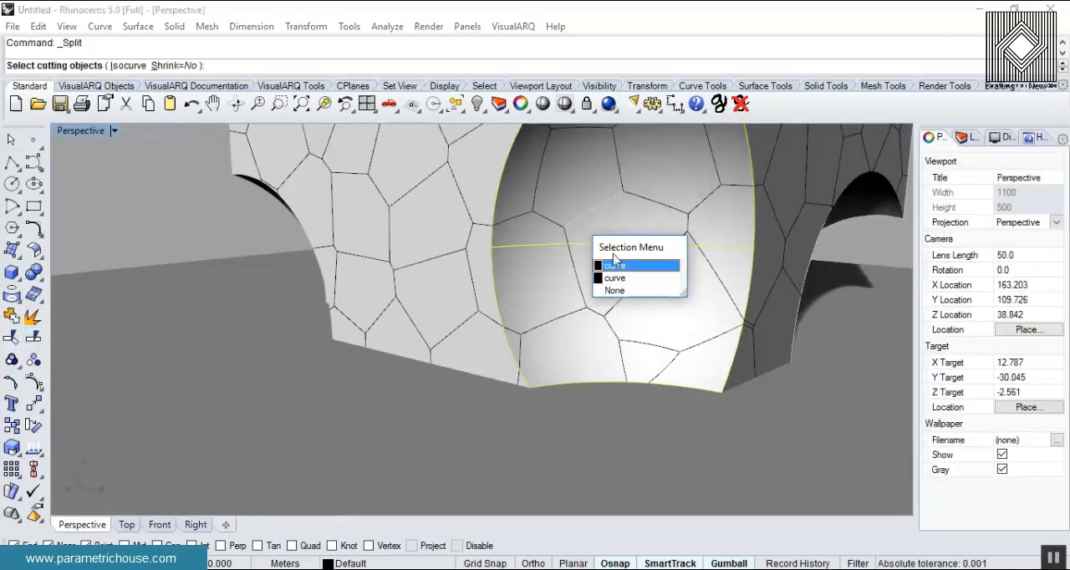
{"action": "left_click", "coordinate": [615, 265]}
{"action": "left_click", "coordinate": [575, 254]}
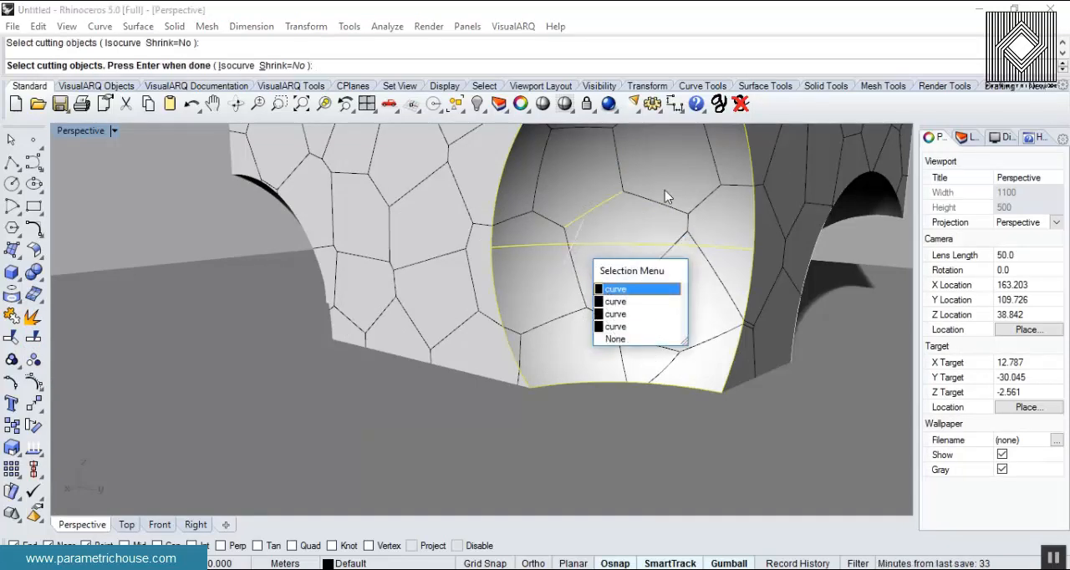
{"action": "left_click", "coordinate": [221, 228]}
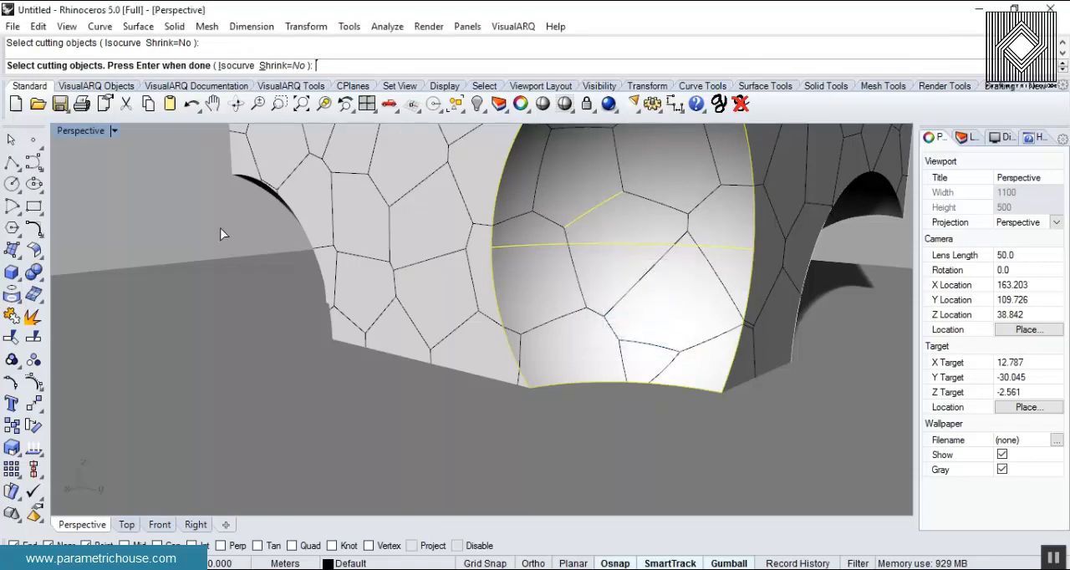
{"action": "scroll", "coordinate": [287, 256], "scroll_direction": "down", "scroll_amount": 6}
{"action": "right_click_drag", "start_coordinate": [290, 257], "coordinate": [332, 316]}
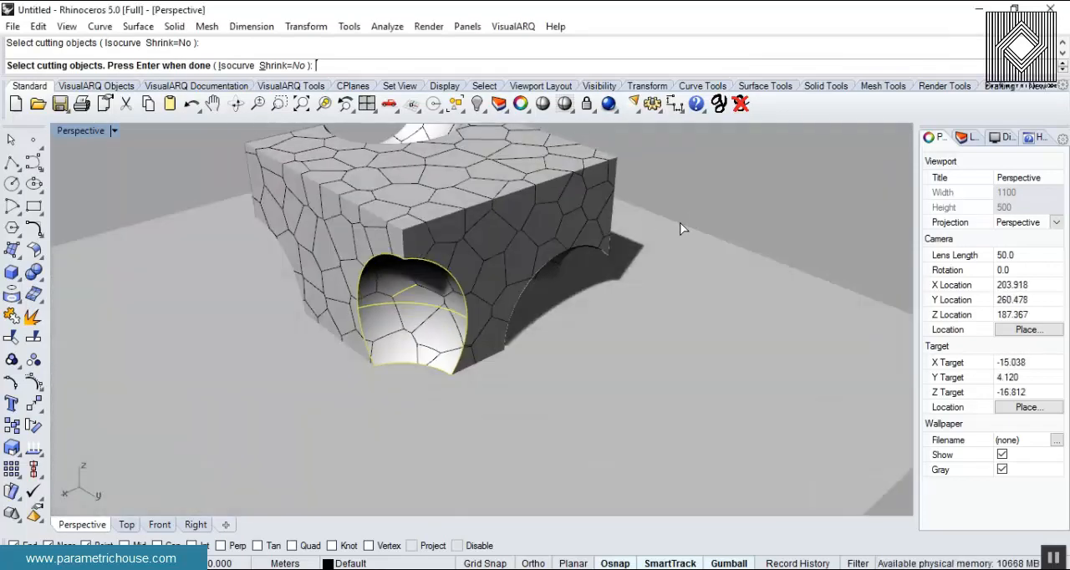
{"action": "scroll", "coordinate": [673, 239], "scroll_direction": "down", "scroll_amount": 4}
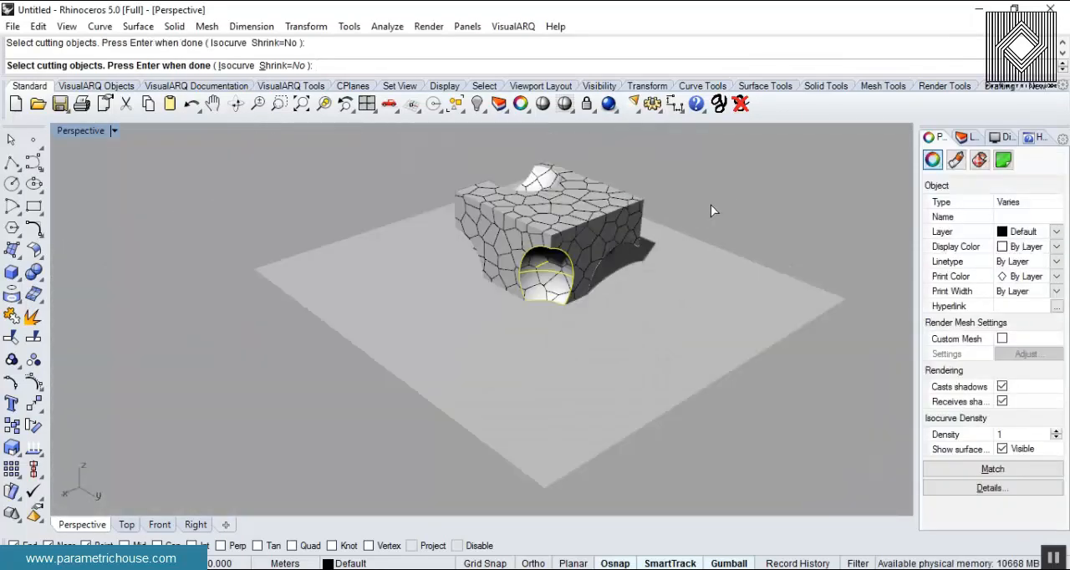
{"action": "key", "text": "Escape"}
{"action": "key", "text": "Escape"}
- Undo the Rhino edits back through the Grasshopper bakes, clearing all baked geometry
{"action": "key", "text": "ctrl+z"}
{"action": "key", "text": "ctrl+z"}
{"action": "key", "text": "ctrl+z"}
{"action": "key", "text": "ctrl+z"}
{"action": "key", "text": "ctrl+z"}
{"action": "key", "text": "ctrl+z"}
{"action": "key", "text": "ctrl+z"}
{"action": "key", "text": "ctrl+z"}
{"action": "key", "text": "ctrl+z"}
- Run the Grasshopper command to bring back the Voronoi definition
{"action": "type", "text": "r"}
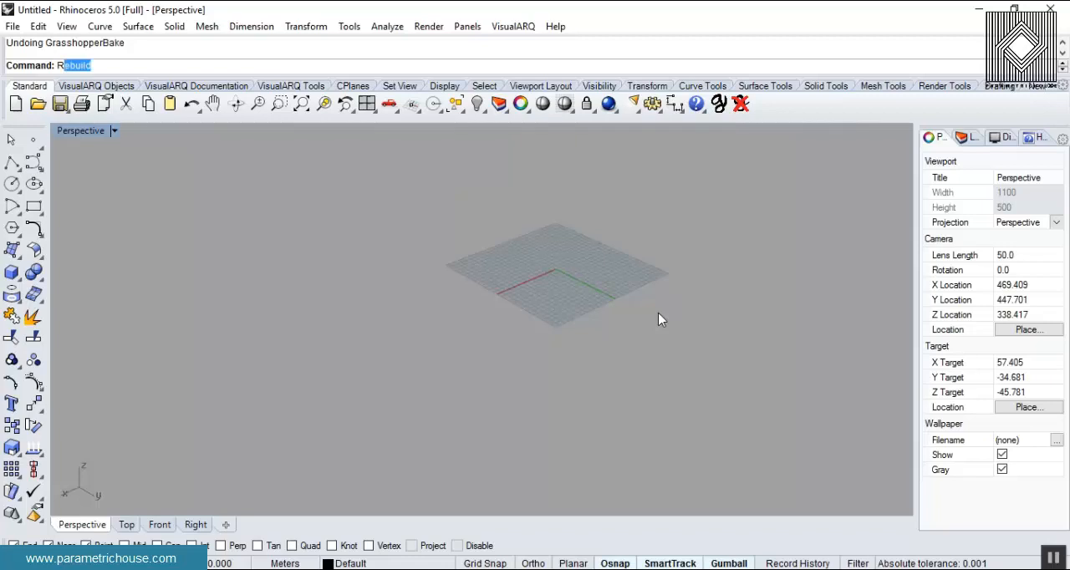
{"action": "key", "text": "BackSpace"}
{"action": "type", "text": "g"}
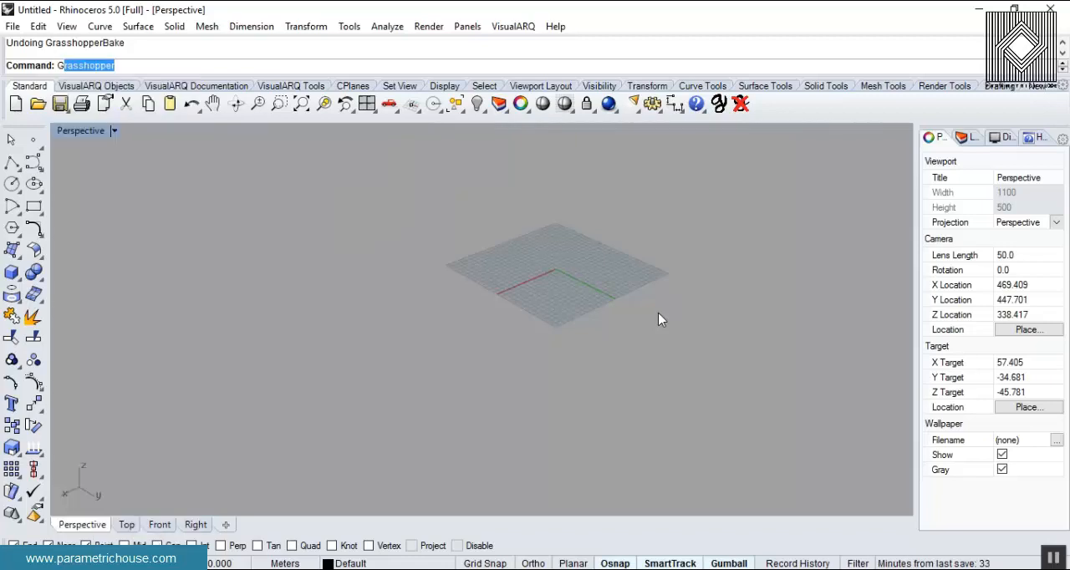
{"action": "key", "text": "Return"}
- Turn on the Voronoi 3D component's preview and select it to examine the cells around the carved block
{"action": "scroll", "coordinate": [222, 313], "scroll_direction": "up", "scroll_amount": 5}
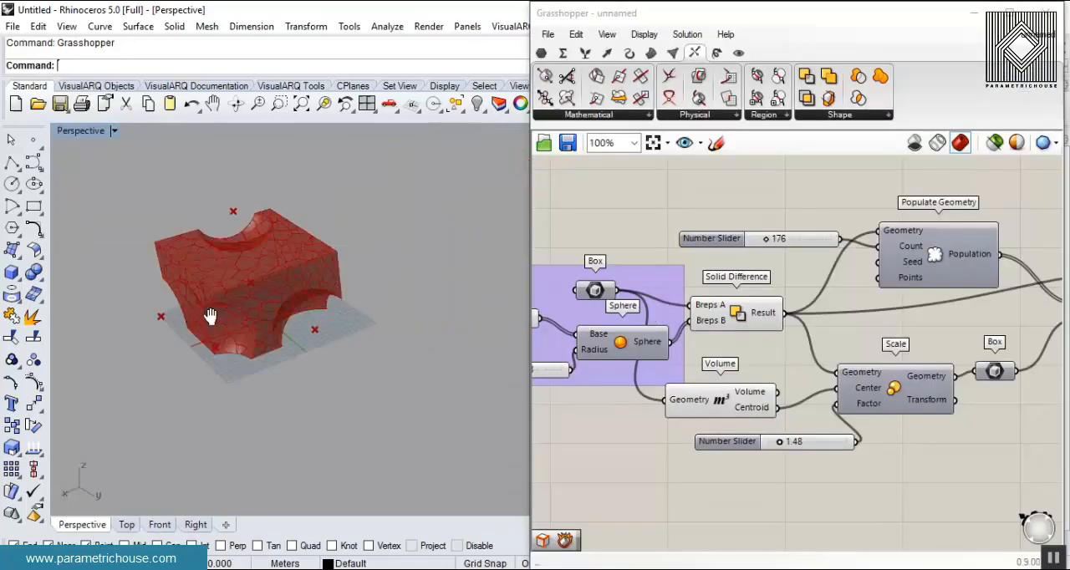
{"action": "scroll", "coordinate": [304, 274], "scroll_direction": "up", "scroll_amount": 4}
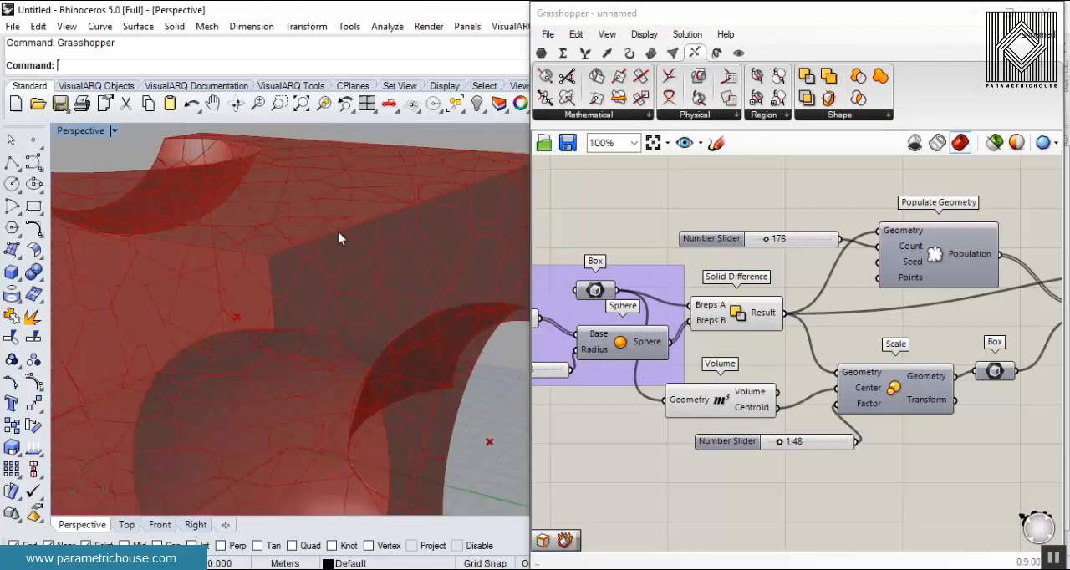
{"action": "right_click_drag", "start_coordinate": [1005, 328], "coordinate": [724, 326]}
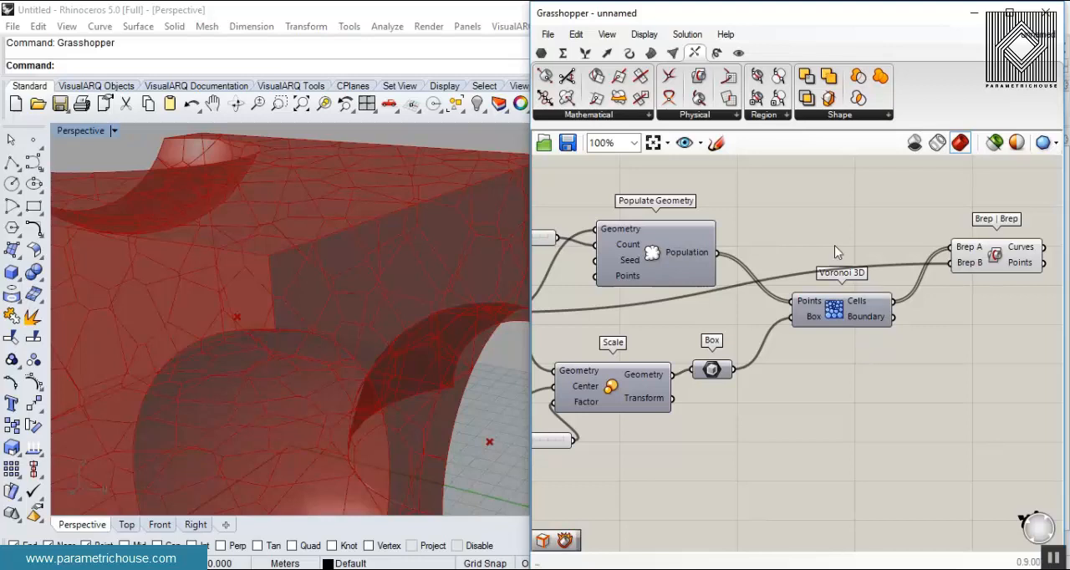
{"action": "right_click_drag", "start_coordinate": [834, 251], "coordinate": [765, 265]}
{"action": "scroll", "coordinate": [342, 270], "scroll_direction": "down", "scroll_amount": 6}
{"action": "right_click_drag", "start_coordinate": [755, 323], "coordinate": [849, 259]}
{"action": "right_click", "coordinate": [760, 325]}
{"action": "left_click", "coordinate": [796, 356]}
{"action": "scroll", "coordinate": [849, 260], "scroll_direction": "down", "scroll_amount": 3}
{"action": "left_click", "coordinate": [878, 281]}
{"action": "right_click_drag", "start_coordinate": [389, 292], "coordinate": [404, 249]}
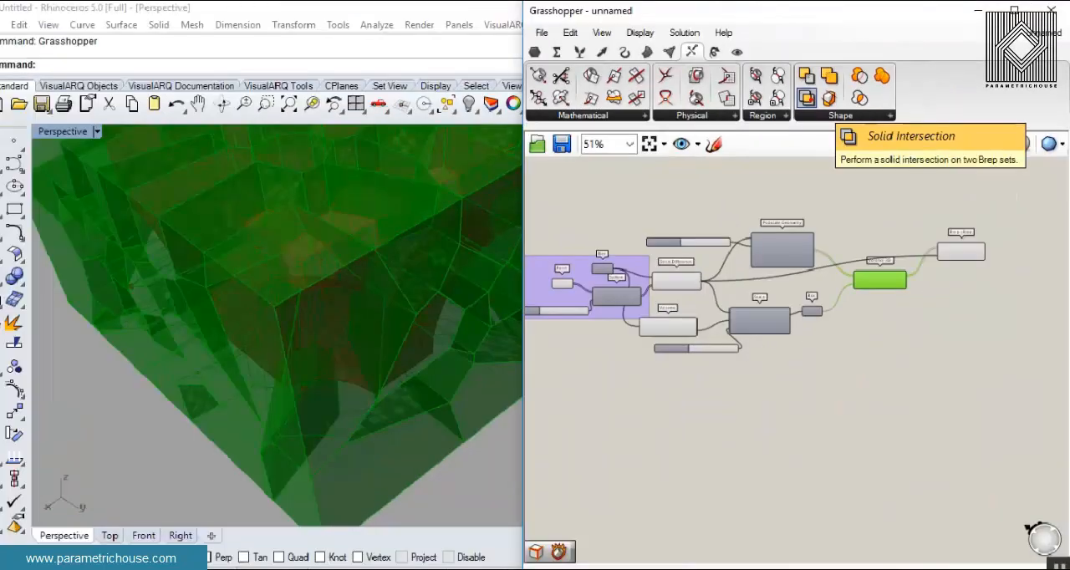
- Add a Solid Intersection component above the Voronoi 3D and Brep | Brep components
{"action": "left_click", "coordinate": [806, 99]}
{"action": "scroll", "coordinate": [956, 419], "scroll_direction": "up", "scroll_amount": 2}
{"action": "left_click", "coordinate": [1017, 272]}
{"action": "right_click_drag", "start_coordinate": [978, 300], "coordinate": [957, 313]}
{"action": "right_click_drag", "start_coordinate": [884, 207], "coordinate": [773, 224]}
{"action": "scroll", "coordinate": [773, 223], "scroll_direction": "up", "scroll_amount": 2}
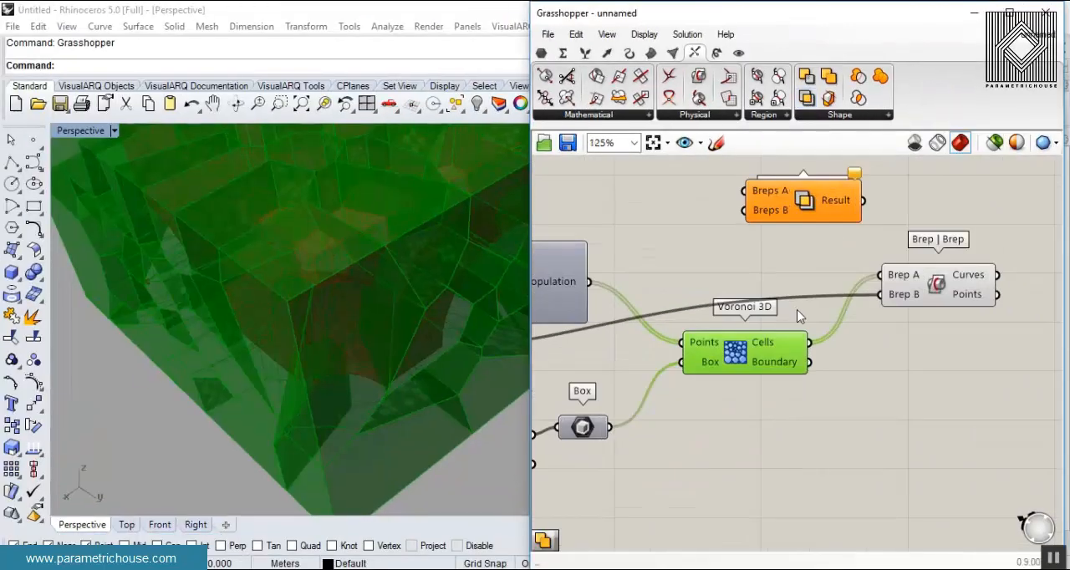
- Connect the Voronoi 3D Cells to Breps A and the Solid Difference Result to Breps B of Solid Intersection
{"action": "left_click_drag", "start_coordinate": [811, 343], "coordinate": [742, 191]}
{"action": "left_click", "coordinate": [709, 256]}
{"action": "scroll", "coordinate": [709, 259], "scroll_direction": "down", "scroll_amount": 2}
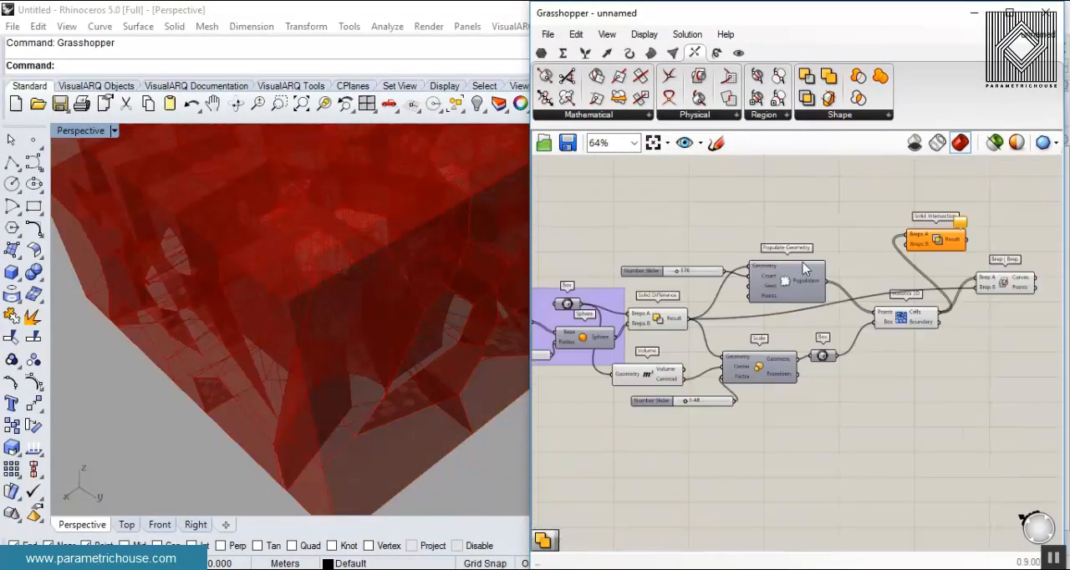
{"action": "left_click_drag", "start_coordinate": [686, 332], "coordinate": [964, 239]}
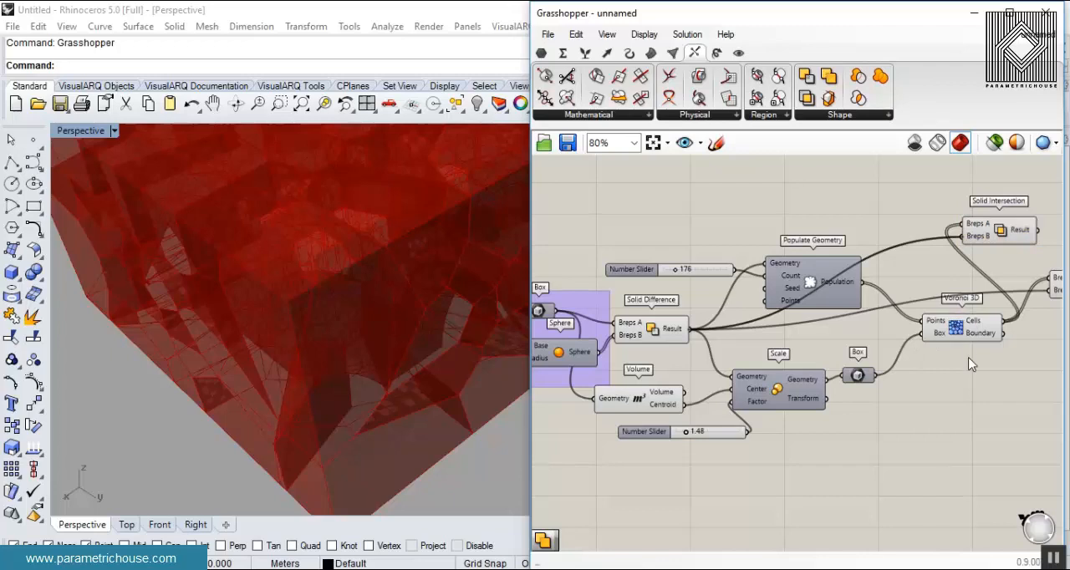
- Turn off the preview of the Voronoi 3D component
{"action": "right_click", "coordinate": [961, 338]}
{"action": "left_click", "coordinate": [959, 354]}
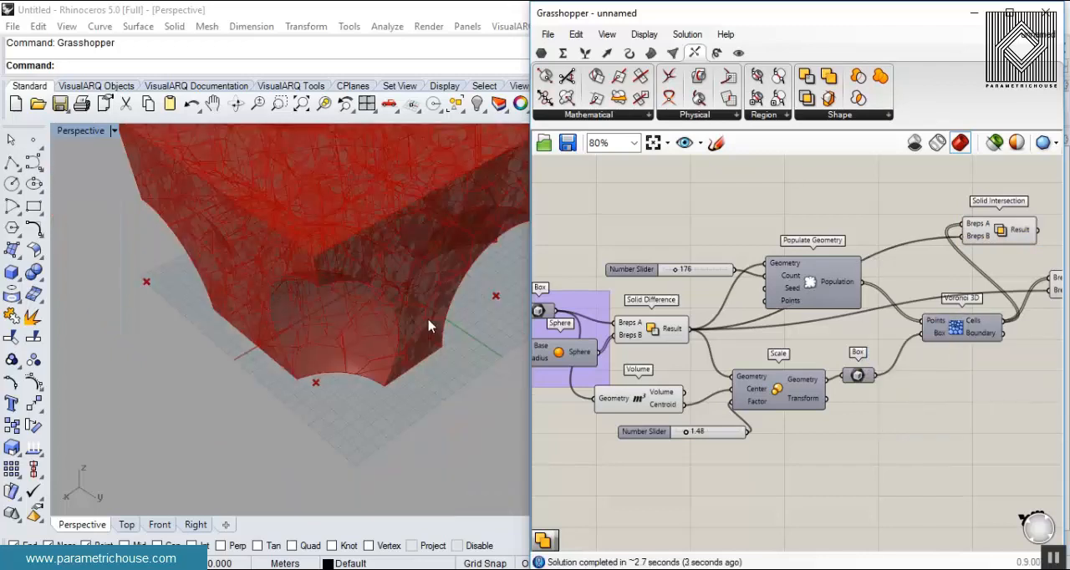
{"action": "right_click_drag", "start_coordinate": [428, 326], "coordinate": [442, 245]}
- Bake the Solid Intersection result into the Rhino model
{"action": "left_click", "coordinate": [983, 234]}
{"action": "right_click_drag", "start_coordinate": [326, 302], "coordinate": [456, 321]}
{"action": "right_click_drag", "start_coordinate": [901, 269], "coordinate": [814, 269]}
{"action": "right_click", "coordinate": [926, 231]}
{"action": "left_click", "coordinate": [965, 259]}
{"action": "left_click", "coordinate": [955, 408]}
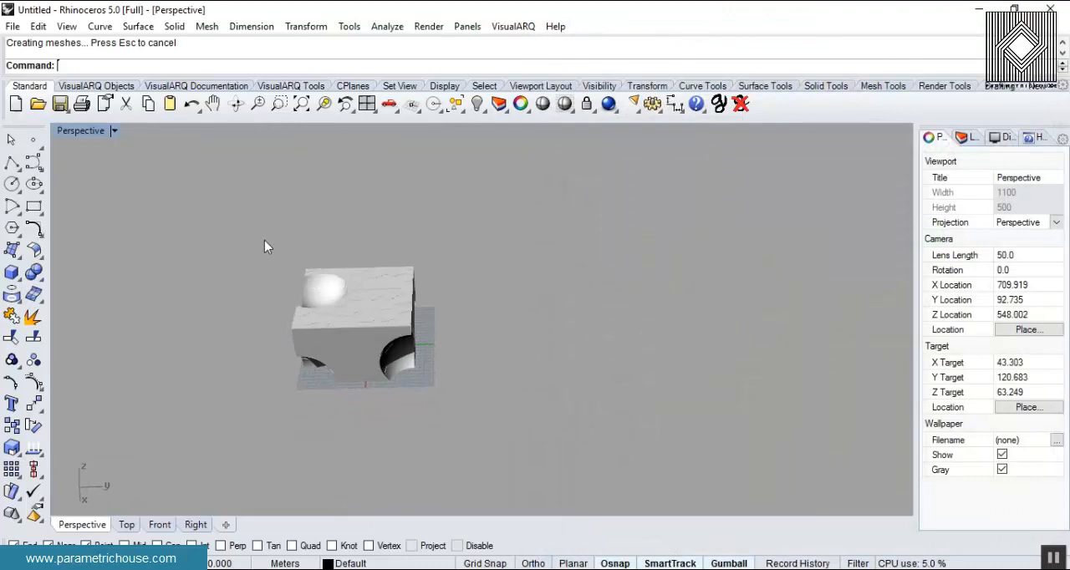
- Set the Perspective viewport's display mode to Shaded to show the baked Voronoi cells
{"action": "left_click", "coordinate": [88, 133]}
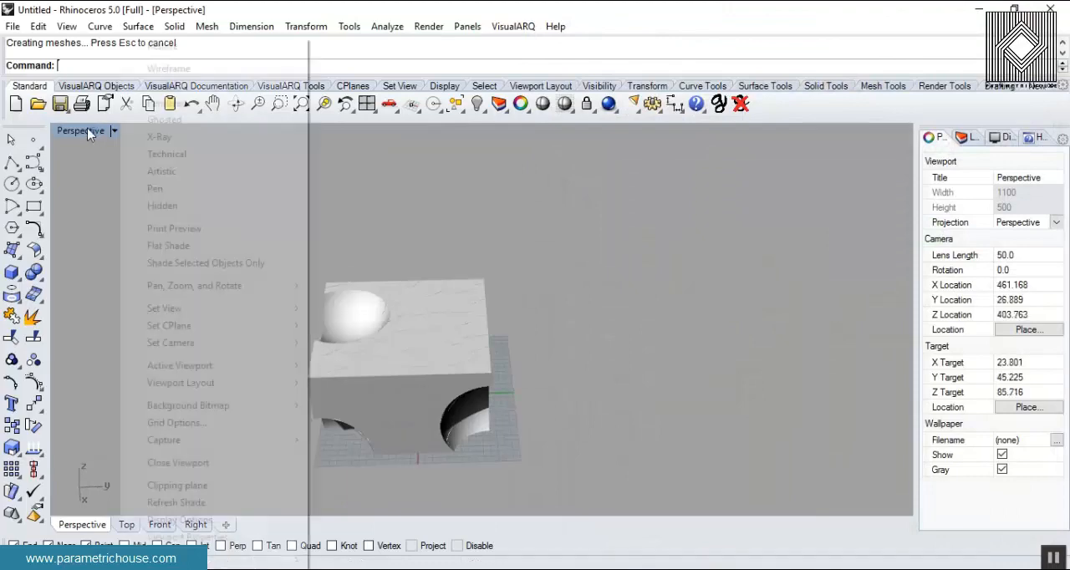
{"action": "left_click", "coordinate": [182, 86]}
{"action": "scroll", "coordinate": [376, 372], "scroll_direction": "up", "scroll_amount": 8}
- Move a baked Voronoi cell out of the block to expose the cavity behind it
{"action": "mouse_move", "coordinate": [342, 411]}
{"action": "right_mouse_down"}
{"action": "mouse_move", "coordinate": [603, 249]}
{"action": "mouse_move", "coordinate": [413, 385]}
{"action": "mouse_move", "coordinate": [447, 384]}
{"action": "right_mouse_up"}
{"action": "left_click_drag", "start_coordinate": [447, 384], "coordinate": [719, 435]}
{"action": "right_click_drag", "start_coordinate": [496, 384], "coordinate": [367, 385]}
{"action": "scroll", "coordinate": [564, 388], "scroll_direction": "down", "scroll_amount": 6}
{"action": "scroll", "coordinate": [522, 410], "scroll_direction": "up", "scroll_amount": 5}
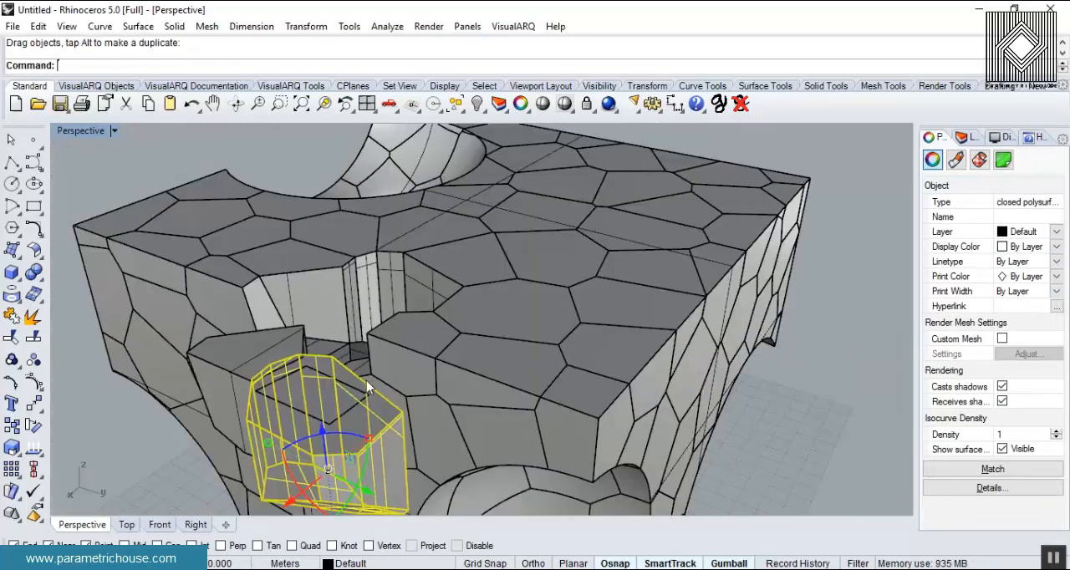
{"action": "scroll", "coordinate": [309, 338], "scroll_direction": "down", "scroll_amount": 6}
{"action": "scroll", "coordinate": [331, 334], "scroll_direction": "up", "scroll_amount": 7}
- Delete cells around the opening in the block and examine the cells inside it
{"action": "right_click_drag", "start_coordinate": [331, 336], "coordinate": [440, 389]}
{"action": "scroll", "coordinate": [442, 390], "scroll_direction": "down", "scroll_amount": 6}
{"action": "scroll", "coordinate": [440, 389], "scroll_direction": "up", "scroll_amount": 4}
{"action": "scroll", "coordinate": [456, 366], "scroll_direction": "up", "scroll_amount": 3}
{"action": "key", "text": "Delete"}
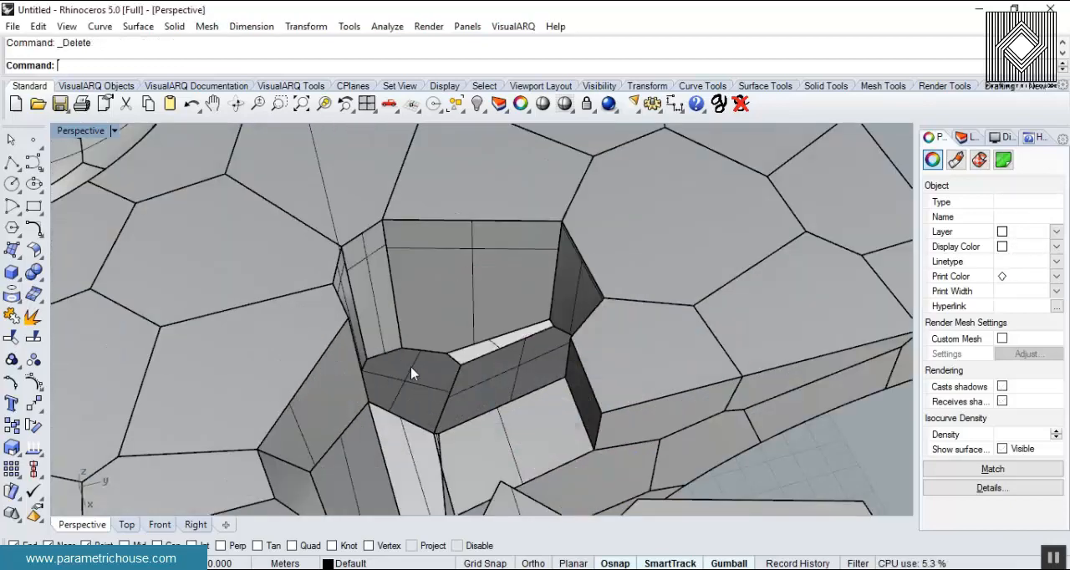
{"action": "left_click", "coordinate": [407, 337]}
{"action": "key", "text": "Delete"}
{"action": "scroll", "coordinate": [413, 368], "scroll_direction": "down", "scroll_amount": 3}
{"action": "right_click_drag", "start_coordinate": [416, 366], "coordinate": [597, 303]}
{"action": "scroll", "coordinate": [397, 339], "scroll_direction": "up", "scroll_amount": 7}
{"action": "scroll", "coordinate": [436, 313], "scroll_direction": "down", "scroll_amount": 12}
- Undo the cell deletions and the last cell move
{"action": "key", "text": "ctrl+z"}
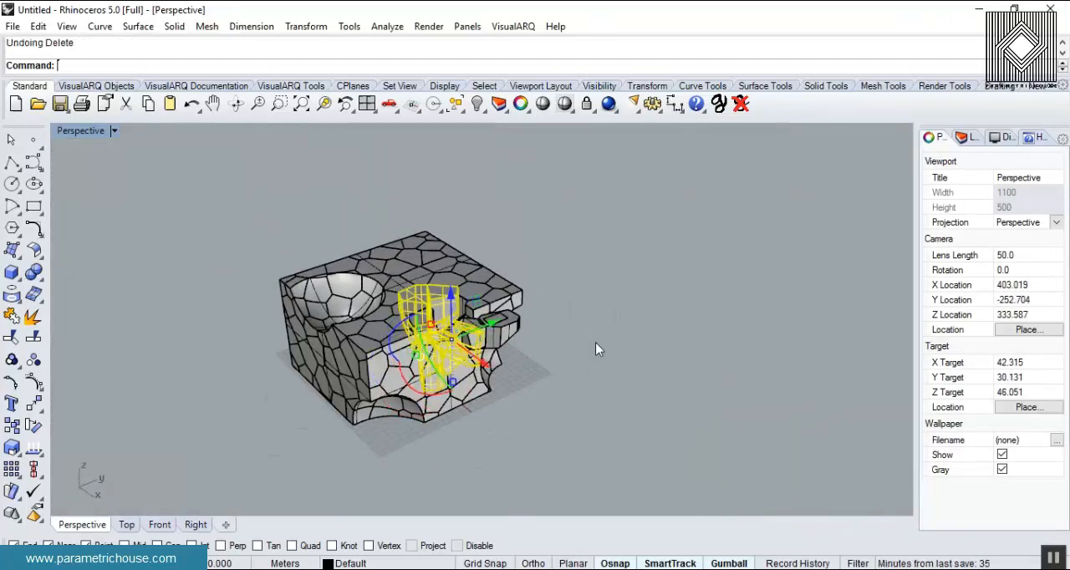
{"action": "scroll", "coordinate": [423, 336], "scroll_direction": "up", "scroll_amount": 5}
{"action": "key", "text": "ctrl+z"}
{"action": "left_click", "coordinate": [632, 333]}
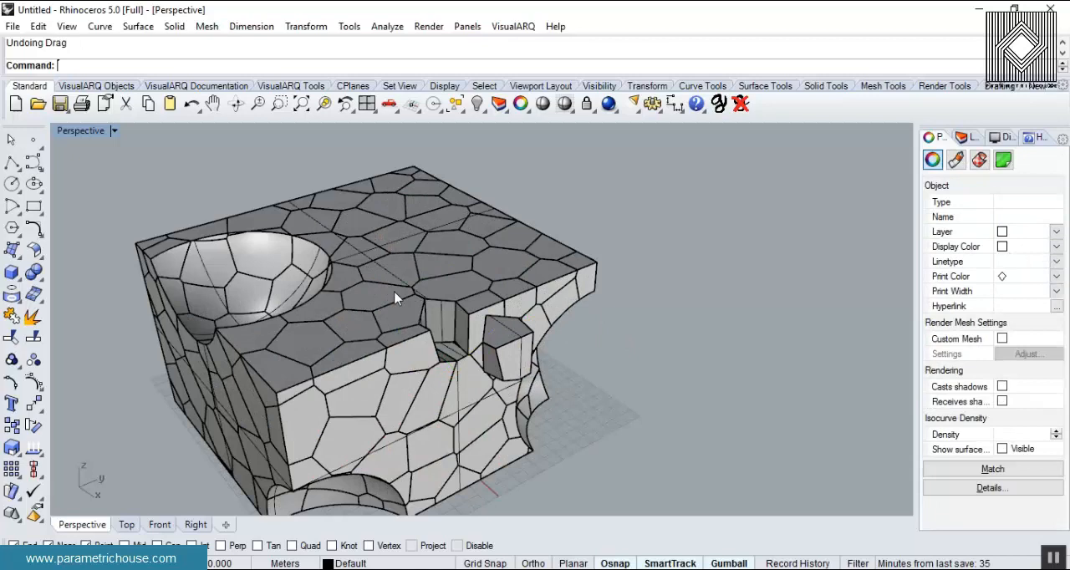
- Undo the remaining cell move and the bake of the Solid Intersection result
{"action": "scroll", "coordinate": [336, 244], "scroll_direction": "up", "scroll_amount": 8}
{"action": "scroll", "coordinate": [430, 337], "scroll_direction": "down", "scroll_amount": 8}
{"action": "right_click_drag", "start_coordinate": [430, 337], "coordinate": [497, 316]}
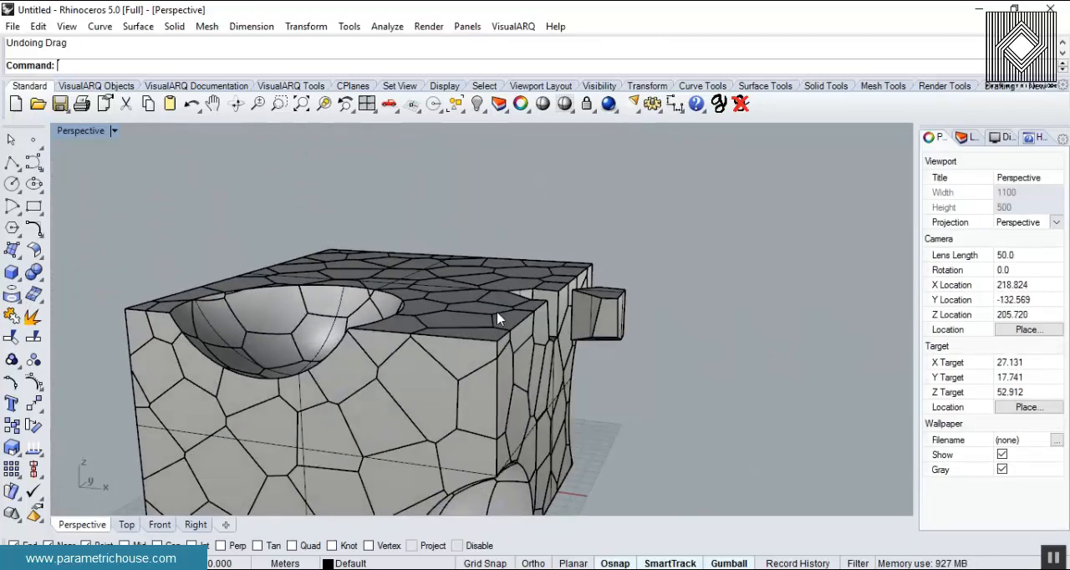
{"action": "scroll", "coordinate": [654, 329], "scroll_direction": "down", "scroll_amount": 5}
{"action": "key", "text": "ctrl+z"}
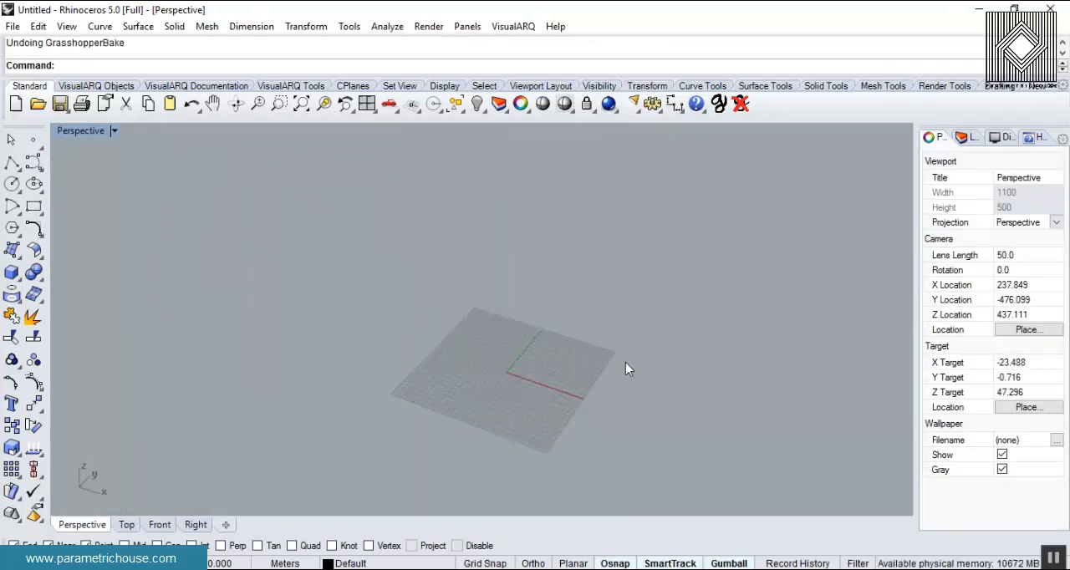
- Reopen Grasshopper and add a Solid Union component beside Solid Intersection, above Brep | Brep
{"action": "type", "text": "Grasshopper"}
{"action": "key", "text": "Return"}
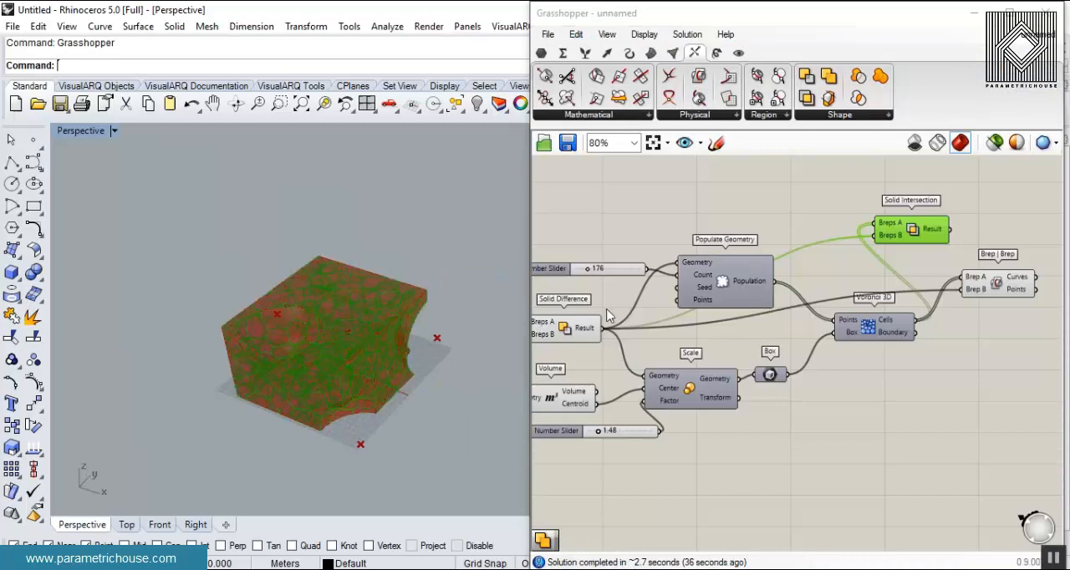
{"action": "scroll", "coordinate": [873, 280], "scroll_direction": "up", "scroll_amount": 5}
{"action": "left_click", "coordinate": [895, 219]}
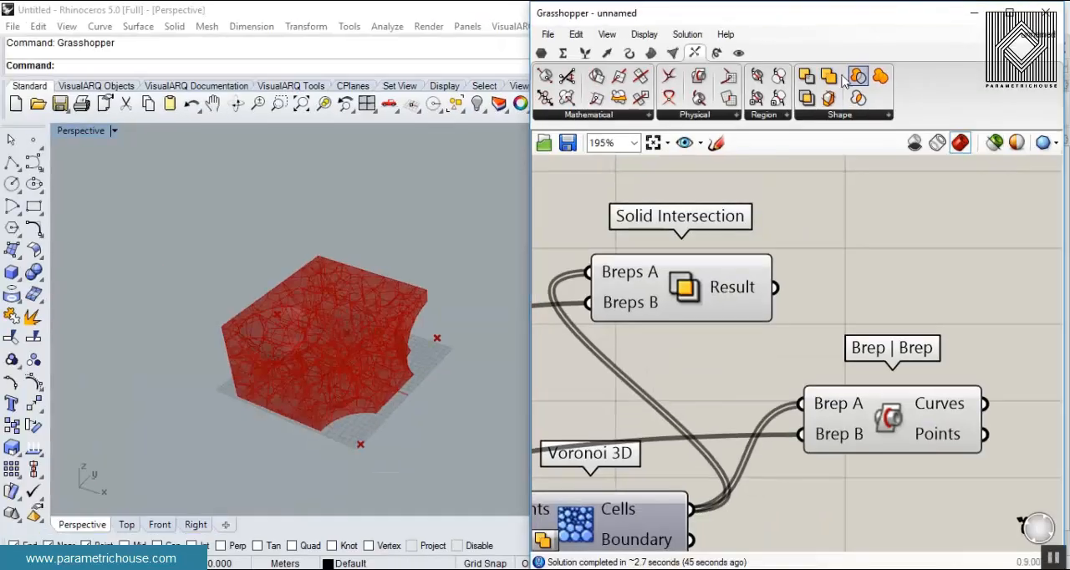
{"action": "left_click", "coordinate": [828, 78]}
{"action": "left_click", "coordinate": [984, 435]}
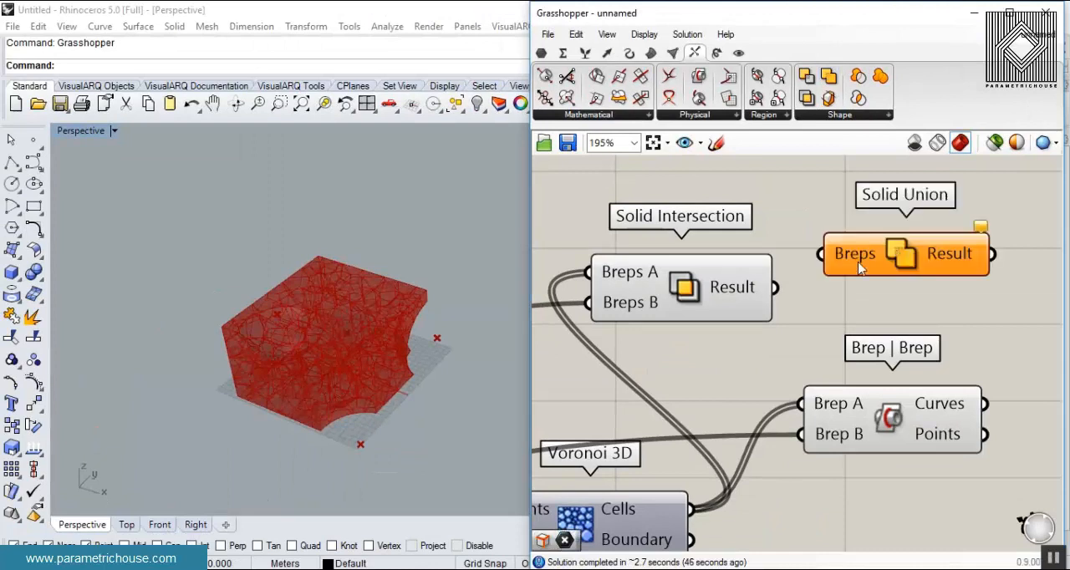
- Redo the bake, select one polysurface cell on the block's upper face to inspect it, and undo the bake
{"action": "left_click", "coordinate": [272, 364]}
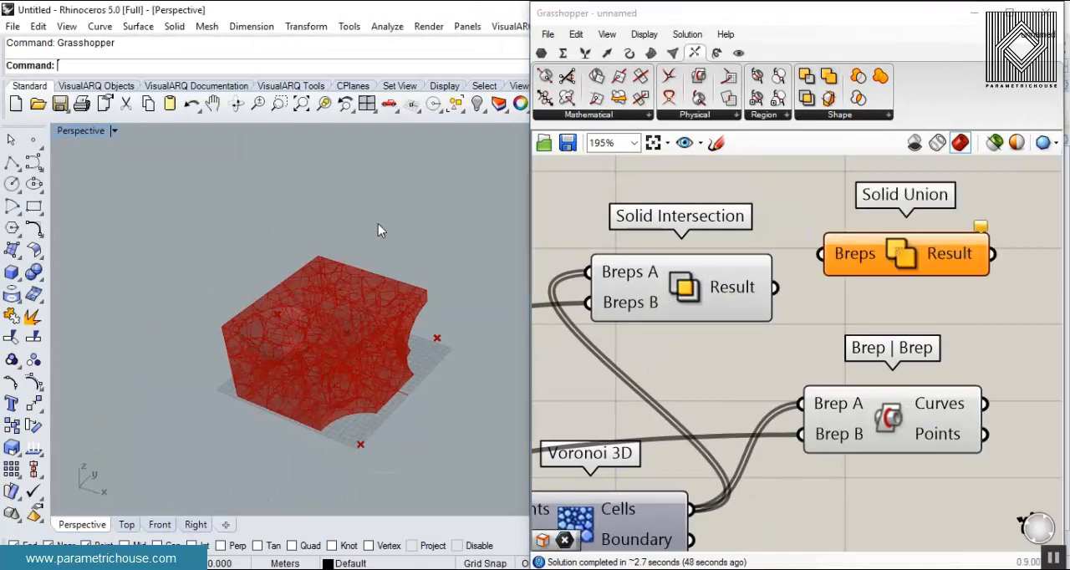
{"action": "key", "text": "ctrl+y"}
{"action": "scroll", "coordinate": [402, 238], "scroll_direction": "up", "scroll_amount": 5}
{"action": "left_click", "coordinate": [427, 247]}
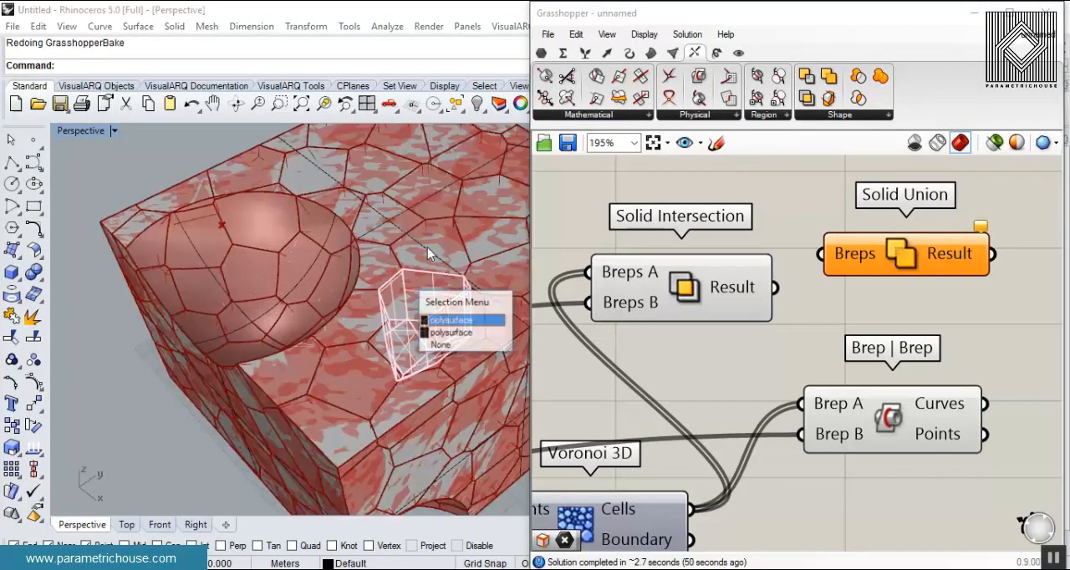
{"action": "key", "text": "Return"}
{"action": "scroll", "coordinate": [335, 320], "scroll_direction": "down", "scroll_amount": 4}
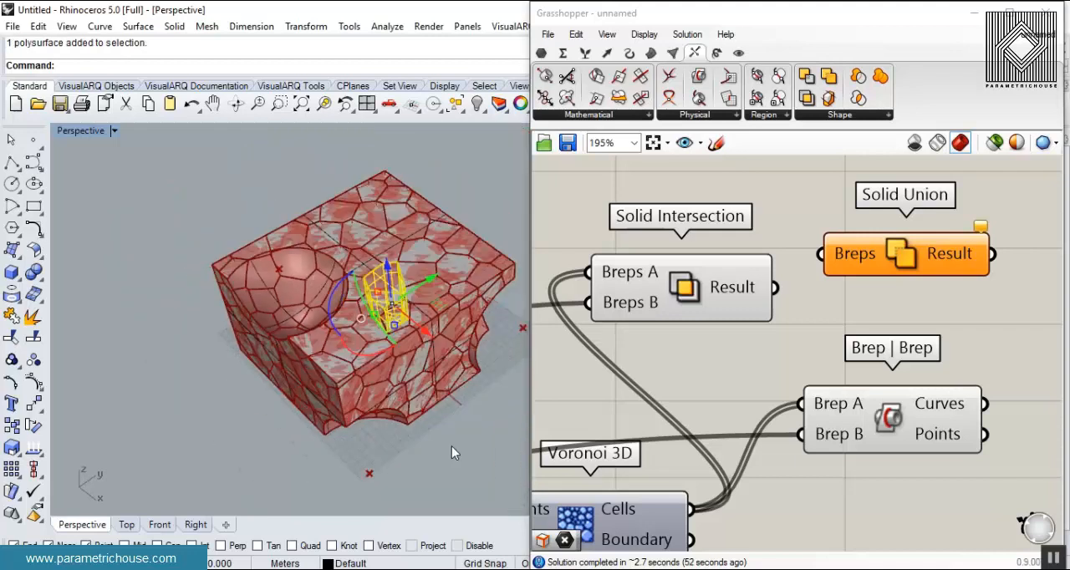
{"action": "key", "text": "Escape"}
{"action": "scroll", "coordinate": [393, 360], "scroll_direction": "up", "scroll_amount": 4}
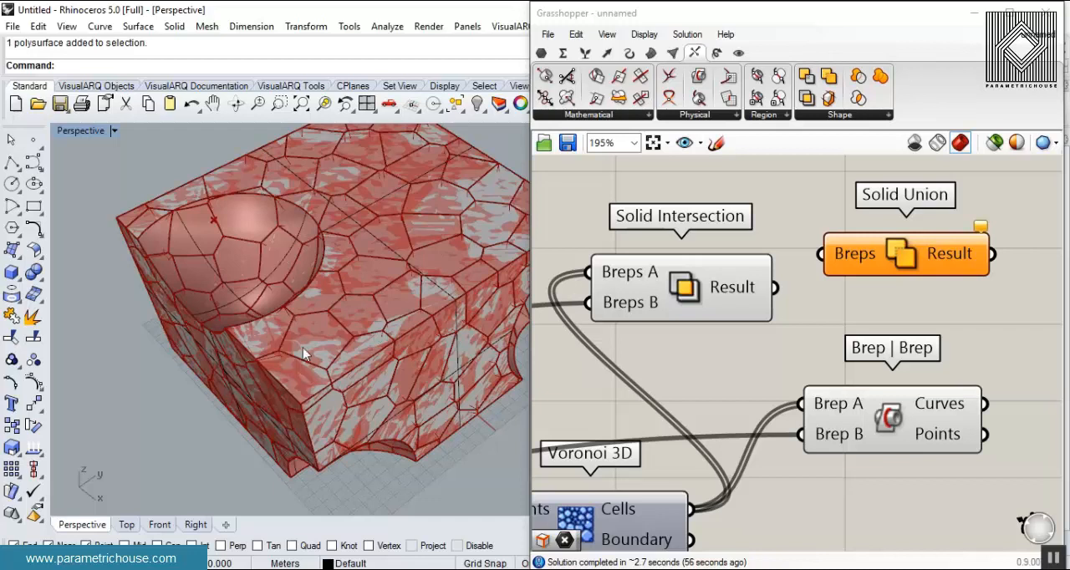
{"action": "key", "text": "ctrl+z"}
- Connect the Result of Solid Intersection to the Breps input of Solid Union
{"action": "left_click_drag", "start_coordinate": [775, 287], "coordinate": [822, 253]}
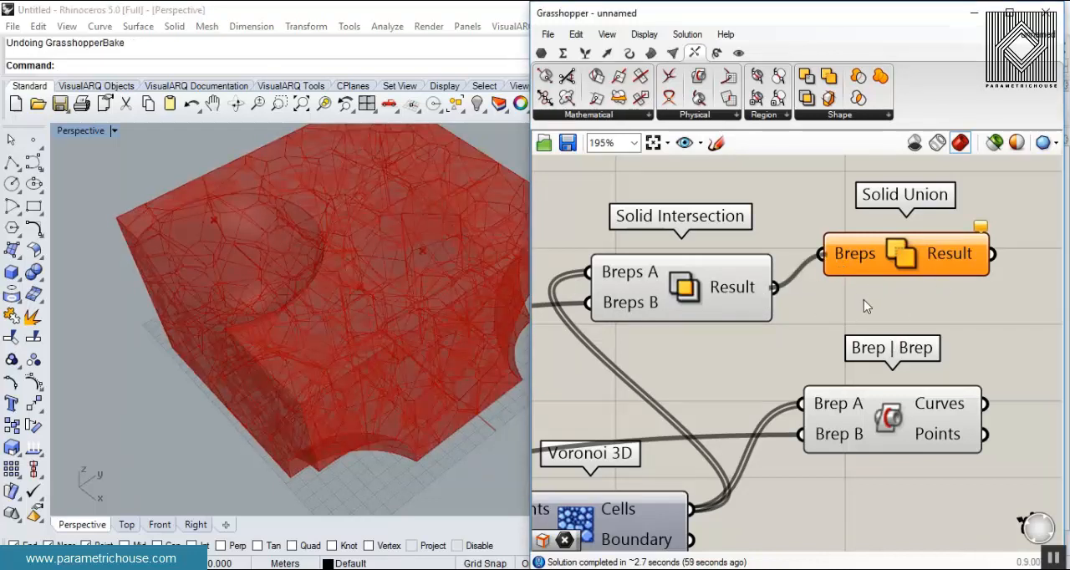
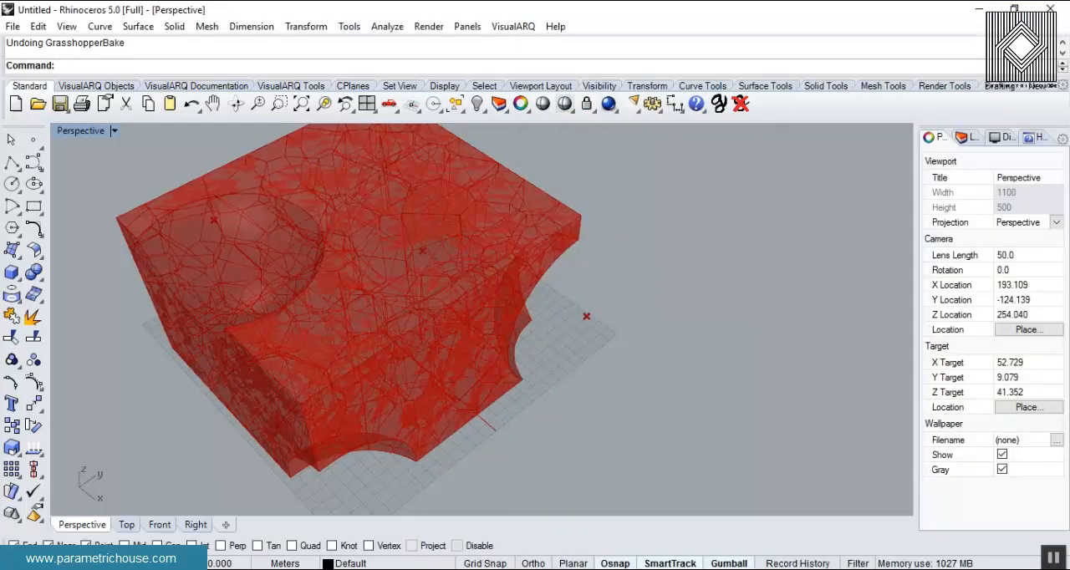
- Reopen Grasshopper and turn off the preview of Solid Intersection
{"action": "left_click", "coordinate": [460, 539]}
{"action": "right_click", "coordinate": [777, 276]}
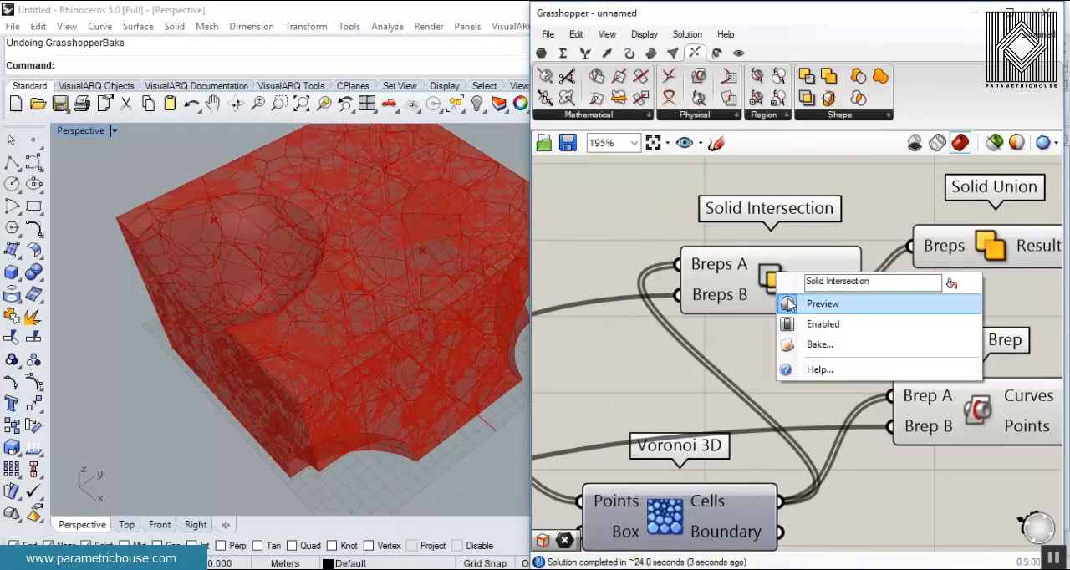
{"action": "left_click", "coordinate": [790, 303]}
- Bake the Result of Solid Union and select the baked block in Rhino to inspect it
{"action": "right_click_drag", "start_coordinate": [886, 346], "coordinate": [707, 344]}
{"action": "right_click", "coordinate": [861, 247]}
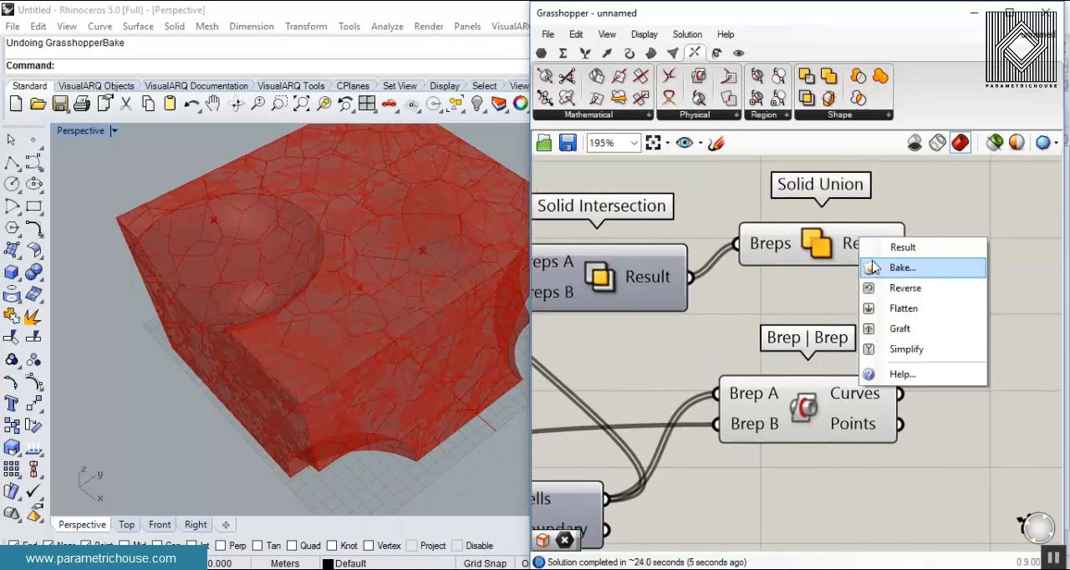
{"action": "left_click", "coordinate": [896, 269]}
{"action": "left_click", "coordinate": [903, 419]}
{"action": "left_click", "coordinate": [1046, 12]}
{"action": "right_click_drag", "start_coordinate": [526, 292], "coordinate": [518, 356]}
{"action": "scroll", "coordinate": [650, 232], "scroll_direction": "down", "scroll_amount": 6}
{"action": "left_click_drag", "start_coordinate": [514, 366], "coordinate": [709, 332]}
{"action": "left_click", "coordinate": [763, 381]}
{"action": "right_click_drag", "start_coordinate": [710, 352], "coordinate": [703, 377]}
{"action": "scroll", "coordinate": [618, 334], "scroll_direction": "up", "scroll_amount": 8}
{"action": "right_click_drag", "start_coordinate": [576, 393], "coordinate": [576, 318]}
{"action": "left_click", "coordinate": [577, 318]}
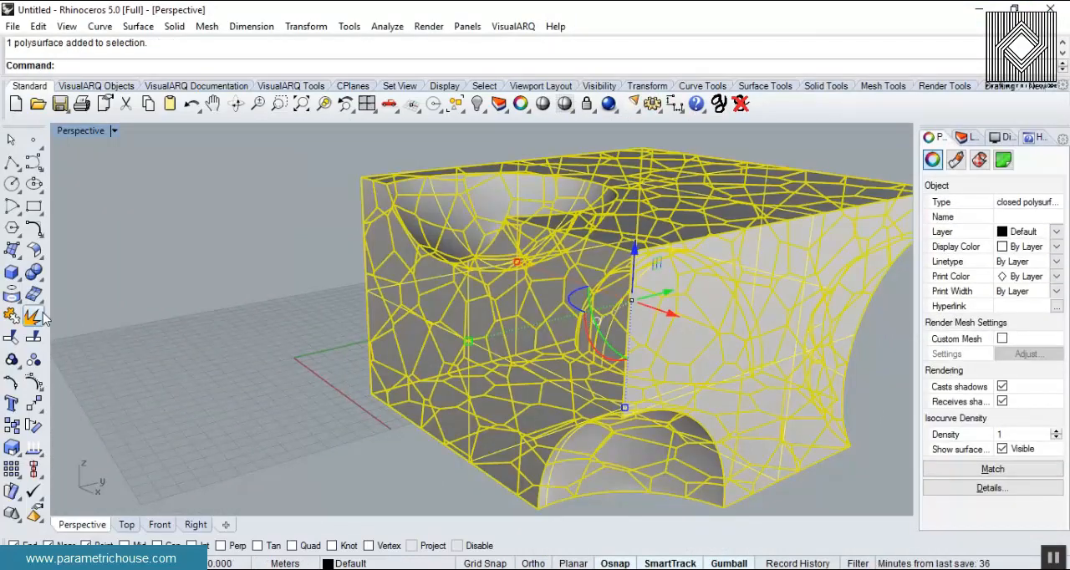
- Explode the baked polysurface and pull two of its cell faces out of the block
{"action": "left_click", "coordinate": [12, 315]}
{"action": "left_click", "coordinate": [304, 291]}
{"action": "right_click_drag", "start_coordinate": [304, 291], "coordinate": [482, 315]}
{"action": "scroll", "coordinate": [337, 315], "scroll_direction": "down", "scroll_amount": 8}
{"action": "scroll", "coordinate": [402, 311], "scroll_direction": "up", "scroll_amount": 8}
{"action": "left_click_drag", "start_coordinate": [506, 289], "coordinate": [647, 352]}
{"action": "left_click_drag", "start_coordinate": [490, 243], "coordinate": [656, 254]}
{"action": "left_click", "coordinate": [721, 284]}
{"action": "right_click_drag", "start_coordinate": [469, 282], "coordinate": [447, 318]}
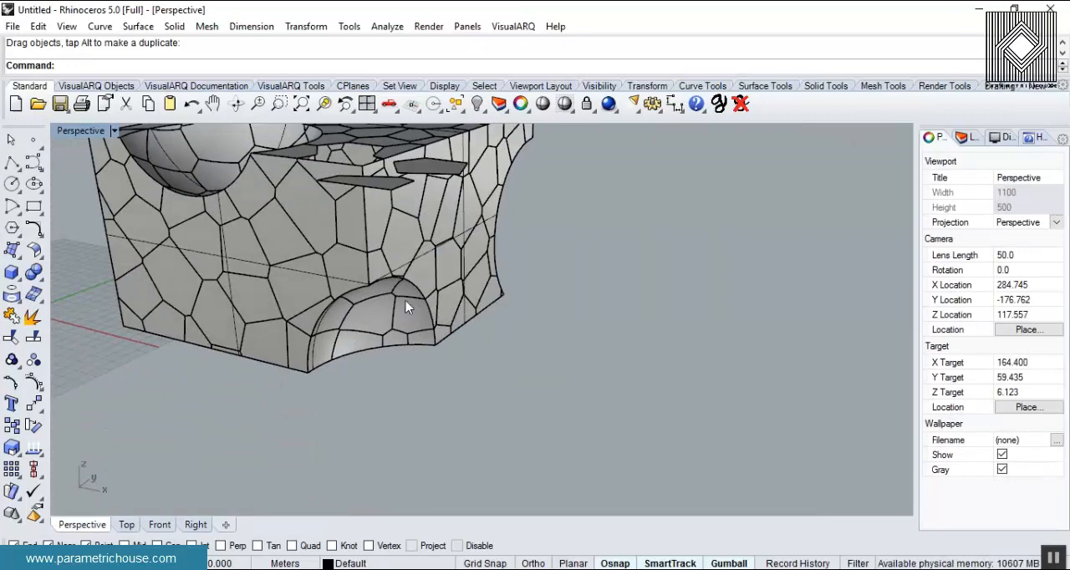
- Examine the separated faces and the remaining shell of the exploded block from several sides
{"action": "scroll", "coordinate": [540, 353], "scroll_direction": "down", "scroll_amount": 6}
{"action": "right_click_drag", "start_coordinate": [401, 251], "coordinate": [480, 318]}
{"action": "scroll", "coordinate": [480, 317], "scroll_direction": "up", "scroll_amount": 7}
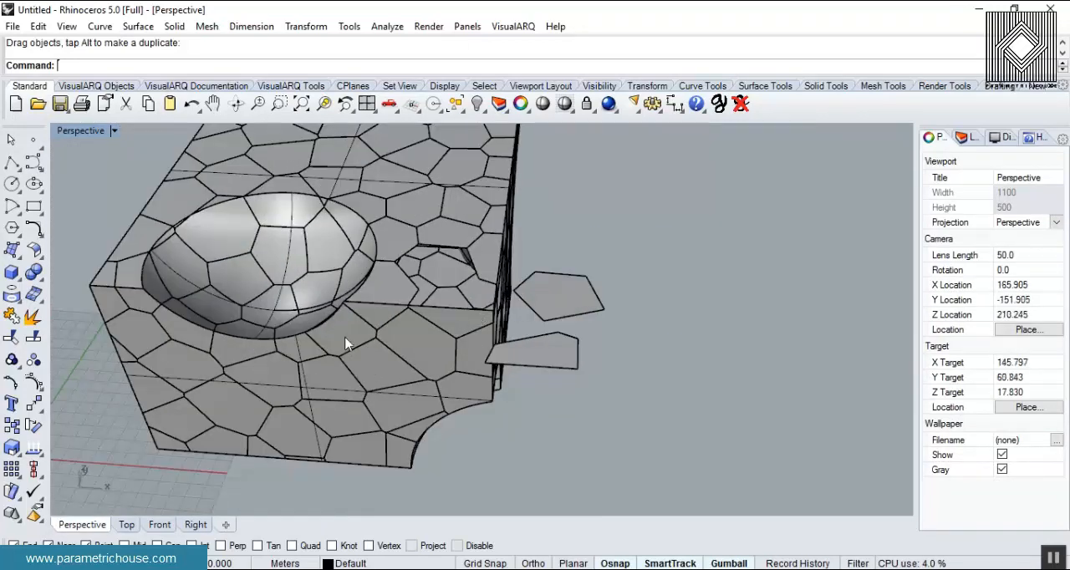
{"action": "right_click_drag", "start_coordinate": [215, 344], "coordinate": [630, 193]}
{"action": "scroll", "coordinate": [629, 193], "scroll_direction": "up", "scroll_amount": 6}
{"action": "left_click", "coordinate": [577, 193]}
{"action": "left_click", "coordinate": [500, 327]}
{"action": "scroll", "coordinate": [500, 327], "scroll_direction": "down", "scroll_amount": 9}
{"action": "right_click_drag", "start_coordinate": [500, 327], "coordinate": [392, 382]}
{"action": "left_click", "coordinate": [742, 241]}
- Undo the face moves, the explode and the Solid Union bake, and reopen Grasshopper
{"action": "key", "text": "ctrl+z"}
{"action": "key", "text": "ctrl+z"}
{"action": "key", "text": "ctrl+z"}
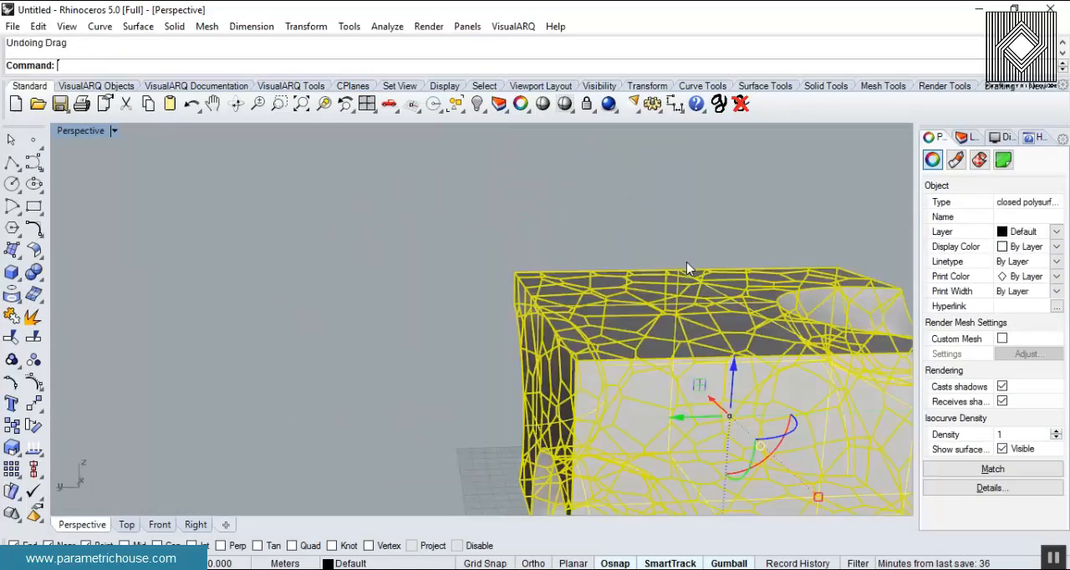
{"action": "key", "text": "ctrl+z"}
{"action": "type", "text": "Grasshopper"}
{"action": "key", "text": "Return"}
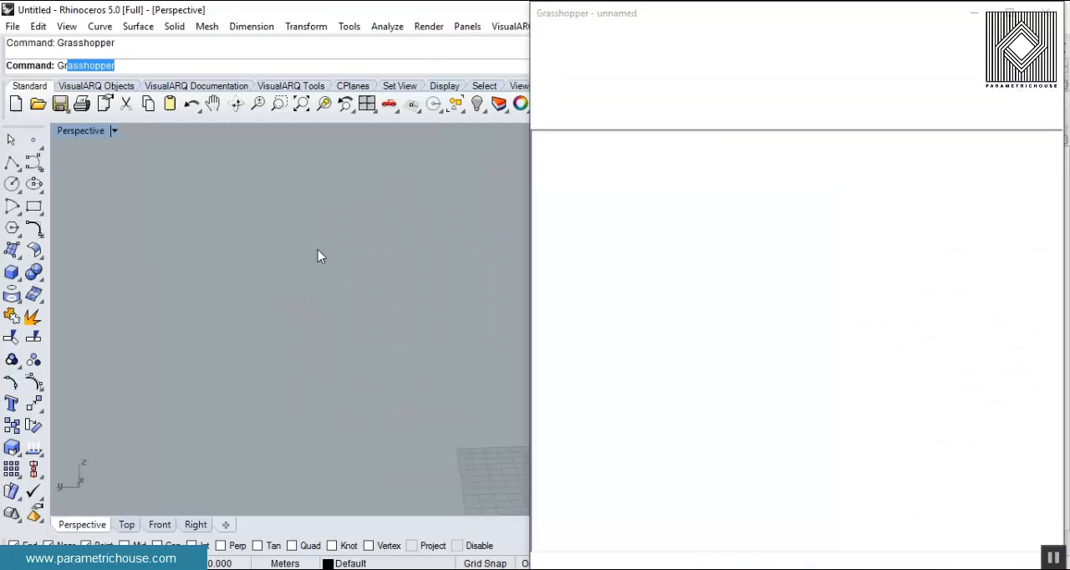
{"action": "right_click_drag", "start_coordinate": [322, 300], "coordinate": [311, 326]}
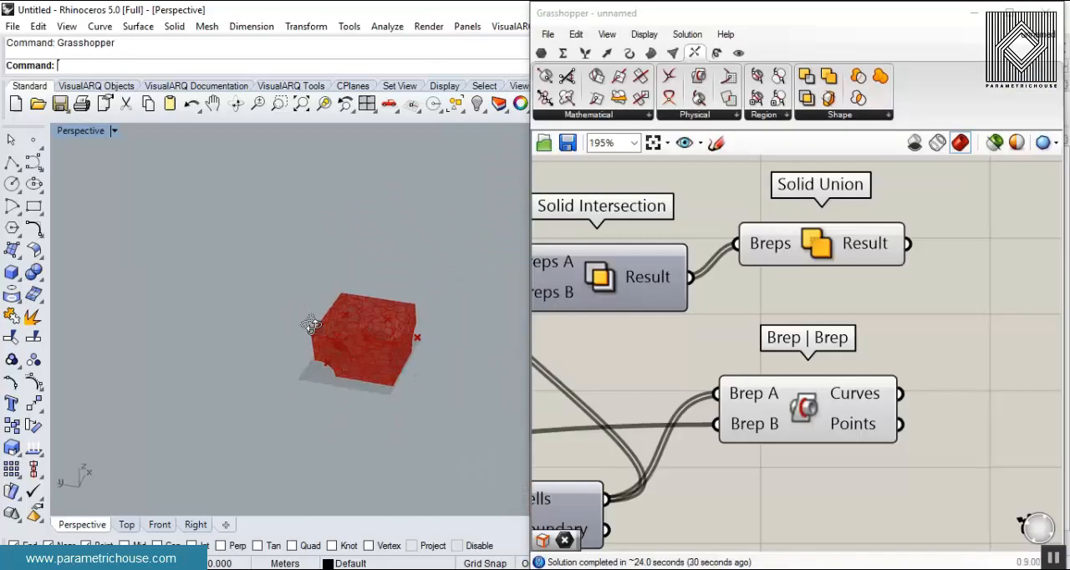
- Add a Deconstruct Brep component beside Solid Union and connect the union's Result to its Brep input
{"action": "double_click", "coordinate": [842, 291]}
{"action": "type", "text": "deco"}
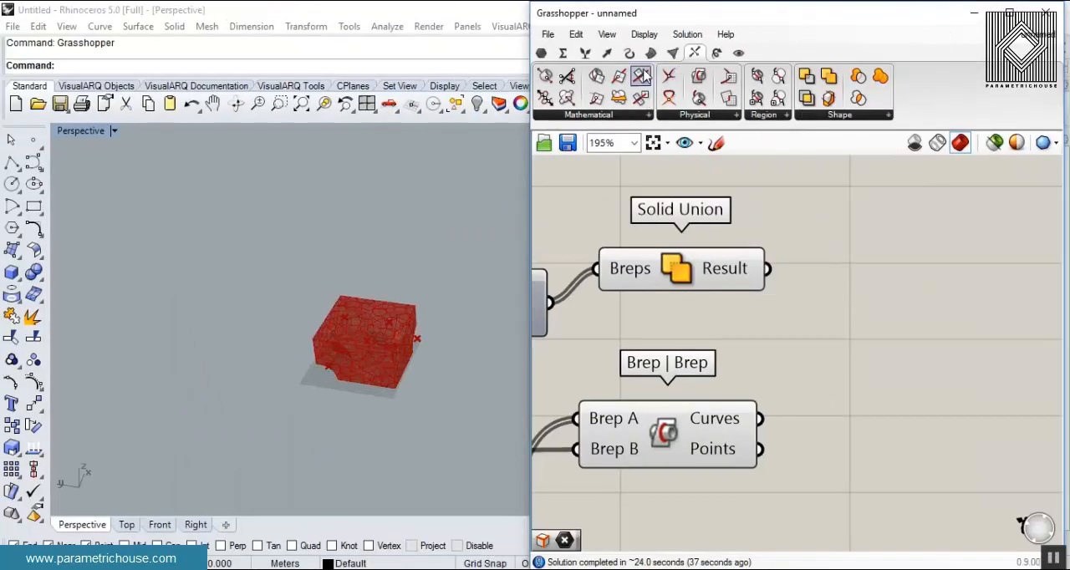
{"action": "left_click", "coordinate": [651, 54]}
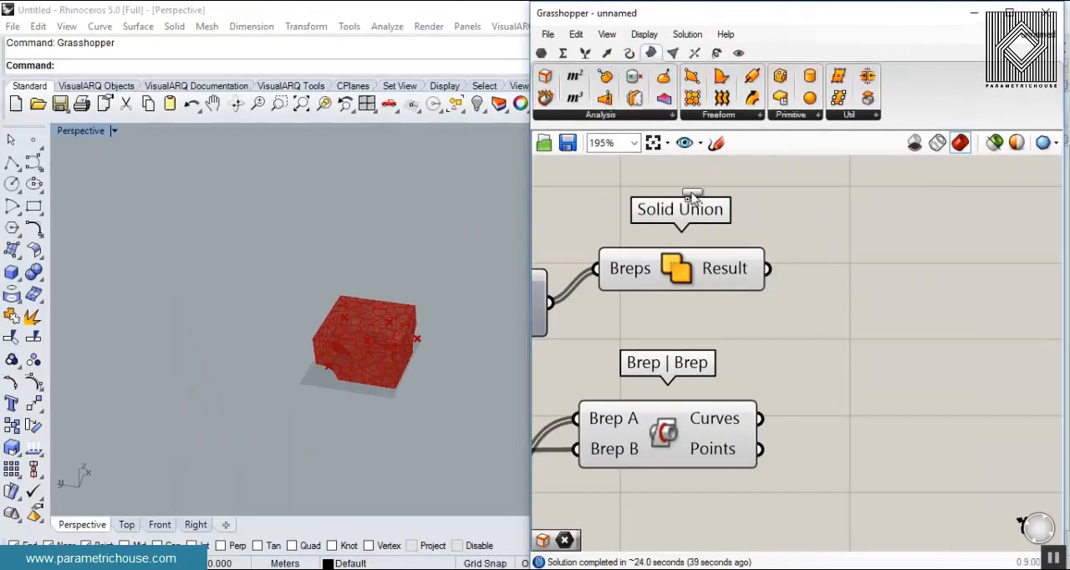
{"action": "left_click_drag", "start_coordinate": [692, 194], "coordinate": [897, 292]}
{"action": "left_click_drag", "start_coordinate": [766, 270], "coordinate": [831, 295]}
{"action": "left_click", "coordinate": [821, 360]}
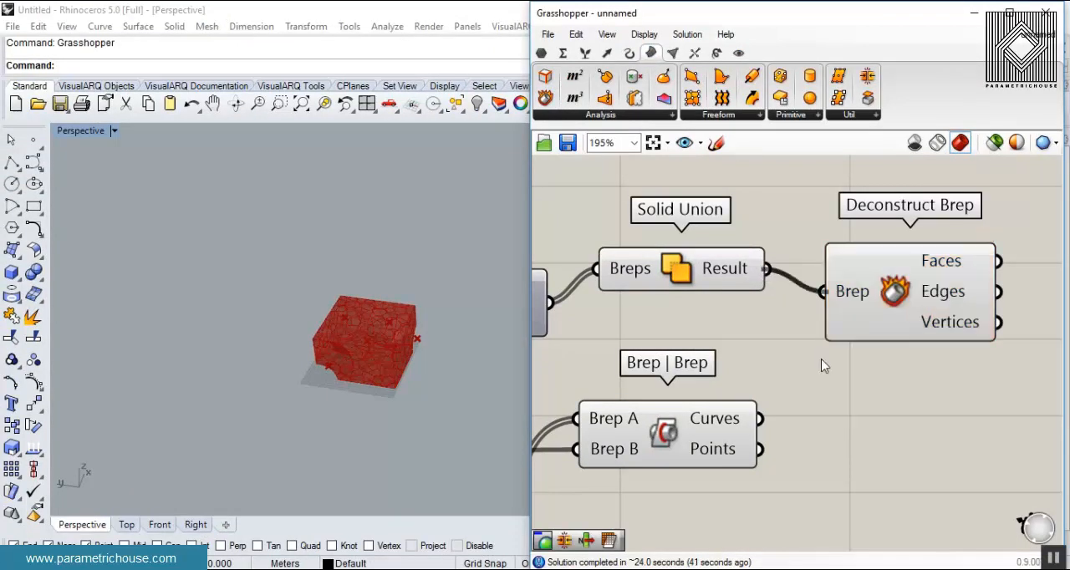
- Add a Surface parameter fed by the Faces of Deconstruct Brep and hide the Solid Union and Deconstruct Brep previews
{"action": "scroll", "coordinate": [656, 361], "scroll_direction": "down", "scroll_amount": 5}
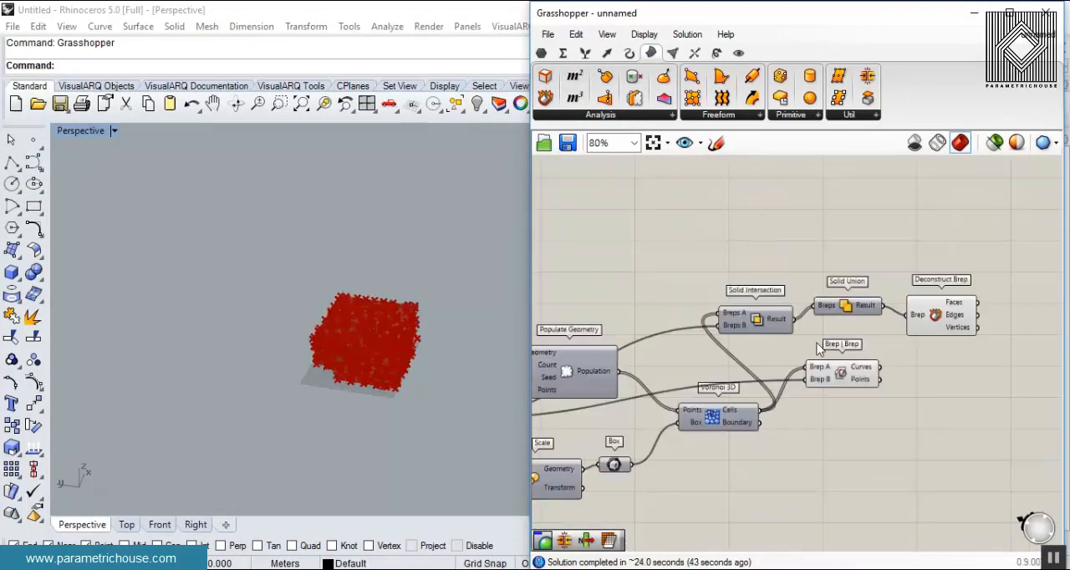
{"action": "scroll", "coordinate": [831, 376], "scroll_direction": "up", "scroll_amount": 4}
{"action": "scroll", "coordinate": [719, 320], "scroll_direction": "up", "scroll_amount": 4}
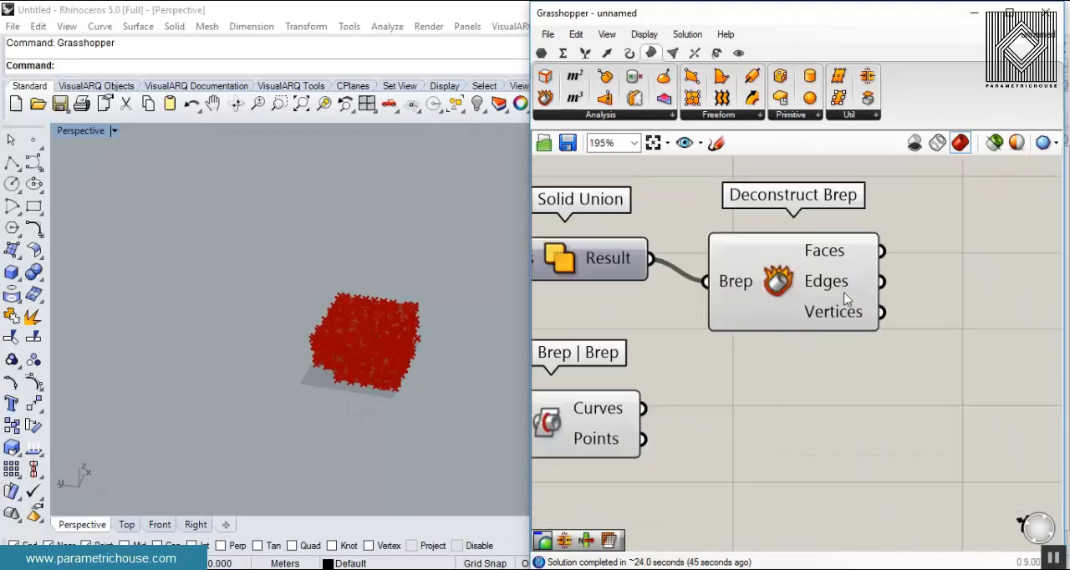
{"action": "left_click", "coordinate": [542, 54]}
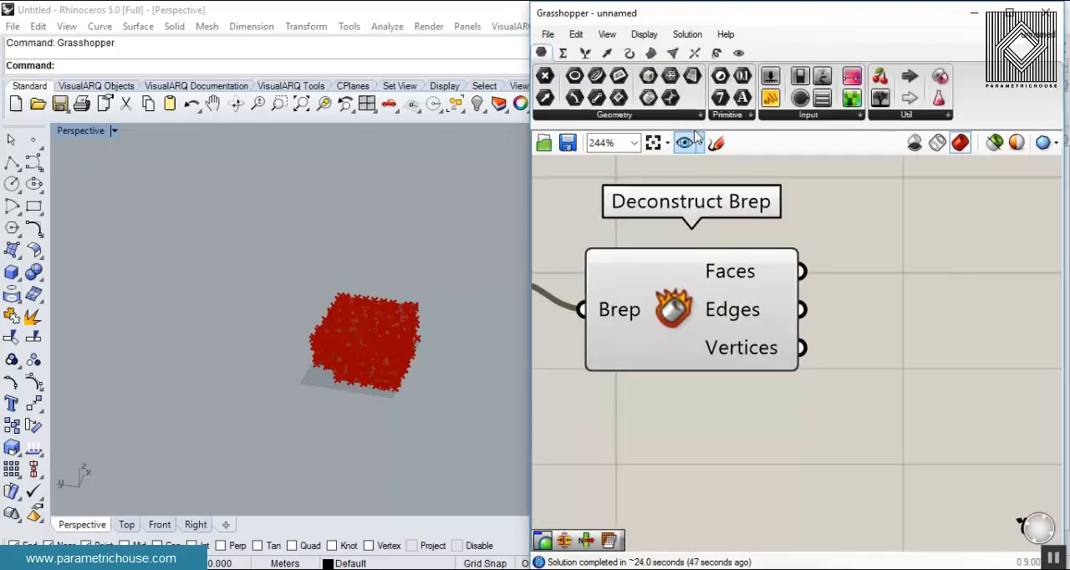
{"action": "left_click_drag", "start_coordinate": [855, 233], "coordinate": [879, 248]}
{"action": "left_click_drag", "start_coordinate": [831, 248], "coordinate": [801, 271]}
{"action": "right_click", "coordinate": [685, 302]}
{"action": "left_click", "coordinate": [726, 336]}
- Bake the faces held in the Surface parameter into Rhino
{"action": "scroll", "coordinate": [388, 346], "scroll_direction": "up", "scroll_amount": 5}
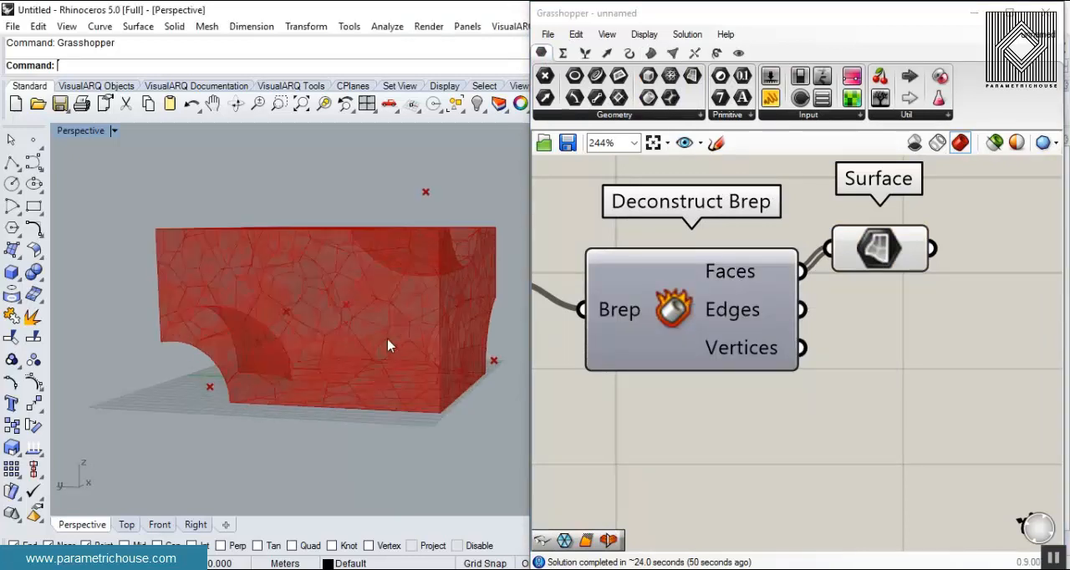
{"action": "right_click", "coordinate": [895, 238]}
{"action": "left_click", "coordinate": [899, 253]}
{"action": "left_click", "coordinate": [922, 392]}
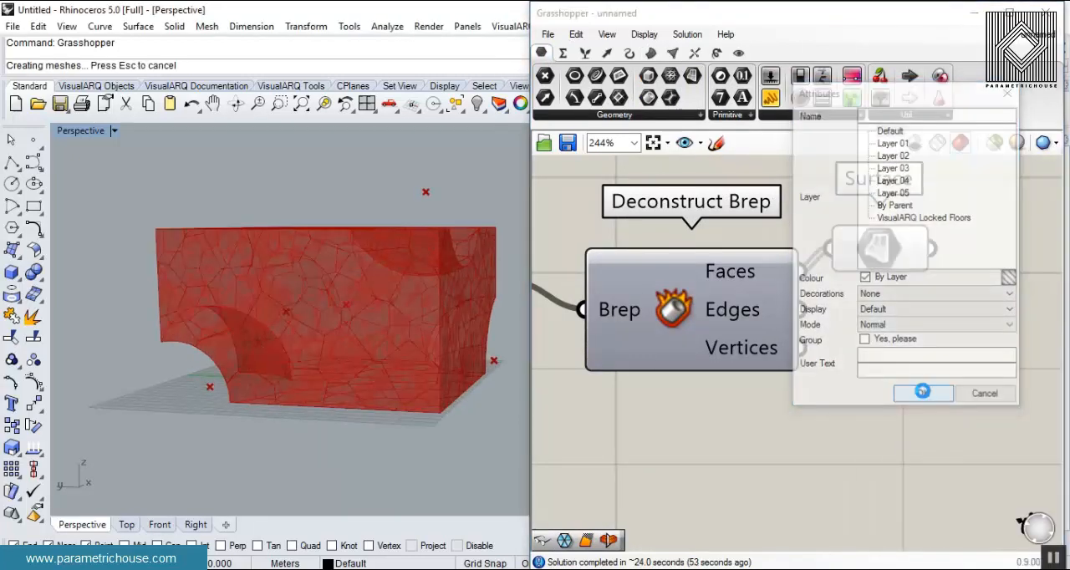
- Select individual baked faces along the block's edge to inspect them, and undo the bake
{"action": "right_click_drag", "start_coordinate": [302, 234], "coordinate": [303, 267]}
{"action": "scroll", "coordinate": [306, 268], "scroll_direction": "up", "scroll_amount": 5}
{"action": "left_click", "coordinate": [309, 256]}
{"action": "left_click_drag", "start_coordinate": [276, 204], "coordinate": [205, 407]}
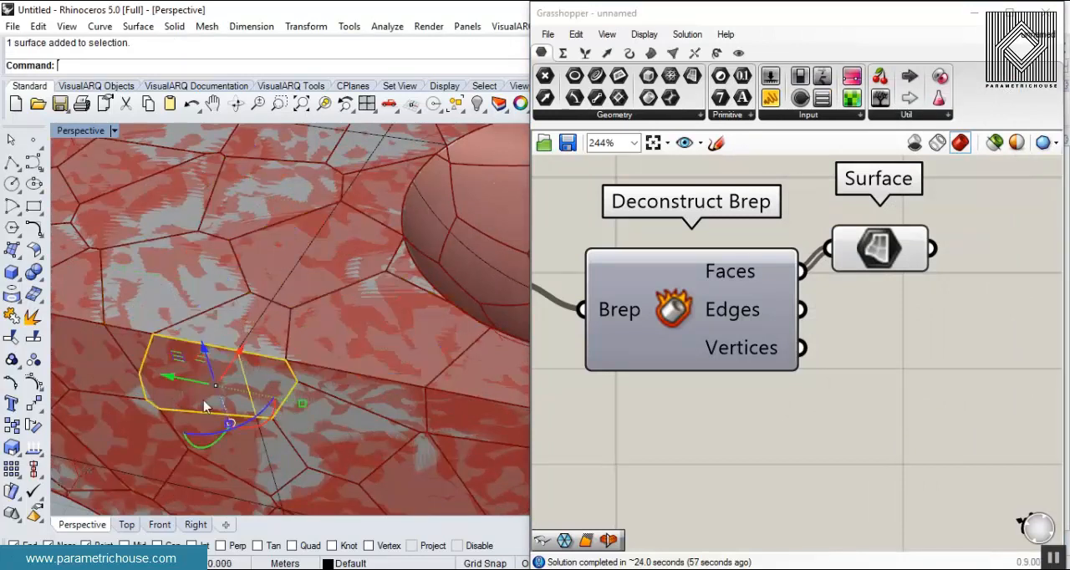
{"action": "left_click", "coordinate": [363, 412]}
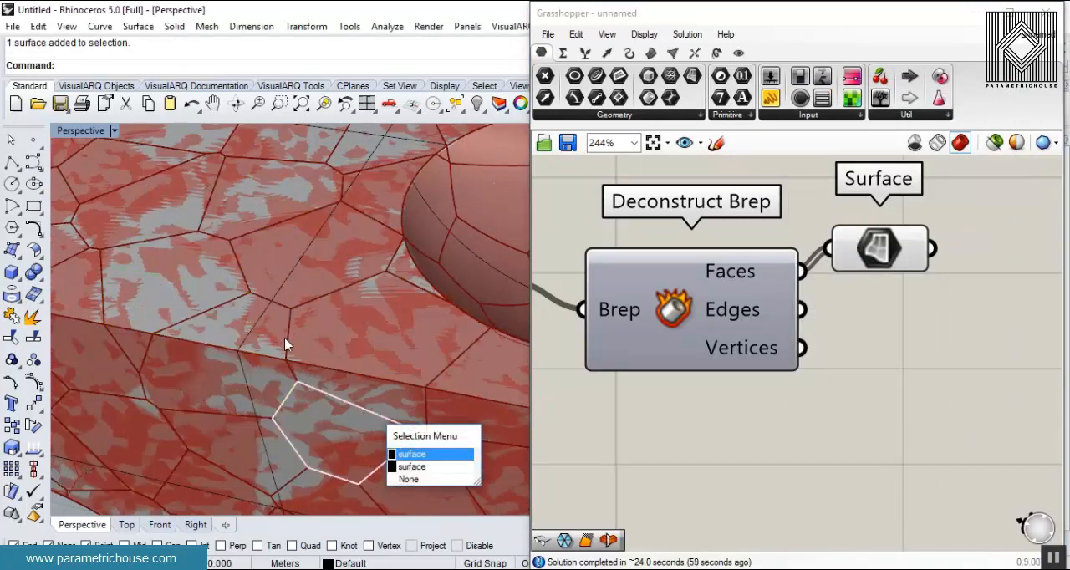
{"action": "scroll", "coordinate": [285, 344], "scroll_direction": "down", "scroll_amount": 5}
{"action": "key", "text": "ctrl+z"}
- Add a Curve parameter fed by the Surface parameter and turn off the Surface preview
{"action": "right_click_drag", "start_coordinate": [950, 275], "coordinate": [744, 324]}
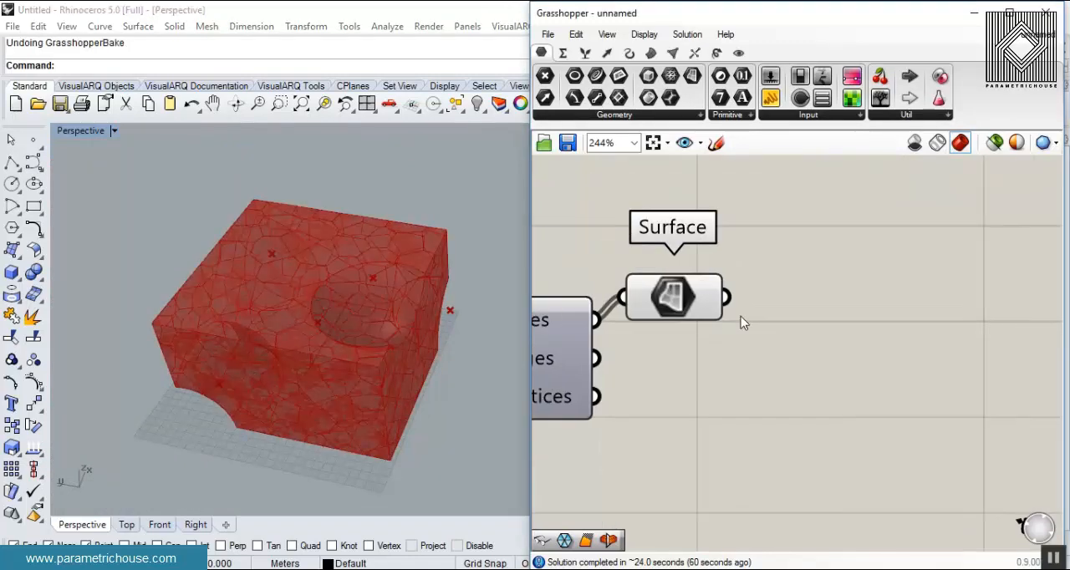
{"action": "left_click_drag", "start_coordinate": [596, 76], "coordinate": [844, 335]}
{"action": "left_click_drag", "start_coordinate": [726, 297], "coordinate": [794, 337]}
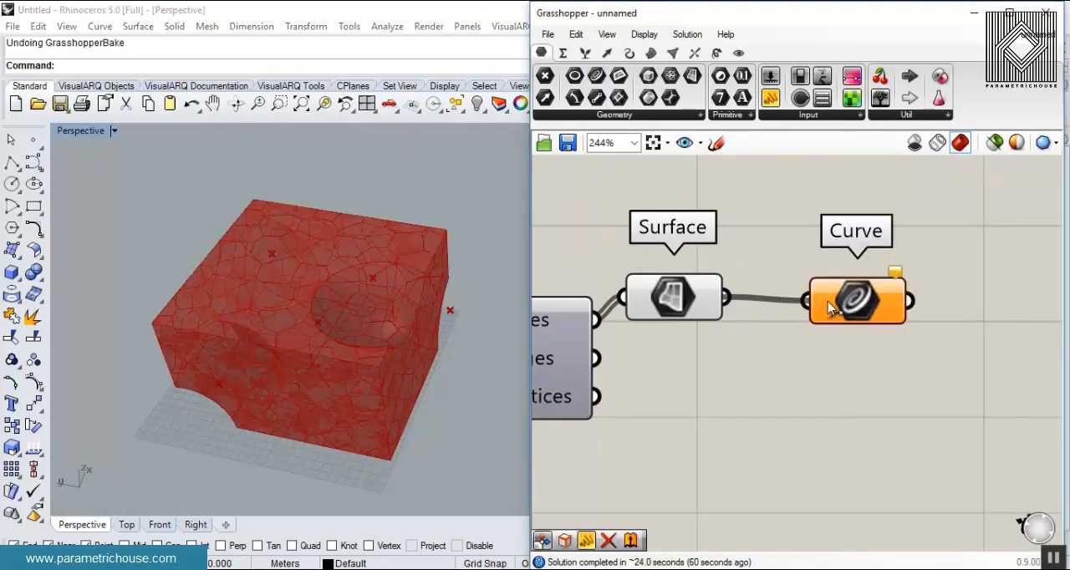
{"action": "right_click", "coordinate": [673, 294]}
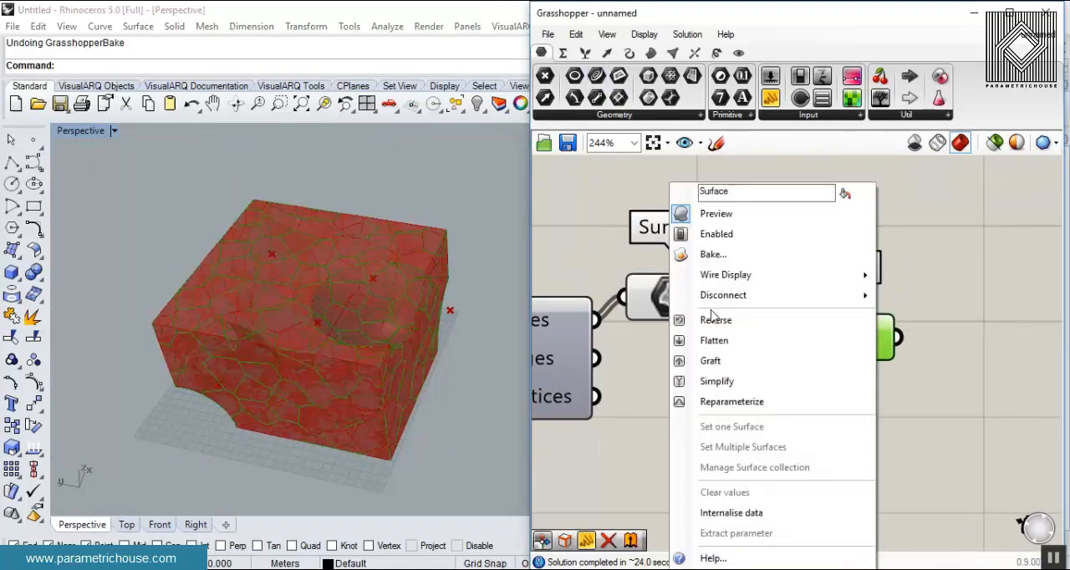
{"action": "left_click", "coordinate": [721, 215]}
- Examine the cell outlines around the block's spherical cavities at close range
{"action": "scroll", "coordinate": [801, 284], "scroll_direction": "down", "scroll_amount": 4}
{"action": "scroll", "coordinate": [658, 338], "scroll_direction": "up", "scroll_amount": 1}
{"action": "scroll", "coordinate": [659, 337], "scroll_direction": "up", "scroll_amount": 3}
{"action": "right_click_drag", "start_coordinate": [335, 377], "coordinate": [322, 396]}
{"action": "scroll", "coordinate": [323, 395], "scroll_direction": "up", "scroll_amount": 7}
{"action": "right_click_drag", "start_coordinate": [352, 357], "coordinate": [223, 355]}
{"action": "scroll", "coordinate": [680, 350], "scroll_direction": "down", "scroll_amount": 2}
{"action": "scroll", "coordinate": [777, 305], "scroll_direction": "up", "scroll_amount": 3}
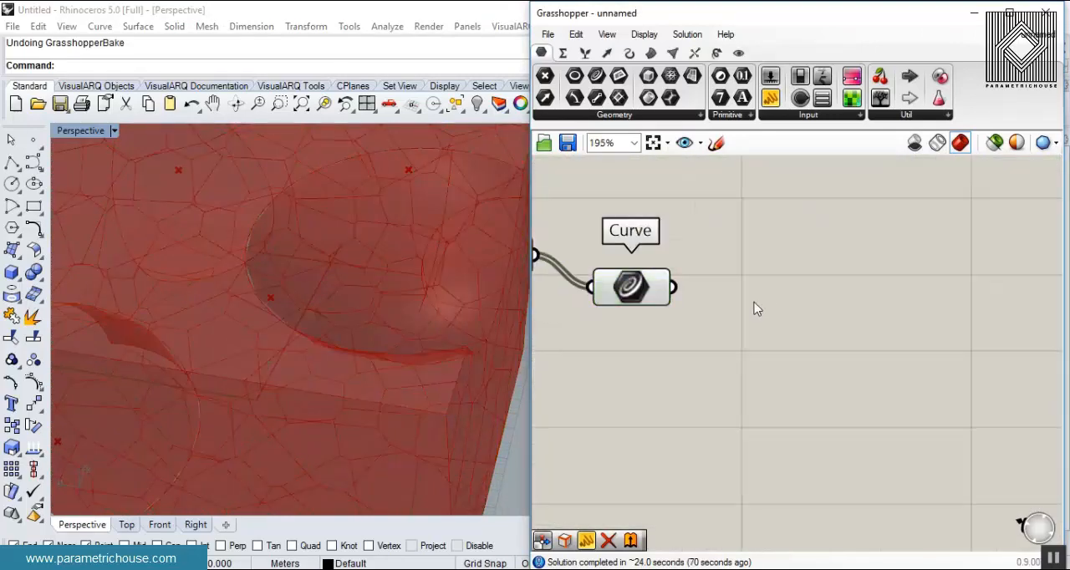
- Add a Scale component beside the Curve parameter and connect the curves to its Geometry input
{"action": "double_click", "coordinate": [753, 301]}
{"action": "type", "text": "sc"}
{"action": "left_click", "coordinate": [737, 282]}
{"action": "left_click_drag", "start_coordinate": [701, 296], "coordinate": [764, 291]}
{"action": "left_click_drag", "start_coordinate": [834, 319], "coordinate": [929, 335]}
{"action": "right_click_drag", "start_coordinate": [709, 353], "coordinate": [631, 367]}
{"action": "left_click_drag", "start_coordinate": [826, 343], "coordinate": [862, 333]}
{"action": "right_click_drag", "start_coordinate": [737, 332], "coordinate": [829, 319]}
- Add an Area component below the Curve parameter and connect the Surface parameter to its Geometry input
{"action": "left_click", "coordinate": [651, 52]}
{"action": "left_click_drag", "start_coordinate": [575, 76], "coordinate": [794, 358]}
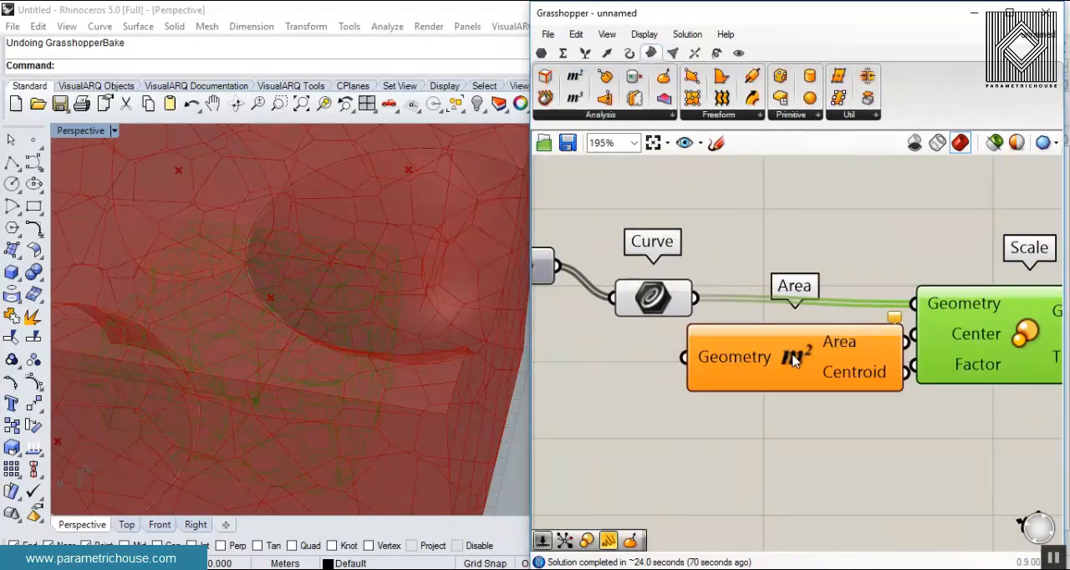
{"action": "left_click_drag", "start_coordinate": [699, 360], "coordinate": [701, 361]}
{"action": "left_click_drag", "start_coordinate": [789, 362], "coordinate": [726, 409]}
{"action": "right_click_drag", "start_coordinate": [586, 310], "coordinate": [707, 272]}
{"action": "left_click_drag", "start_coordinate": [678, 229], "coordinate": [747, 345]}
{"action": "left_click", "coordinate": [826, 414]}
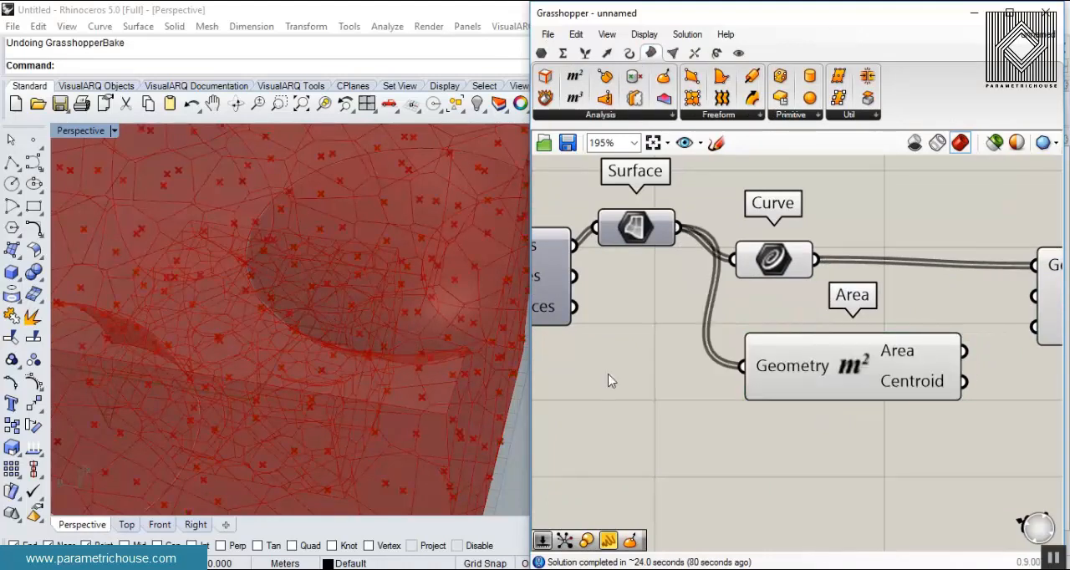
- Connect the Centroid of Area to the Center input of Scale and turn off the Area preview
{"action": "right_click_drag", "start_coordinate": [940, 372], "coordinate": [740, 364]}
{"action": "left_click_drag", "start_coordinate": [764, 375], "coordinate": [834, 289]}
{"action": "right_click", "coordinate": [675, 349]}
{"action": "left_click", "coordinate": [692, 378]}
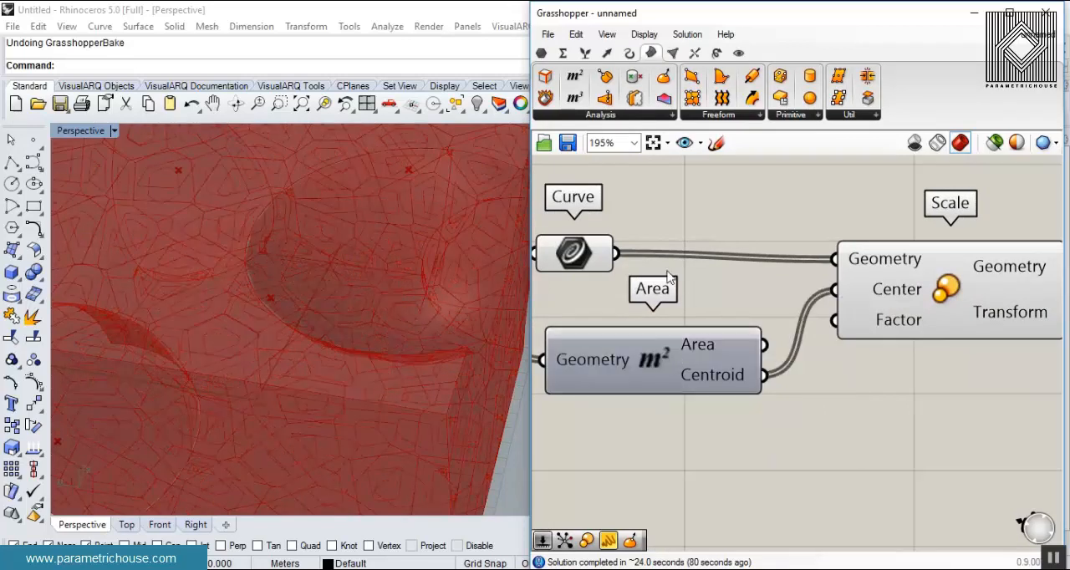
- Create a number slider set to 0.85 below Area and connect it to the Factor input of Scale
{"action": "right_click_drag", "start_coordinate": [654, 304], "coordinate": [705, 255]}
{"action": "left_click", "coordinate": [628, 205]}
{"action": "right_click_drag", "start_coordinate": [641, 320], "coordinate": [582, 288]}
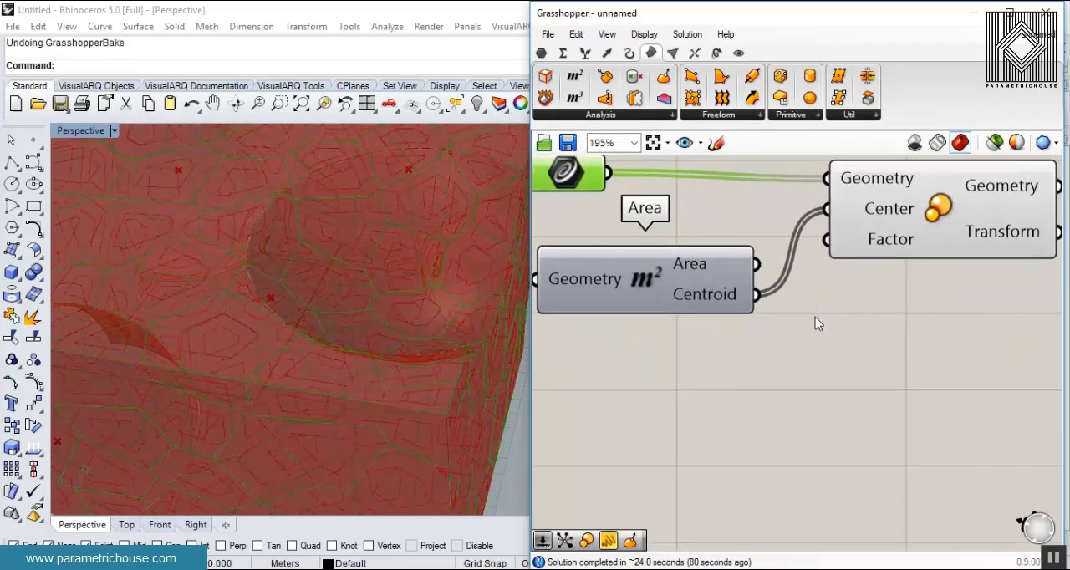
{"action": "double_click", "coordinate": [694, 373]}
{"action": "type", "text": "0.85"}
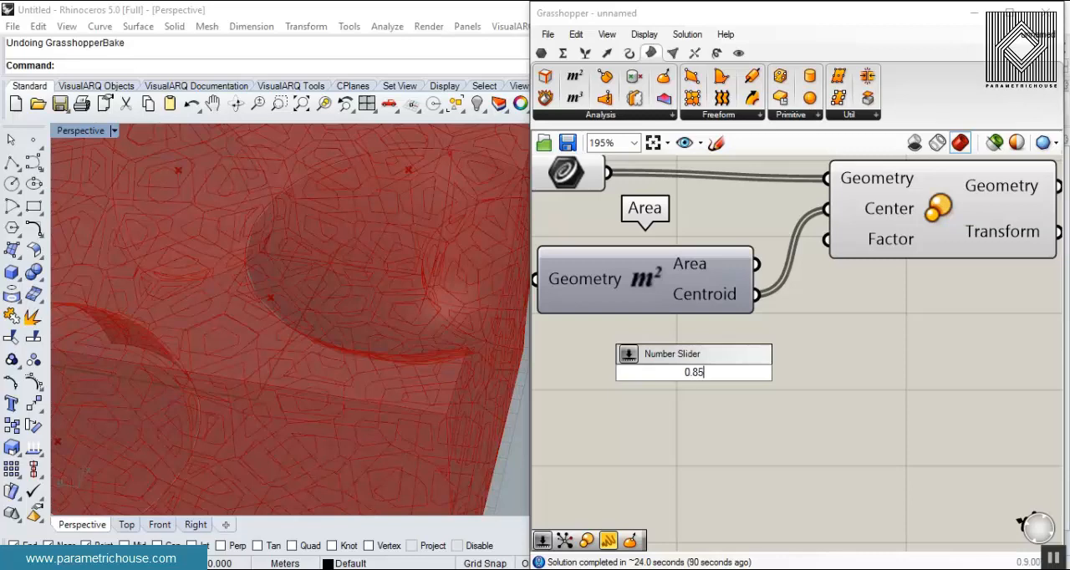
{"action": "key", "text": "Return"}
{"action": "left_click_drag", "start_coordinate": [853, 372], "coordinate": [836, 241]}
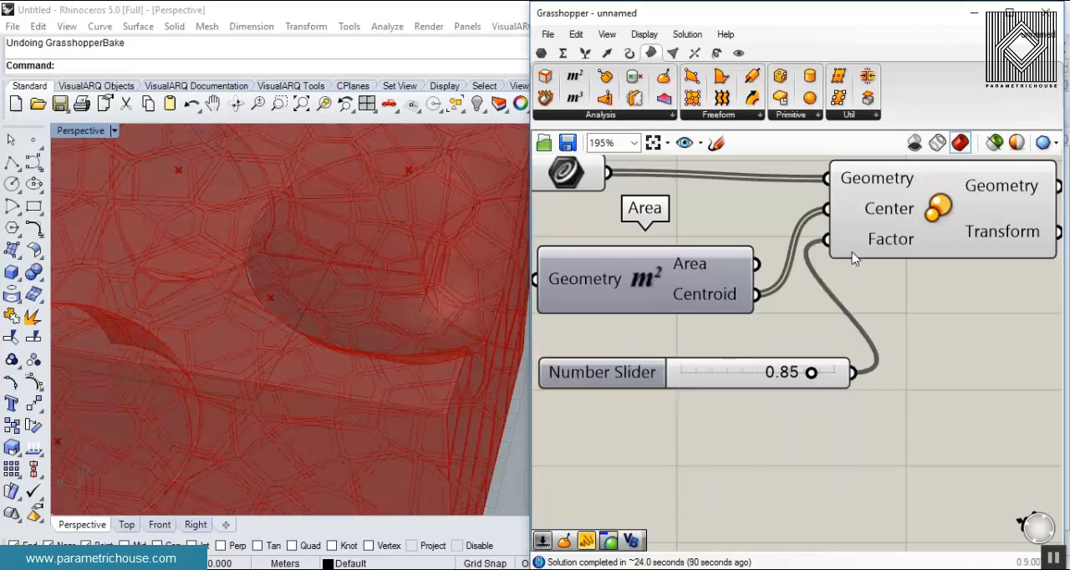
- Select the Curve and Scale components together and group them
{"action": "scroll", "coordinate": [811, 289], "scroll_direction": "down", "scroll_amount": 4}
{"action": "left_click", "coordinate": [748, 251]}
{"action": "left_click", "coordinate": [619, 233], "text": "shift"}
{"action": "right_click_drag", "start_coordinate": [224, 333], "coordinate": [311, 314]}
{"action": "scroll", "coordinate": [251, 322], "scroll_direction": "down", "scroll_amount": 6}
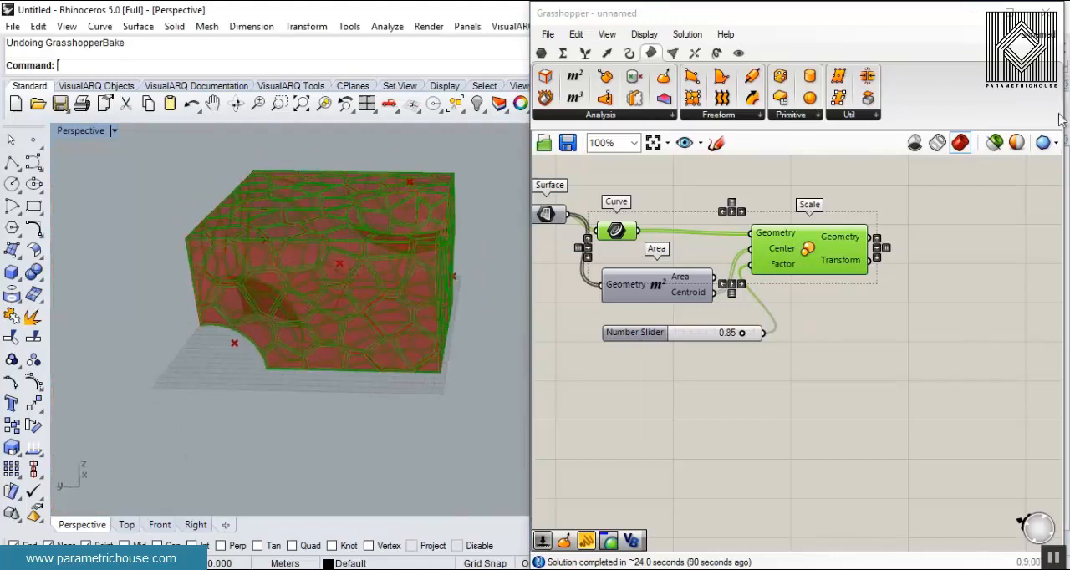
{"action": "key", "text": "ctrl+g"}
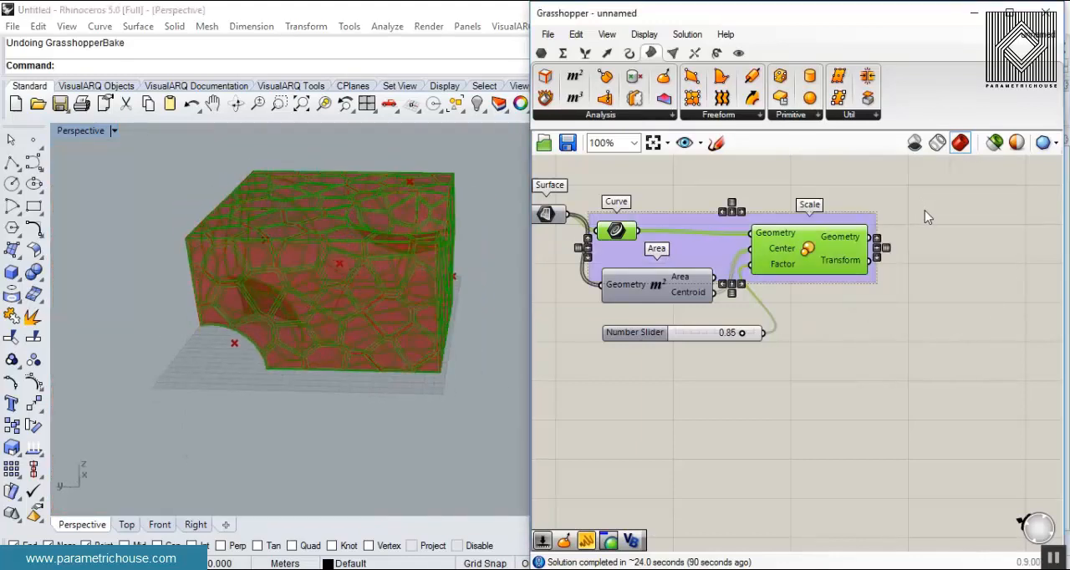
- Bake the selected Curve and Scale outputs and inspect the nested outlines in Rhino
{"action": "key", "text": "space"}
{"action": "left_click", "coordinate": [957, 269]}
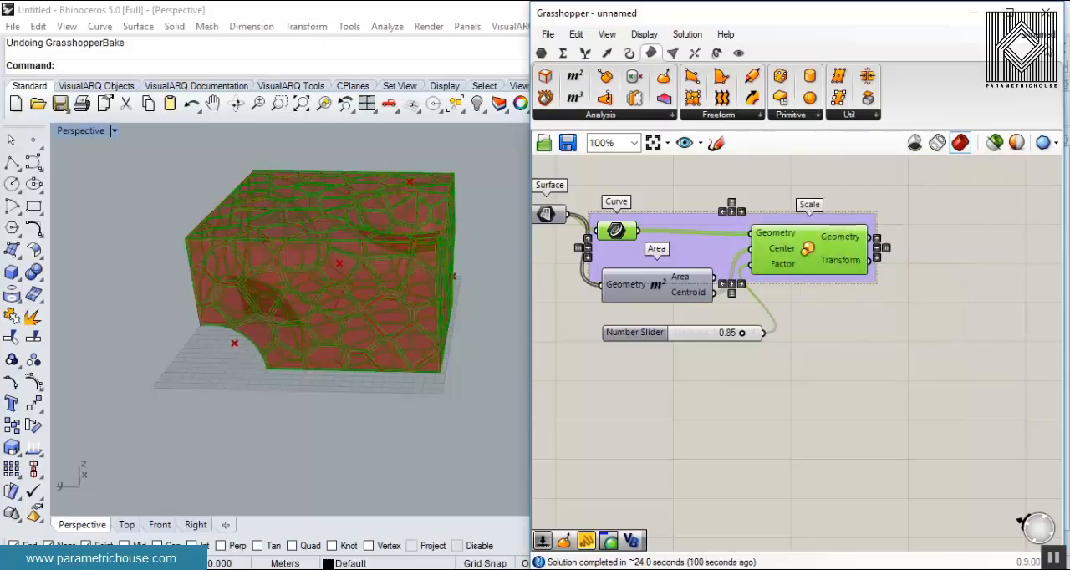
{"action": "left_click", "coordinate": [1045, 12]}
{"action": "right_click_drag", "start_coordinate": [623, 250], "coordinate": [389, 376]}
{"action": "scroll", "coordinate": [311, 382], "scroll_direction": "up", "scroll_amount": 7}
{"action": "scroll", "coordinate": [390, 376], "scroll_direction": "down", "scroll_amount": 4}
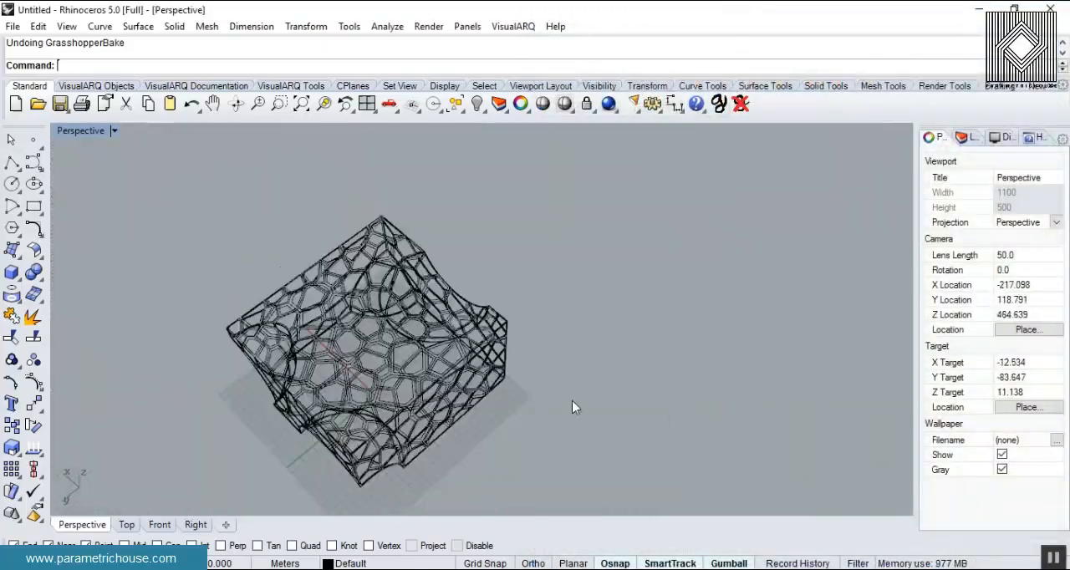
- Undo the bake of the original and scaled curves and reopen Grasshopper
{"action": "key", "text": "ctrl+z"}
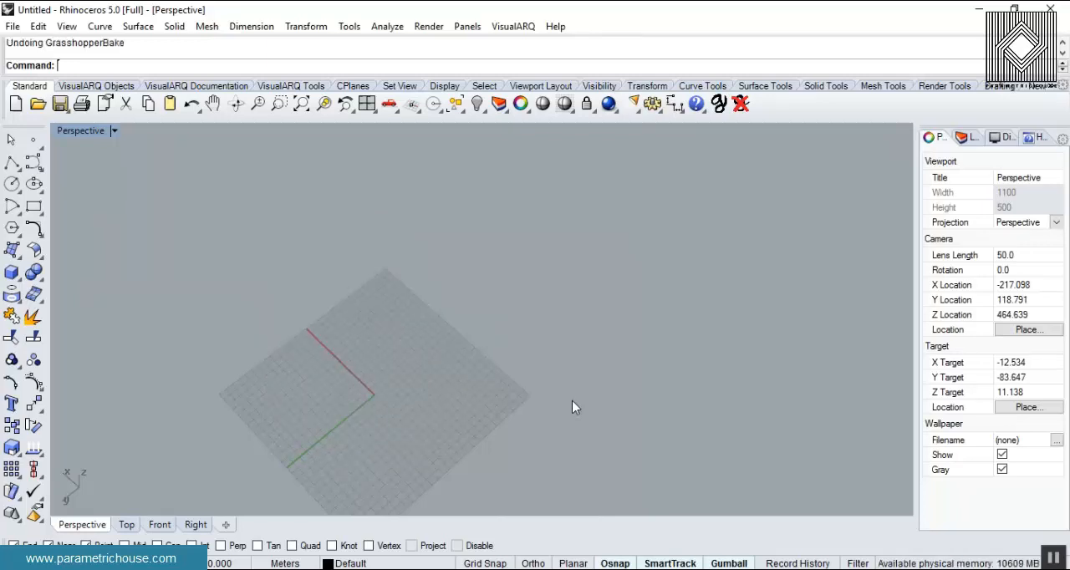
{"action": "key", "text": "Return"}
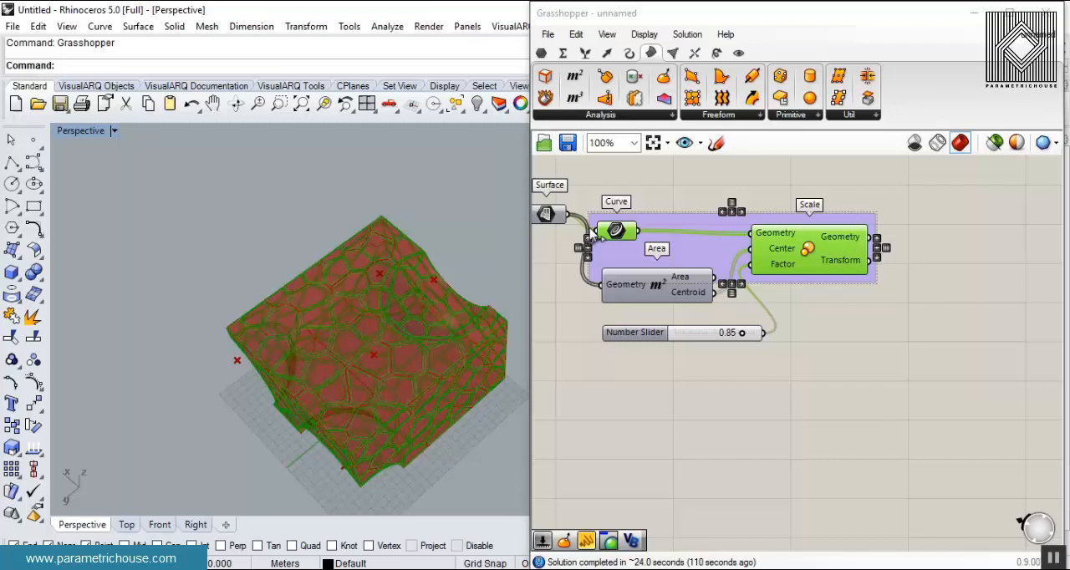
{"action": "left_click", "coordinate": [639, 403]}
{"action": "scroll", "coordinate": [407, 282], "scroll_direction": "up", "scroll_amount": 6}
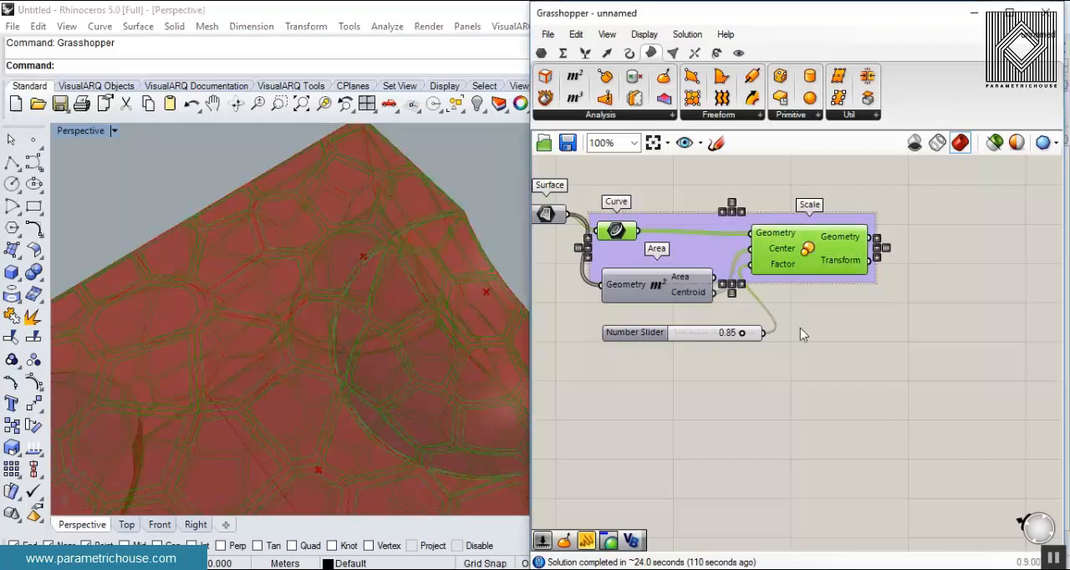
- Add another Curve component beyond Scale, feed it from the first Curve output, and ungroup the Curve and Scale components
{"action": "left_click", "coordinate": [842, 356]}
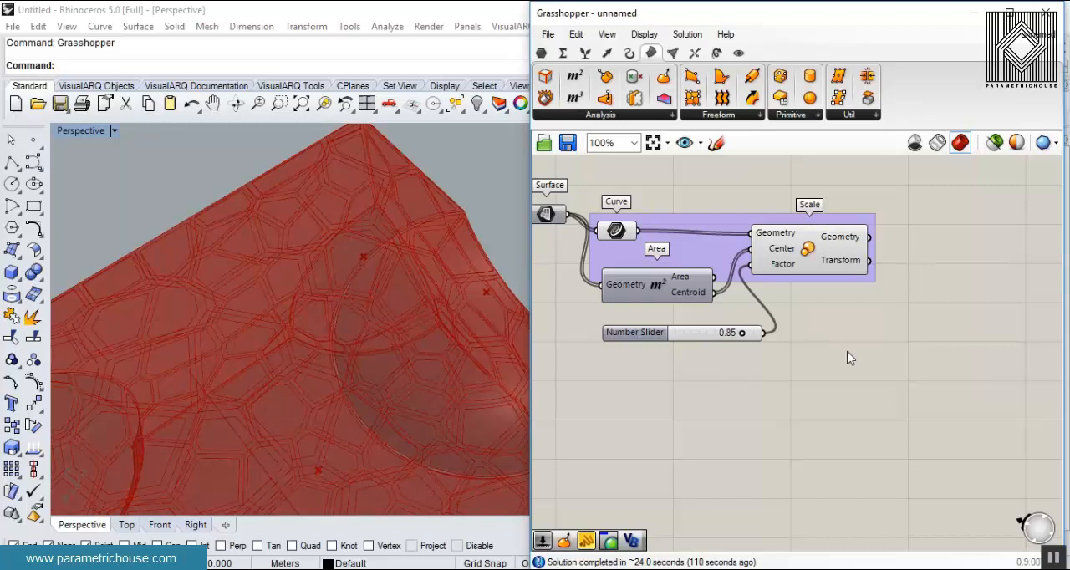
{"action": "left_click", "coordinate": [544, 53]}
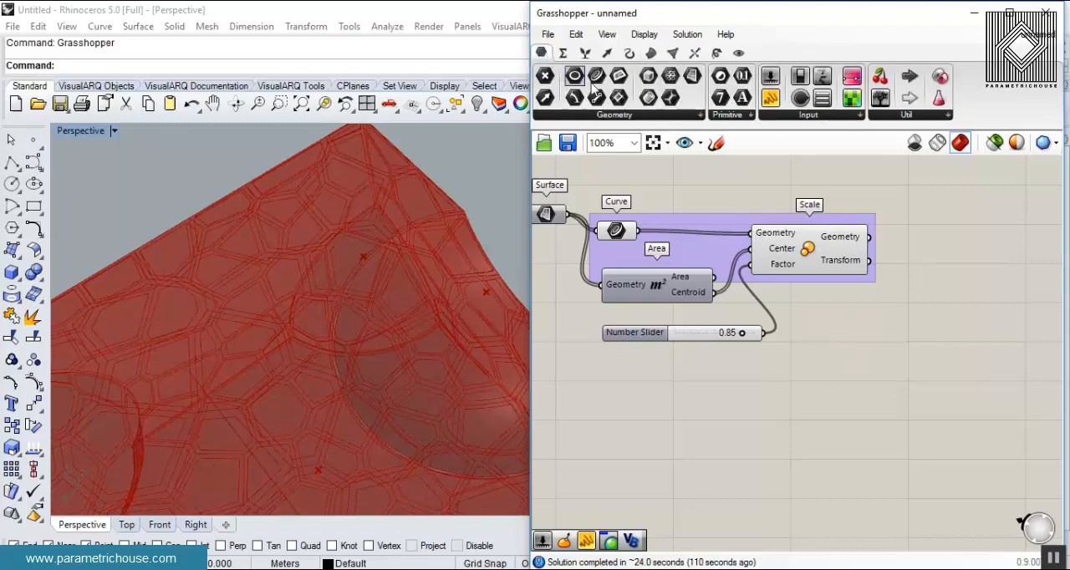
{"action": "left_click", "coordinate": [879, 209]}
{"action": "left_click_drag", "start_coordinate": [661, 224], "coordinate": [860, 215]}
{"action": "left_click_drag", "start_coordinate": [629, 240], "coordinate": [648, 217]}
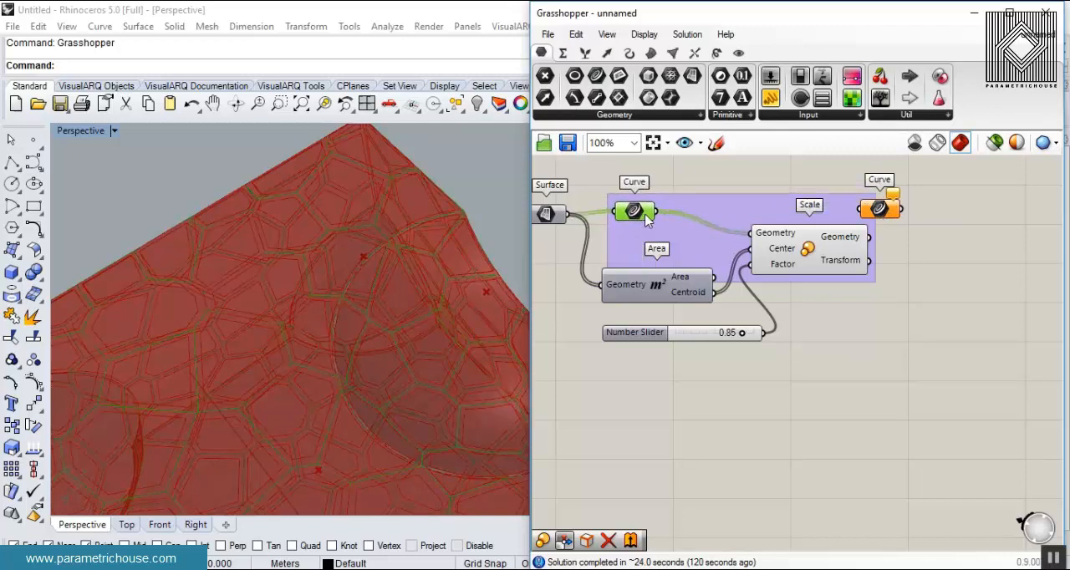
{"action": "left_click_drag", "start_coordinate": [762, 198], "coordinate": [987, 205]}
{"action": "right_click", "coordinate": [792, 217]}
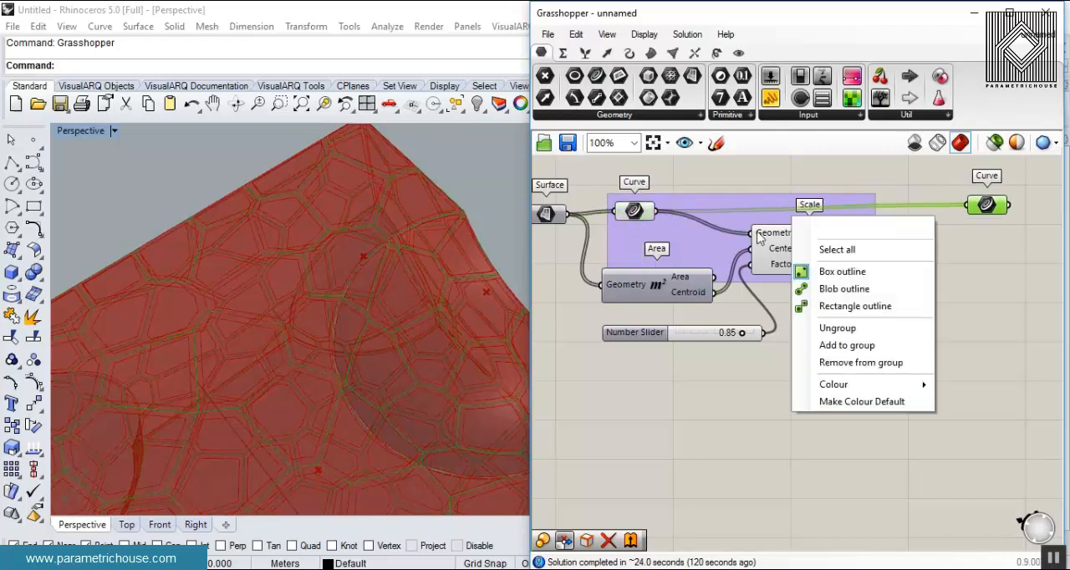
{"action": "left_click", "coordinate": [819, 331]}
- Duplicate the new Curve component and connect Scale's Geometry output to the copy
{"action": "right_click_drag", "start_coordinate": [945, 279], "coordinate": [812, 295]}
{"action": "left_click_drag", "start_coordinate": [844, 222], "coordinate": [860, 262]}
{"action": "key", "text": "ctrl+c"}
{"action": "key", "text": "ctrl+v"}
{"action": "right_click_drag", "start_coordinate": [950, 286], "coordinate": [771, 307]}
- Graft the data of both new Curve components
{"action": "scroll", "coordinate": [693, 271], "scroll_direction": "up", "scroll_amount": 3}
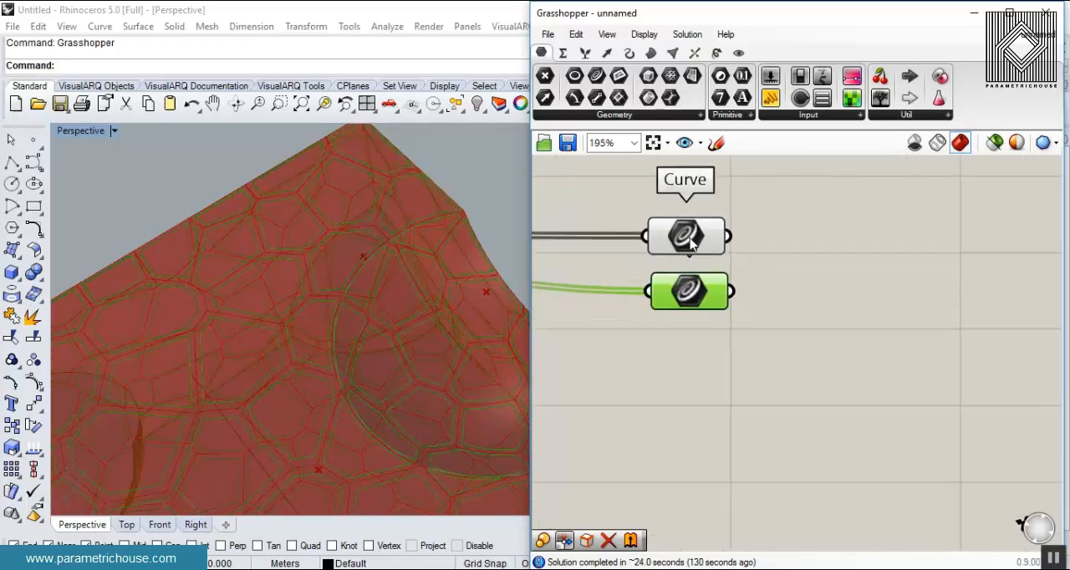
{"action": "right_click", "coordinate": [685, 244]}
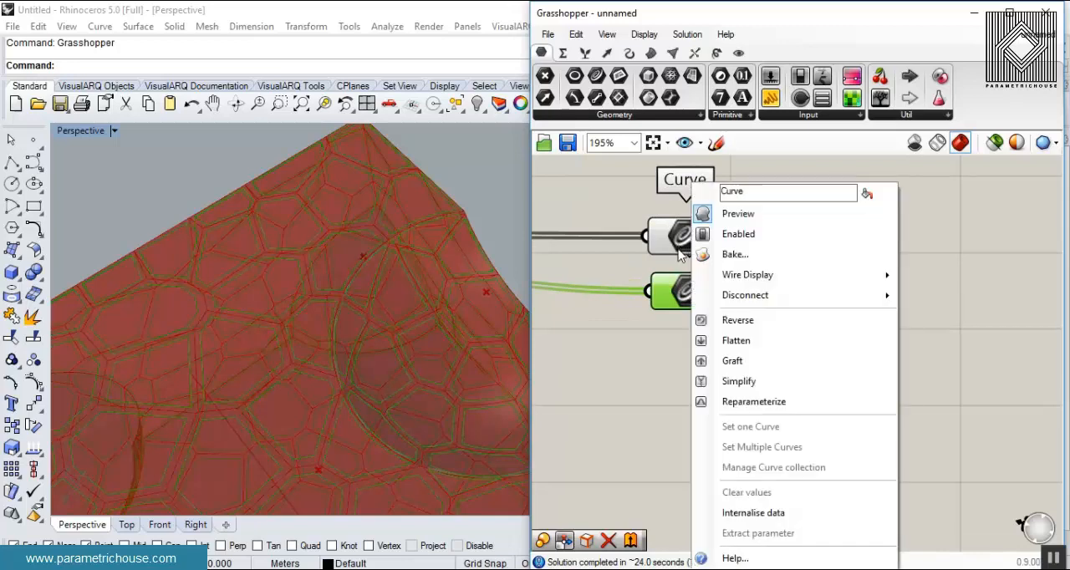
{"action": "left_click", "coordinate": [732, 360]}
{"action": "right_click", "coordinate": [683, 236]}
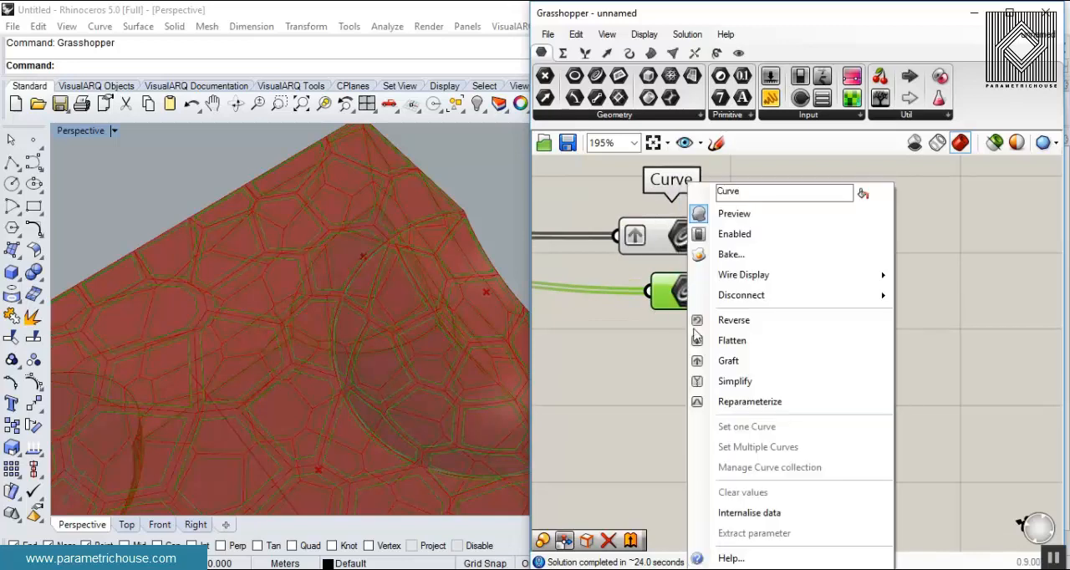
{"action": "left_click", "coordinate": [711, 361]}
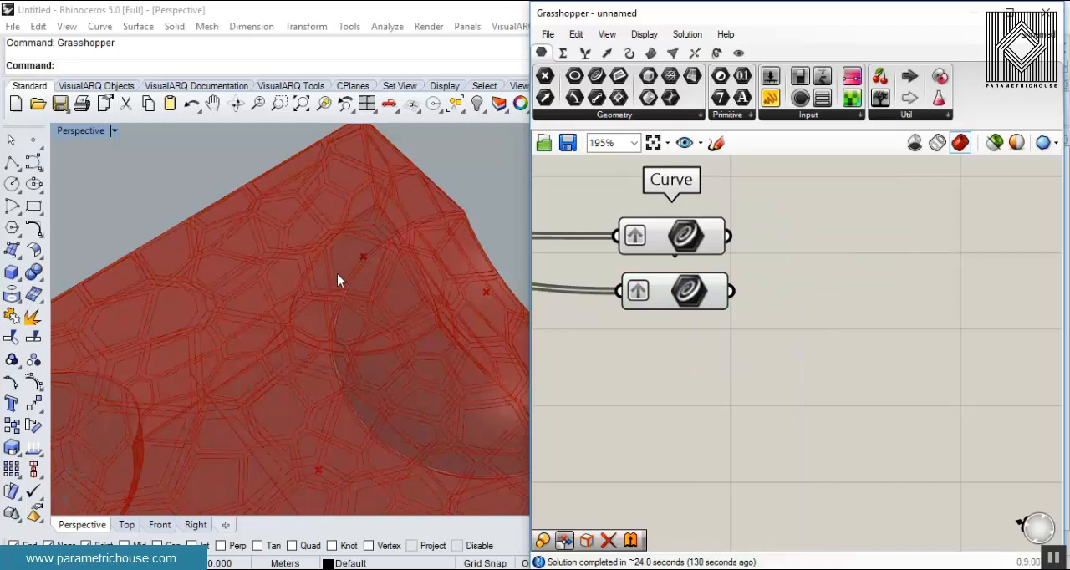
- Turn off the preview of the first Curve, Area and Scale components
{"action": "right_click_drag", "start_coordinate": [666, 340], "coordinate": [821, 340]}
{"action": "scroll", "coordinate": [828, 345], "scroll_direction": "down", "scroll_amount": 4}
{"action": "right_click_drag", "start_coordinate": [745, 386], "coordinate": [796, 388]}
{"action": "left_click_drag", "start_coordinate": [792, 424], "coordinate": [586, 288]}
{"action": "right_click", "coordinate": [748, 212]}
{"action": "left_click", "coordinate": [796, 249]}
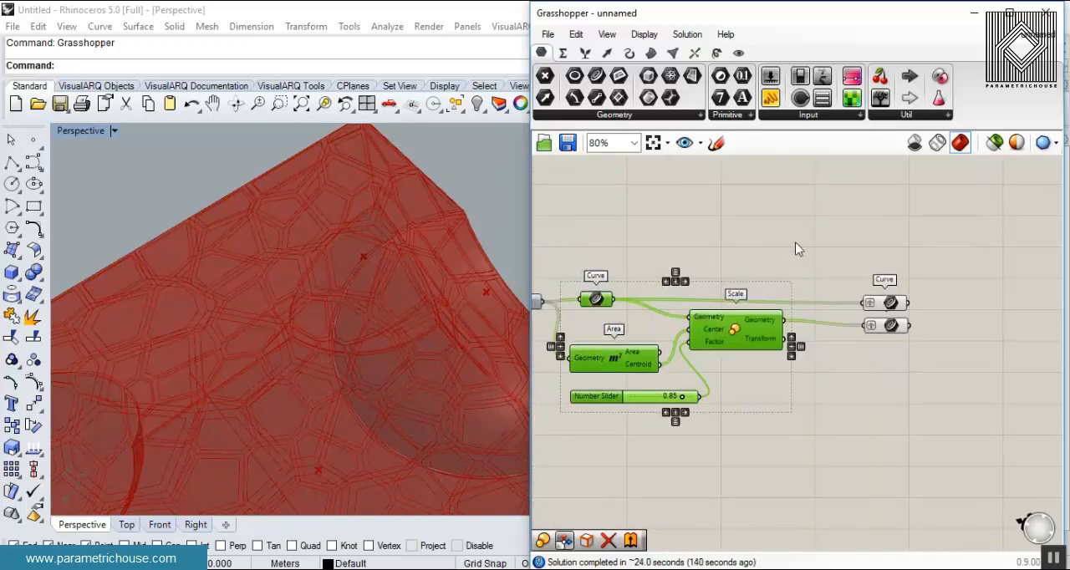
{"action": "scroll", "coordinate": [733, 329], "scroll_direction": "up", "scroll_amount": 3}
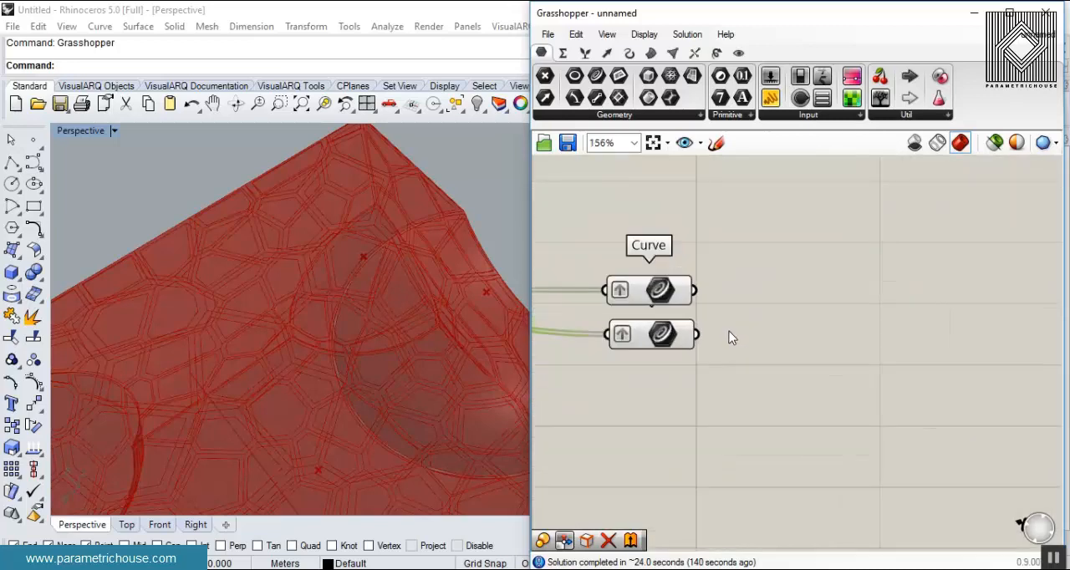
{"action": "left_click", "coordinate": [818, 220]}
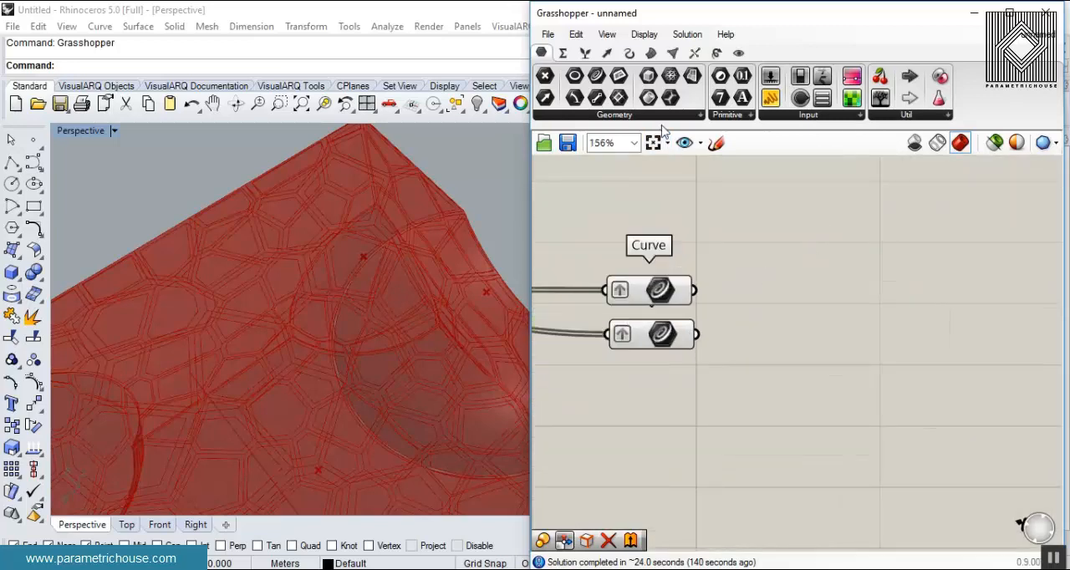
- Place a Loft component beside the two grafted Curve components and connect both outputs to its Curves input
{"action": "left_click", "coordinate": [652, 52]}
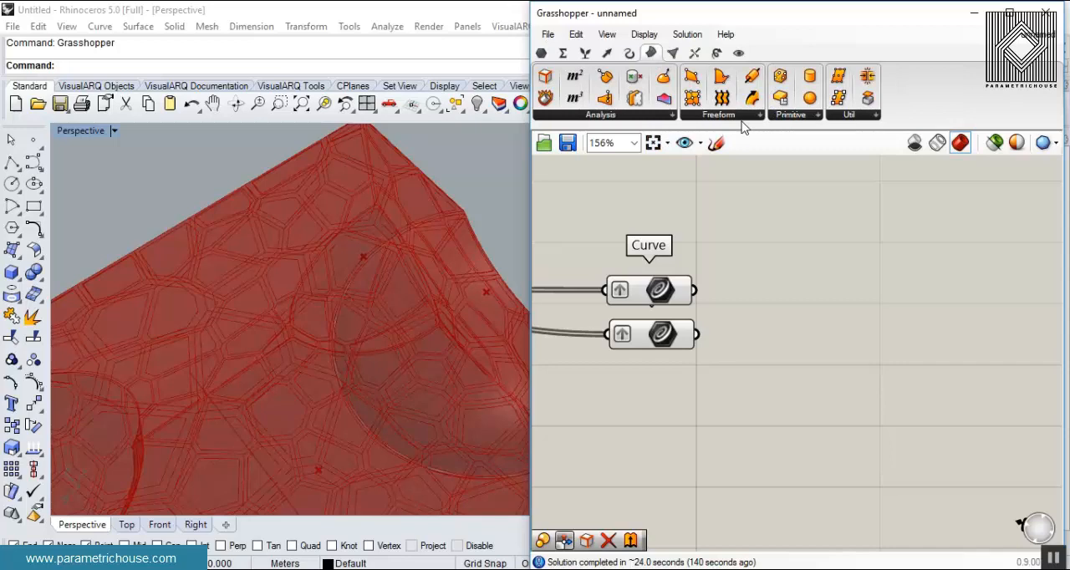
{"action": "left_click_drag", "start_coordinate": [720, 101], "coordinate": [822, 324]}
{"action": "left_click_drag", "start_coordinate": [694, 290], "coordinate": [761, 318]}
{"action": "left_click_drag", "start_coordinate": [825, 307], "coordinate": [859, 305]}
- Hide the preview of all components upstream of Loft and view the lofted frame in the Rhino viewport
{"action": "scroll", "coordinate": [805, 301], "scroll_direction": "down", "scroll_amount": 5}
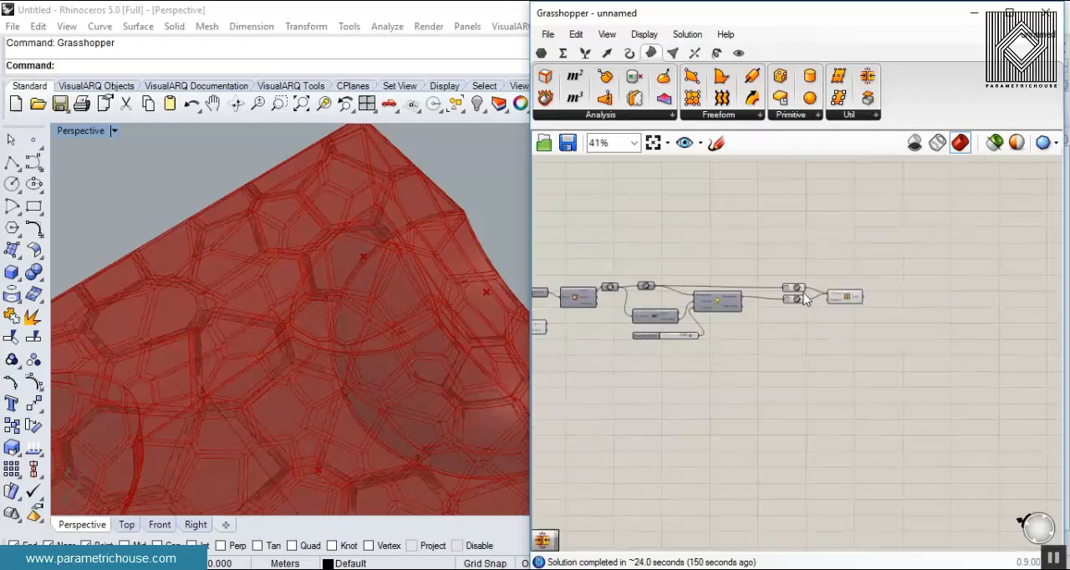
{"action": "scroll", "coordinate": [805, 301], "scroll_direction": "down", "scroll_amount": 3}
{"action": "left_click_drag", "start_coordinate": [798, 242], "coordinate": [497, 392]}
{"action": "key", "text": "space"}
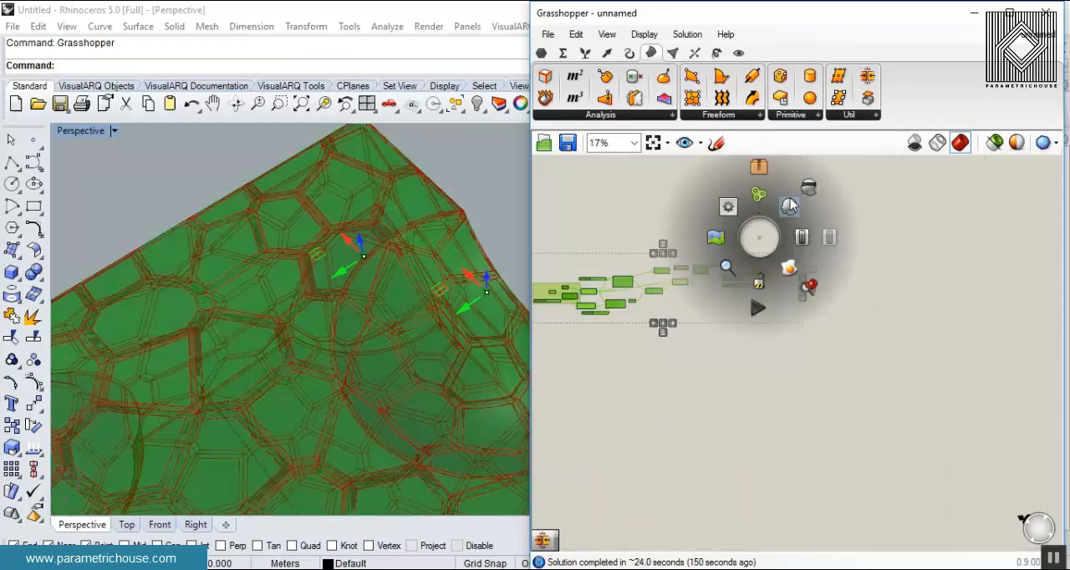
{"action": "left_click", "coordinate": [810, 189]}
{"action": "left_click", "coordinate": [815, 208]}
{"action": "scroll", "coordinate": [410, 321], "scroll_direction": "down", "scroll_amount": 5}
{"action": "right_click_drag", "start_coordinate": [410, 321], "coordinate": [313, 243]}
- Set the number slider feeding Scale's Factor input to 0.7
{"action": "scroll", "coordinate": [314, 243], "scroll_direction": "up", "scroll_amount": 5}
{"action": "scroll", "coordinate": [772, 283], "scroll_direction": "up", "scroll_amount": 8}
{"action": "double_click", "coordinate": [874, 368]}
{"action": "type", "text": "0"}
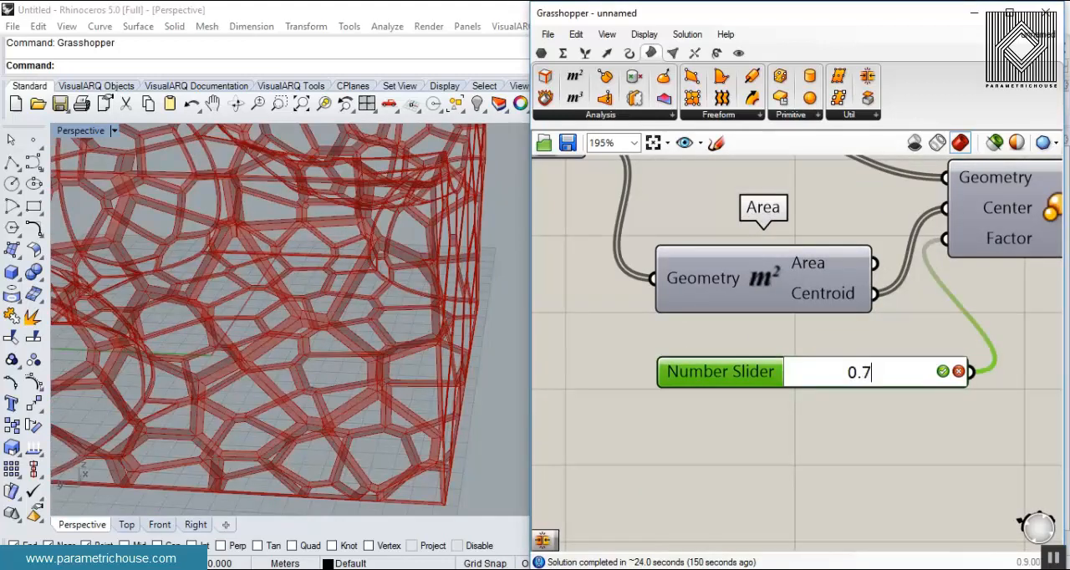
{"action": "type", "text": ".7"}
{"action": "key", "text": "Return"}
- Bake the Loft output into Rhino
{"action": "scroll", "coordinate": [861, 320], "scroll_direction": "down", "scroll_amount": 5}
{"action": "right_click_drag", "start_coordinate": [958, 301], "coordinate": [774, 316]}
{"action": "scroll", "coordinate": [960, 290], "scroll_direction": "up", "scroll_amount": 4}
{"action": "right_click", "coordinate": [959, 289]}
{"action": "left_click", "coordinate": [975, 319]}
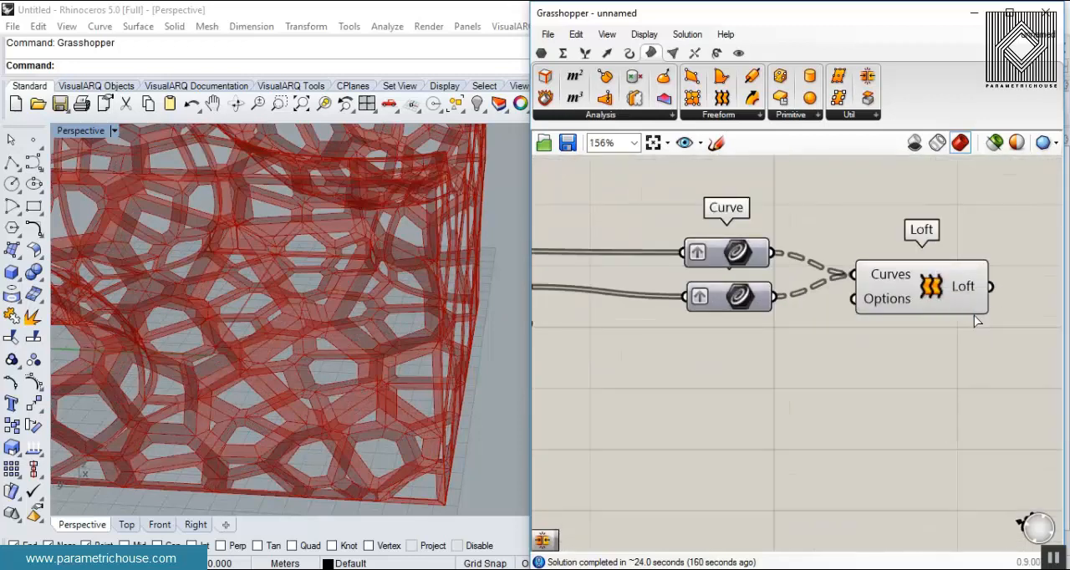
{"action": "key", "text": "Return"}
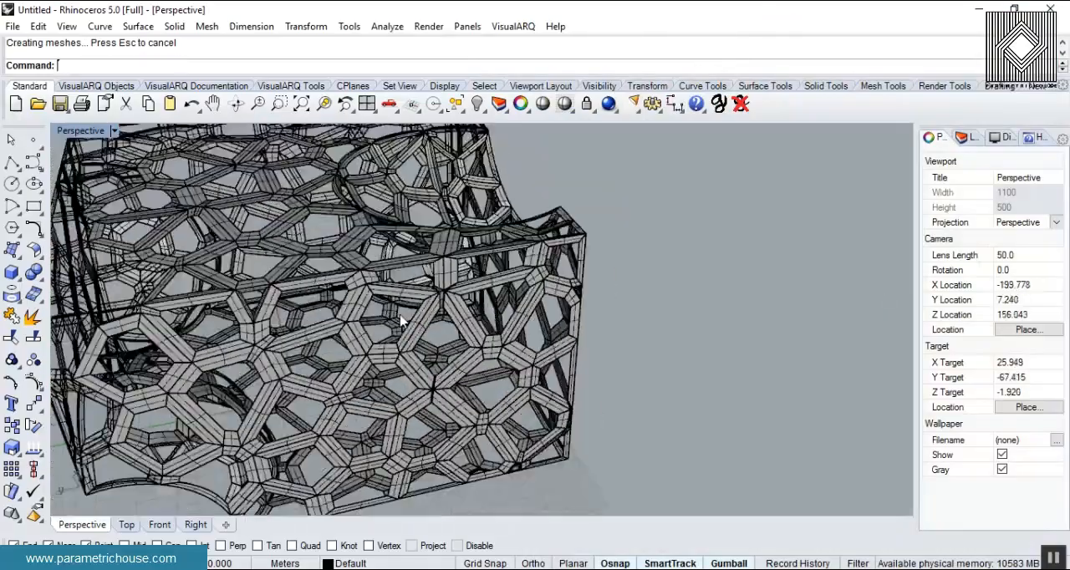
- Examine the baked Voronoi frame in Rhino's Rendered display mode and reopen Grasshopper
{"action": "mouse_move", "coordinate": [502, 317]}
{"action": "right_mouse_down"}
{"action": "mouse_move", "coordinate": [391, 422]}
{"action": "mouse_move", "coordinate": [590, 324]}
{"action": "mouse_move", "coordinate": [469, 335]}
{"action": "right_mouse_up"}
{"action": "left_click", "coordinate": [97, 130]}
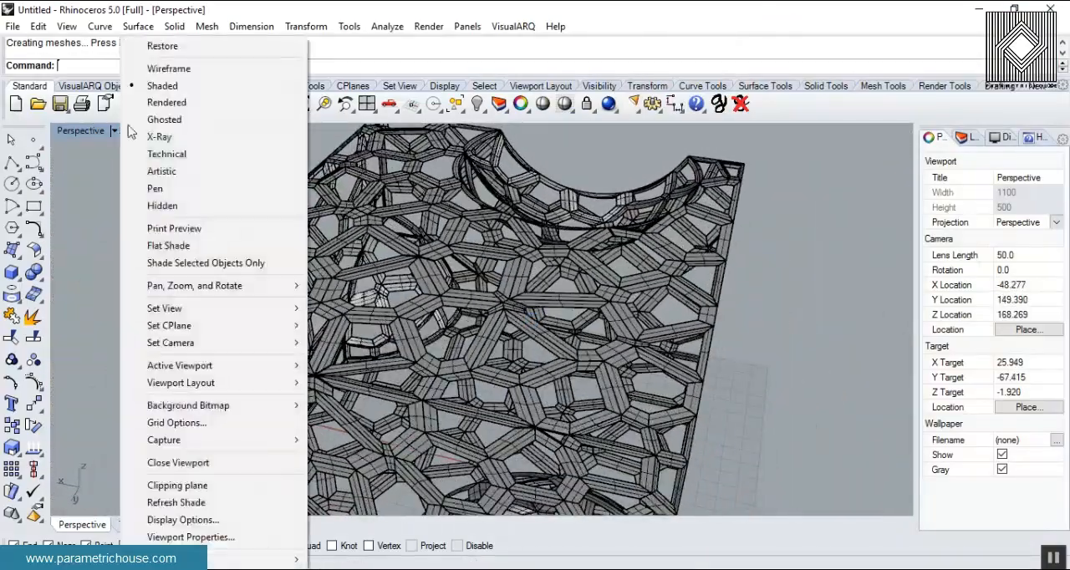
{"action": "left_click", "coordinate": [167, 102]}
{"action": "mouse_move", "coordinate": [490, 283]}
{"action": "right_mouse_down"}
{"action": "mouse_move", "coordinate": [627, 273]}
{"action": "mouse_move", "coordinate": [501, 341]}
{"action": "right_mouse_up"}
{"action": "type", "text": "Grasshopper"}
{"action": "key", "text": "Return"}
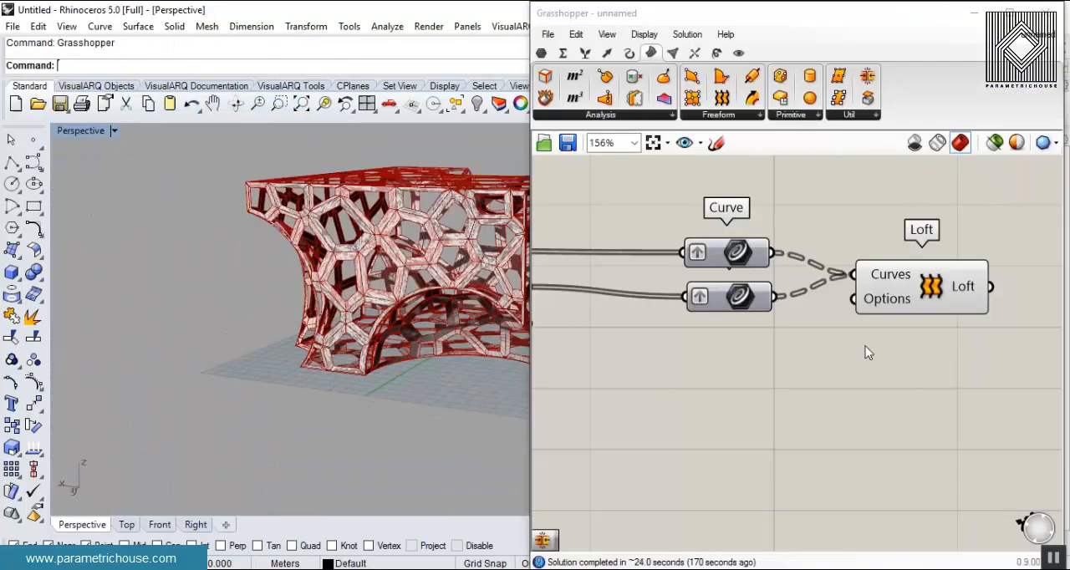
- Try to fill the frame openings by feeding Scale's Geometry output into a Surface component, and delete that component
{"action": "right_click_drag", "start_coordinate": [842, 352], "coordinate": [783, 382]}
{"action": "right_click_drag", "start_coordinate": [667, 366], "coordinate": [840, 336]}
{"action": "scroll", "coordinate": [840, 336], "scroll_direction": "down", "scroll_amount": 3}
{"action": "right_click_drag", "start_coordinate": [670, 267], "coordinate": [752, 252]}
{"action": "scroll", "coordinate": [746, 249], "scroll_direction": "up", "scroll_amount": 2}
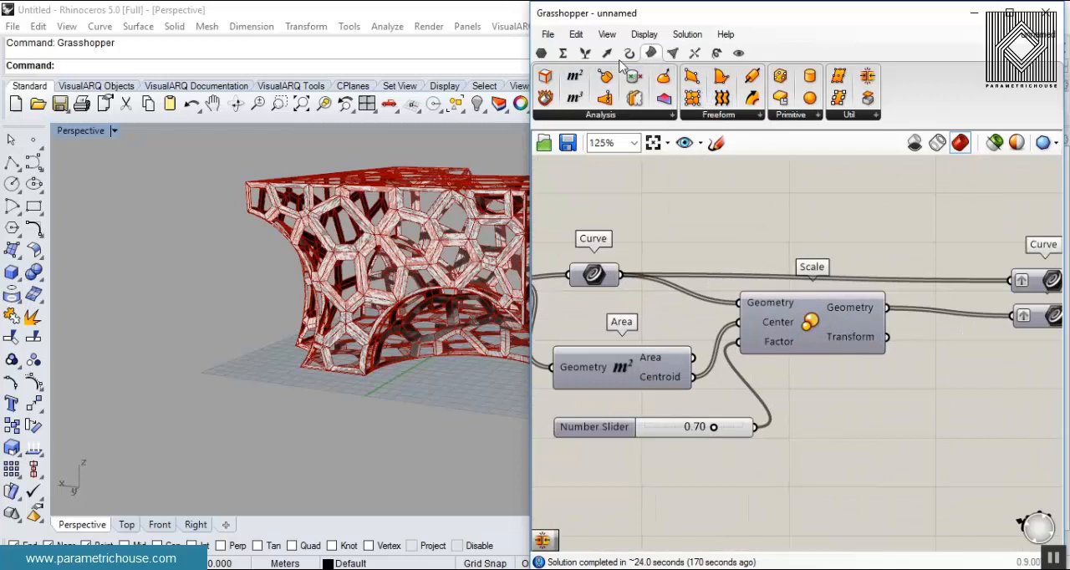
{"action": "left_click", "coordinate": [542, 55]}
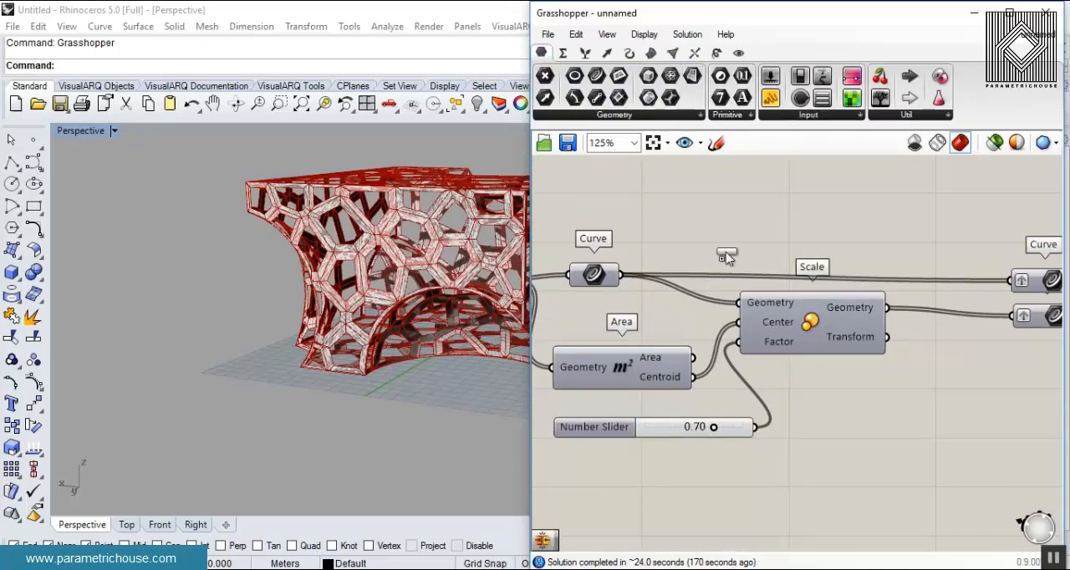
{"action": "scroll", "coordinate": [760, 334], "scroll_direction": "down", "scroll_amount": 2}
{"action": "scroll", "coordinate": [910, 366], "scroll_direction": "up", "scroll_amount": 1}
{"action": "left_click", "coordinate": [901, 367]}
{"action": "left_click_drag", "start_coordinate": [870, 368], "coordinate": [879, 368]}
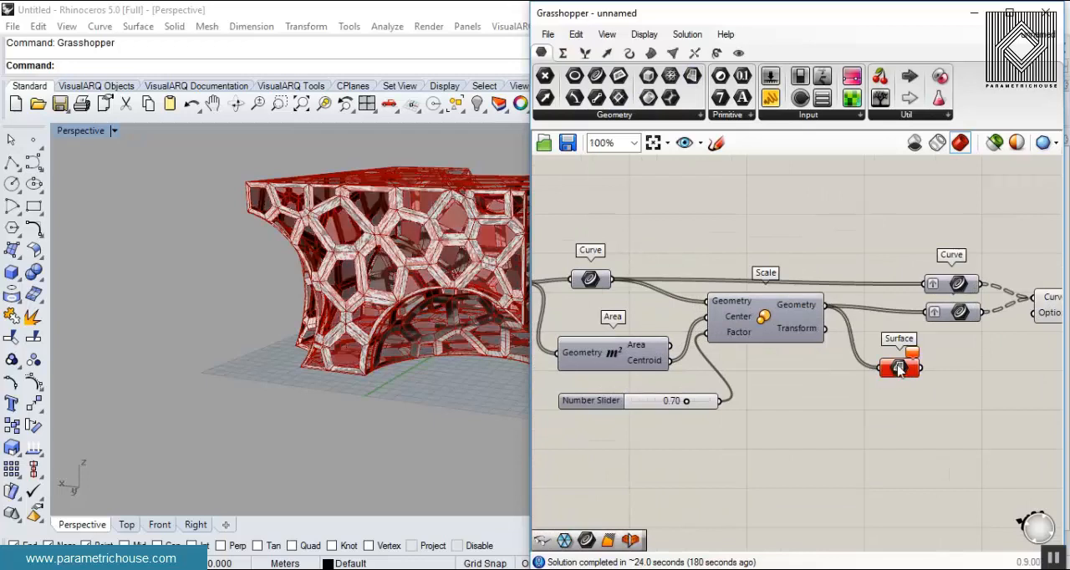
{"action": "right_click_drag", "start_coordinate": [922, 368], "coordinate": [723, 366]}
{"action": "left_click_drag", "start_coordinate": [705, 373], "coordinate": [866, 349]}
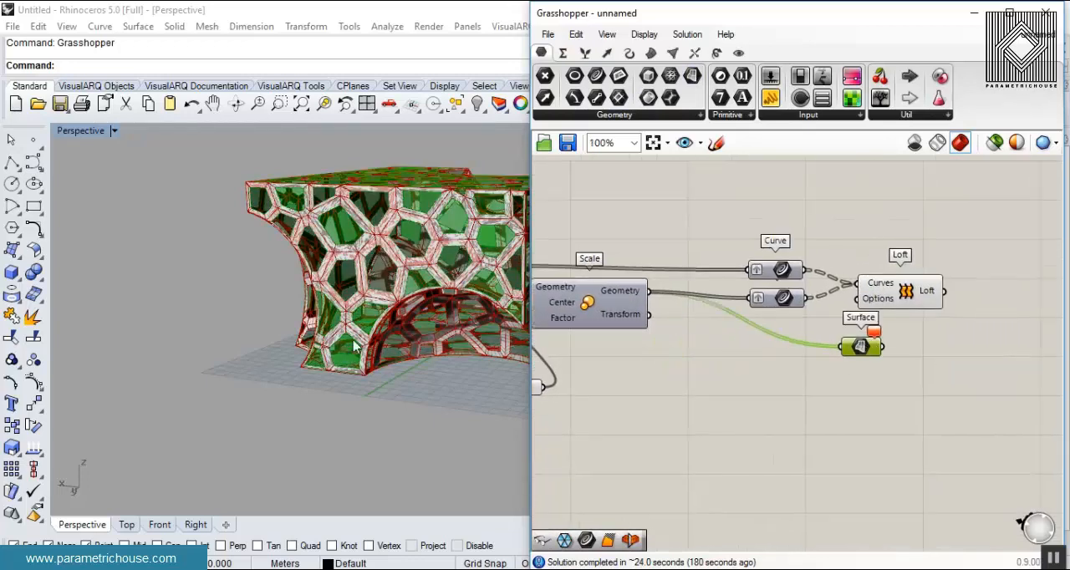
{"action": "key", "text": "Delete"}
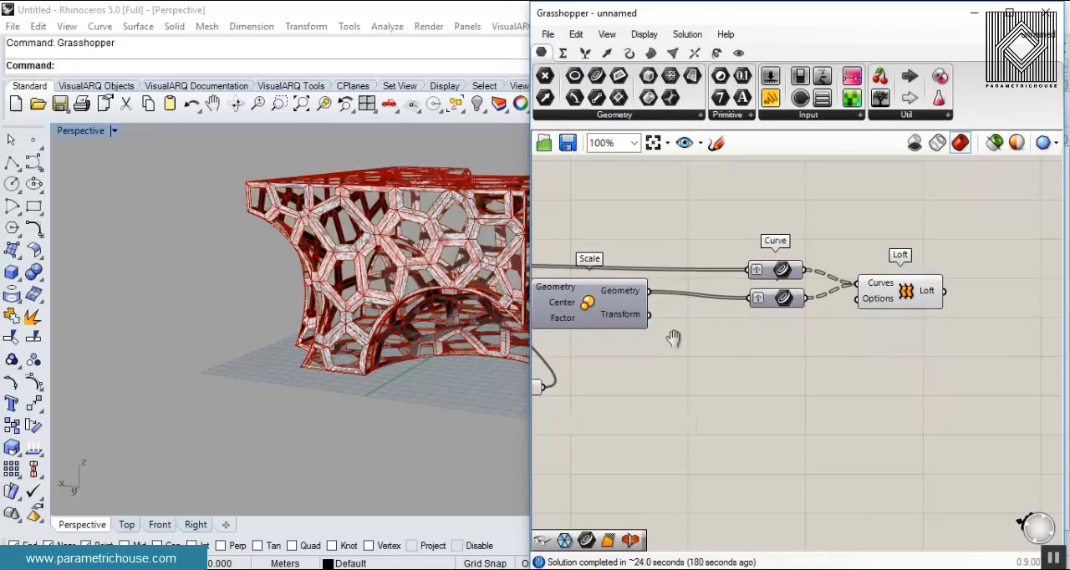
- Duplicate the Scale component with its Center and Factor connections and feed the Surface output into the copy's Geometry input
{"action": "right_click_drag", "start_coordinate": [592, 311], "coordinate": [784, 310]}
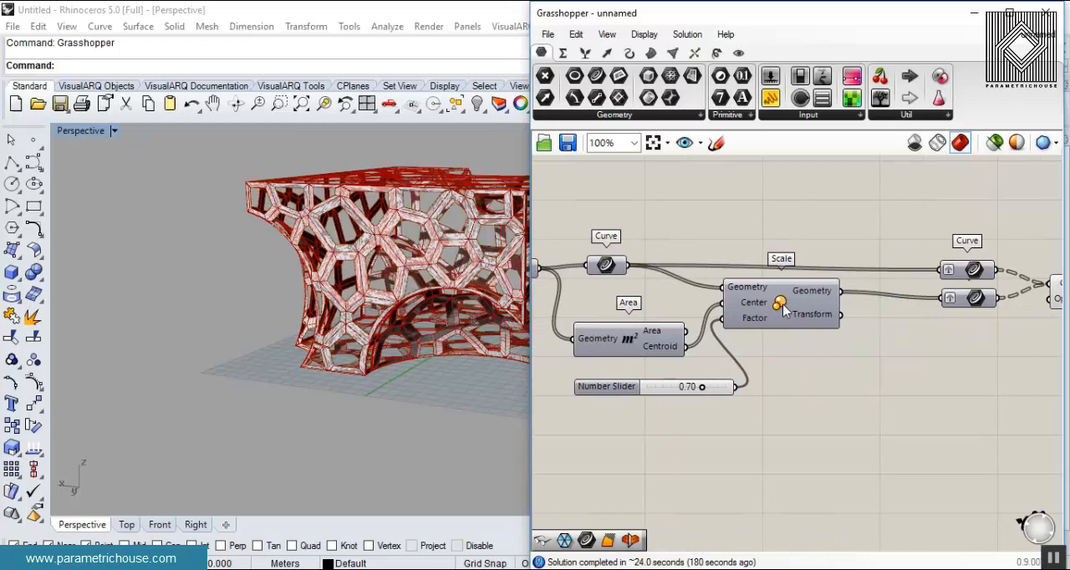
{"action": "left_click", "coordinate": [796, 309]}
{"action": "left_click_drag", "start_coordinate": [796, 309], "coordinate": [874, 388], "text": "alt"}
{"action": "right_click_drag", "start_coordinate": [714, 388], "coordinate": [802, 395]}
{"action": "left_click_drag", "start_coordinate": [628, 277], "coordinate": [887, 374]}
{"action": "left_click", "coordinate": [963, 354]}
{"action": "right_click_drag", "start_coordinate": [963, 358], "coordinate": [766, 363]}
{"action": "left_click_drag", "start_coordinate": [757, 403], "coordinate": [952, 367]}
- Turn on the preview of the duplicated Scale component and check the scaled panels in the Rhino viewport
{"action": "right_click", "coordinate": [952, 368]}
{"action": "left_click", "coordinate": [945, 397]}
{"action": "left_click", "coordinate": [897, 438]}
{"action": "right_click_drag", "start_coordinate": [931, 371], "coordinate": [829, 385]}
{"action": "left_click", "coordinate": [830, 392]}
{"action": "right_click_drag", "start_coordinate": [272, 336], "coordinate": [365, 329]}
{"action": "scroll", "coordinate": [436, 272], "scroll_direction": "up", "scroll_amount": 4}
{"action": "right_click_drag", "start_coordinate": [436, 276], "coordinate": [318, 303]}
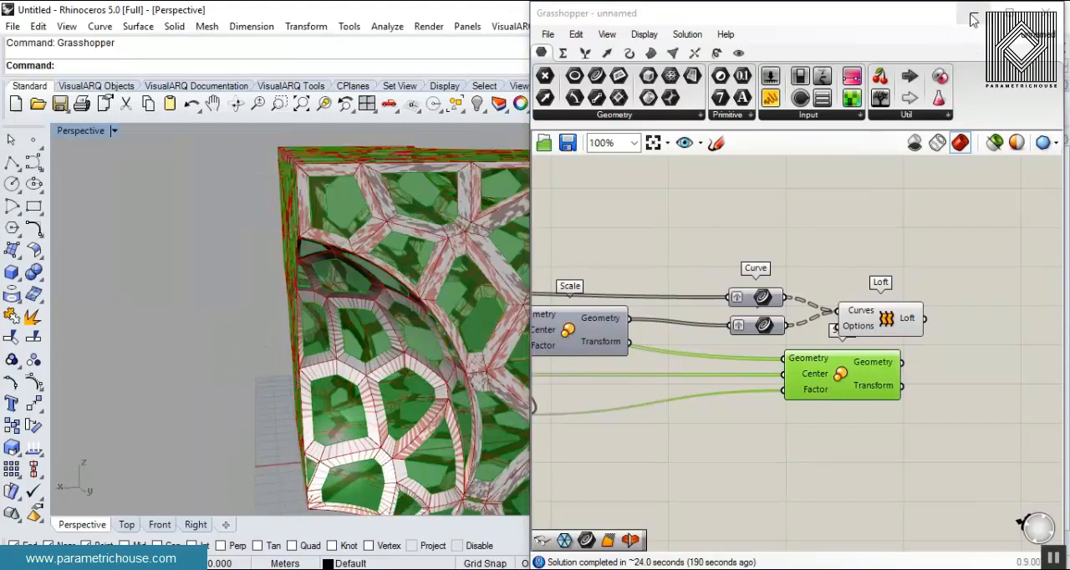
- Check Rhino's layers and bake the duplicated Scale component's output onto Layer 01
{"action": "left_click", "coordinate": [971, 17]}
{"action": "left_click", "coordinate": [965, 137]}
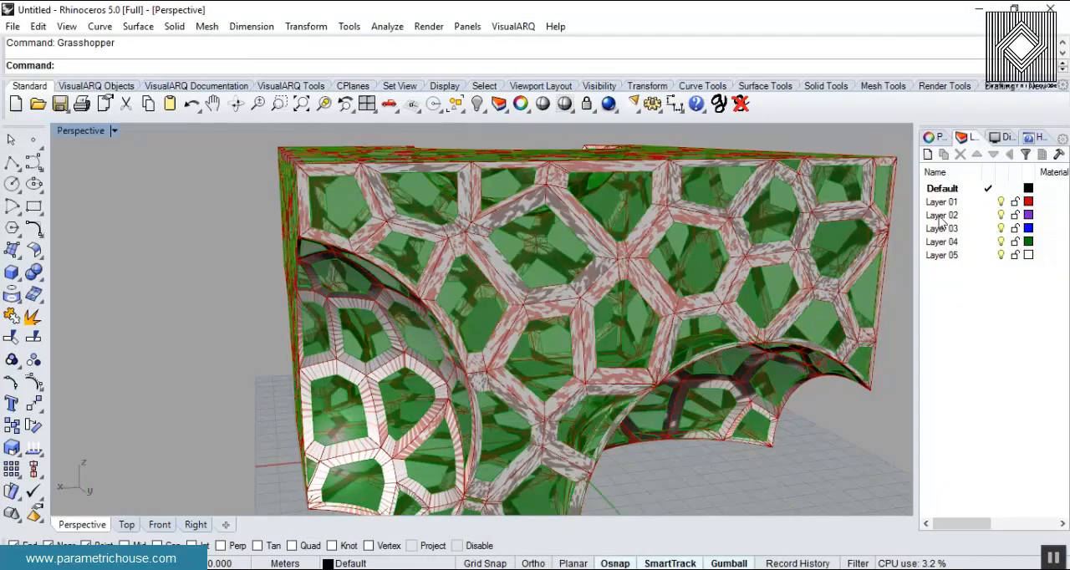
{"action": "left_click", "coordinate": [157, 512]}
{"action": "right_click", "coordinate": [882, 363]}
{"action": "left_click", "coordinate": [904, 392]}
{"action": "left_click", "coordinate": [888, 285]}
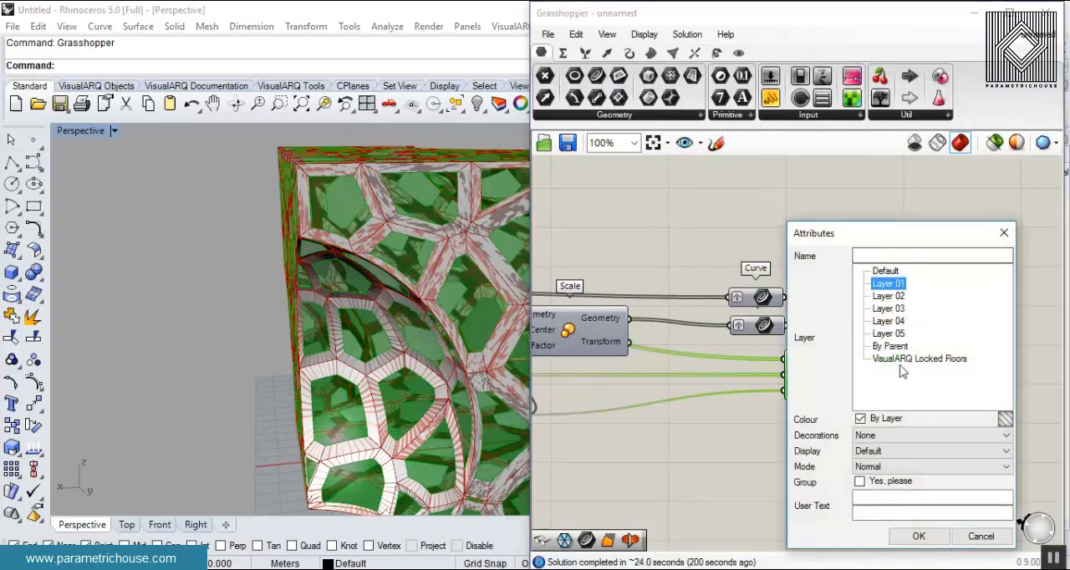
{"action": "left_click", "coordinate": [920, 536]}
{"action": "left_click", "coordinate": [1043, 18]}
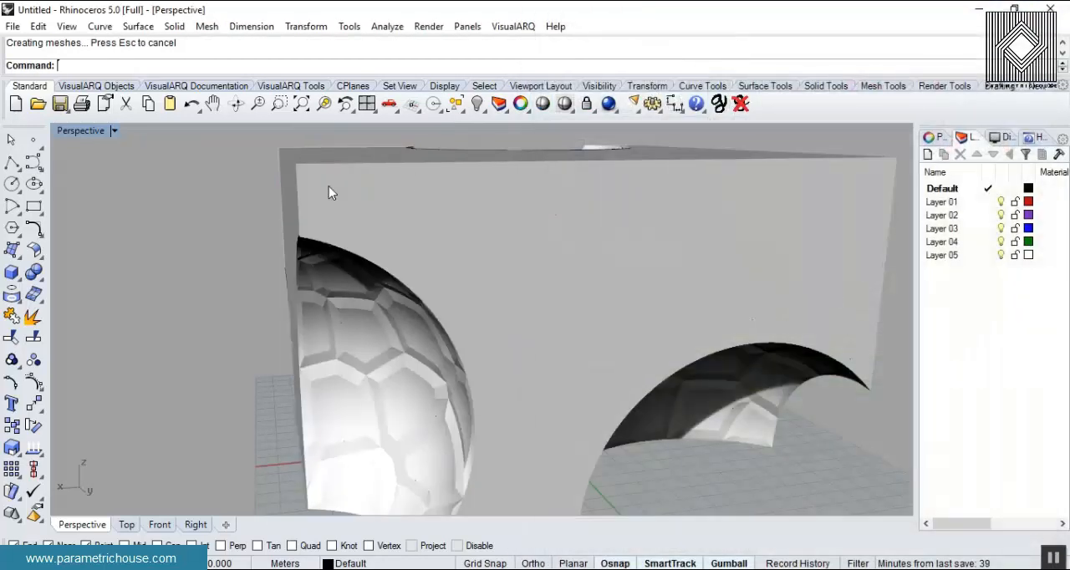
- Set the Rhino perspective view to Shaded and examine the baked frame and panels from several sides
{"action": "left_click", "coordinate": [98, 133]}
{"action": "left_click", "coordinate": [151, 84]}
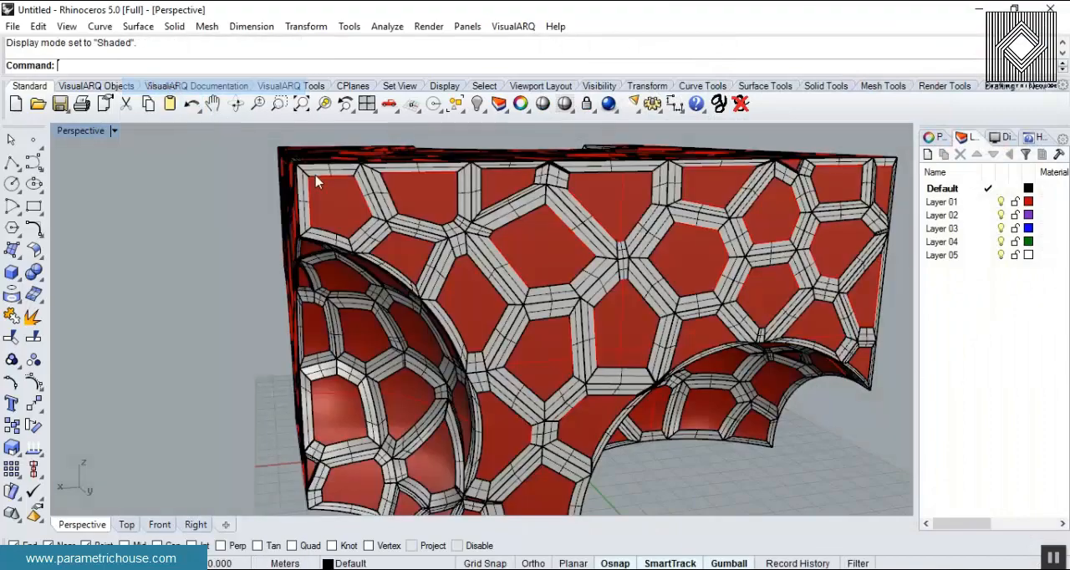
{"action": "scroll", "coordinate": [574, 316], "scroll_direction": "up", "scroll_amount": 3}
{"action": "scroll", "coordinate": [574, 316], "scroll_direction": "down", "scroll_amount": 6}
{"action": "right_click_drag", "start_coordinate": [574, 316], "coordinate": [624, 304]}
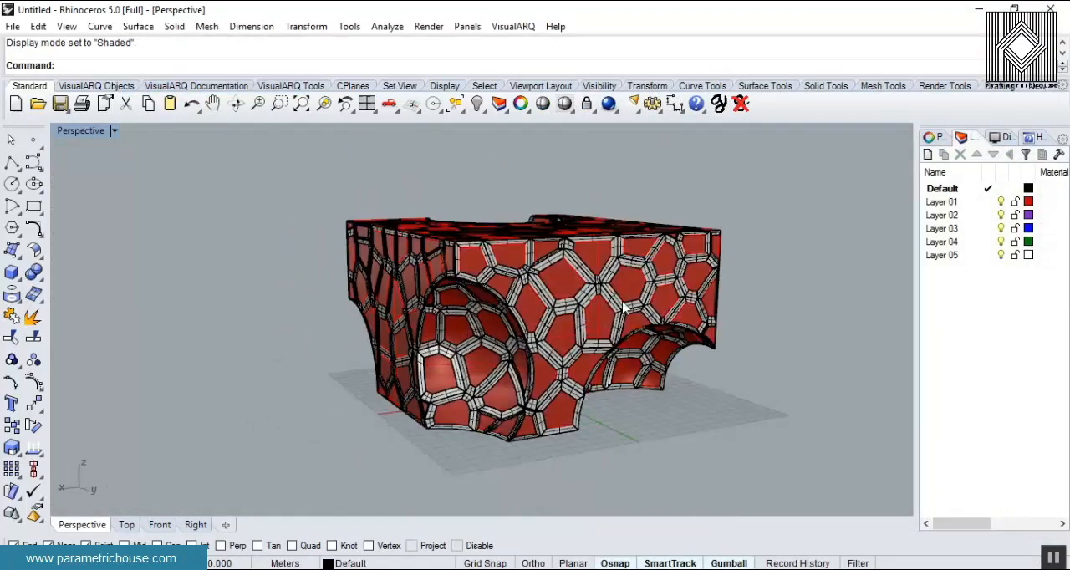
{"action": "scroll", "coordinate": [623, 304], "scroll_direction": "up", "scroll_amount": 3}
{"action": "right_click_drag", "start_coordinate": [528, 278], "coordinate": [485, 304]}
{"action": "scroll", "coordinate": [485, 303], "scroll_direction": "up", "scroll_amount": 3}
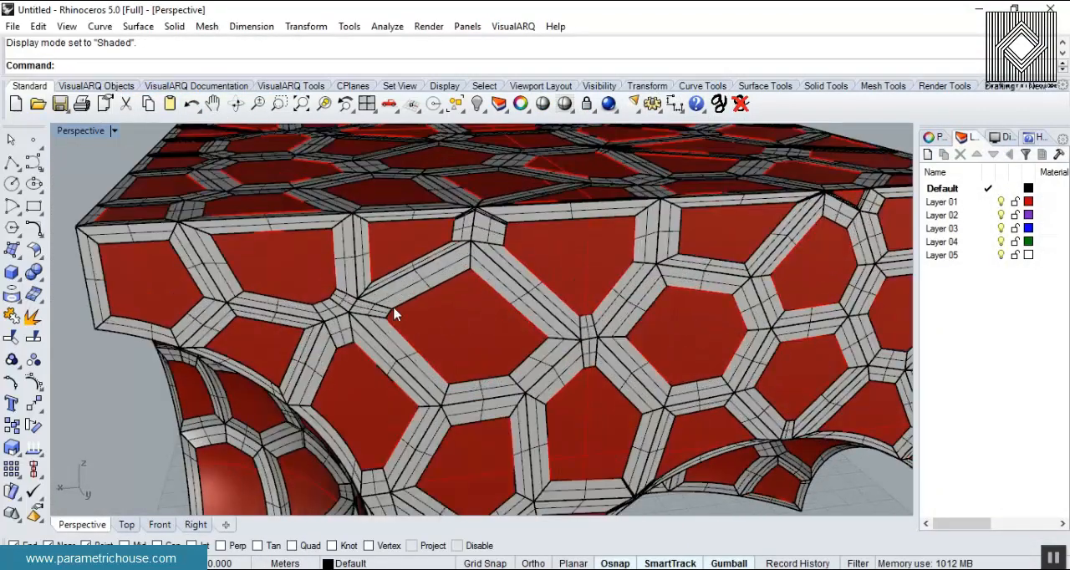
{"action": "scroll", "coordinate": [614, 358], "scroll_direction": "down", "scroll_amount": 6}
{"action": "right_click_drag", "start_coordinate": [614, 358], "coordinate": [747, 342]}
{"action": "scroll", "coordinate": [404, 258], "scroll_direction": "down", "scroll_amount": 4}
{"action": "scroll", "coordinate": [404, 264], "scroll_direction": "up", "scroll_amount": 3}
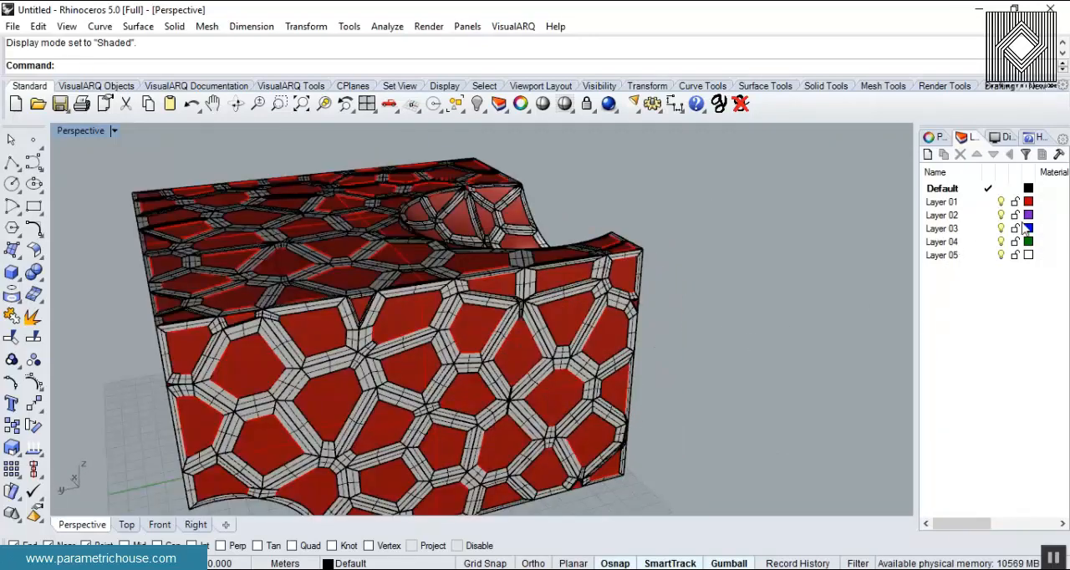
- Assign Layer 01 a new material with blue colour (RGB 0, 94, 255) and 39% transparency
{"action": "left_click", "coordinate": [1041, 202]}
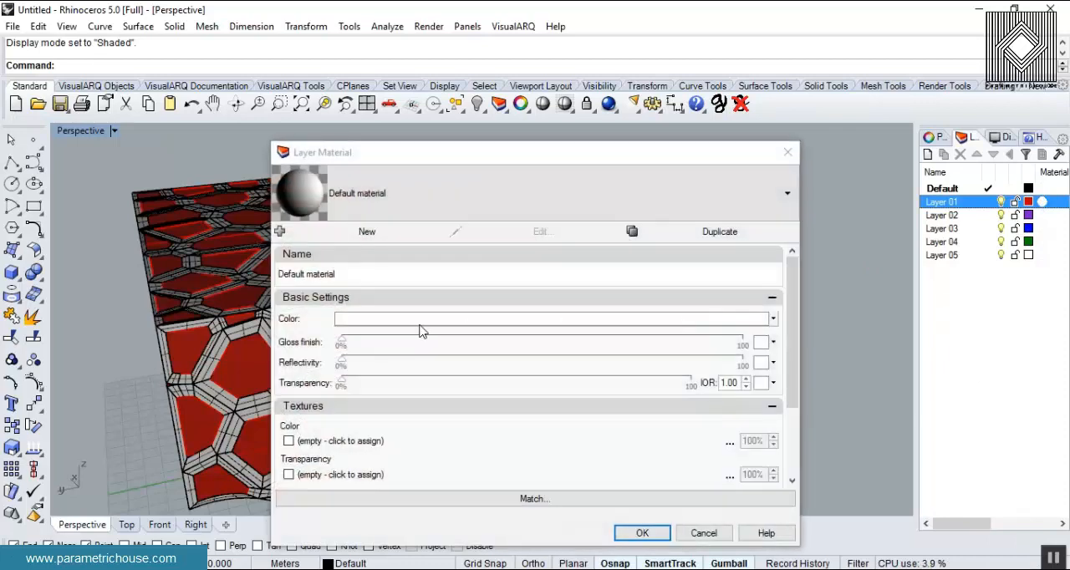
{"action": "left_click", "coordinate": [414, 328]}
{"action": "left_click", "coordinate": [554, 332]}
{"action": "left_click", "coordinate": [583, 437]}
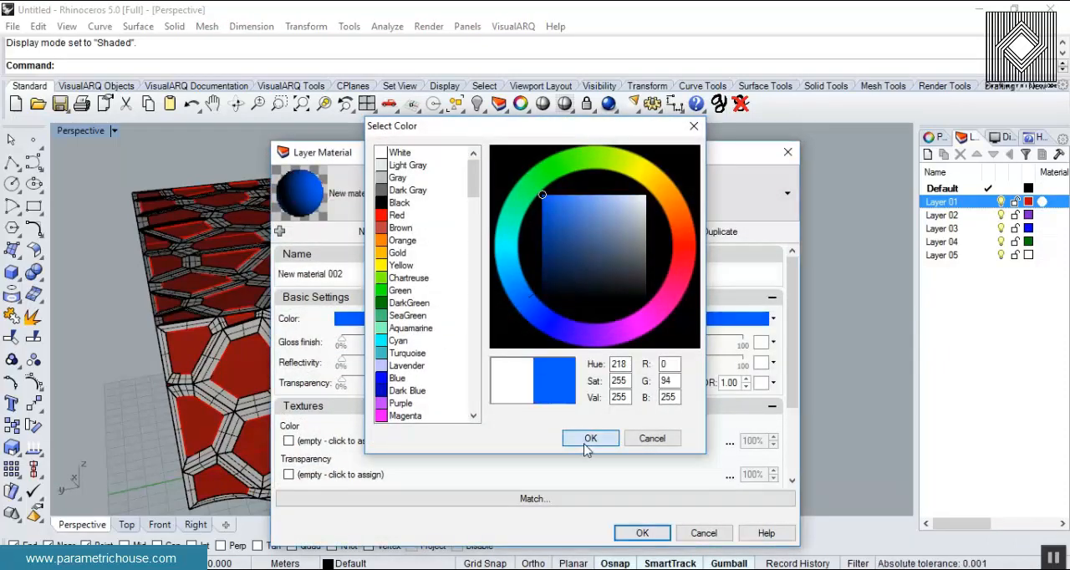
{"action": "left_click_drag", "start_coordinate": [346, 384], "coordinate": [472, 385]}
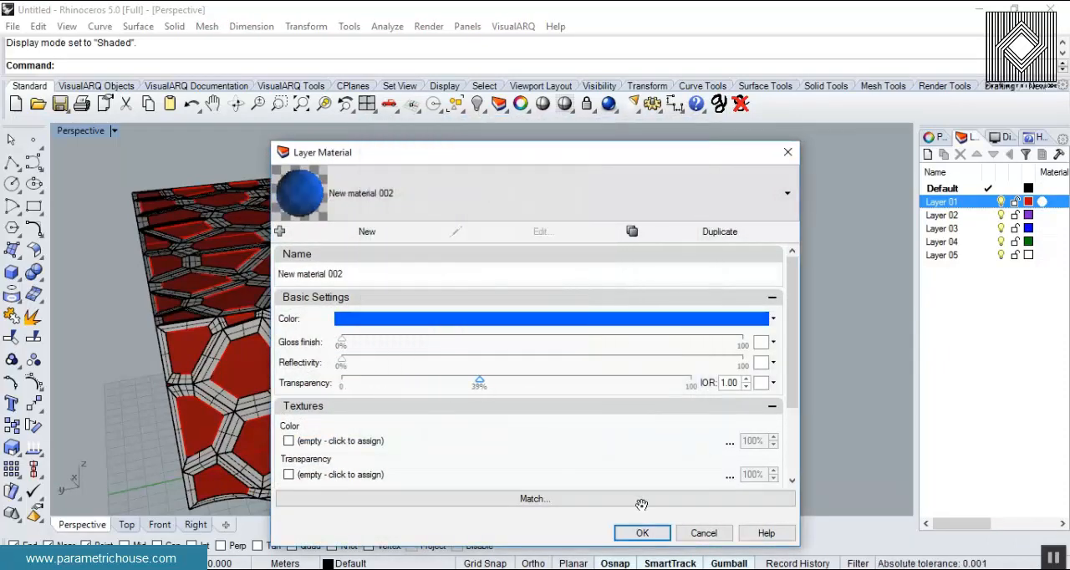
{"action": "left_click", "coordinate": [642, 534]}
- Set the perspective view to Rendered and examine the frame, blue panels and arched interior from several sides
{"action": "left_click", "coordinate": [117, 131]}
{"action": "left_click", "coordinate": [165, 104]}
{"action": "right_click_drag", "start_coordinate": [296, 174], "coordinate": [709, 307]}
{"action": "scroll", "coordinate": [549, 274], "scroll_direction": "down", "scroll_amount": 4}
{"action": "scroll", "coordinate": [579, 356], "scroll_direction": "down", "scroll_amount": 5}
{"action": "scroll", "coordinate": [611, 425], "scroll_direction": "up", "scroll_amount": 4}
{"action": "right_click_drag", "start_coordinate": [585, 409], "coordinate": [580, 458]}
{"action": "scroll", "coordinate": [577, 431], "scroll_direction": "down", "scroll_amount": 4}
{"action": "scroll", "coordinate": [583, 464], "scroll_direction": "up", "scroll_amount": 5}
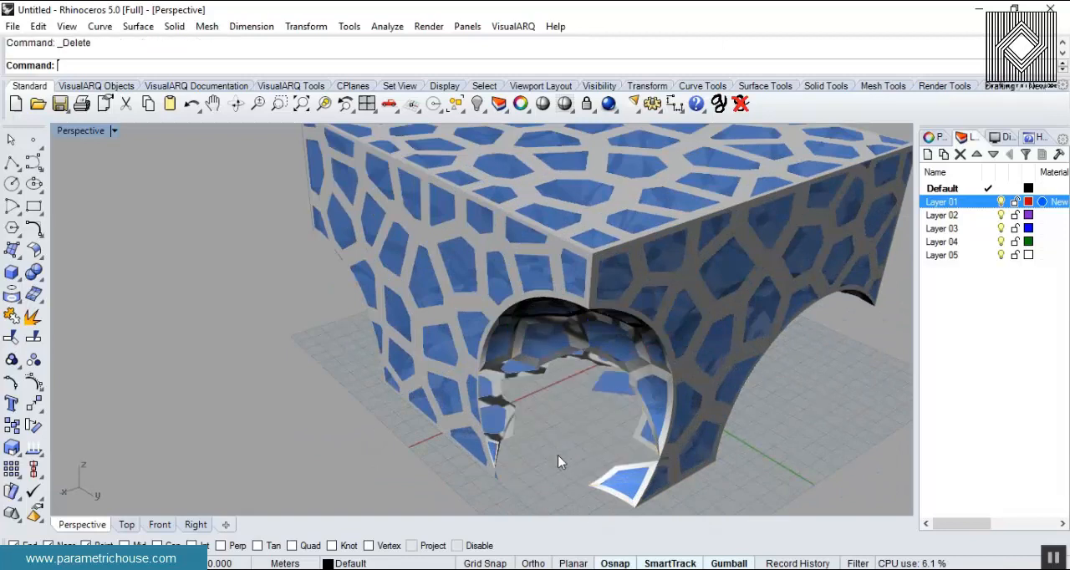
{"action": "right_click_drag", "start_coordinate": [550, 450], "coordinate": [613, 302]}
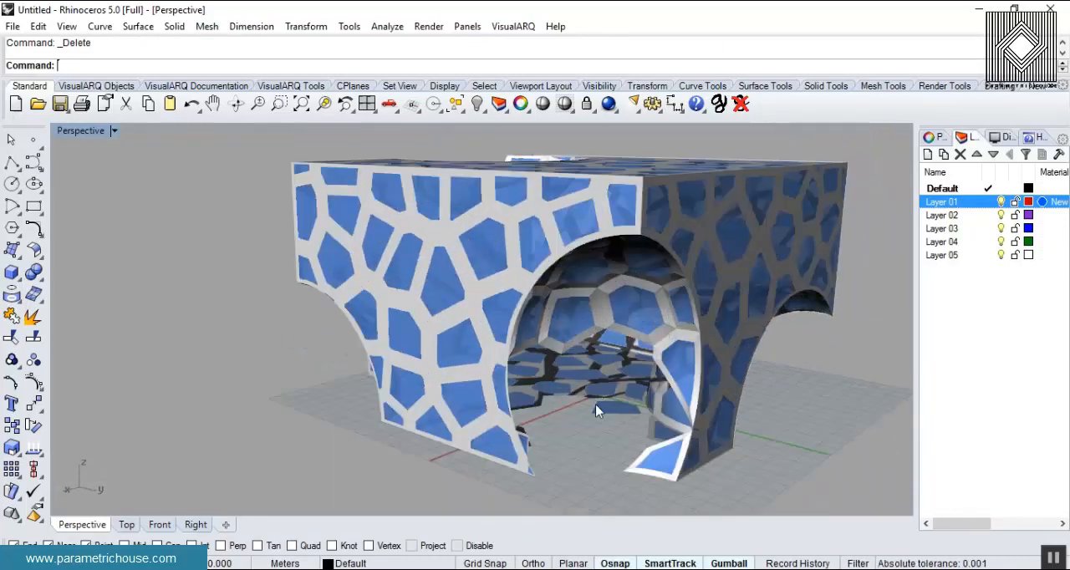
{"action": "scroll", "coordinate": [596, 429], "scroll_direction": "up", "scroll_amount": 5}
{"action": "right_click_drag", "start_coordinate": [596, 429], "coordinate": [535, 402]}
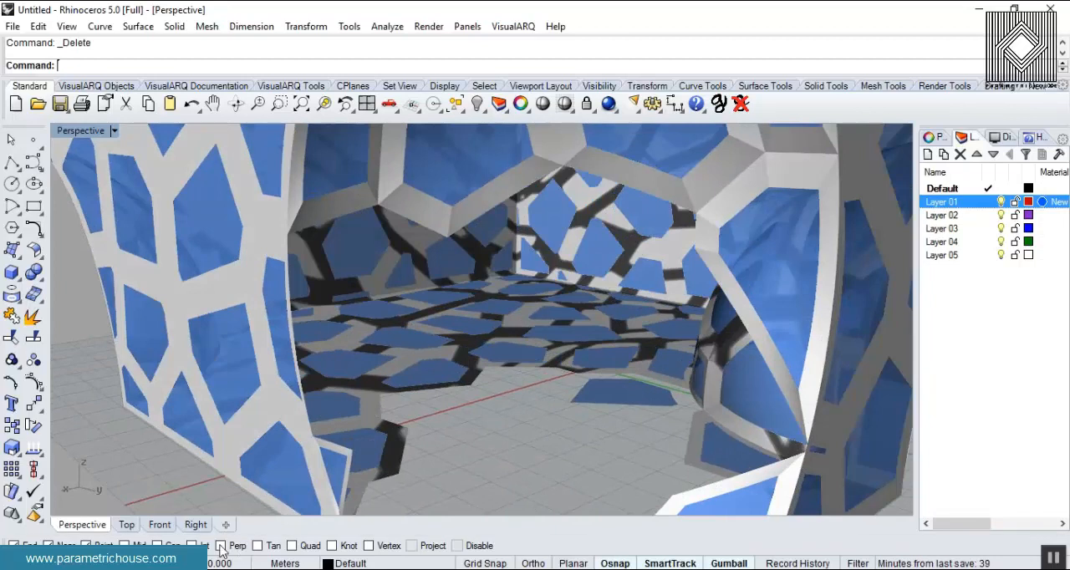
- Check the base of the model in the Front view, then return to the Perspective view
{"action": "left_click", "coordinate": [160, 524]}
{"action": "scroll", "coordinate": [327, 346], "scroll_direction": "up", "scroll_amount": 2}
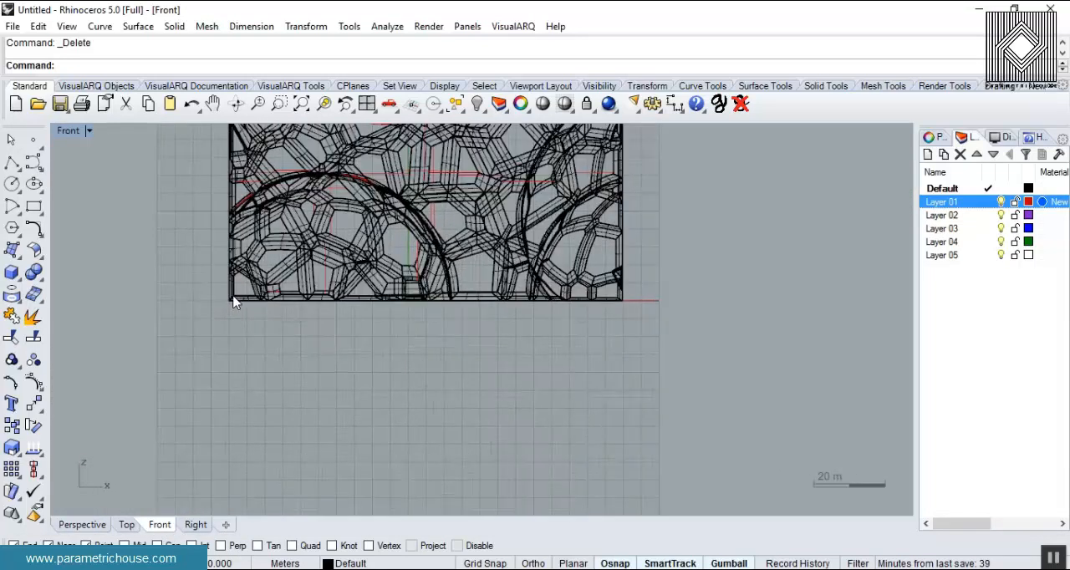
{"action": "scroll", "coordinate": [231, 299], "scroll_direction": "up", "scroll_amount": 2}
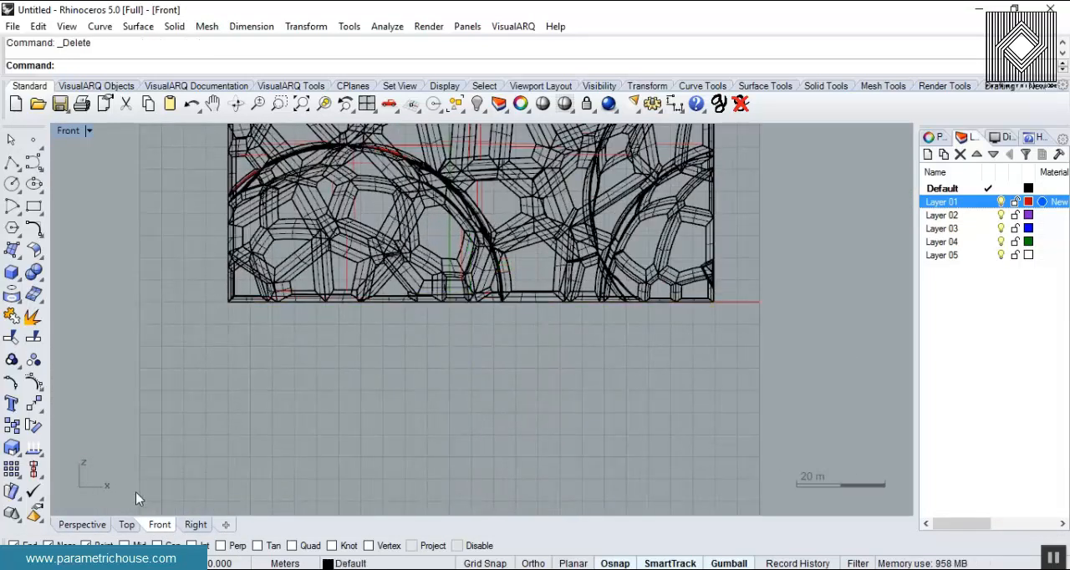
{"action": "left_click", "coordinate": [95, 525]}
{"action": "right_click_drag", "start_coordinate": [489, 330], "coordinate": [311, 234]}
{"action": "scroll", "coordinate": [535, 318], "scroll_direction": "down", "scroll_amount": 4}
- Set the perspective view to Shaded and delete the stray frame cell hanging inside the corner arch
{"action": "left_click", "coordinate": [111, 132]}
{"action": "left_click", "coordinate": [171, 83]}
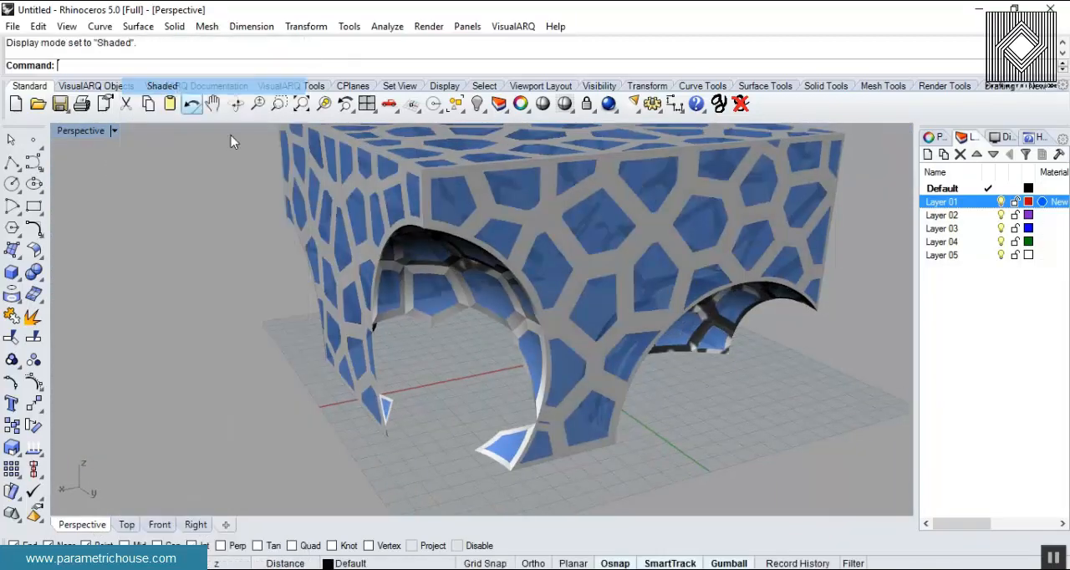
{"action": "scroll", "coordinate": [422, 270], "scroll_direction": "up", "scroll_amount": 5}
{"action": "right_click_drag", "start_coordinate": [422, 269], "coordinate": [434, 320]}
{"action": "scroll", "coordinate": [547, 376], "scroll_direction": "down", "scroll_amount": 6}
{"action": "scroll", "coordinate": [610, 440], "scroll_direction": "up", "scroll_amount": 6}
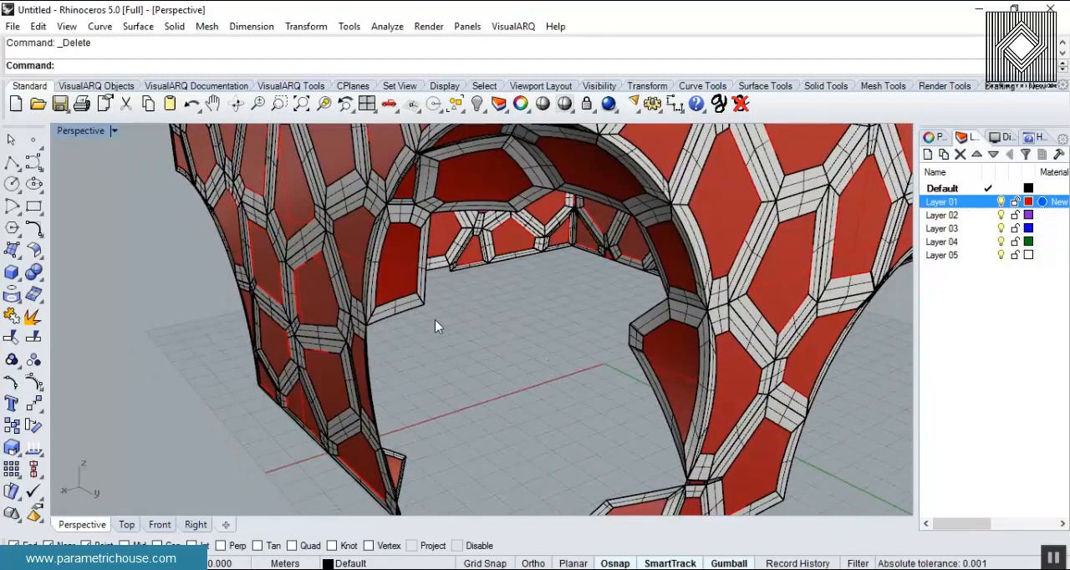
{"action": "left_click", "coordinate": [410, 298]}
{"action": "key", "text": "Delete"}
- Delete the leftover frame and panel pieces hanging across the top of the corner opening
{"action": "right_click_drag", "start_coordinate": [428, 257], "coordinate": [537, 343]}
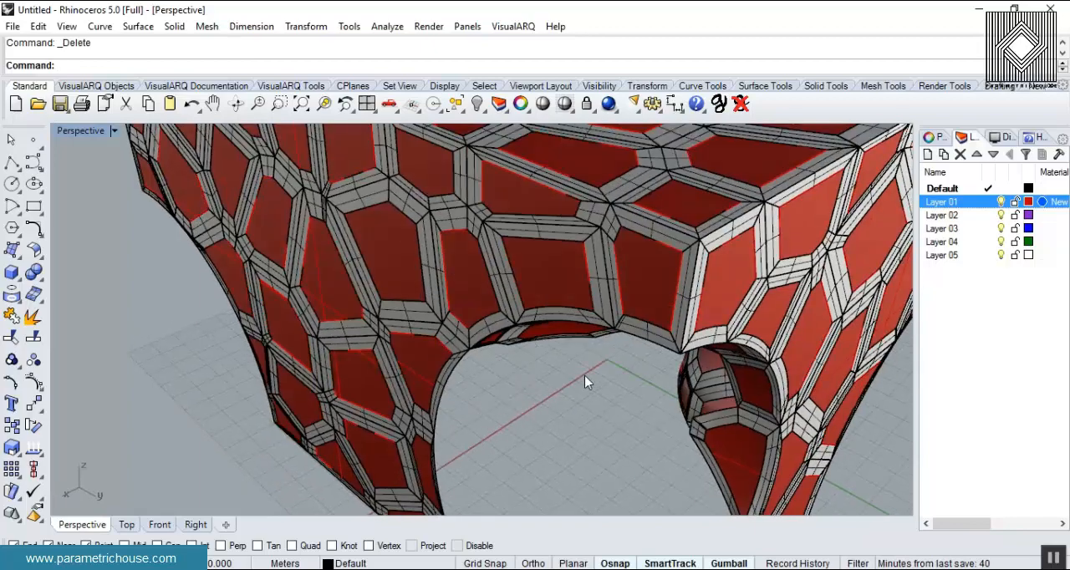
{"action": "scroll", "coordinate": [585, 382], "scroll_direction": "down", "scroll_amount": 5}
{"action": "right_click_drag", "start_coordinate": [585, 382], "coordinate": [640, 407]}
{"action": "scroll", "coordinate": [675, 358], "scroll_direction": "up", "scroll_amount": 5}
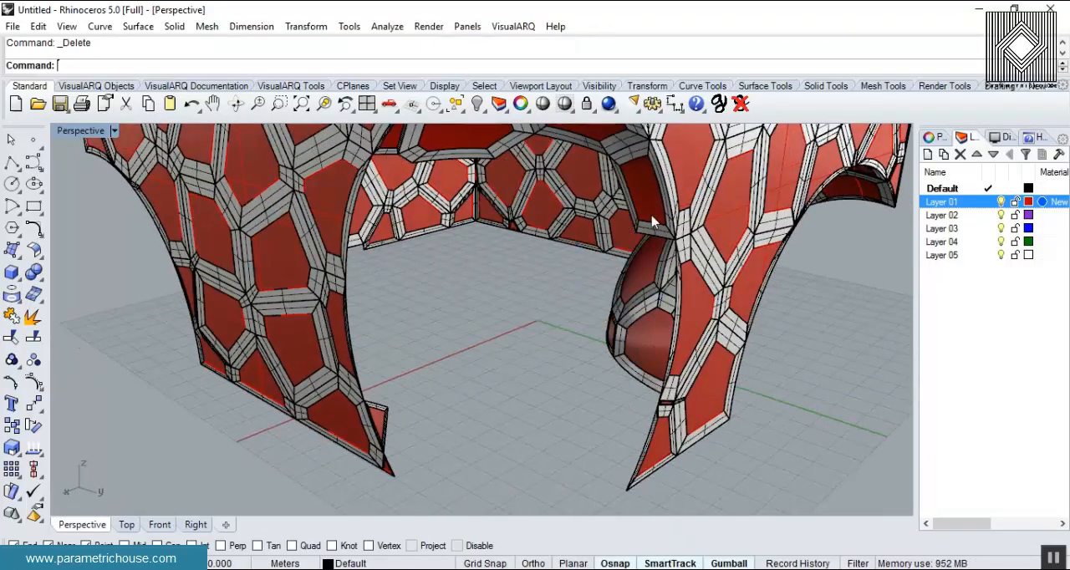
{"action": "scroll", "coordinate": [595, 272], "scroll_direction": "down", "scroll_amount": 4}
{"action": "right_click_drag", "start_coordinate": [583, 299], "coordinate": [548, 206]}
{"action": "scroll", "coordinate": [548, 214], "scroll_direction": "up", "scroll_amount": 6}
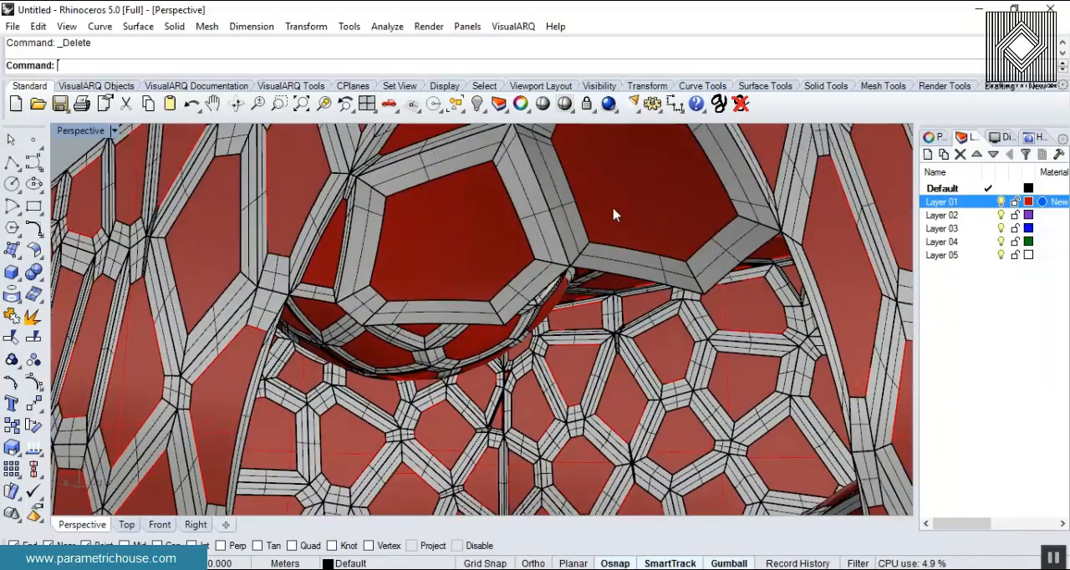
{"action": "key", "text": "Delete"}
- Delete the stray frame cell and panel protruding beneath the roof beside the corner opening
{"action": "scroll", "coordinate": [501, 254], "scroll_direction": "down", "scroll_amount": 5}
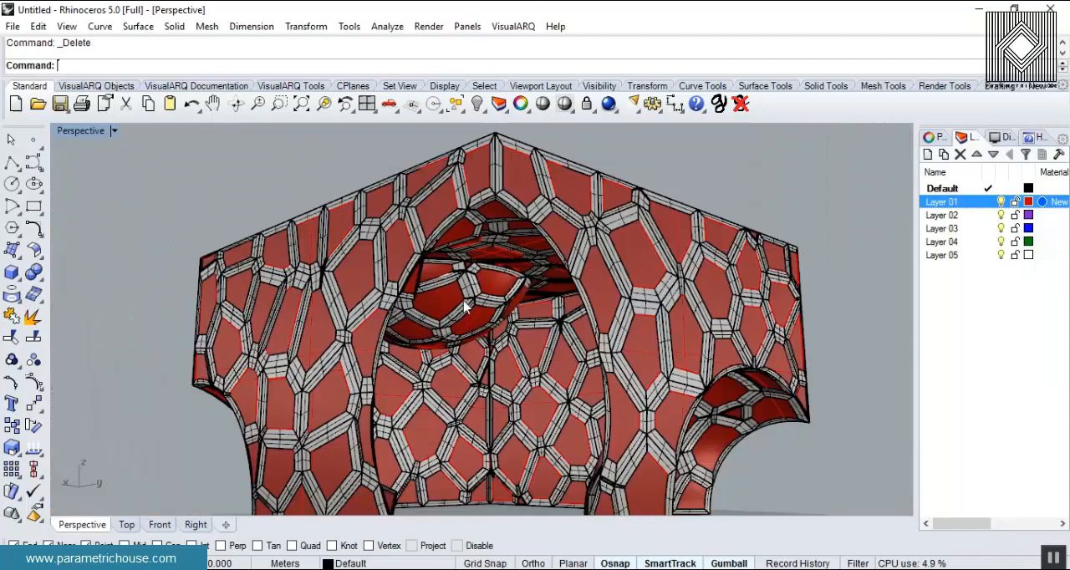
{"action": "right_click_drag", "start_coordinate": [501, 253], "coordinate": [403, 225]}
{"action": "scroll", "coordinate": [400, 224], "scroll_direction": "up", "scroll_amount": 5}
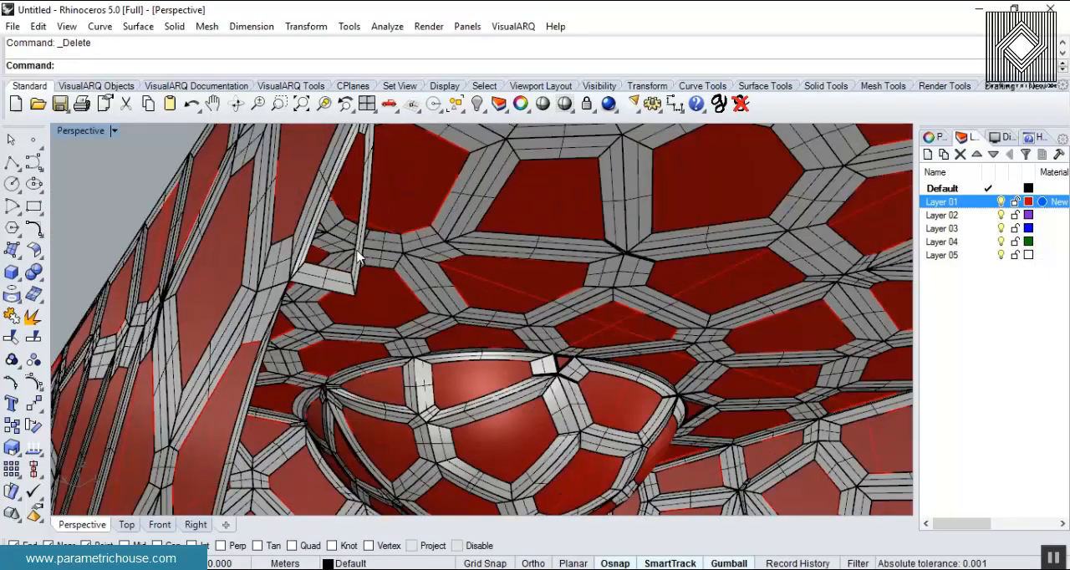
{"action": "scroll", "coordinate": [357, 257], "scroll_direction": "down", "scroll_amount": 5}
{"action": "right_click_drag", "start_coordinate": [357, 257], "coordinate": [394, 267]}
{"action": "scroll", "coordinate": [394, 268], "scroll_direction": "up", "scroll_amount": 6}
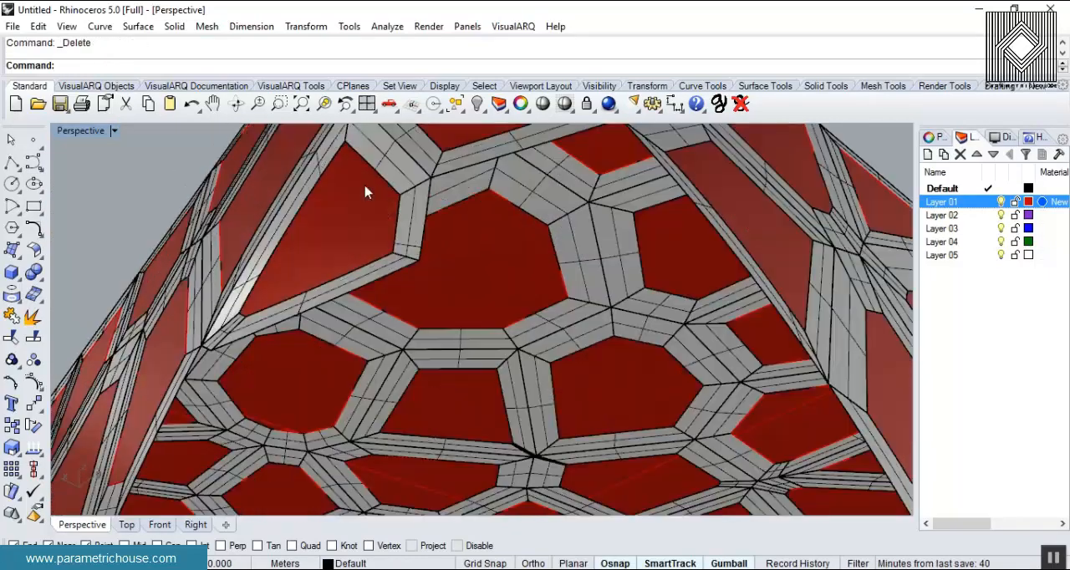
{"action": "key", "text": "Delete"}
- Delete the small triangular frame piece and its panel at the foot of the corner arch
{"action": "scroll", "coordinate": [442, 272], "scroll_direction": "down", "scroll_amount": 8}
{"action": "right_click_drag", "start_coordinate": [442, 275], "coordinate": [425, 400]}
{"action": "scroll", "coordinate": [424, 400], "scroll_direction": "up", "scroll_amount": 9}
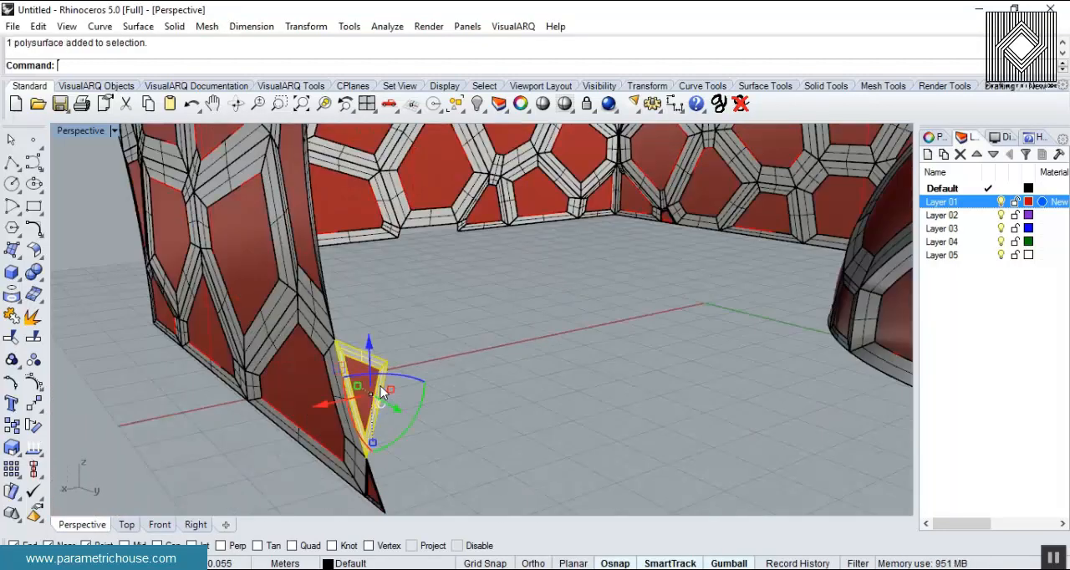
{"action": "key", "text": "Delete"}
{"action": "scroll", "coordinate": [381, 386], "scroll_direction": "down", "scroll_amount": 6}
{"action": "scroll", "coordinate": [533, 340], "scroll_direction": "up", "scroll_amount": 5}
{"action": "right_click_drag", "start_coordinate": [477, 377], "coordinate": [458, 390]}
- Set the perspective view to Rendered and examine the cleaned-up Voronoi structure from all sides
{"action": "left_click", "coordinate": [113, 131]}
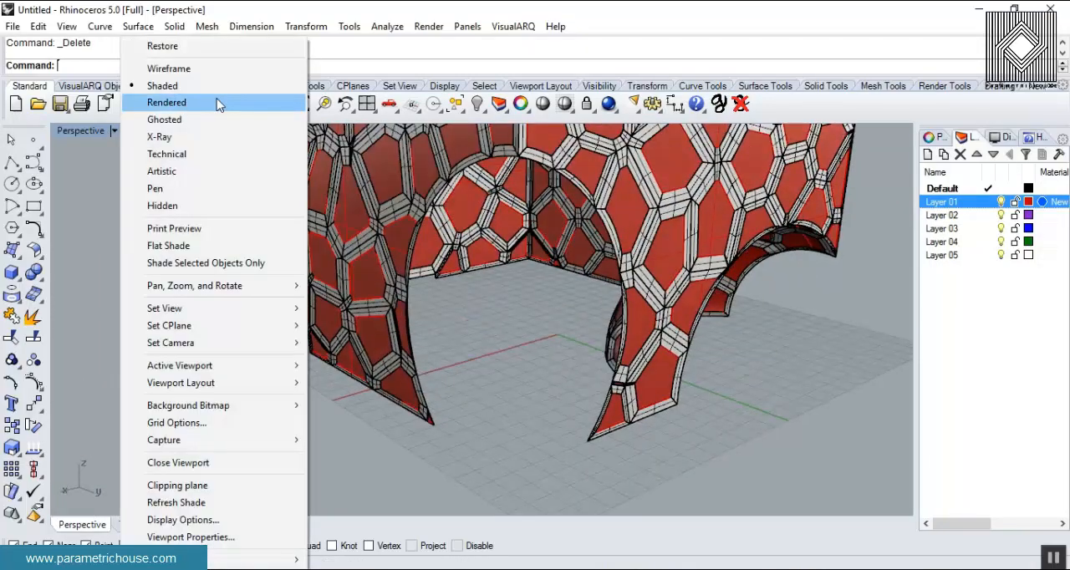
{"action": "left_click", "coordinate": [220, 100]}
{"action": "right_click_drag", "start_coordinate": [568, 275], "coordinate": [566, 329]}
{"action": "scroll", "coordinate": [567, 330], "scroll_direction": "down", "scroll_amount": 3}
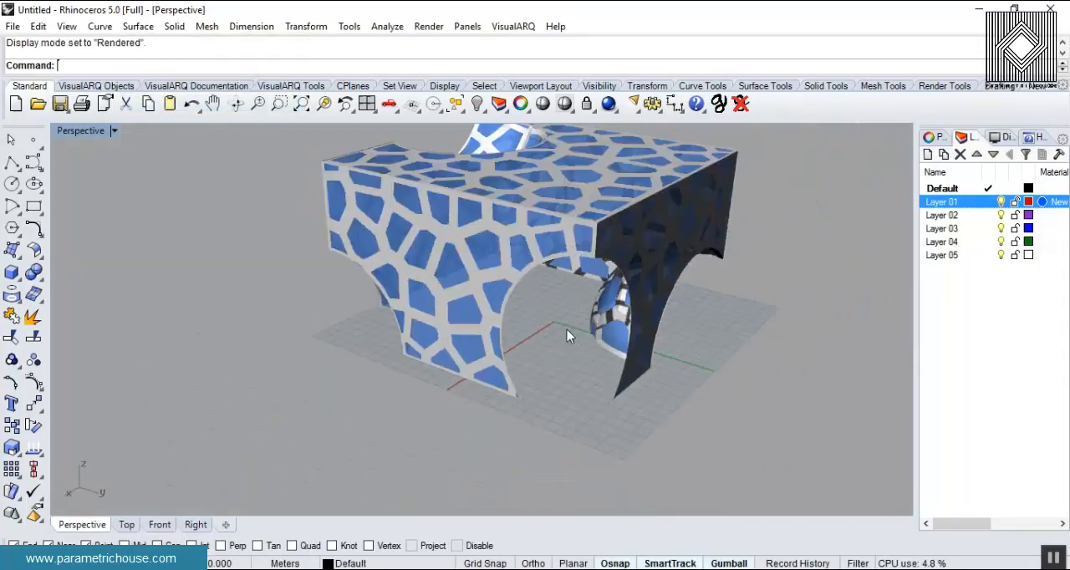
{"action": "right_click_drag", "start_coordinate": [535, 393], "coordinate": [508, 382]}
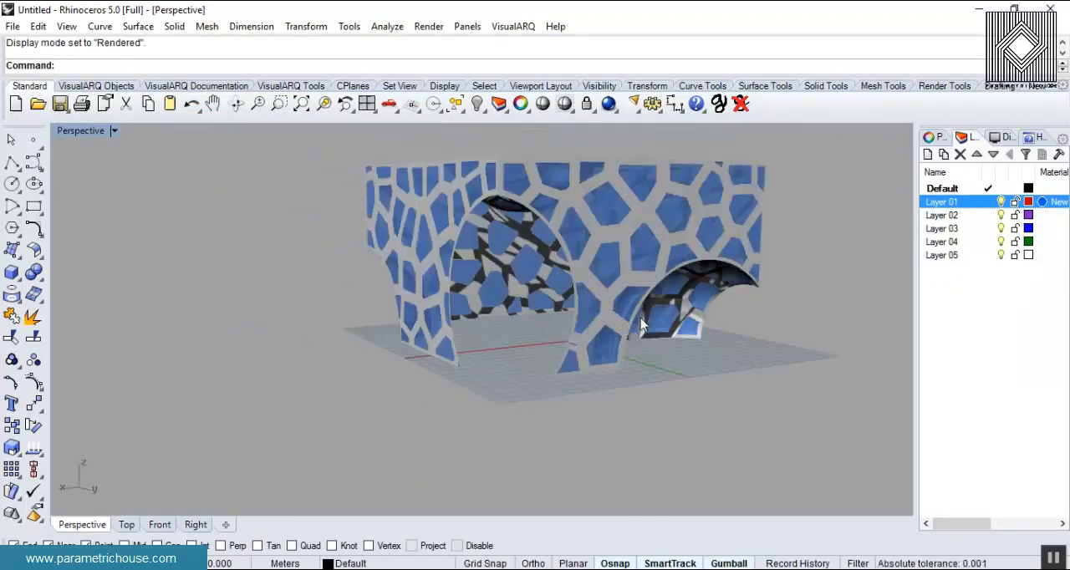
{"action": "scroll", "coordinate": [508, 382], "scroll_direction": "up", "scroll_amount": 5}
{"action": "scroll", "coordinate": [629, 291], "scroll_direction": "down", "scroll_amount": 5}
{"action": "right_click_drag", "start_coordinate": [594, 317], "coordinate": [308, 336]}
{"action": "scroll", "coordinate": [580, 340], "scroll_direction": "up", "scroll_amount": 3}
{"action": "scroll", "coordinate": [326, 355], "scroll_direction": "down", "scroll_amount": 5}
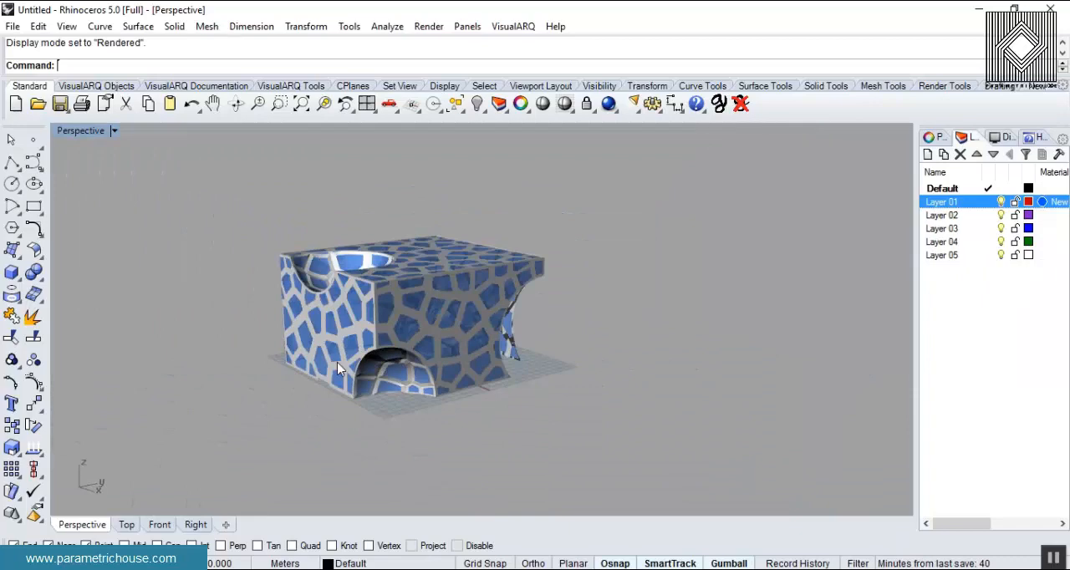
{"action": "right_click_drag", "start_coordinate": [397, 280], "coordinate": [518, 368]}
{"action": "scroll", "coordinate": [382, 359], "scroll_direction": "up", "scroll_amount": 4}
{"action": "right_click_drag", "start_coordinate": [383, 360], "coordinate": [559, 352]}
{"action": "scroll", "coordinate": [611, 324], "scroll_direction": "up", "scroll_amount": 3}
{"action": "scroll", "coordinate": [580, 380], "scroll_direction": "down", "scroll_amount": 5}
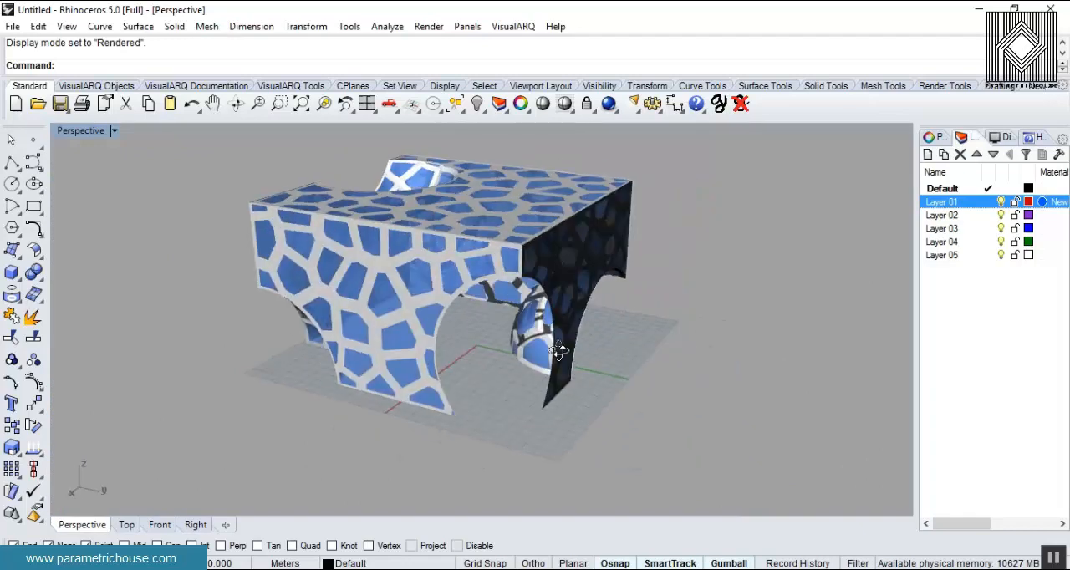
{"action": "scroll", "coordinate": [514, 358], "scroll_direction": "down", "scroll_amount": 3}
{"action": "scroll", "coordinate": [469, 364], "scroll_direction": "up", "scroll_amount": 4}
{"action": "right_click_drag", "start_coordinate": [451, 368], "coordinate": [370, 380]}
{"action": "scroll", "coordinate": [375, 381], "scroll_direction": "down", "scroll_amount": 3}
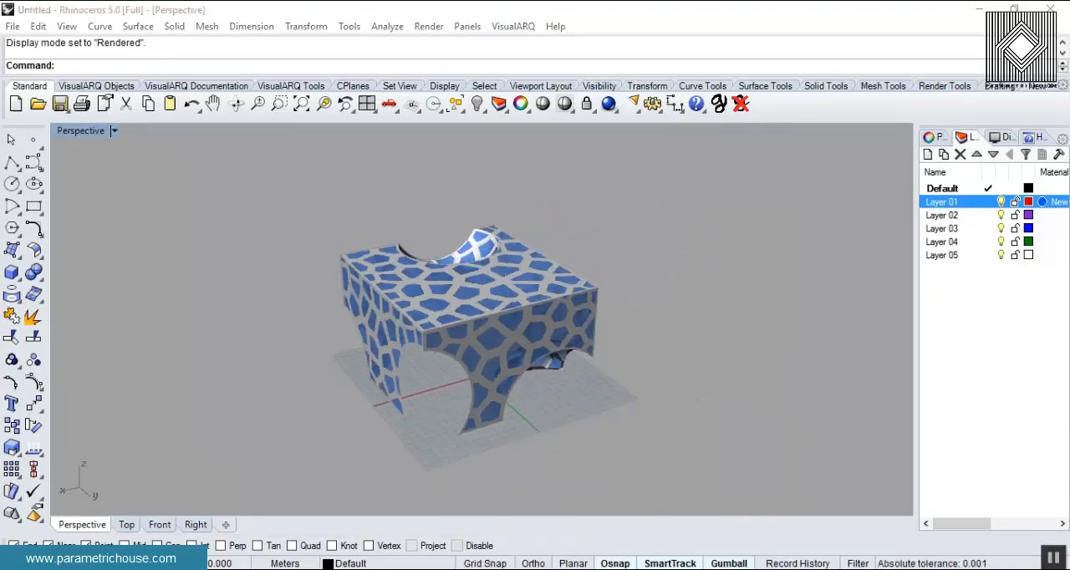